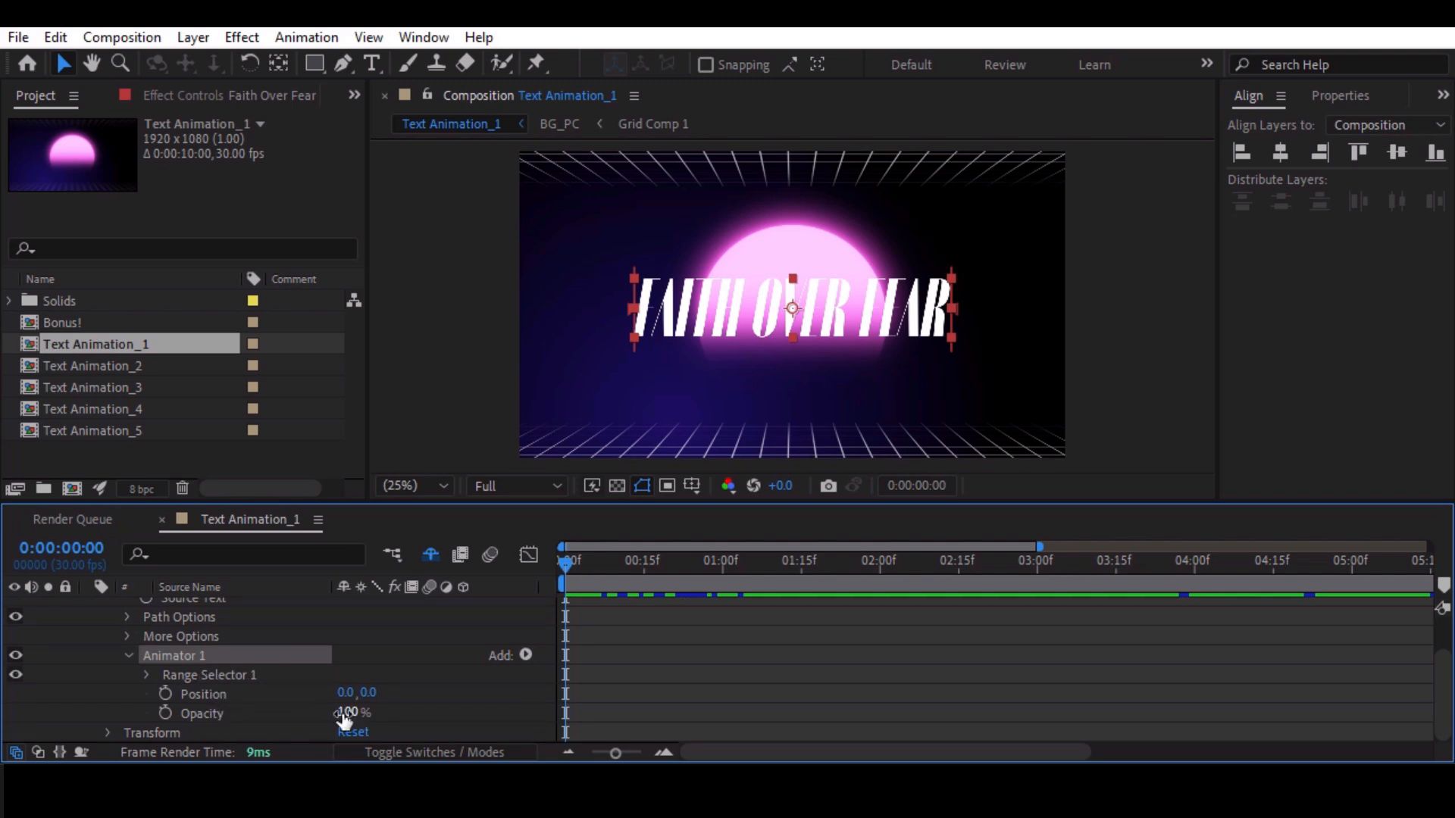
Set the text animator's position to 0, 220 and its opacity to 0%.
left_click_drag(368, 692, 640, 667)
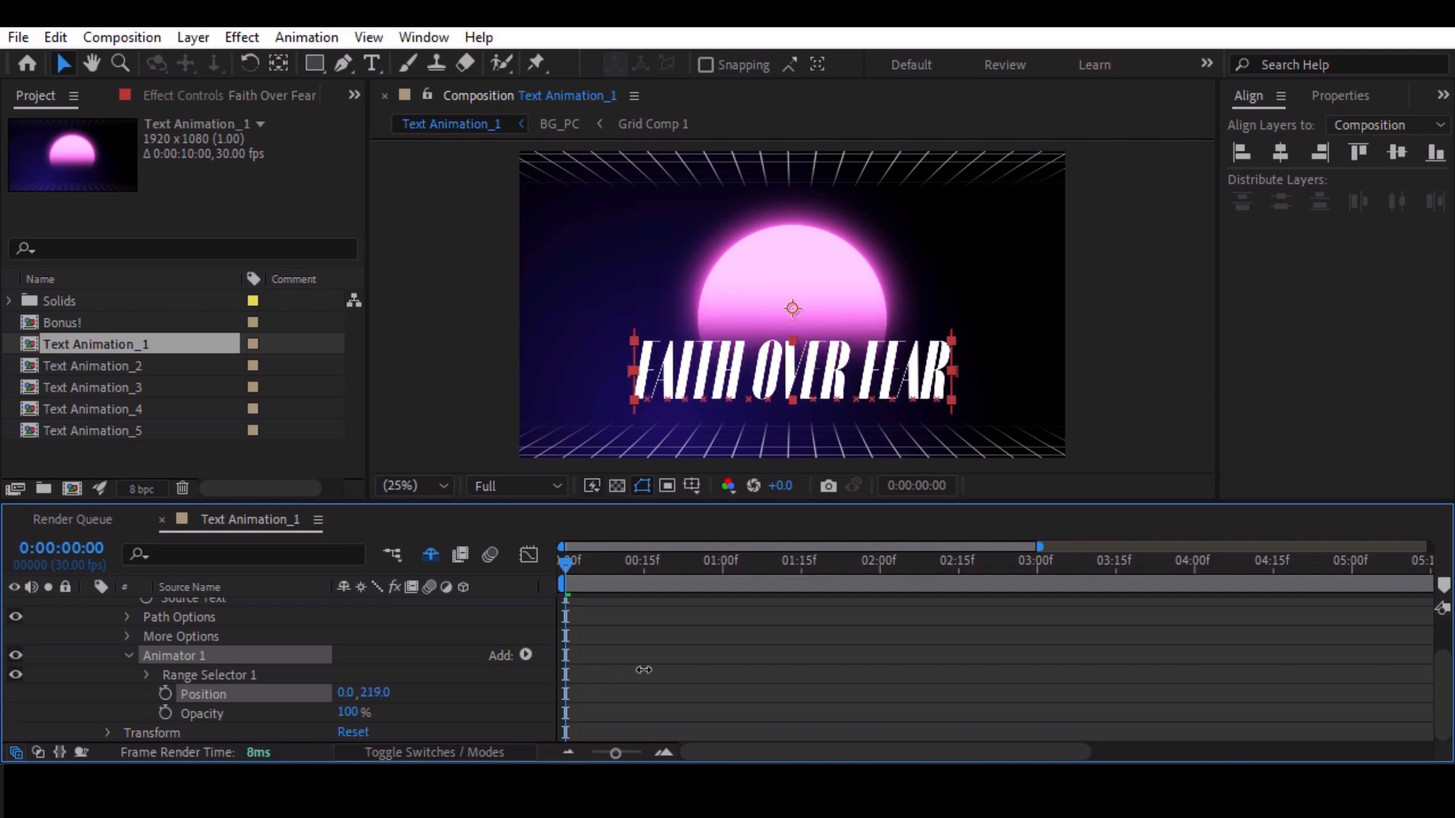
left_click_drag(361, 714, 198, 713)
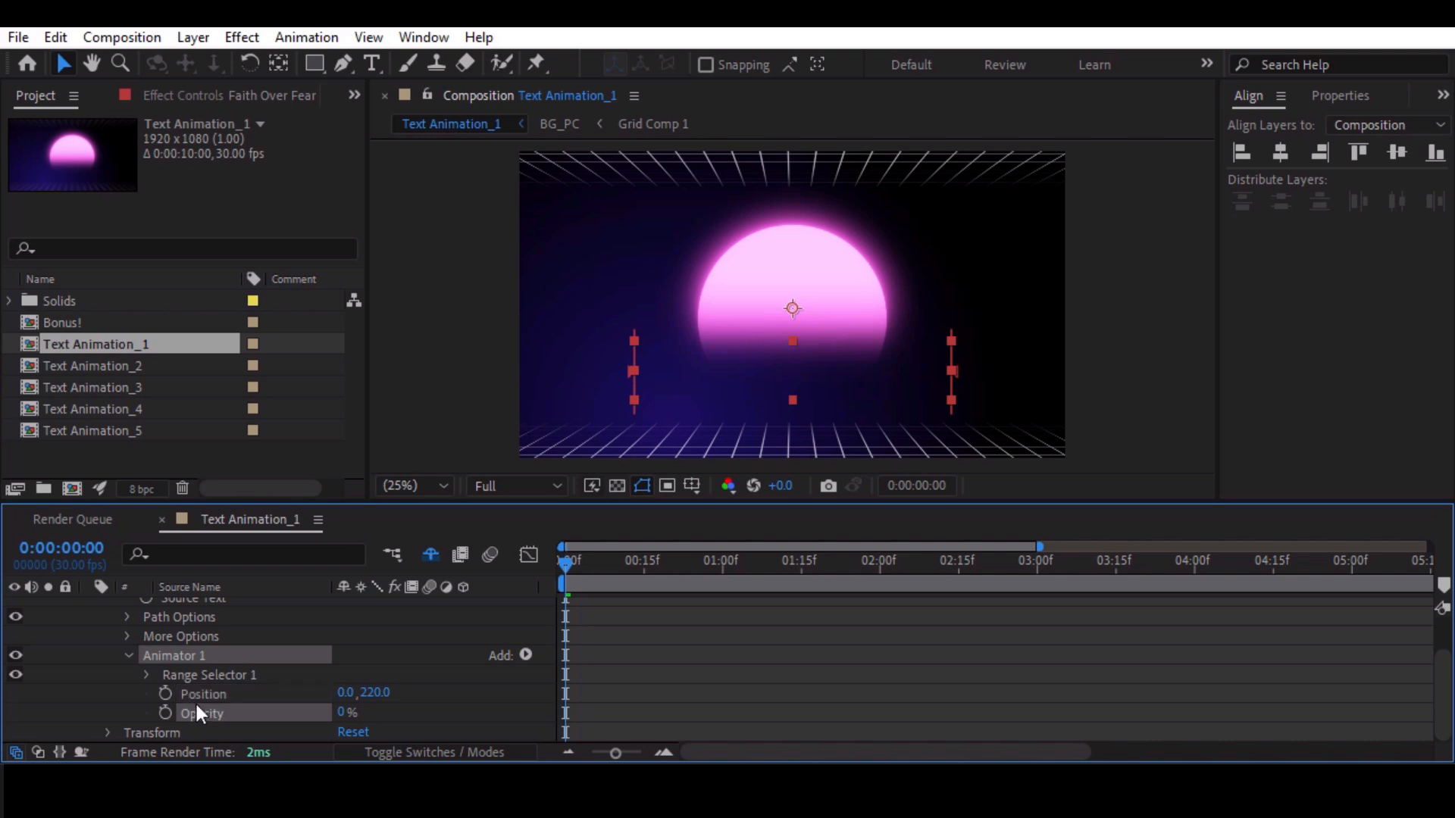
Change the shape in Range Selector 1's advanced settings to Ramp Up.
left_click(145, 674)
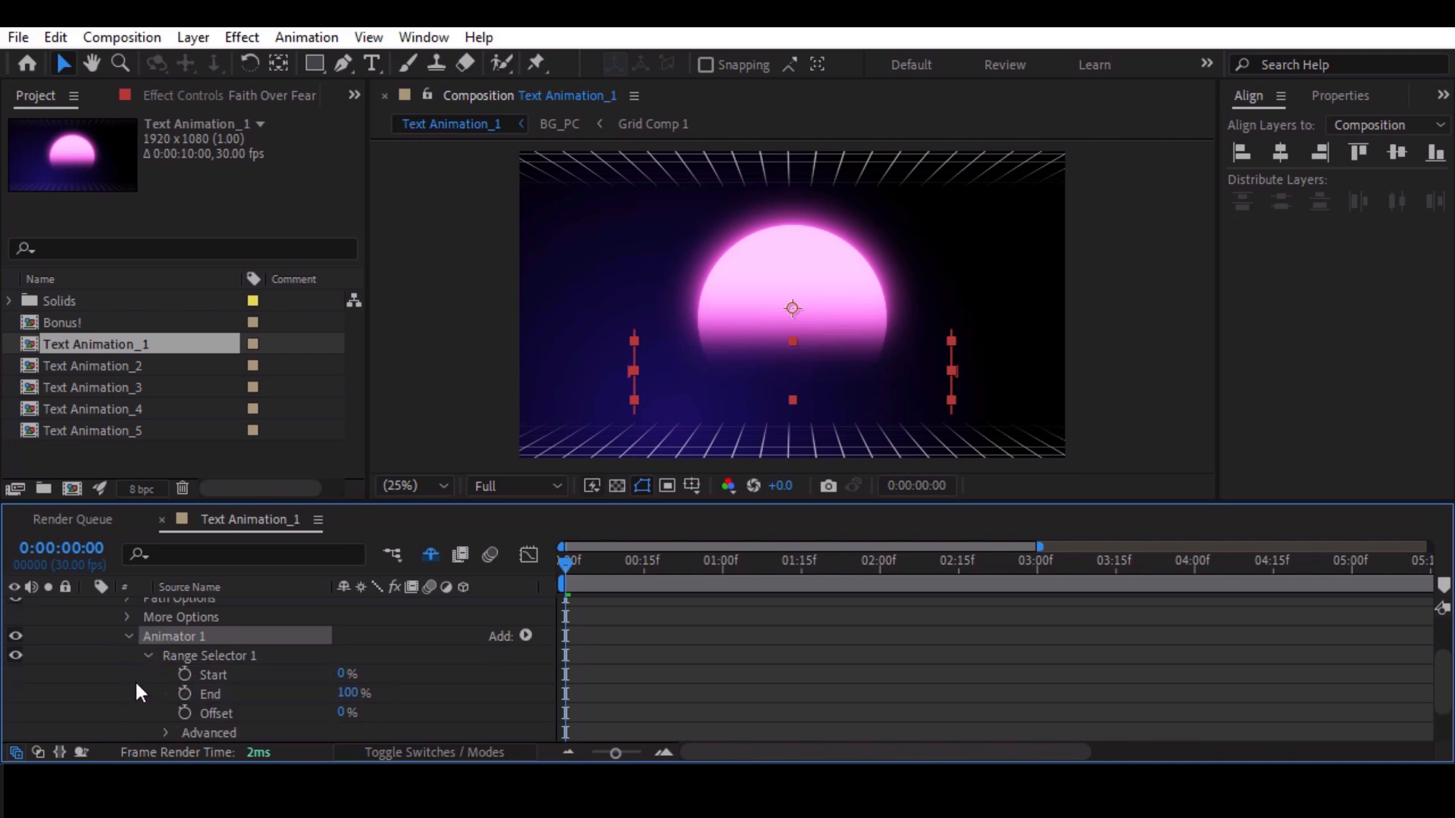
left_click(166, 674)
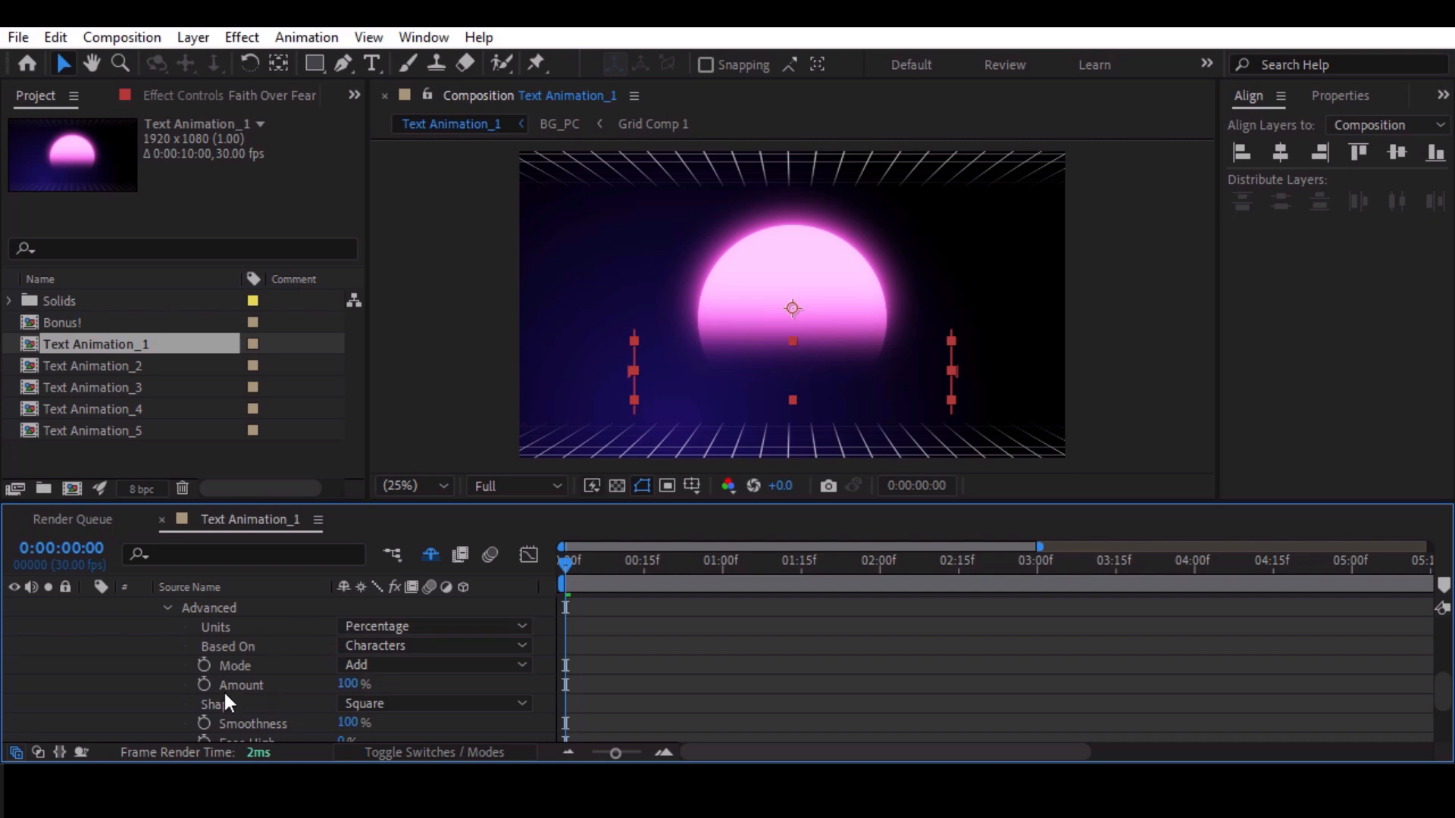
left_click(362, 704)
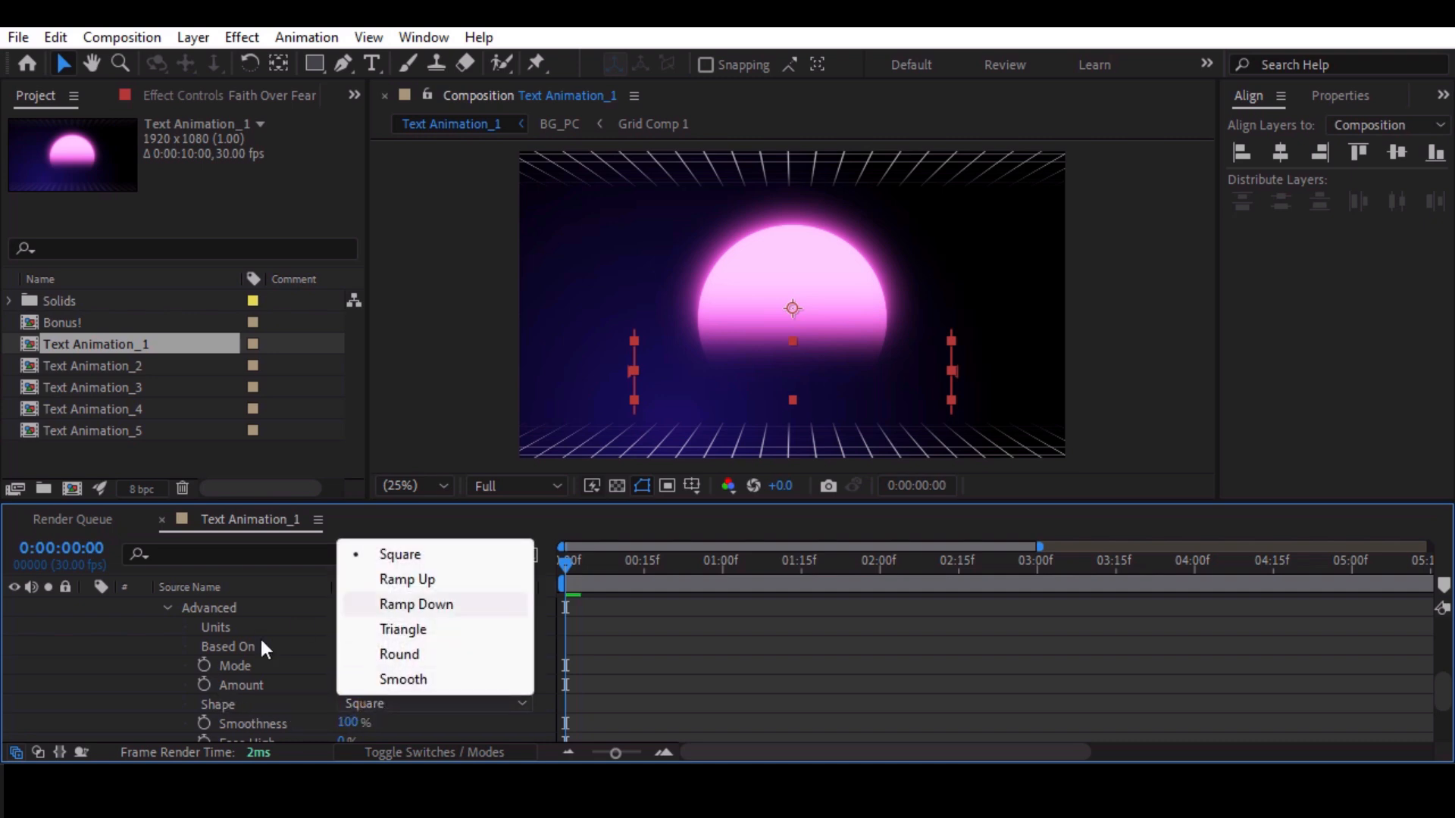
left_click(241, 702)
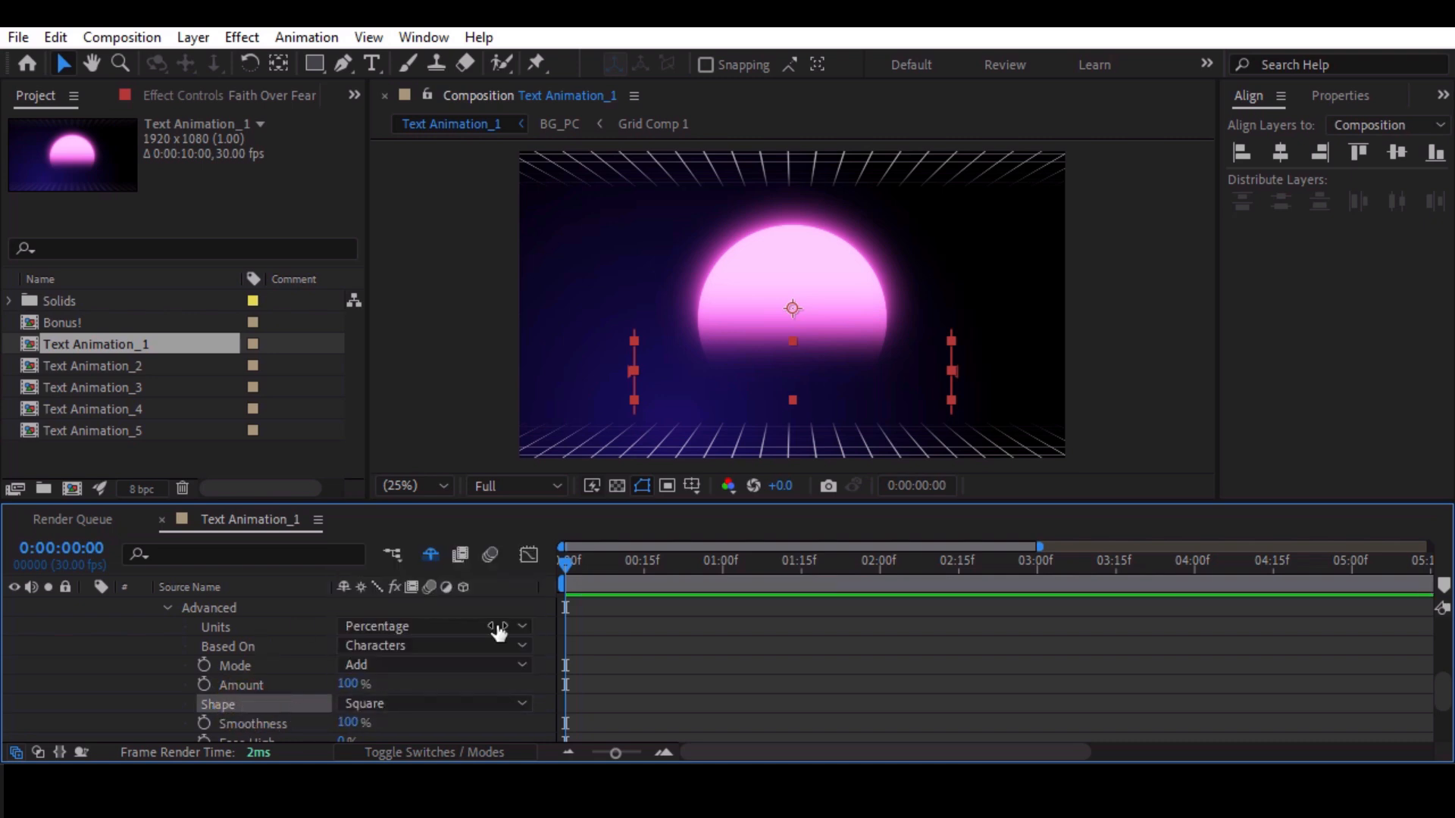
left_click(369, 706)
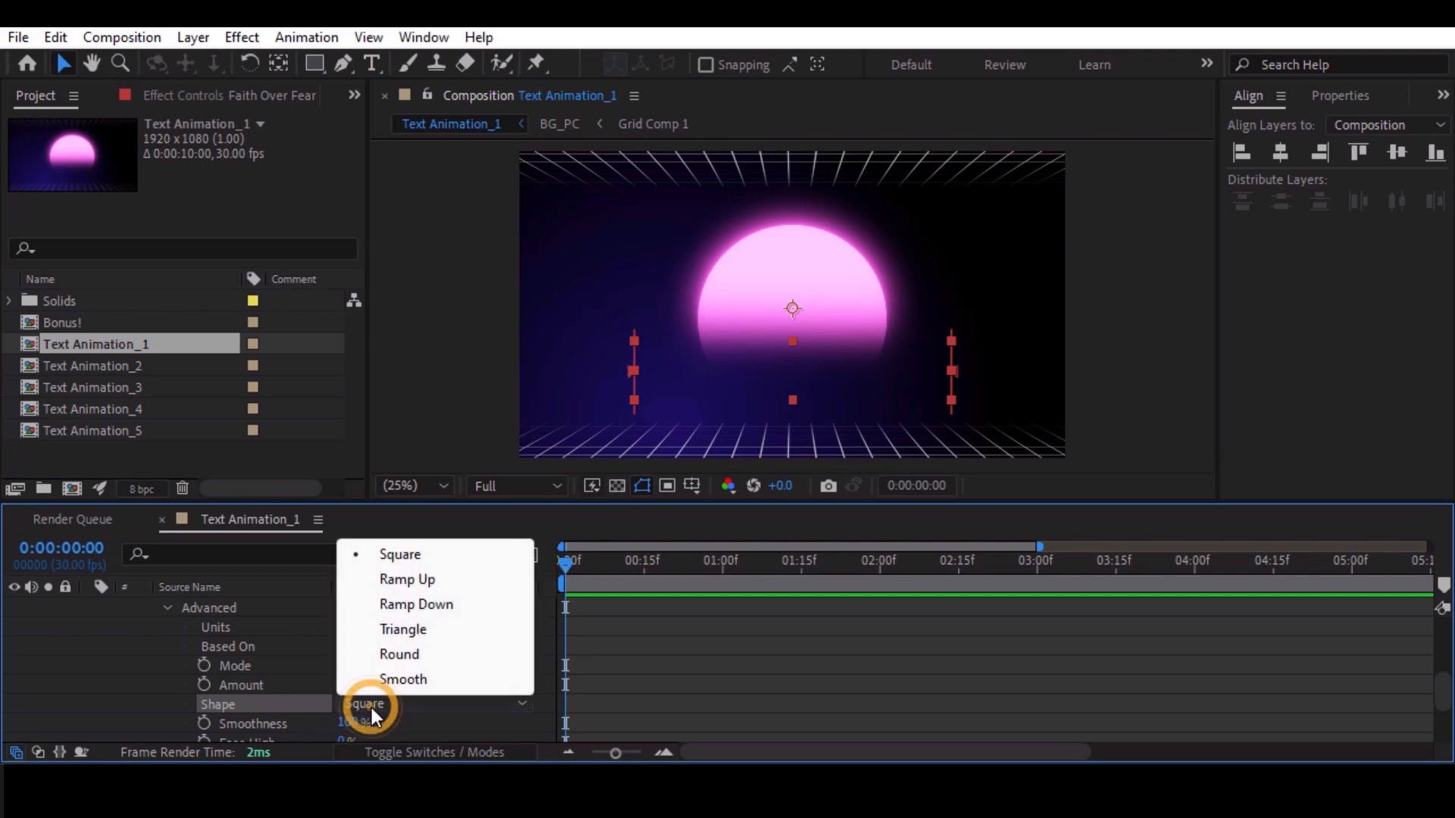
left_click(419, 585)
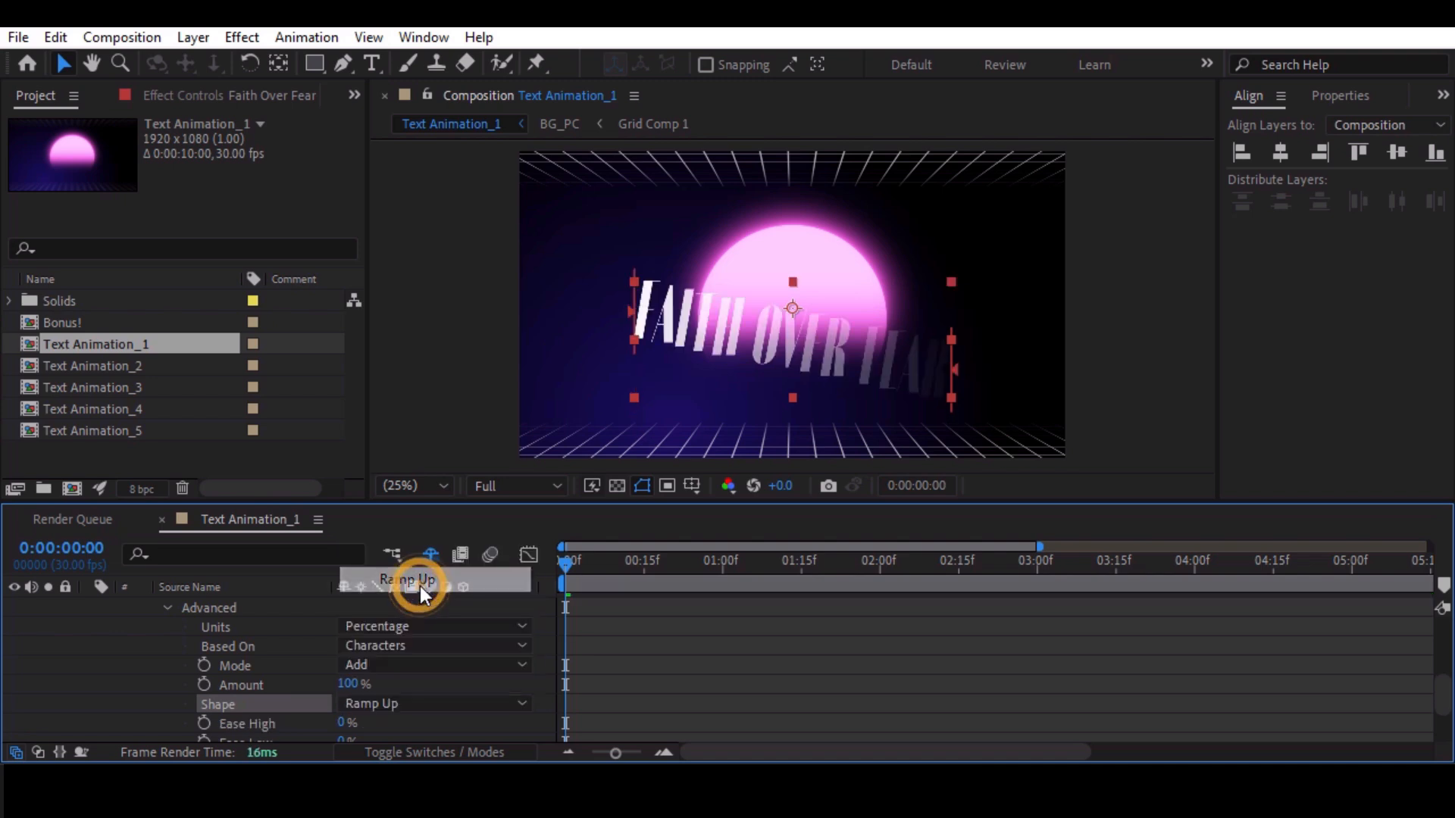
Keyframe the range selector's Offset from -100% at the first frame to 100% at frame 20.
scroll(221, 671, "up", 2)
left_click_drag(345, 648, 137, 667)
left_click(182, 645)
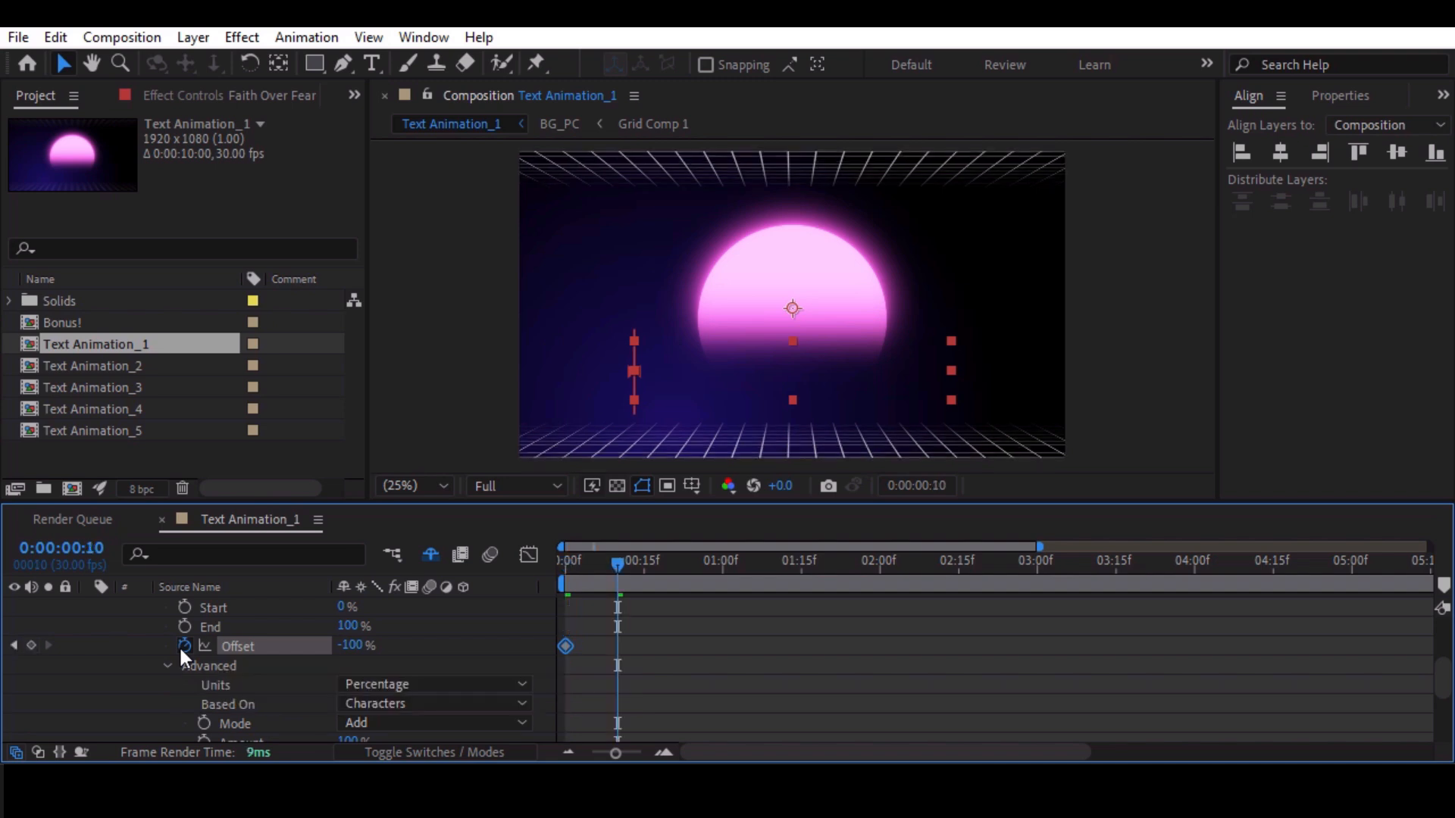
key("shift+Page_Down")
key("shift+Page_Down")
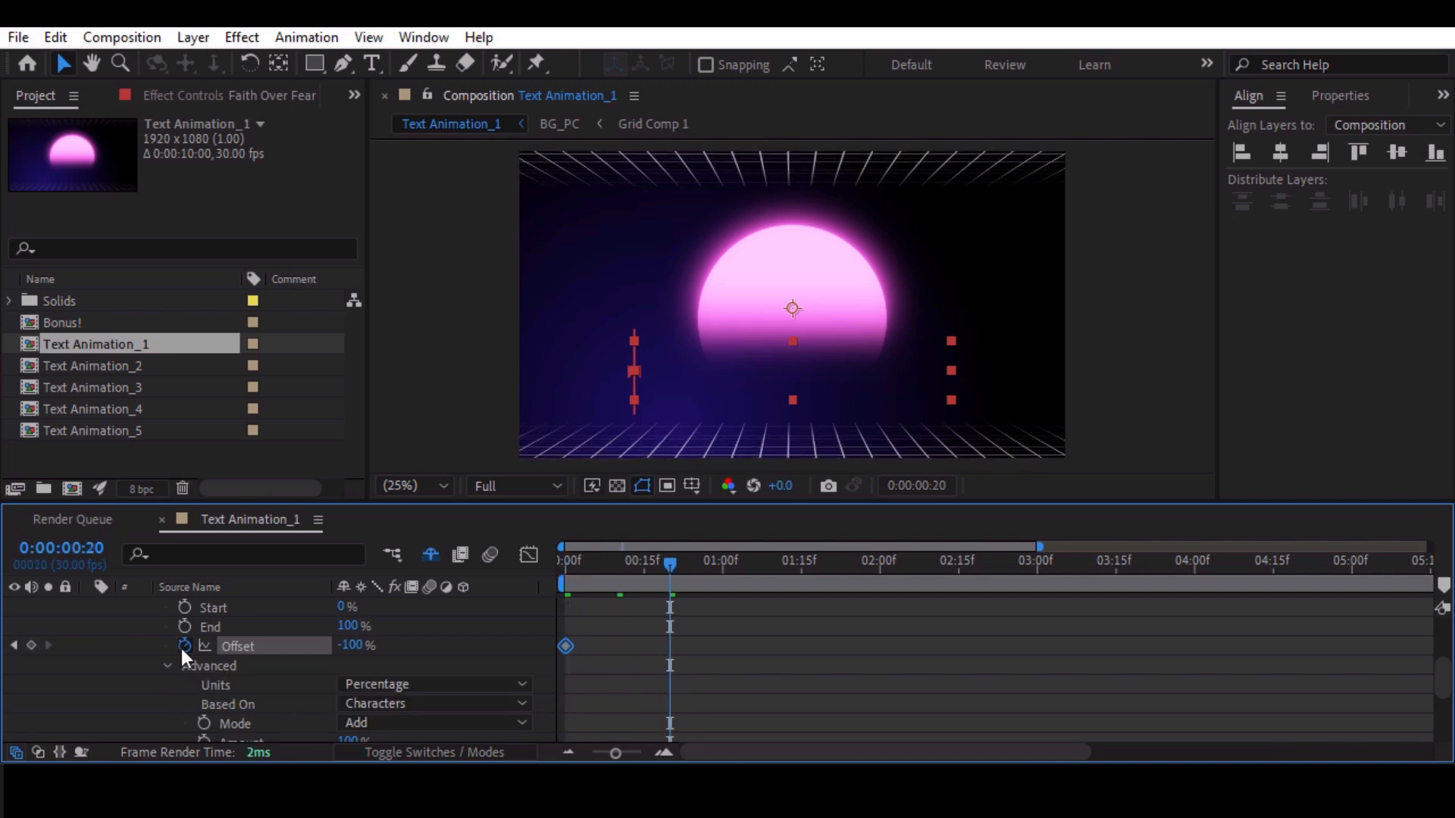
left_click_drag(350, 646, 500, 646)
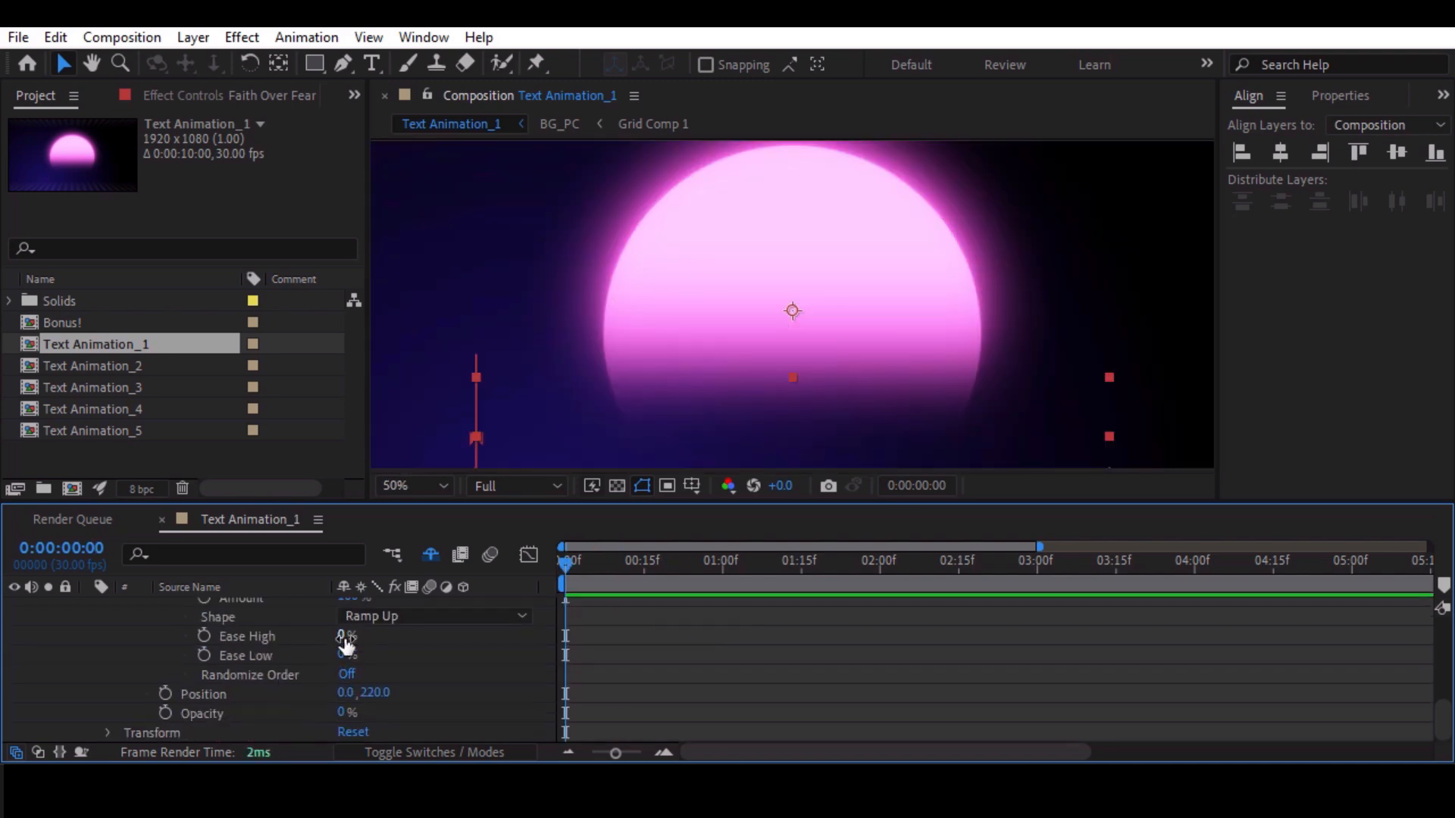
Set the range selector's Ease High to 50%.
left_click(349, 635)
type("50")
key("Return")
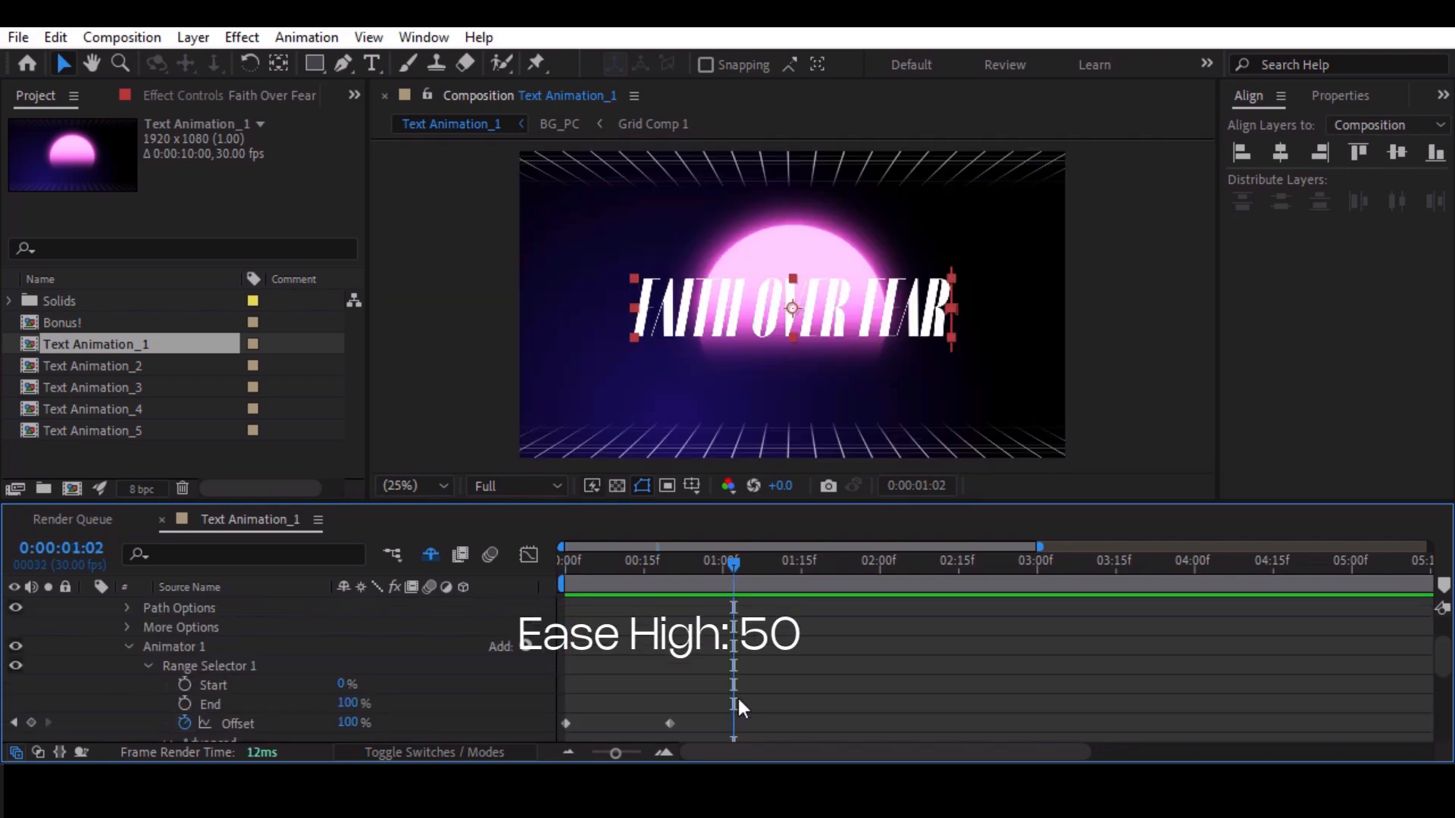
Ease both Offset keyframes and center the text layer vertically in the composition.
left_click(735, 694)
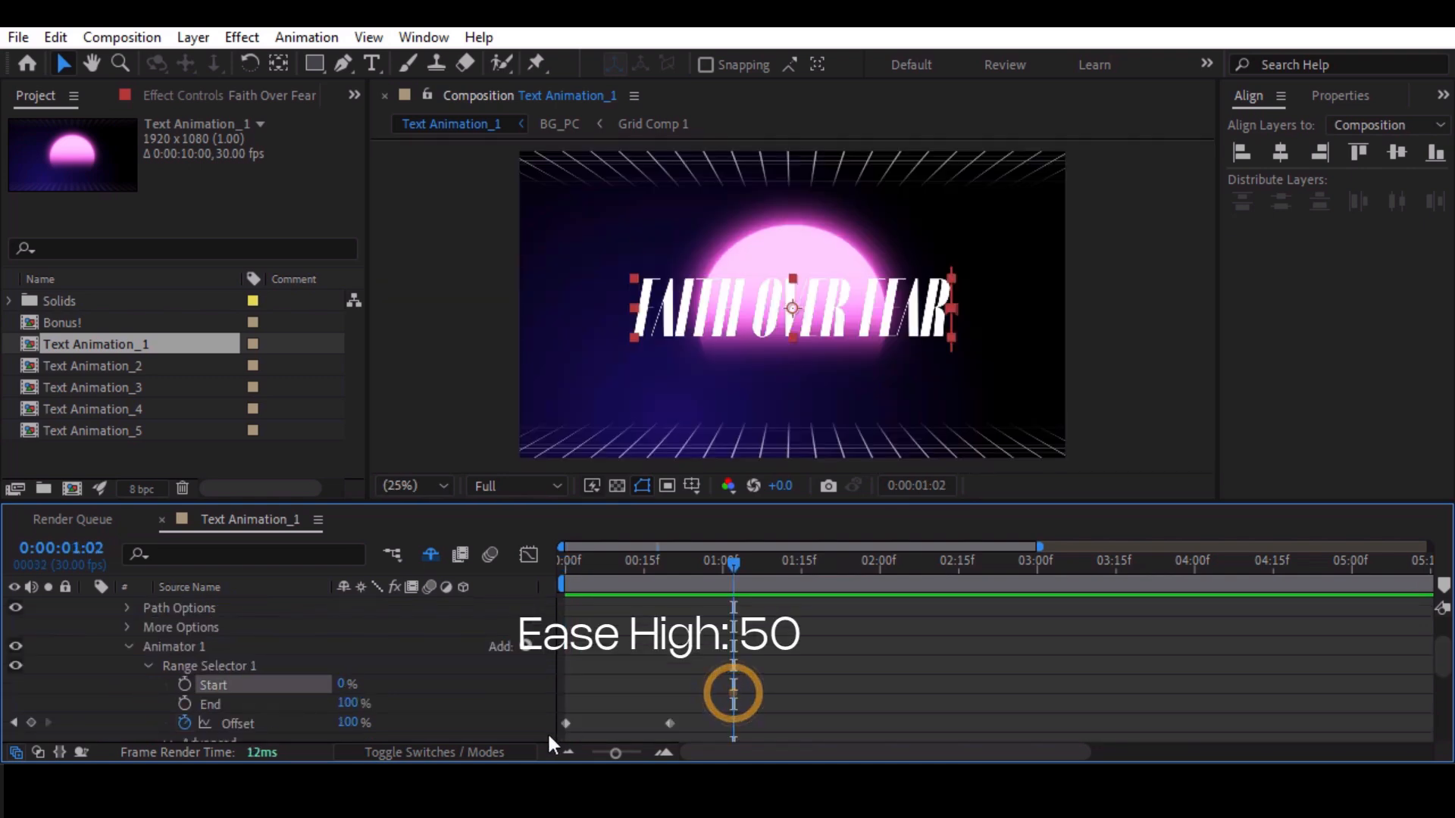
left_click_drag(689, 698, 545, 715)
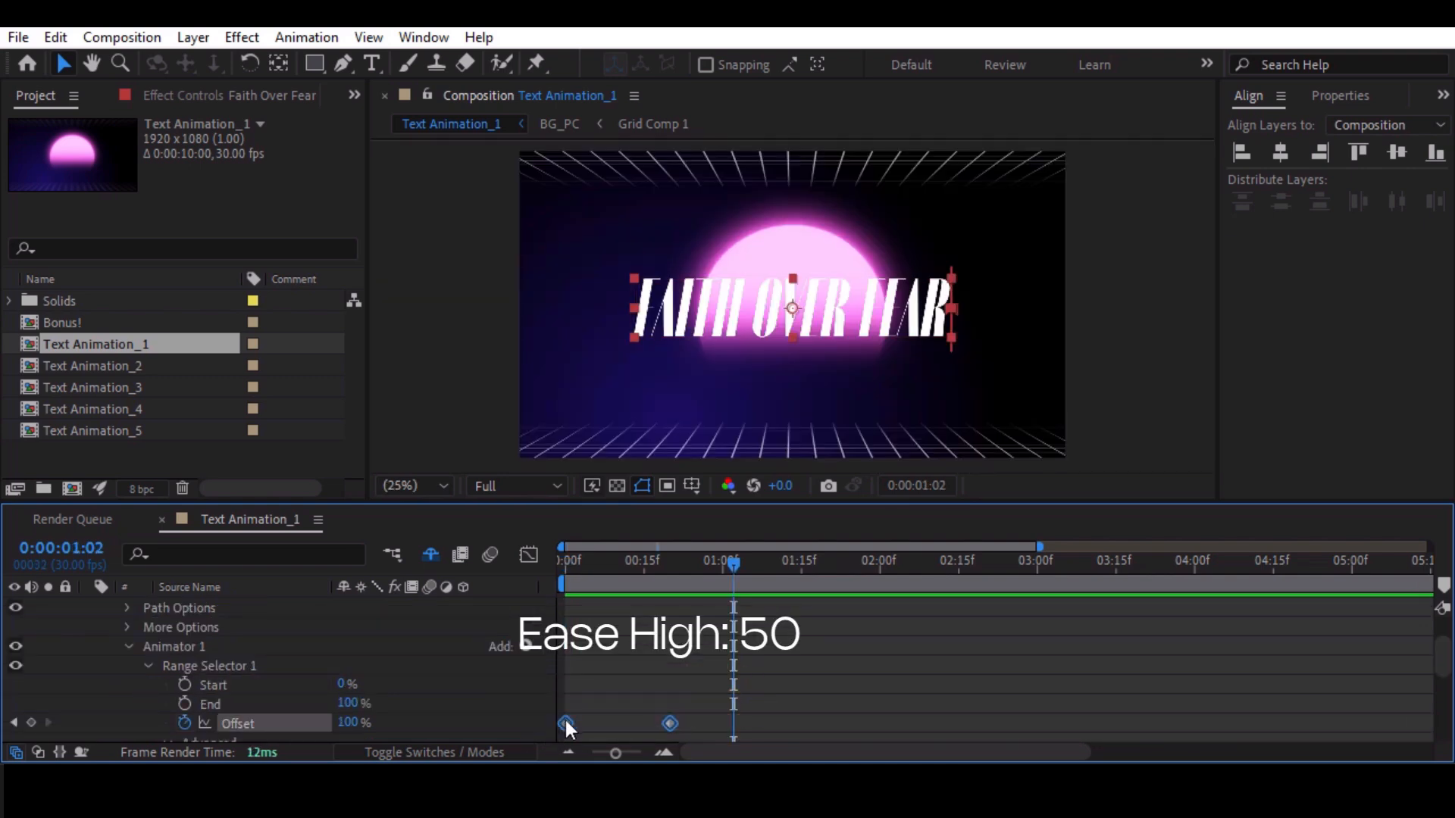
right_click(565, 719)
mouse_move(644, 705)
left_click(991, 553)
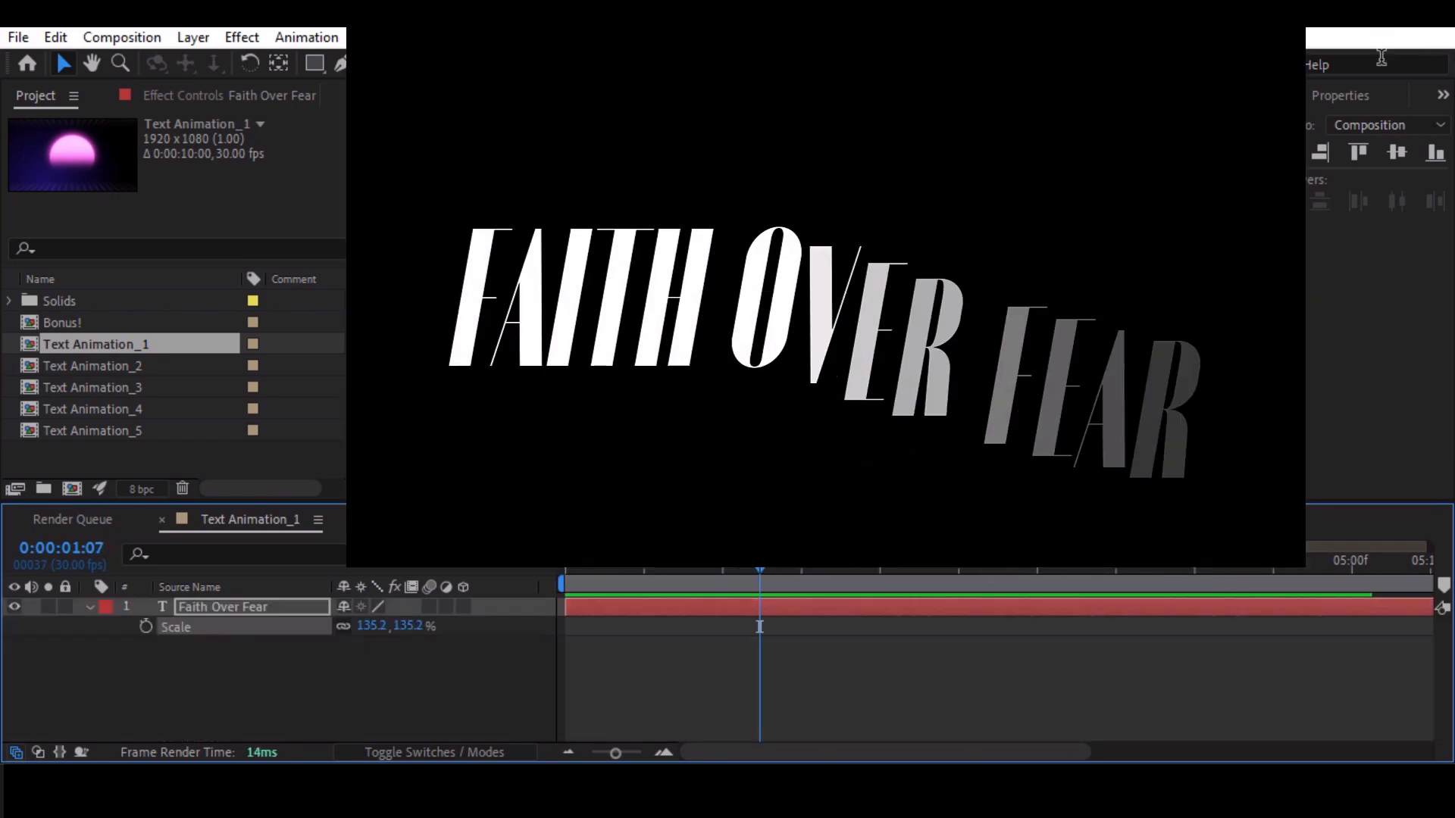
left_click(1400, 154)
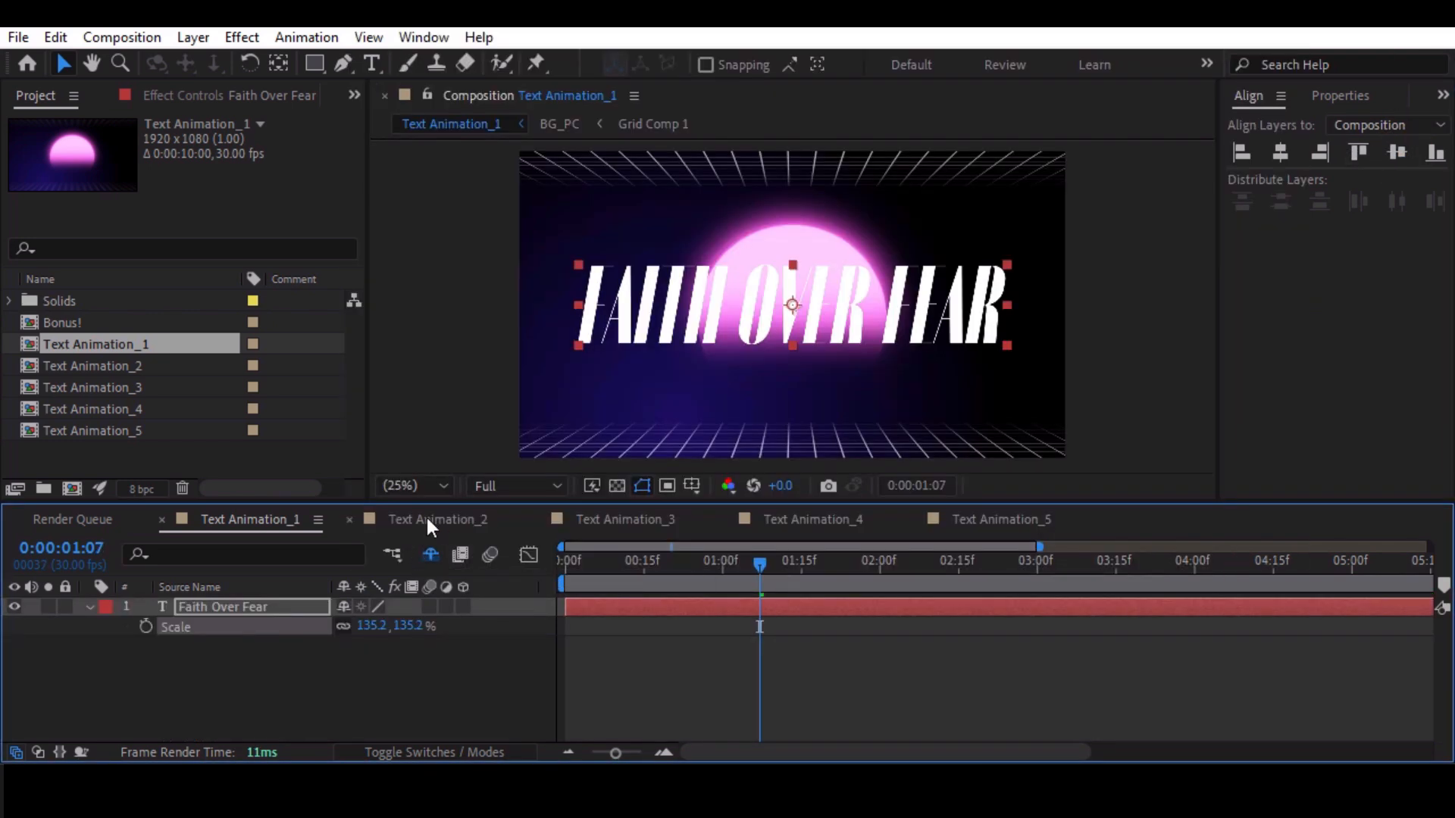
In the Text Animation_2 composition, add a Position animator to the Faith Over Fear text layer.
left_click(426, 516)
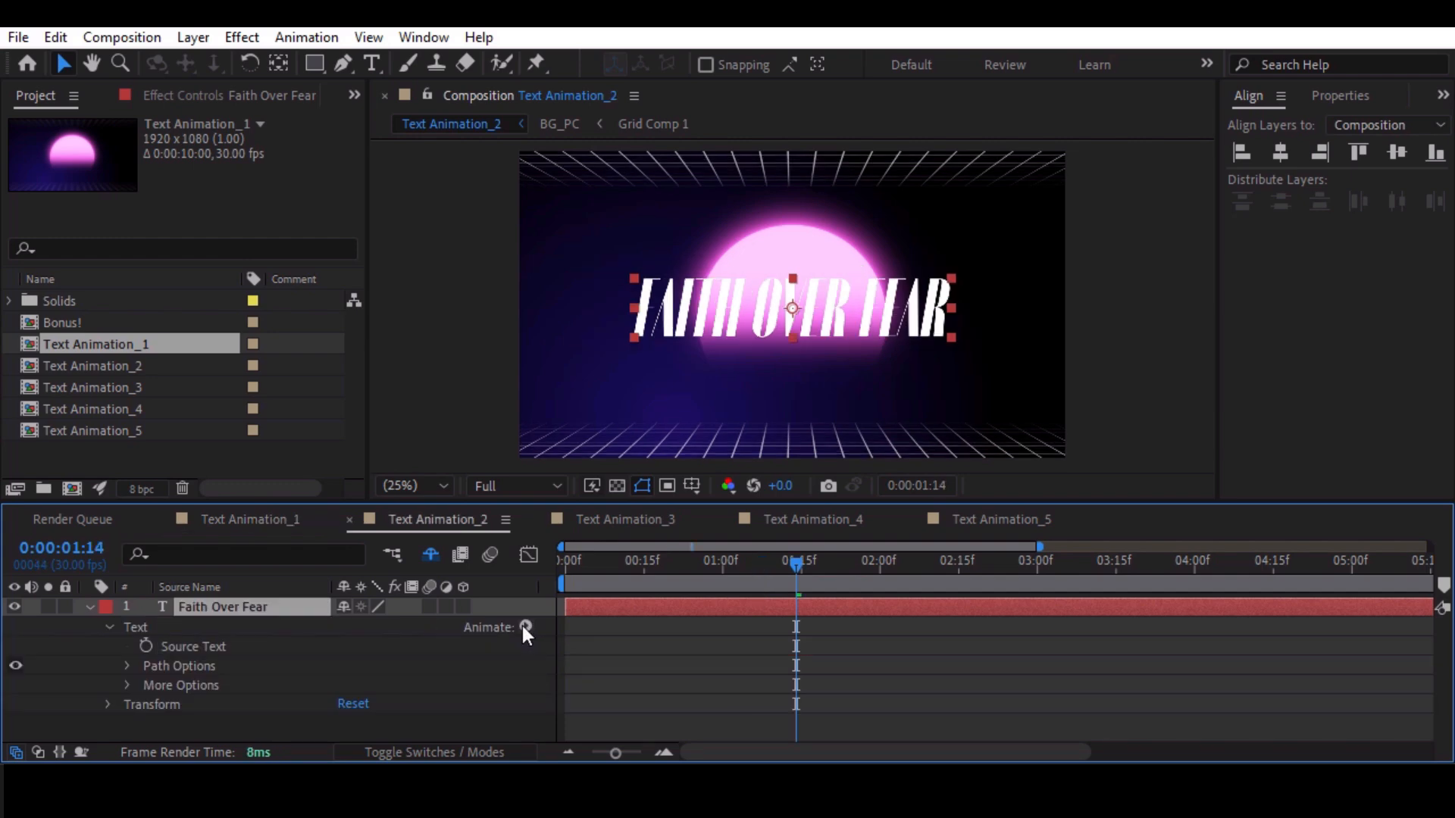
left_click(524, 627)
left_click(626, 215)
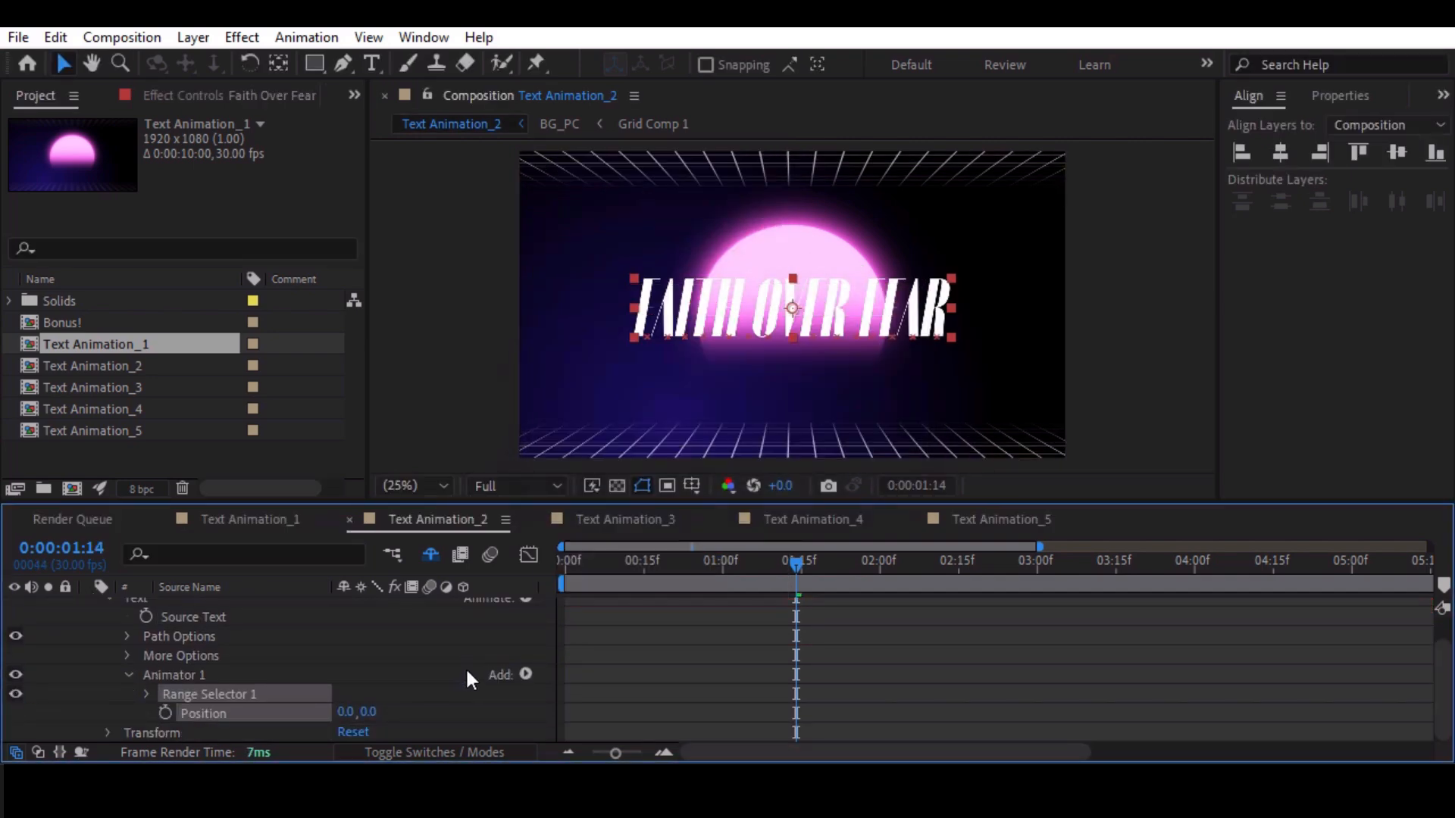
Add Rotation and Opacity properties to Animator 1 of the text layer.
left_click(526, 673)
mouse_move(551, 684)
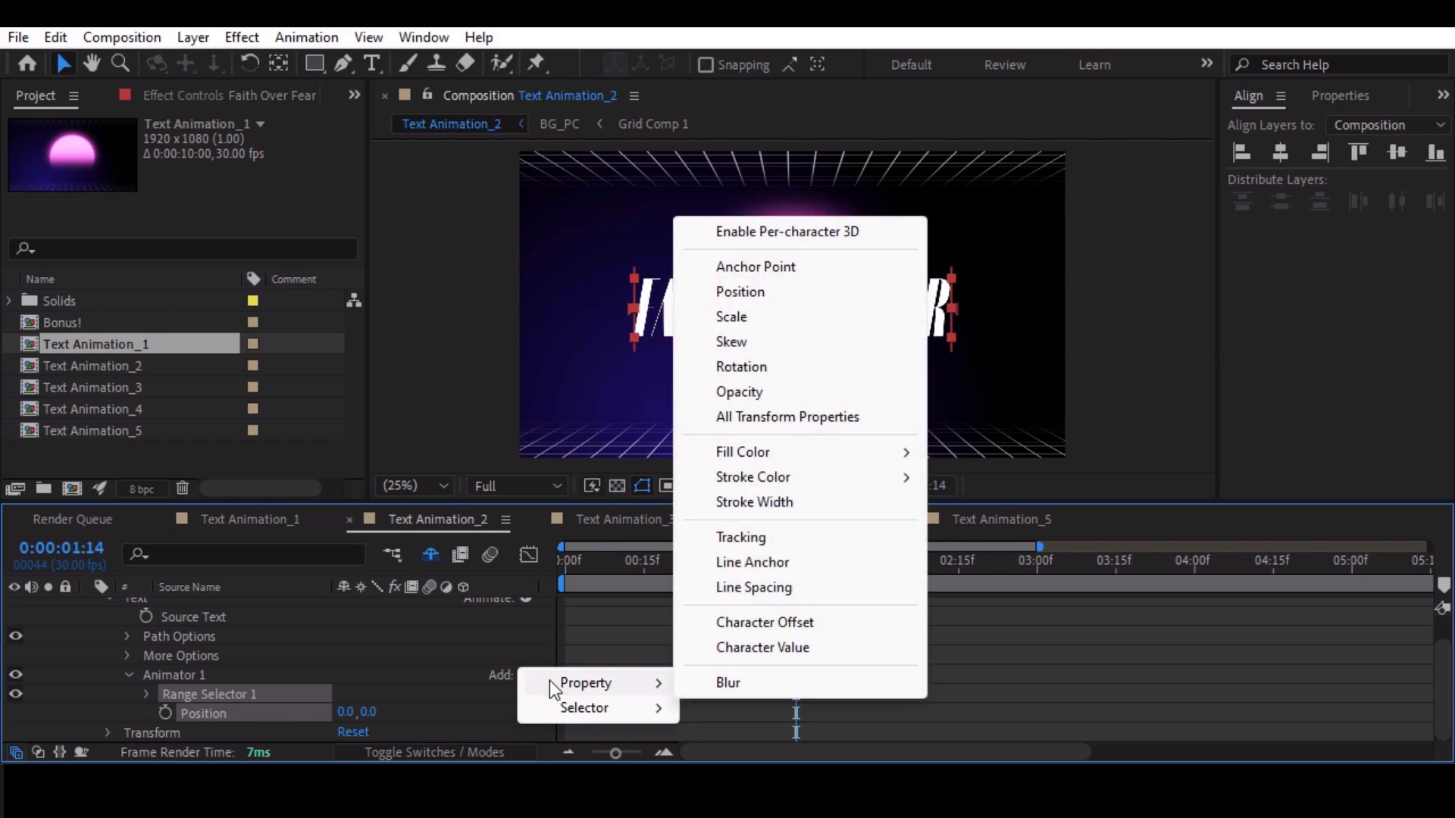
left_click(735, 368)
scroll(202, 680, "down", 1)
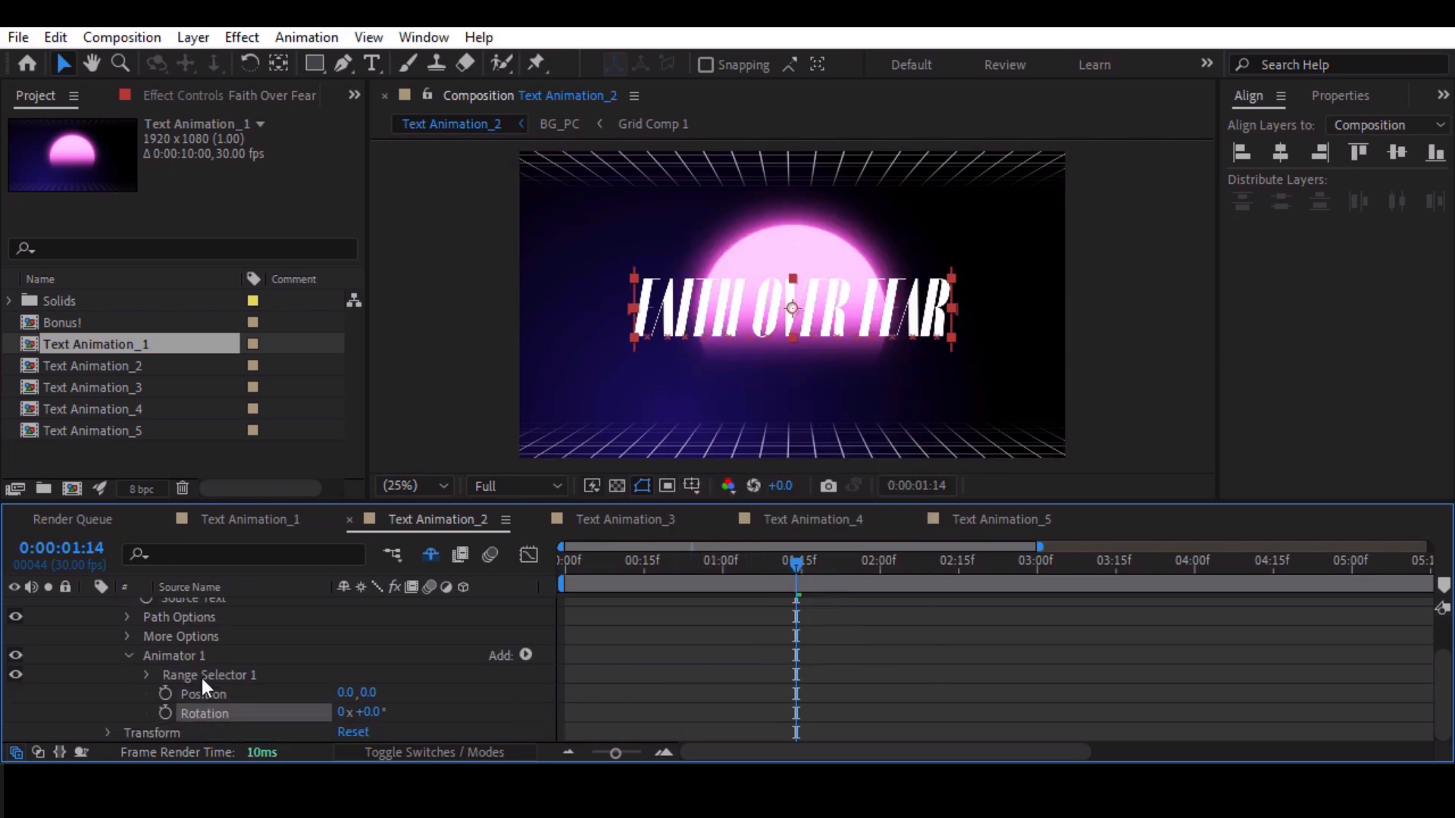
left_click(529, 653)
mouse_move(588, 665)
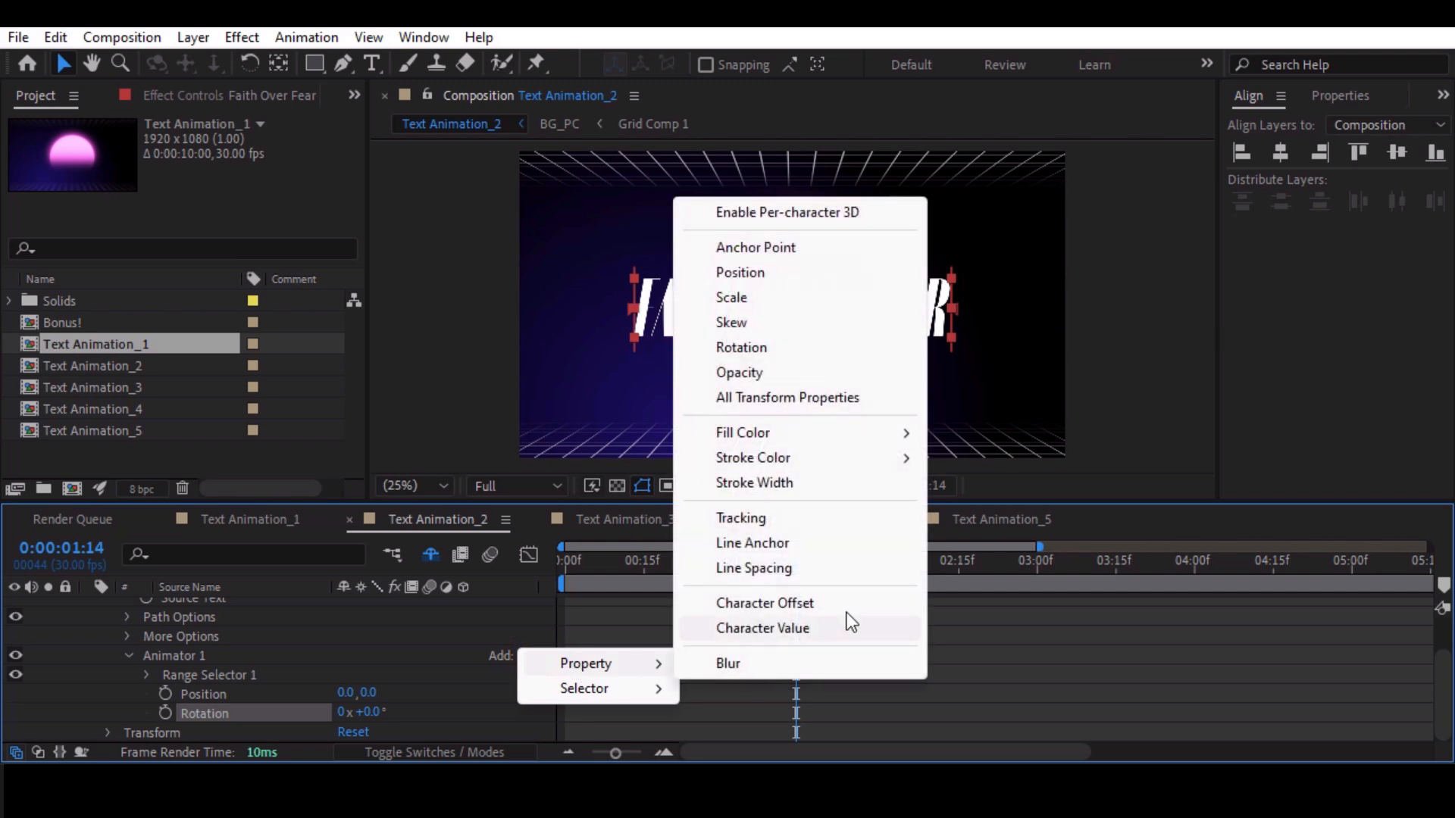
left_click(734, 374)
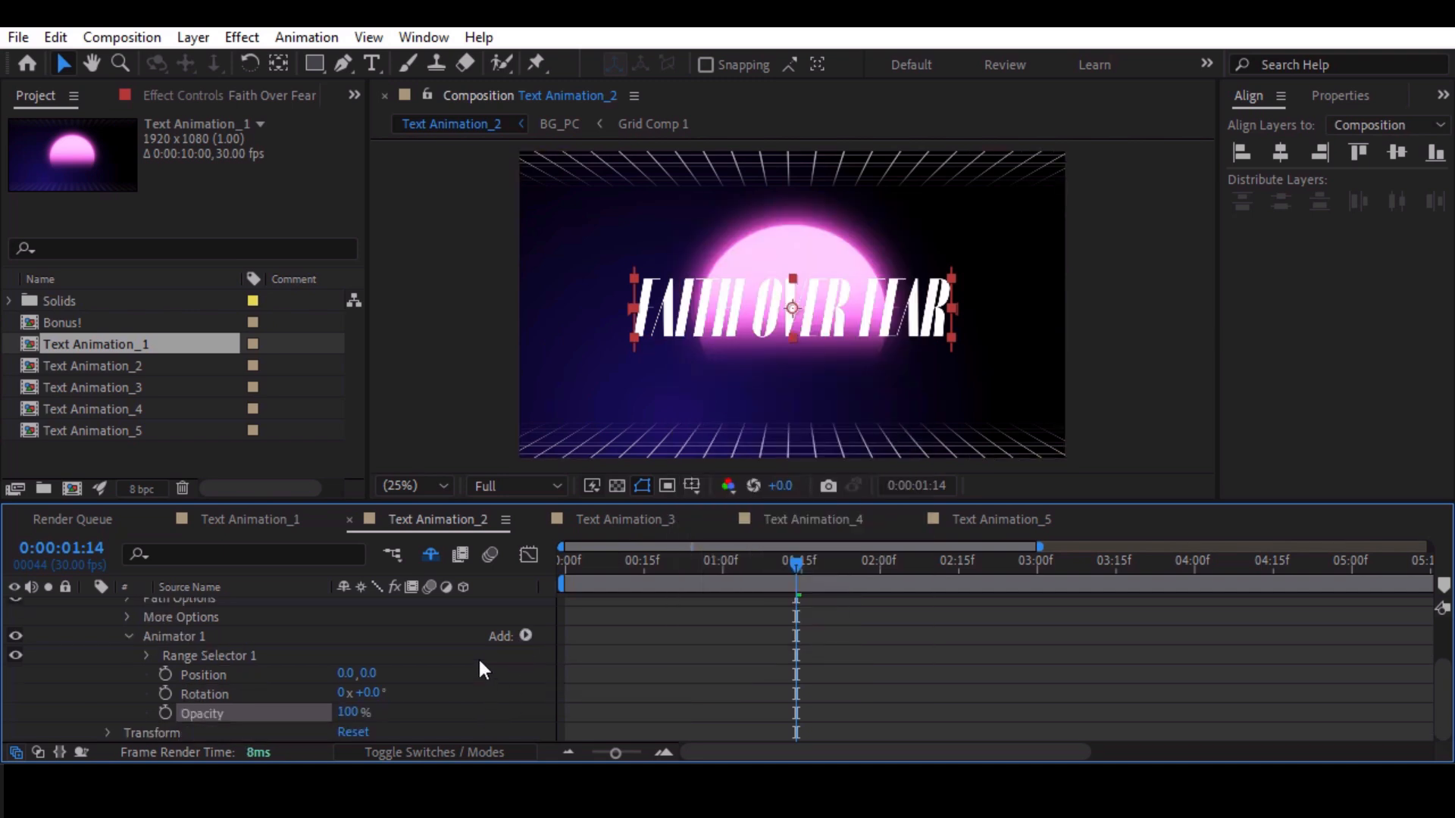
Add an RGB Fill Color property and a Blur property to Animator 1.
left_click(528, 636)
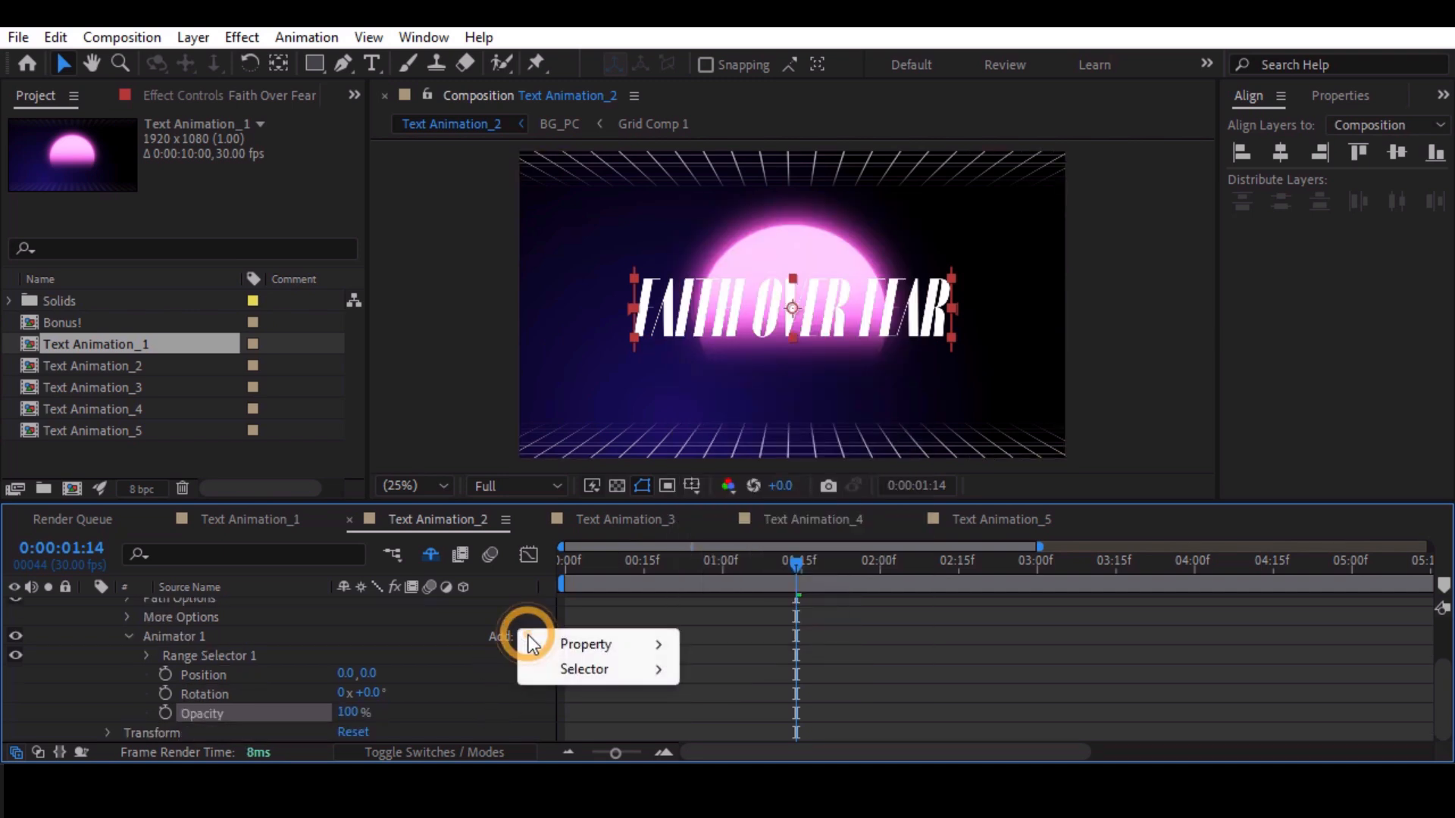
mouse_move(617, 645)
mouse_move(753, 415)
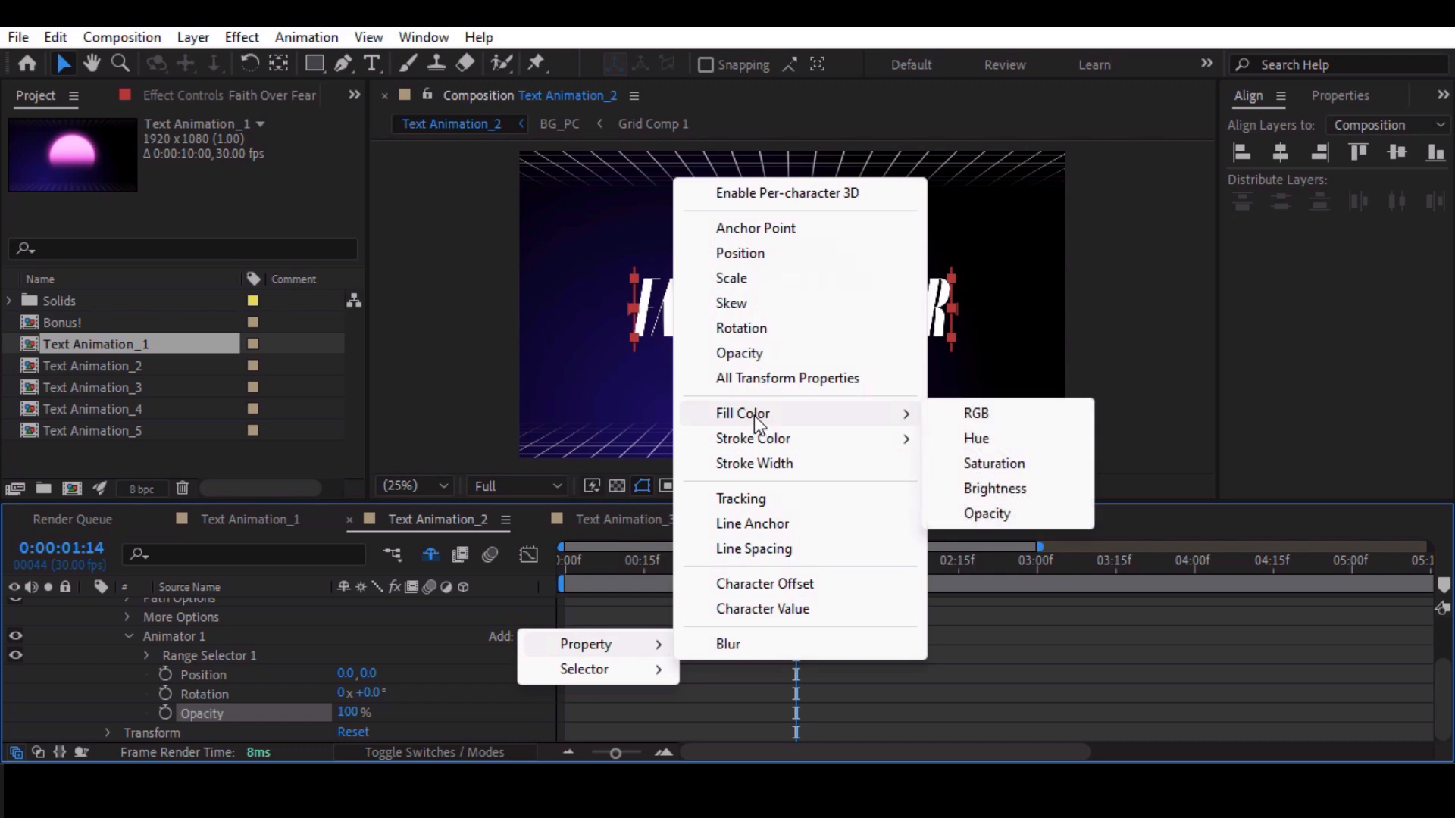
left_click(998, 412)
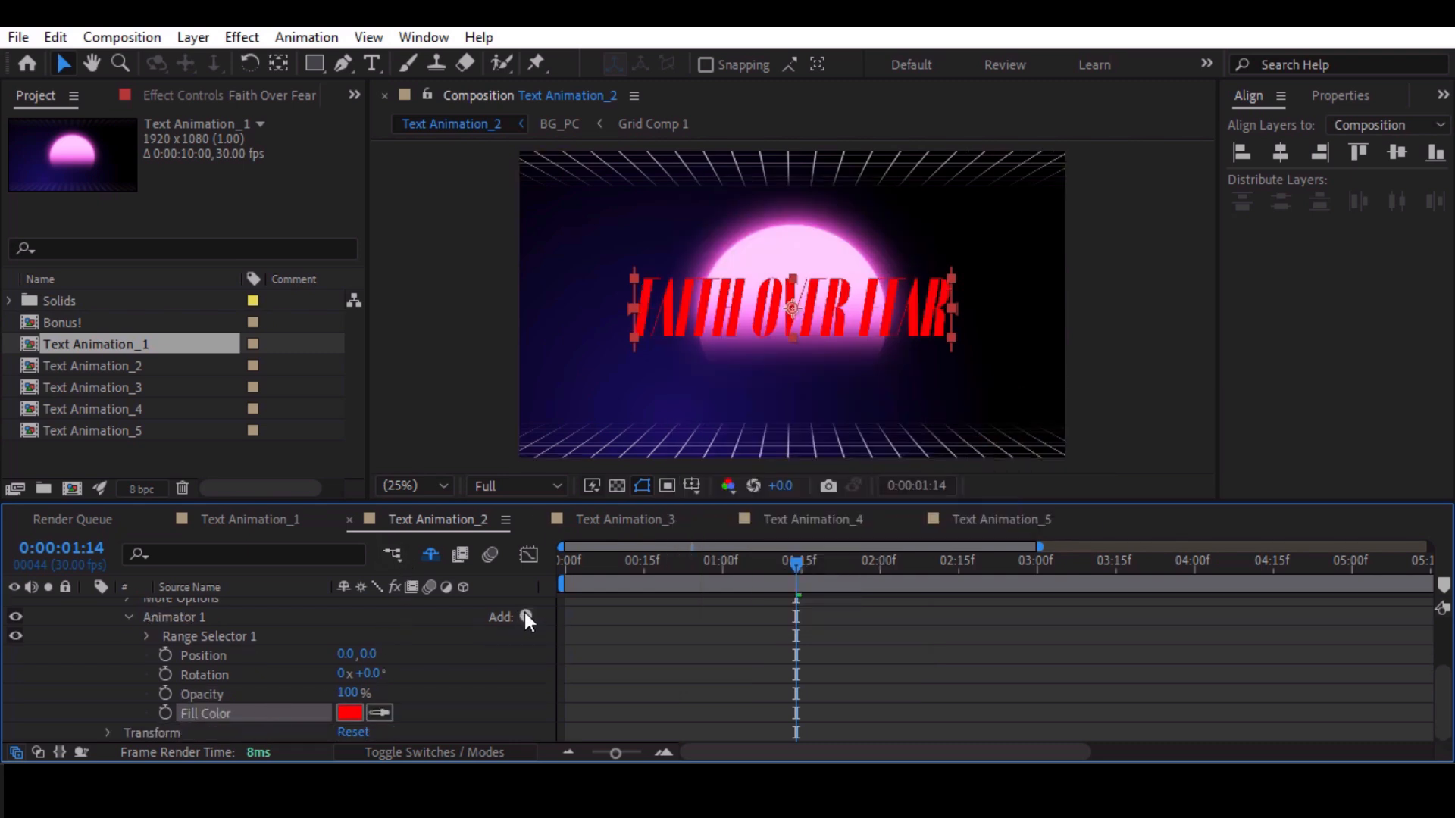
left_click(526, 617)
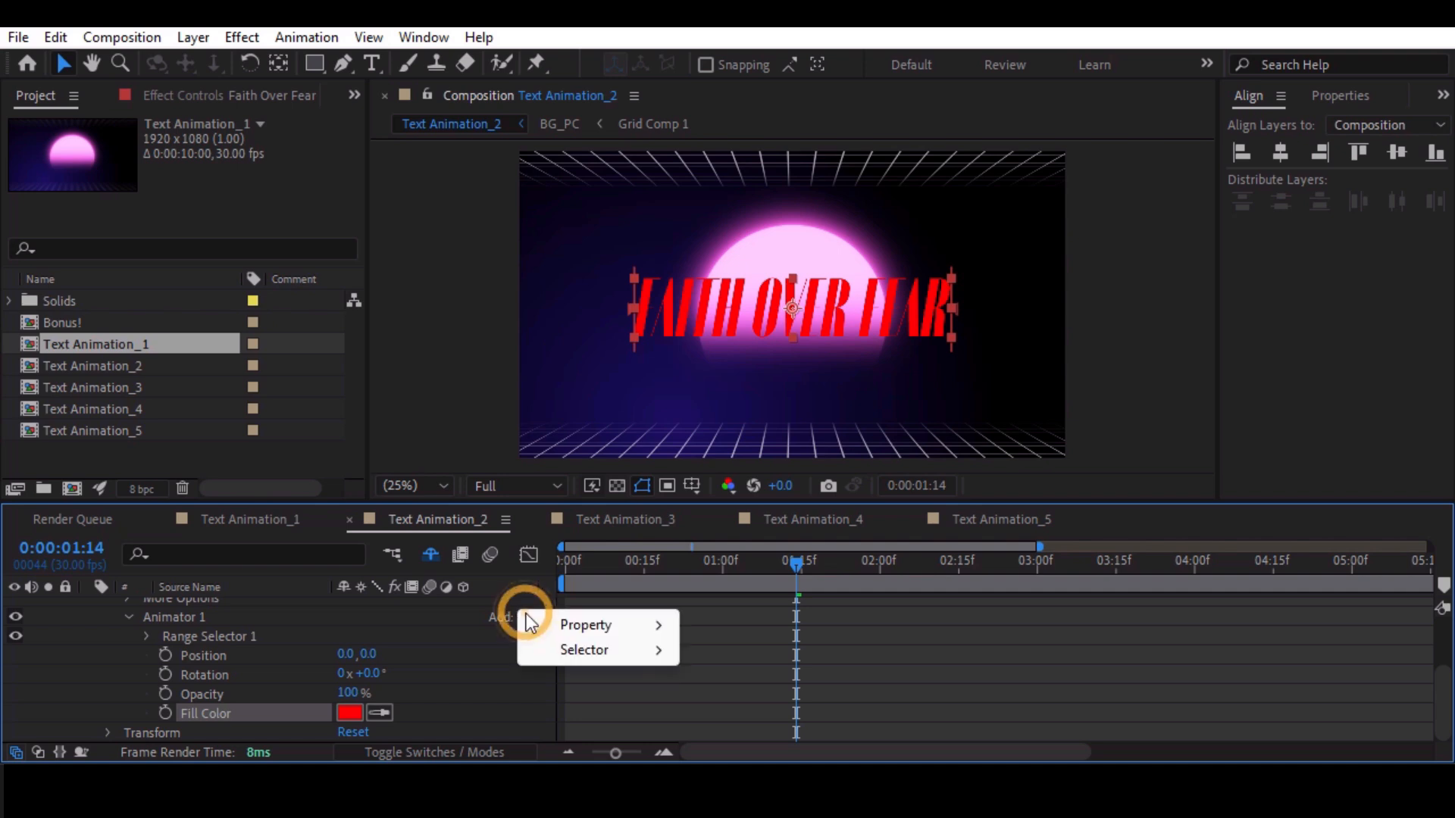
mouse_move(649, 630)
left_click(739, 629)
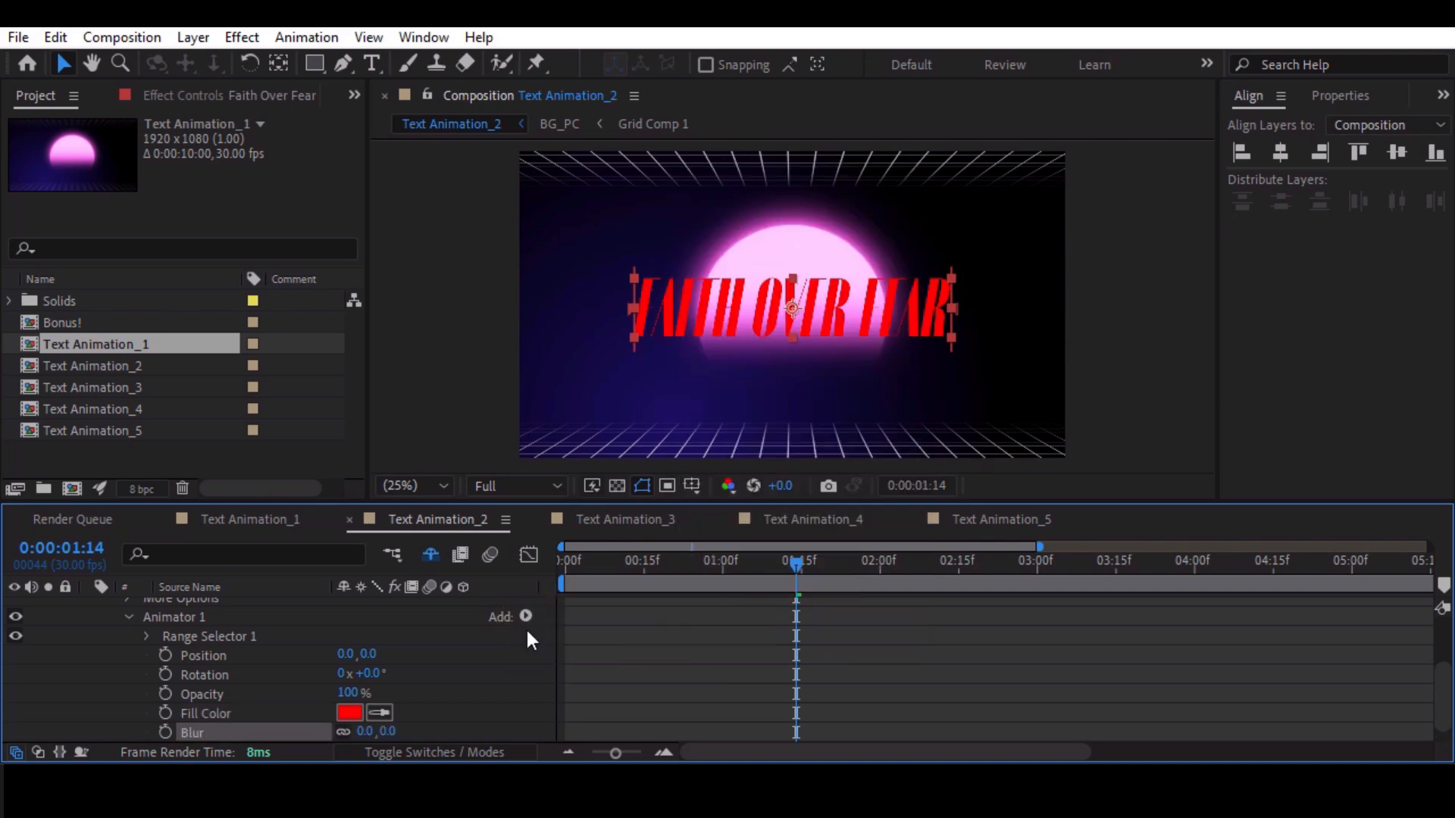
Enable per-character 3D for the text layer's animator.
scroll(405, 635, "up", 3)
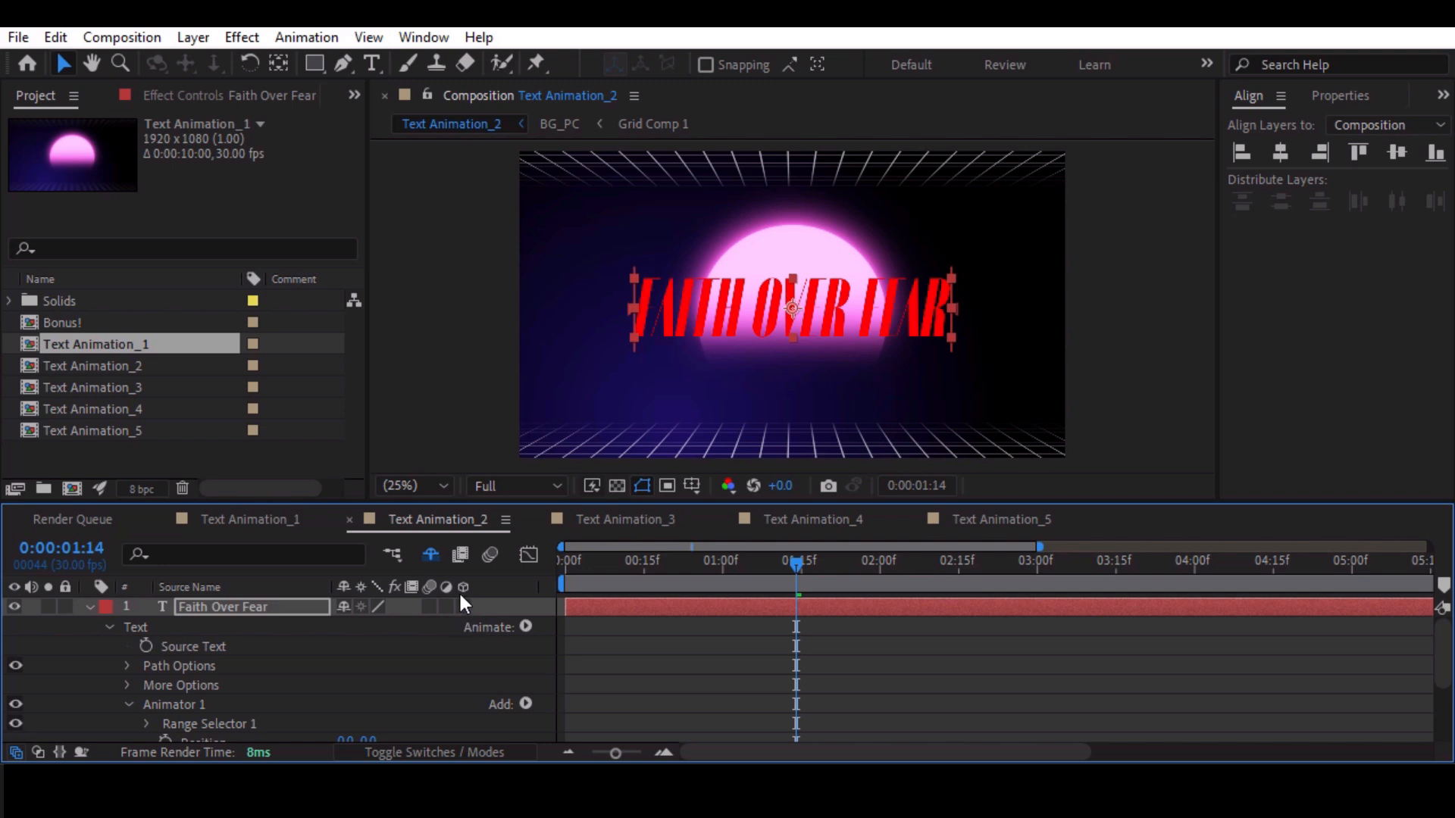
left_click(526, 705)
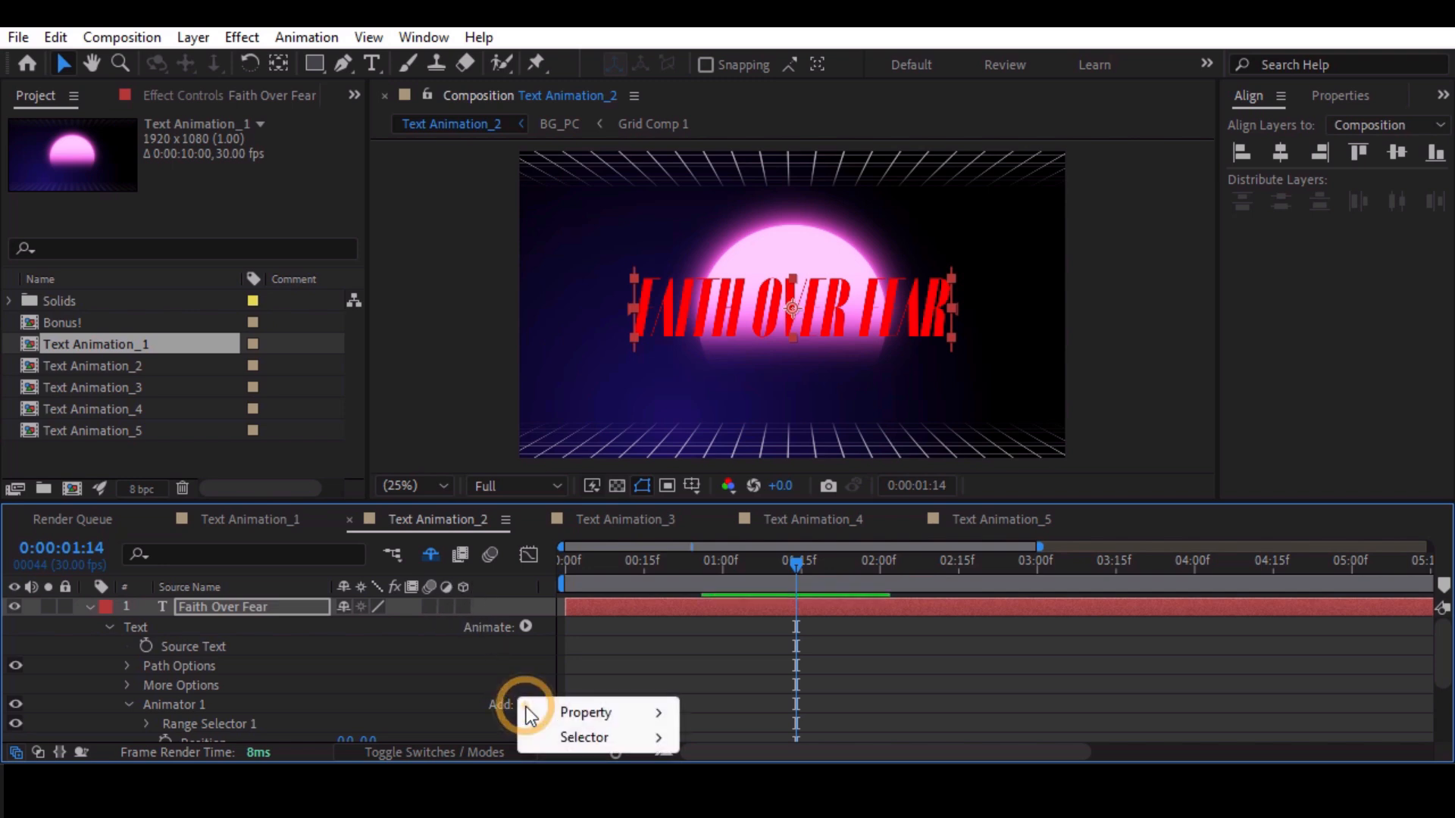
mouse_move(644, 716)
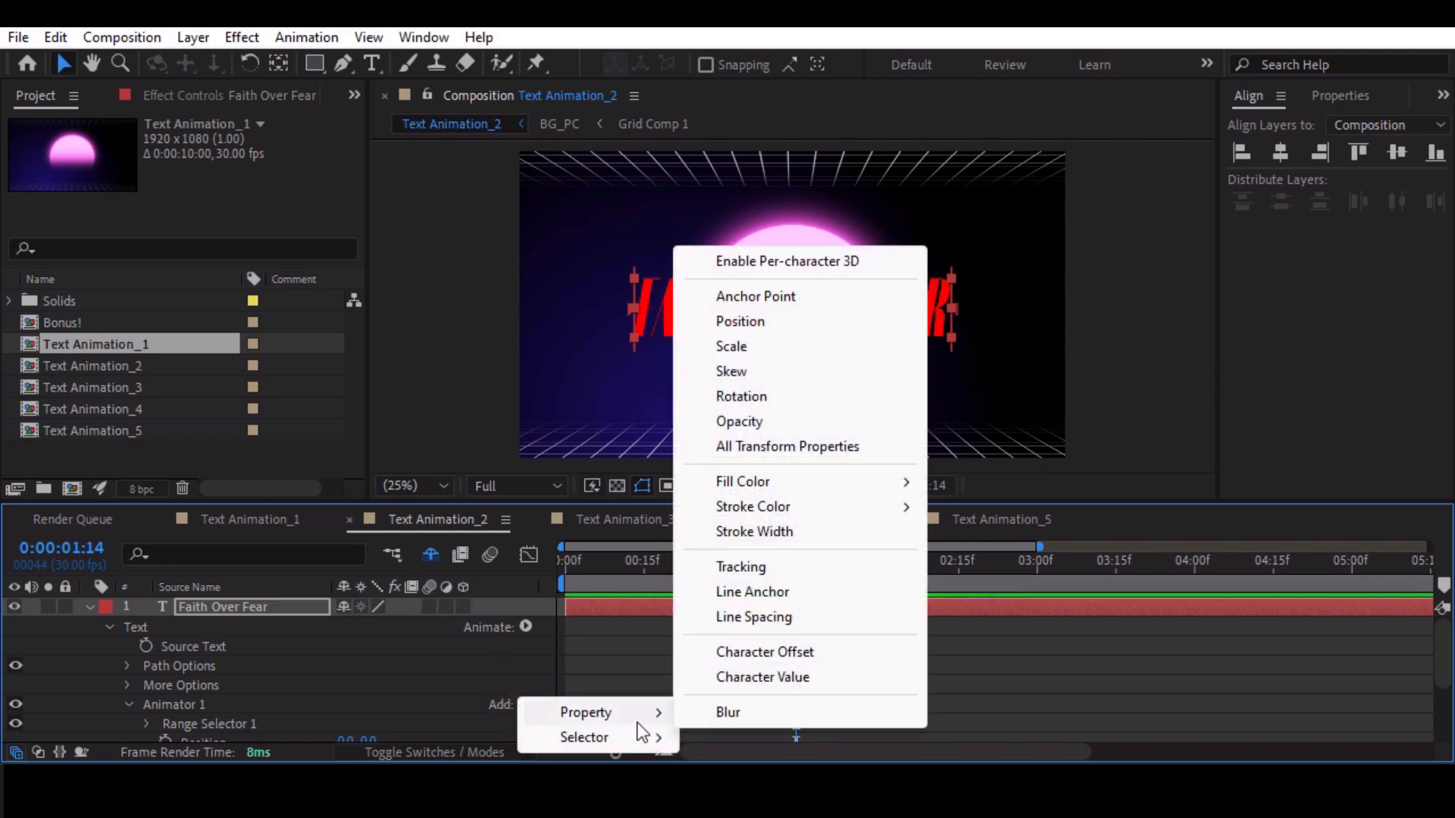
left_click(762, 266)
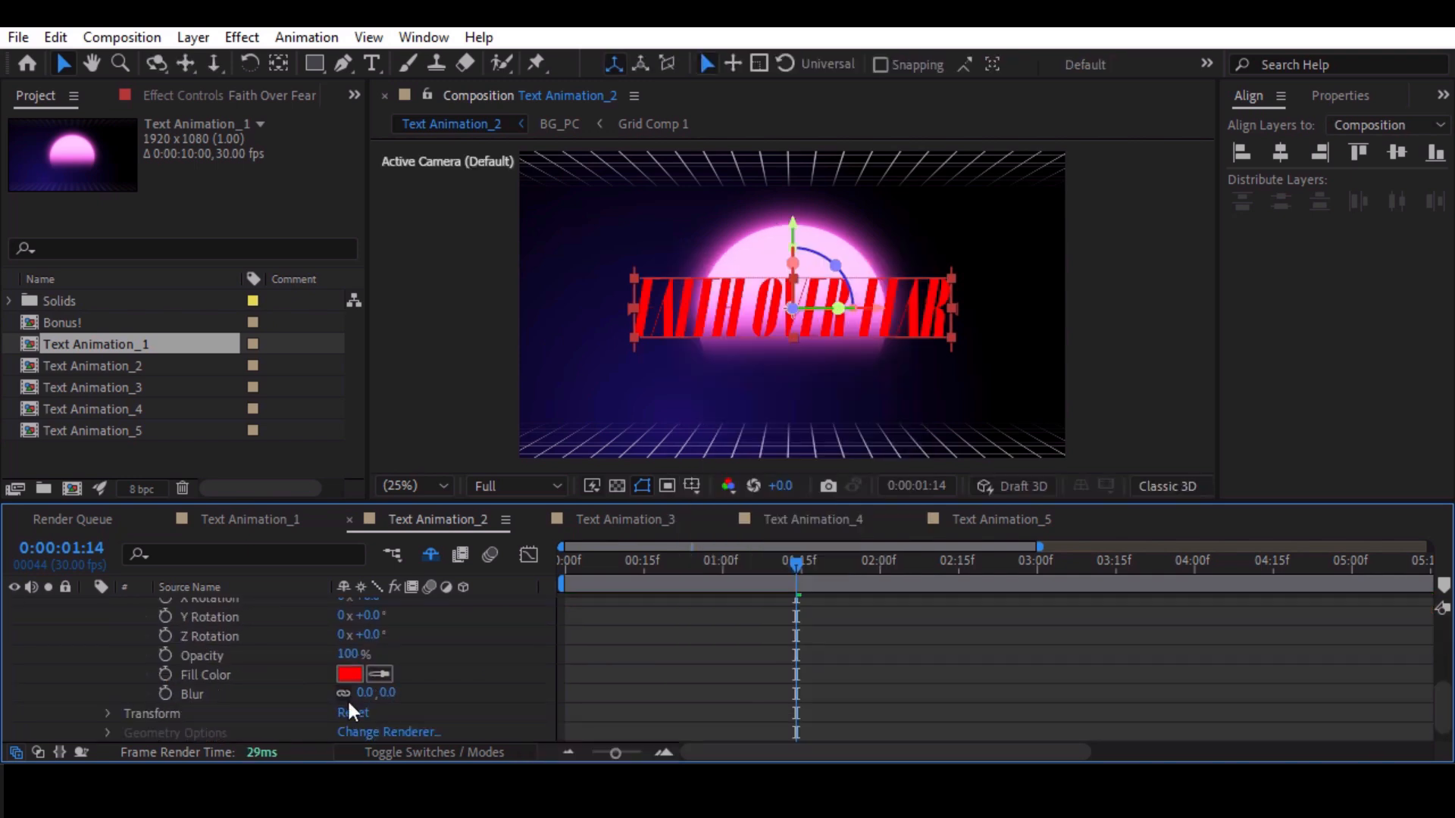
Change the animator's fill color to light blue 87E4FF.
left_click(350, 674)
left_click_drag(476, 197, 290, 134)
left_click_drag(327, 274, 334, 309)
left_click_drag(116, 175, 151, 161)
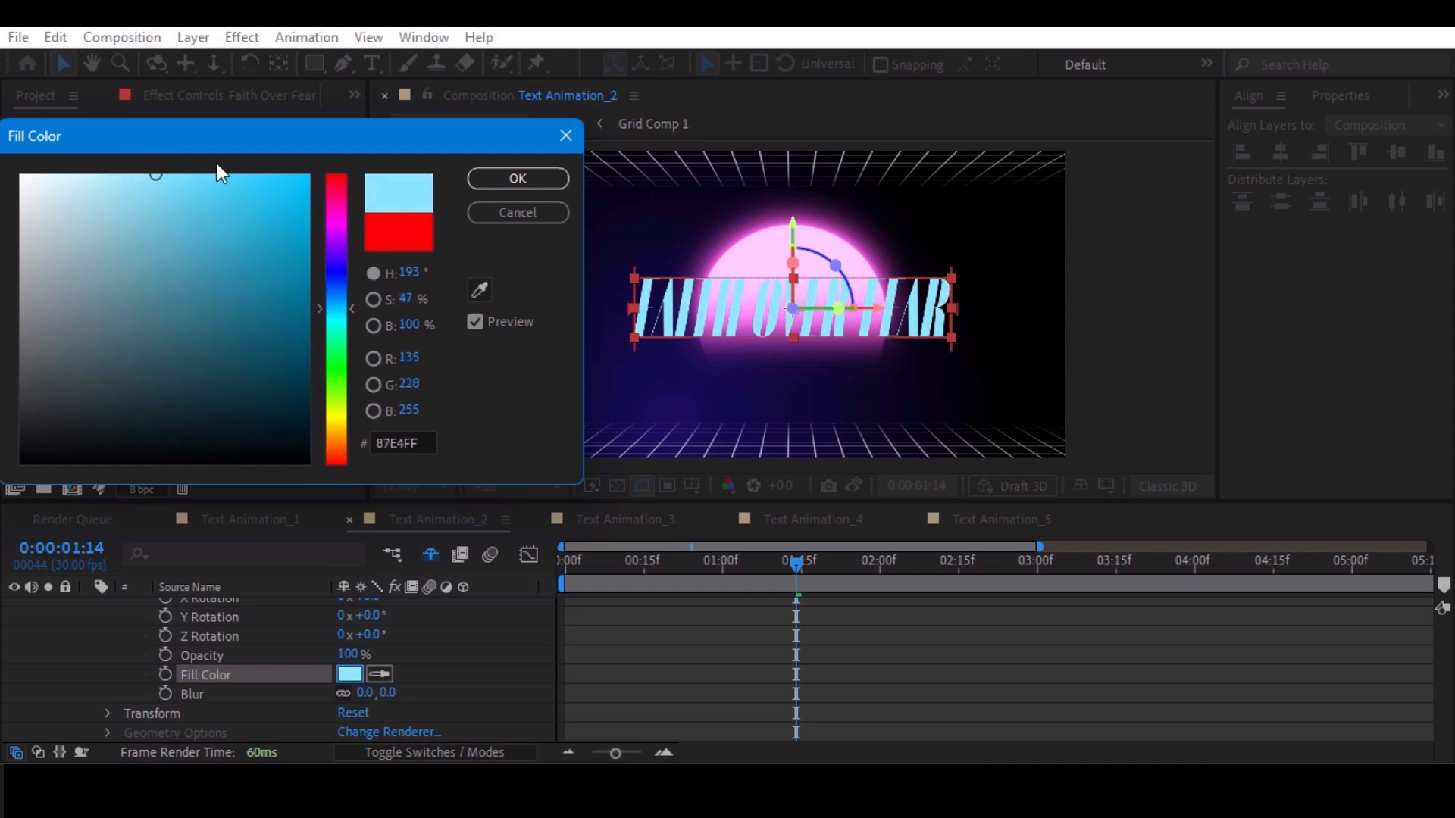
left_click(500, 180)
Set the Z value of the animator's position to -1500.
scroll(491, 701, "up", 3)
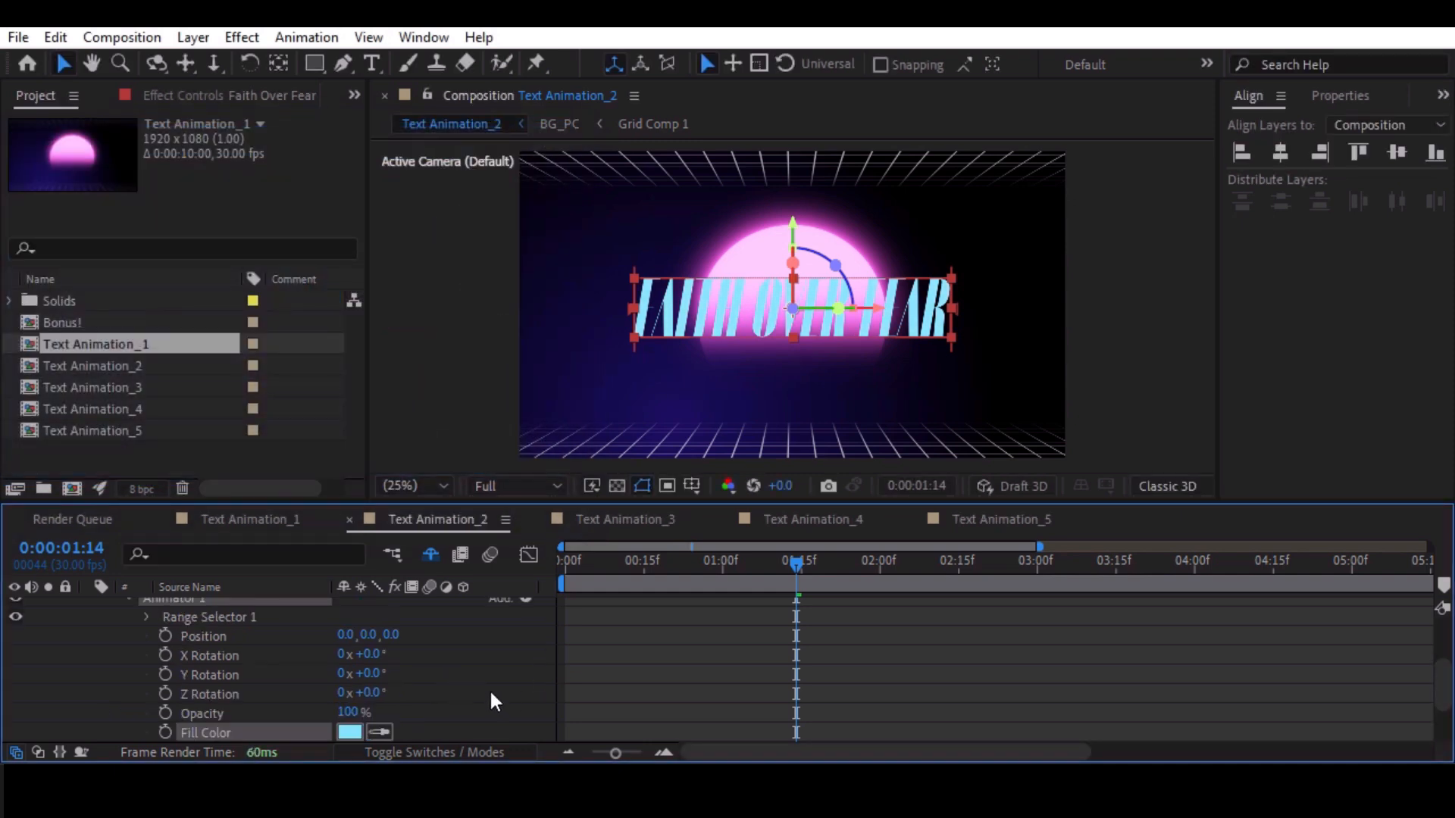
left_click_drag(390, 638, 285, 630)
left_click(402, 638)
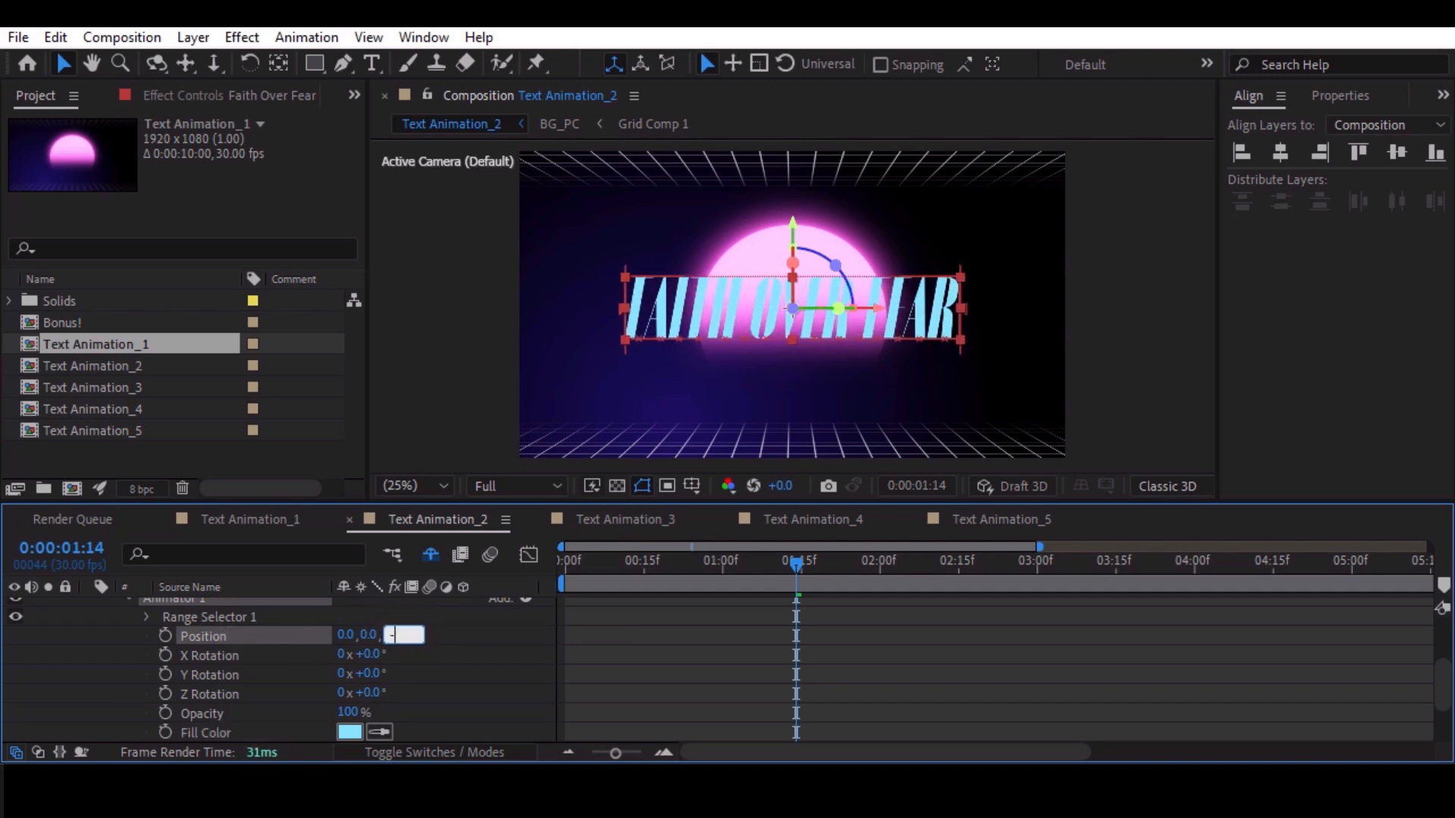
type("-1500")
key("Return")
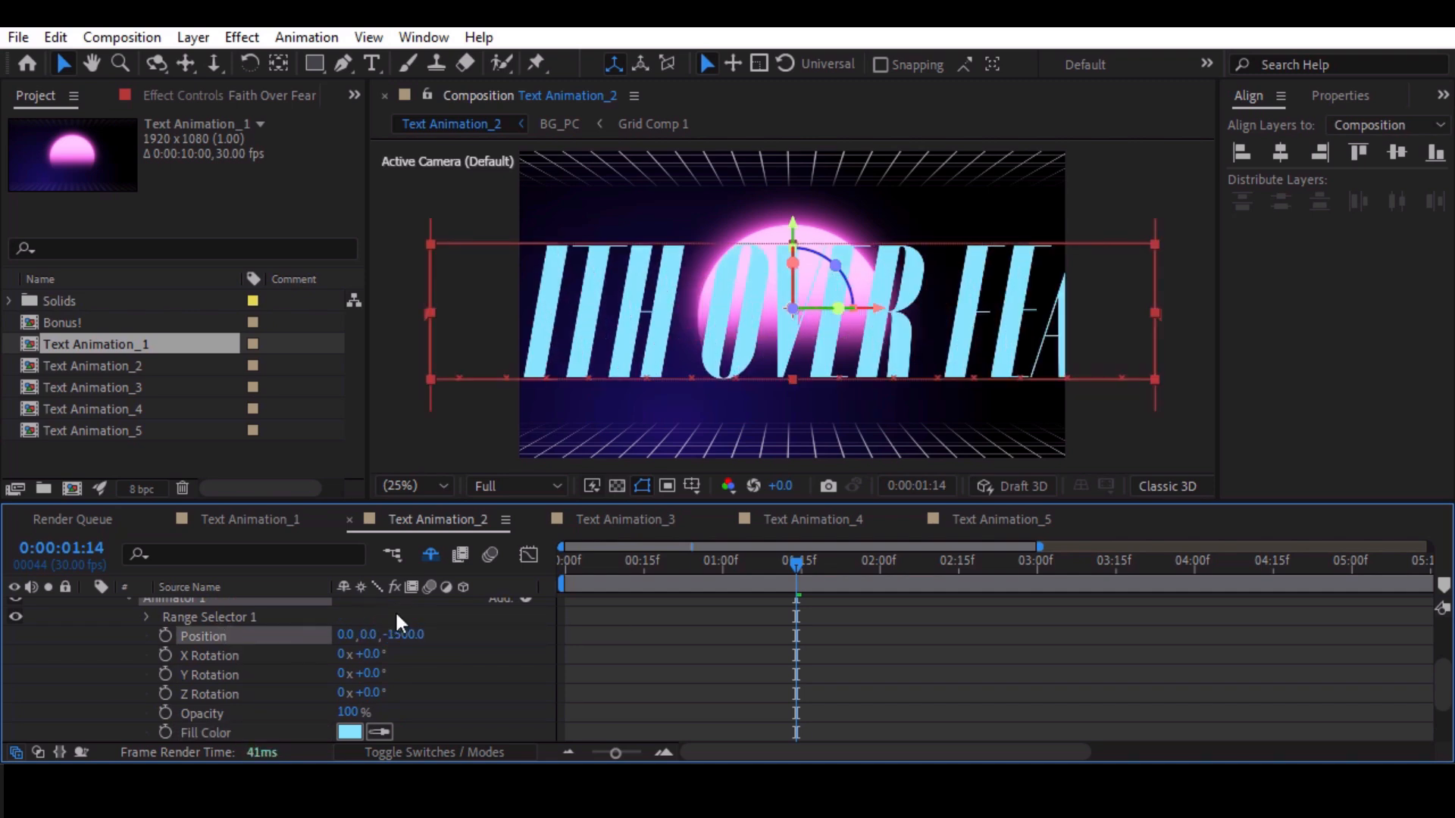
Set the animator's Z position to -1869 and its Y rotation to 33°.
left_click_drag(402, 635, 4, 661)
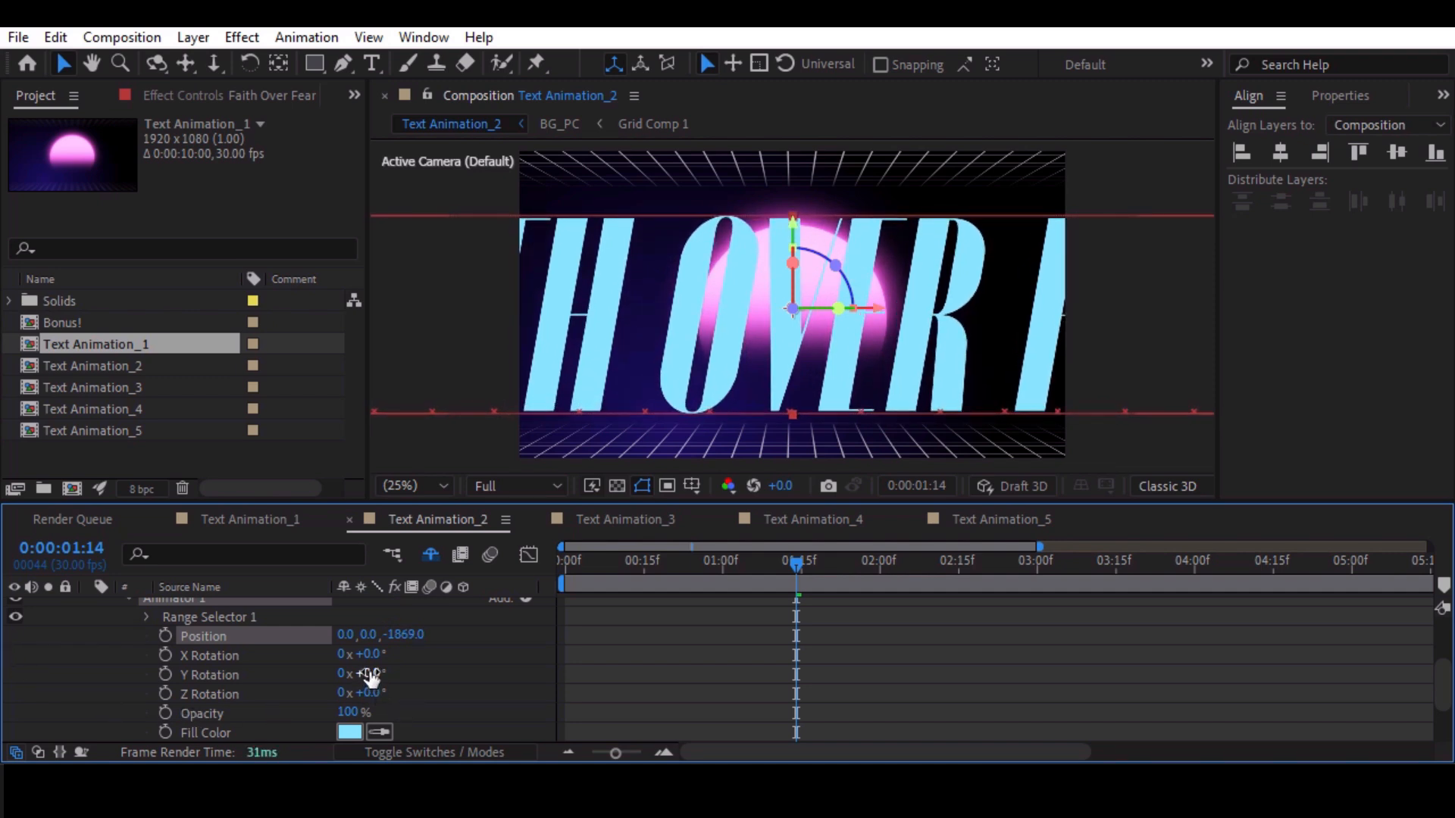
mouse_move(374, 674)
left_mouse_down()
mouse_move(414, 675)
mouse_move(374, 653)
left_mouse_up()
key("ctrl+z")
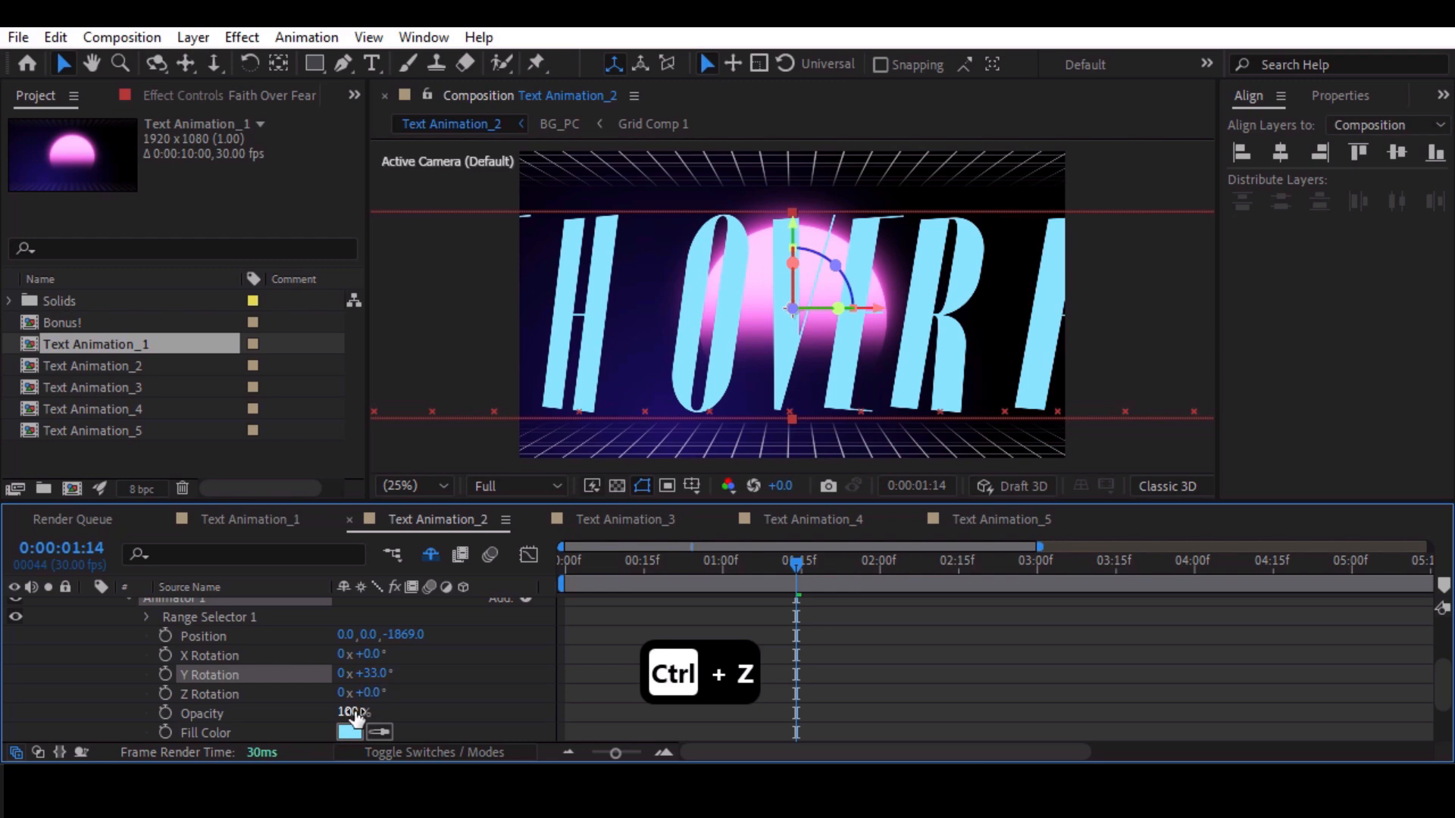
Set the animator's blur to 21 and its opacity to 0%, with the current time at the start of the composition.
scroll(254, 719, "down", 2)
left_click_drag(386, 692, 421, 698)
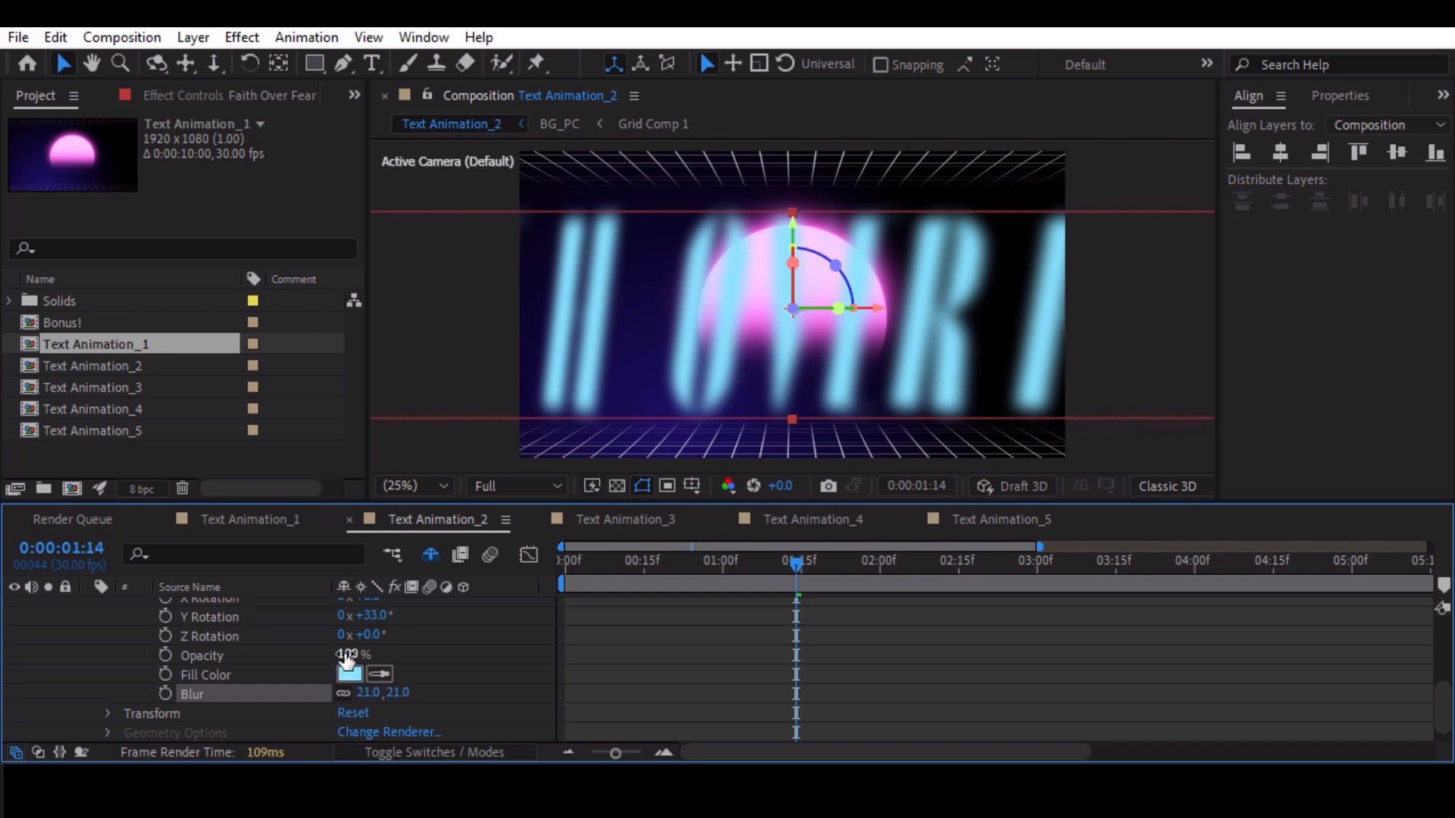
left_click_drag(593, 570, 559, 572)
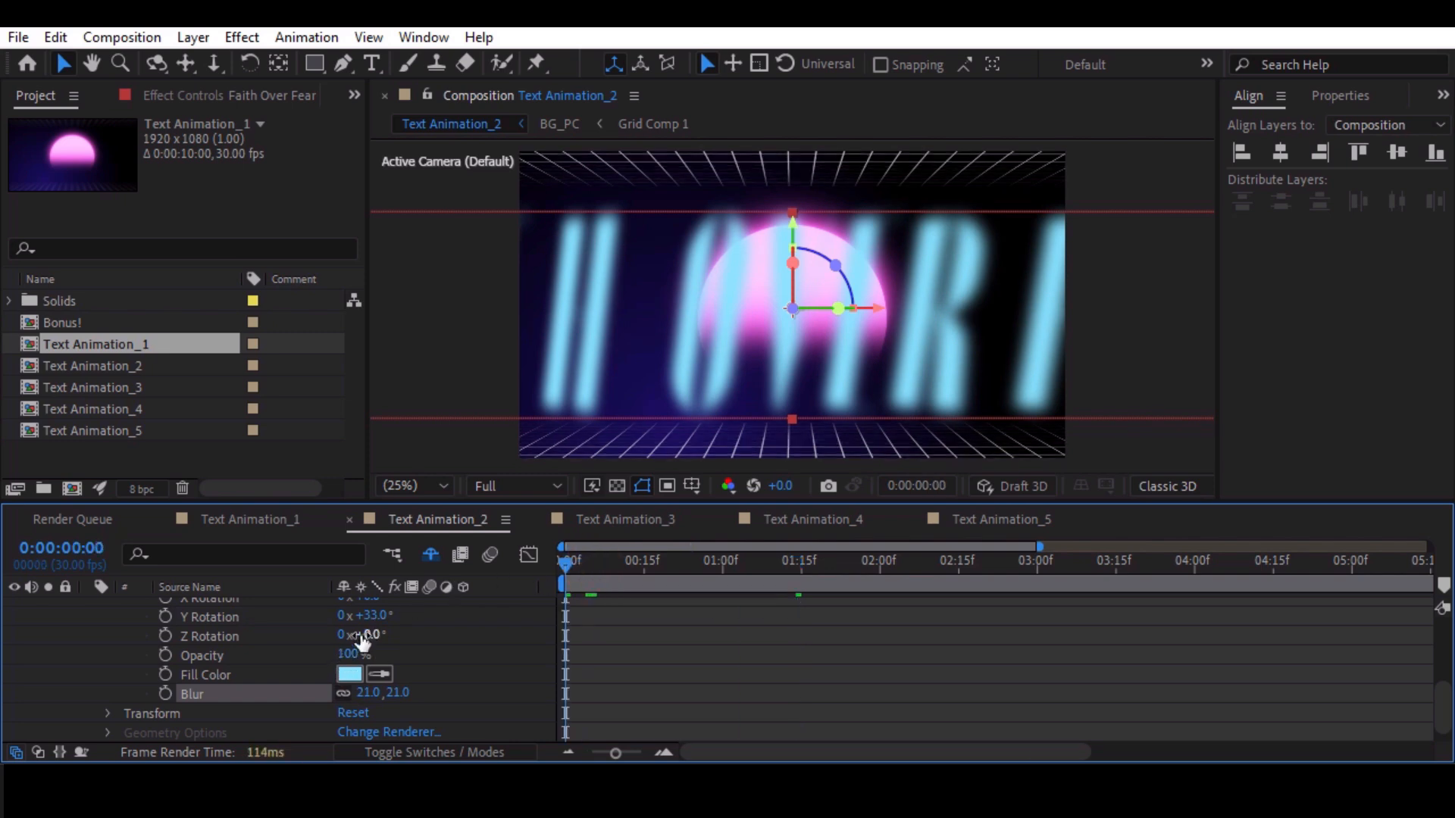
left_click_drag(354, 653, 165, 649)
Set the shape of Range Selector 1 to Ramp Up in its advanced options.
scroll(164, 660, "up", 2)
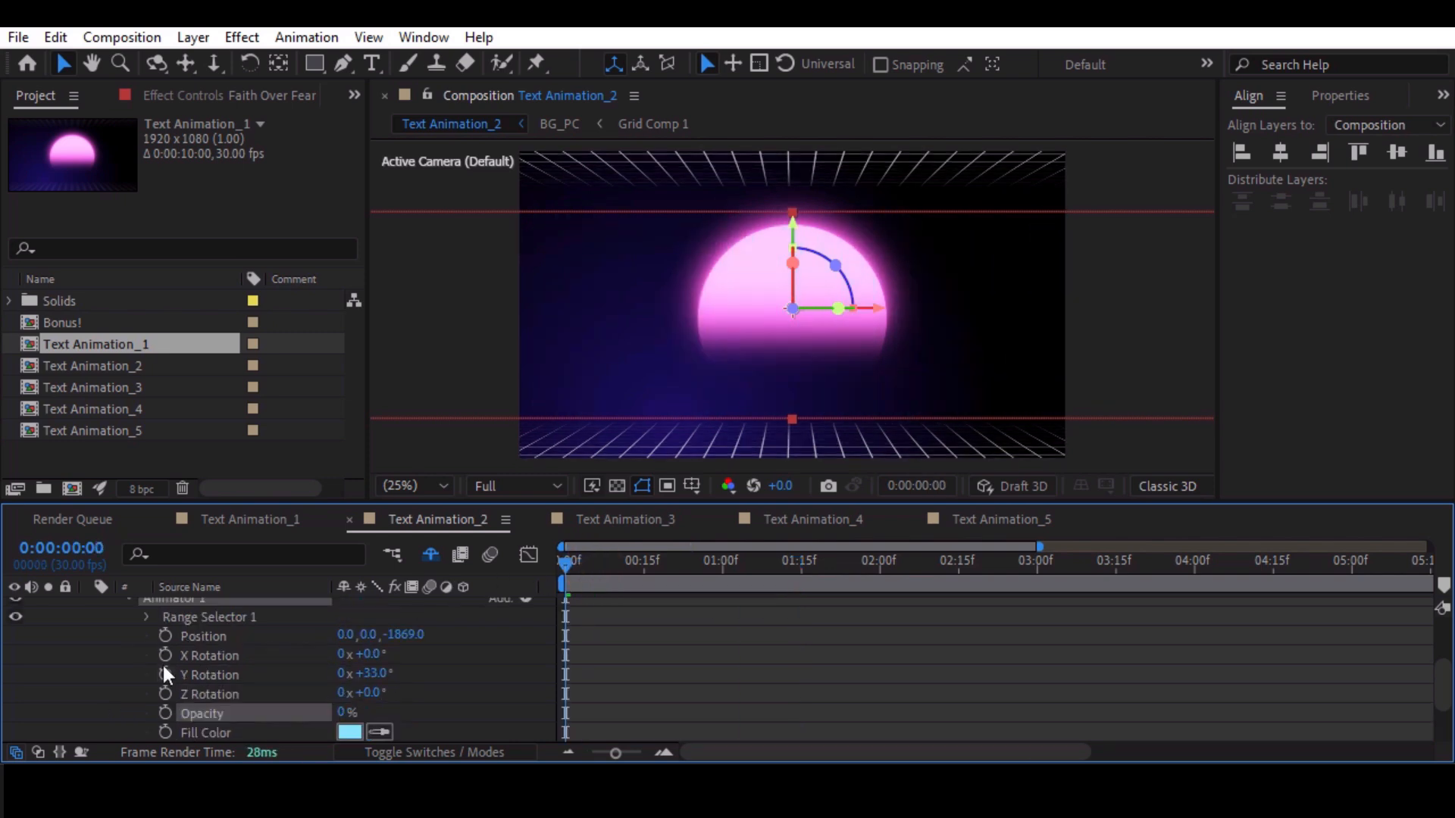
left_click(146, 617)
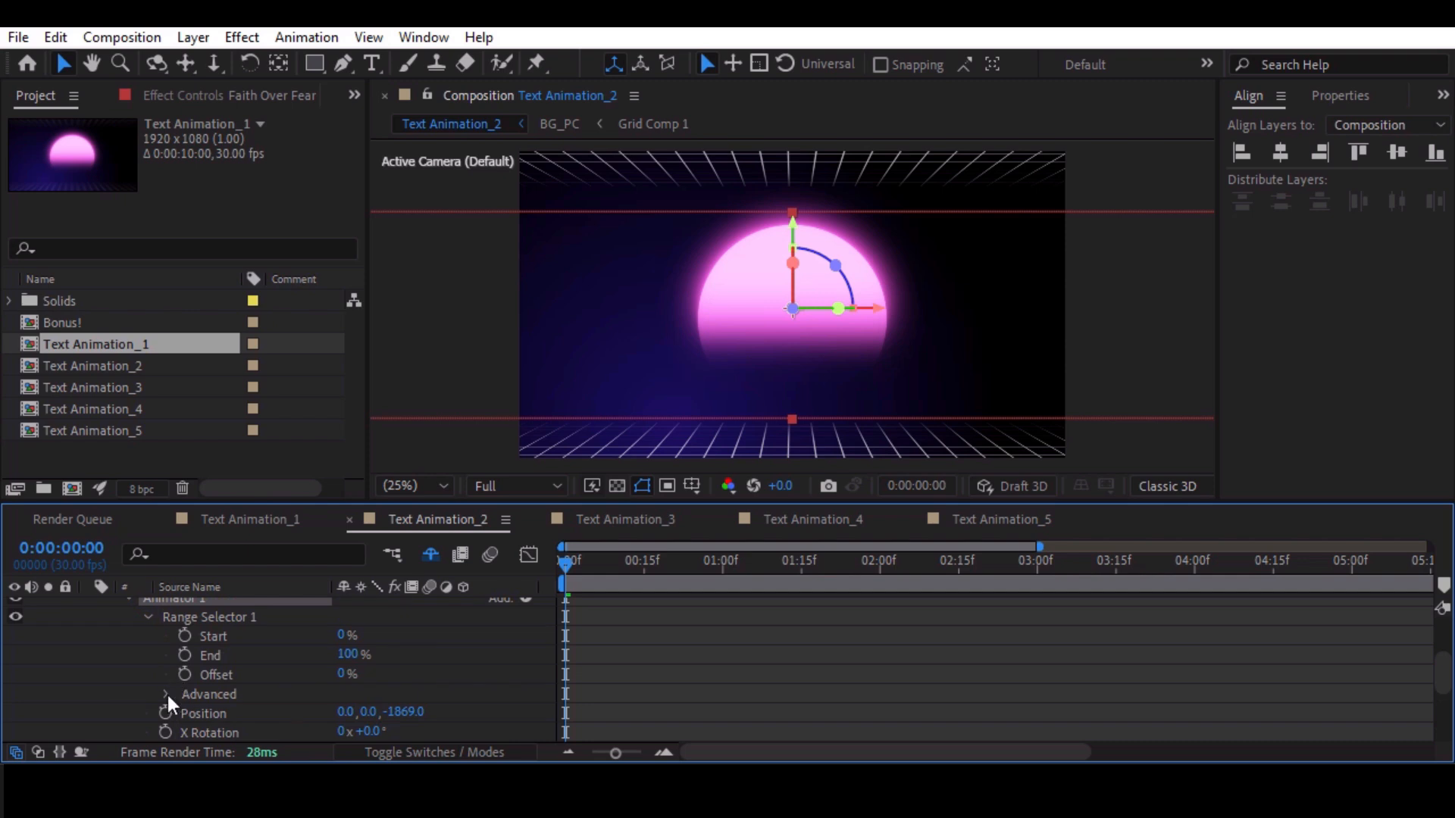
left_click(165, 694)
scroll(162, 689, "down", 3)
left_click(375, 702)
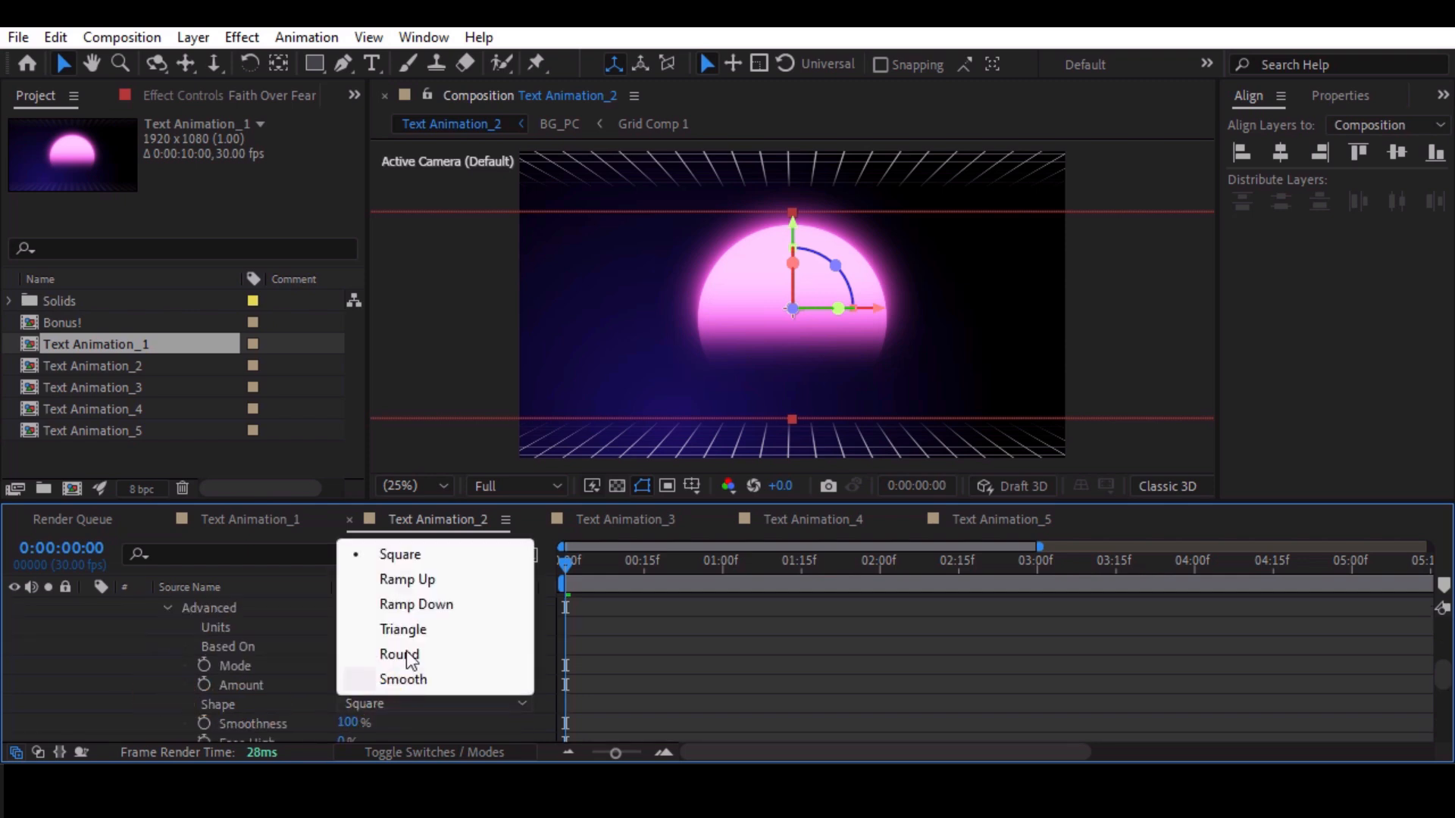
left_click(397, 580)
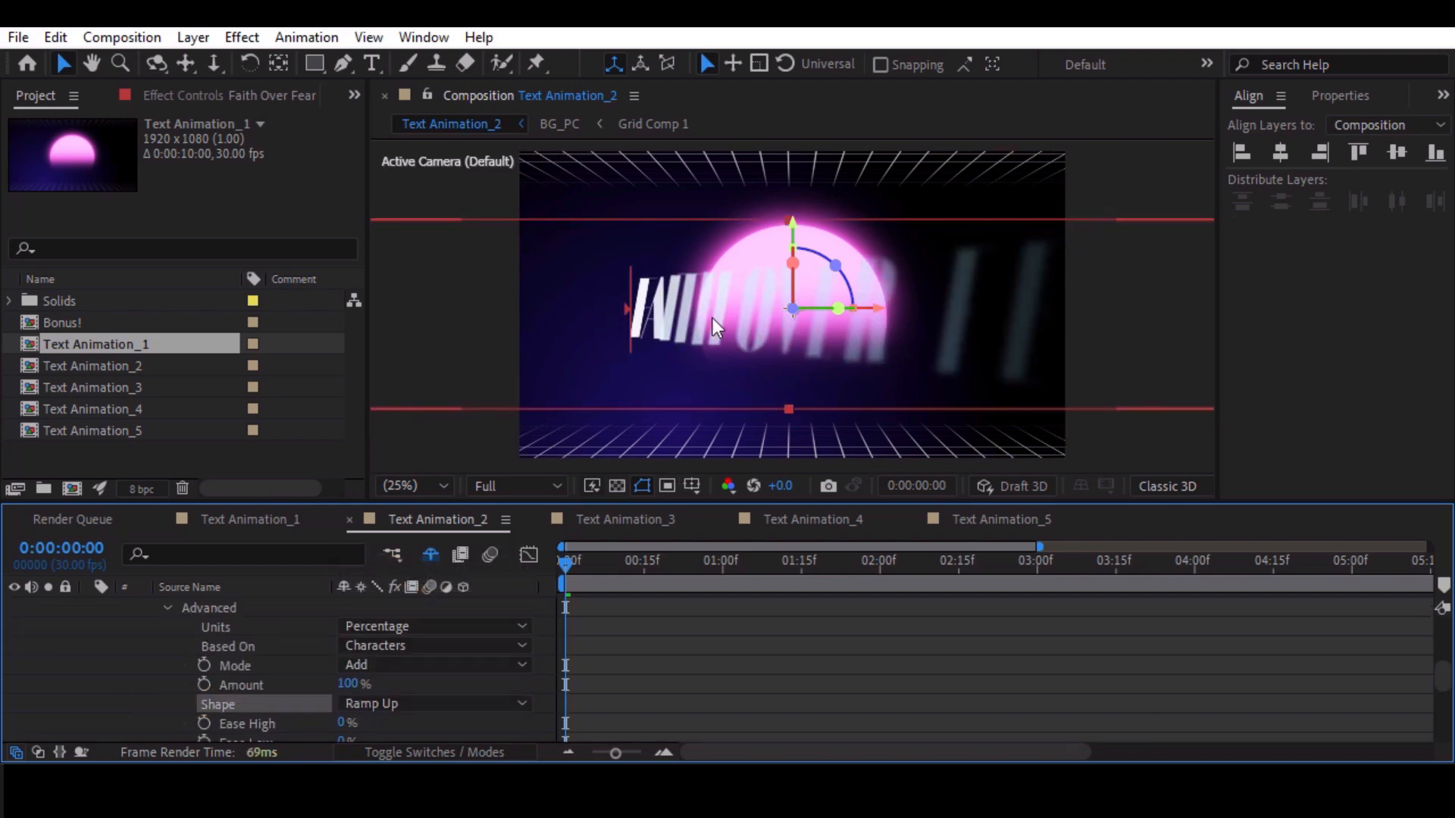
Keyframe the range selector's offset from -100% at the start to 100% at 0:00:00:20.
scroll(227, 660, "up", 2)
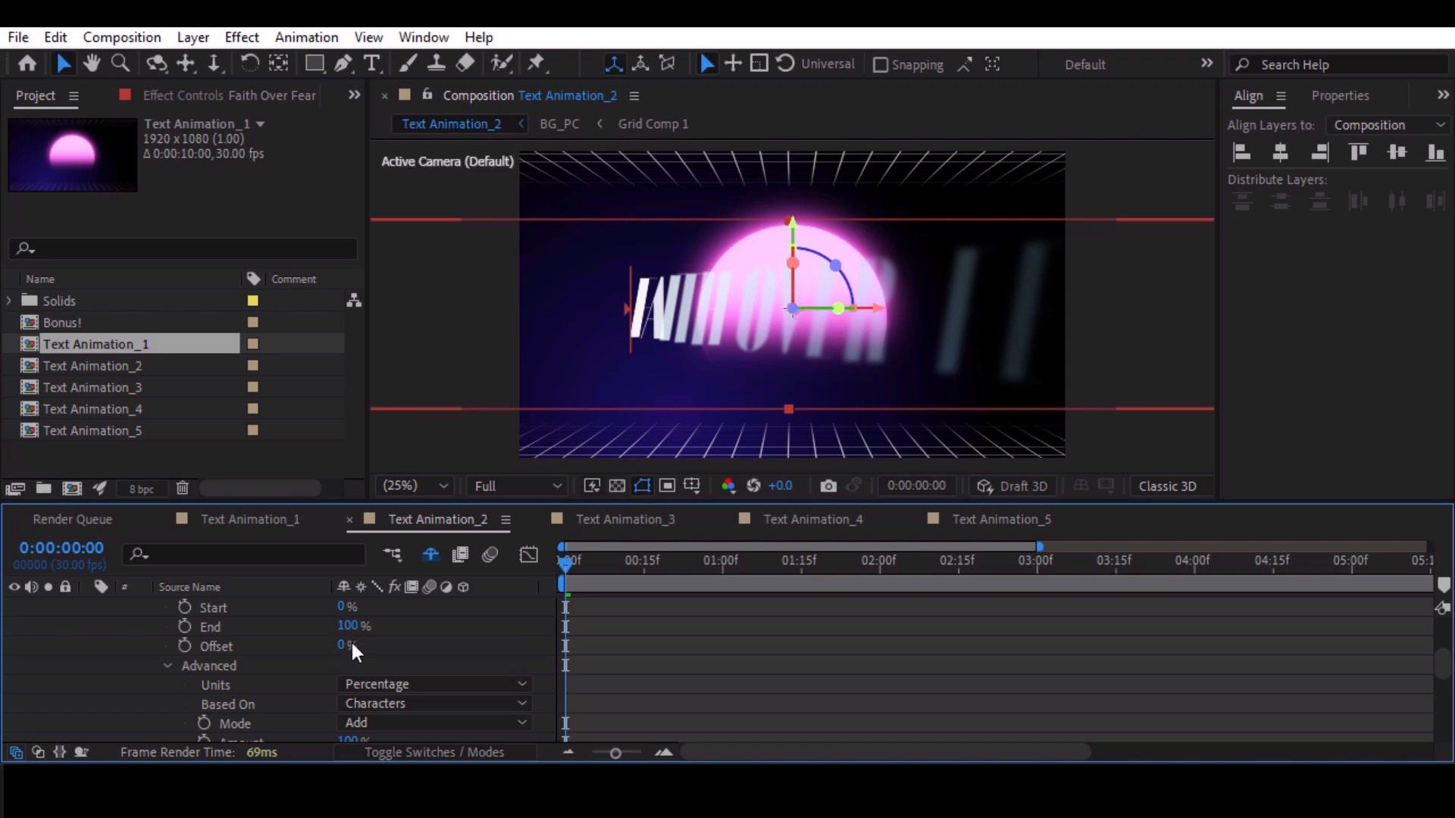
left_click_drag(342, 645, 157, 645)
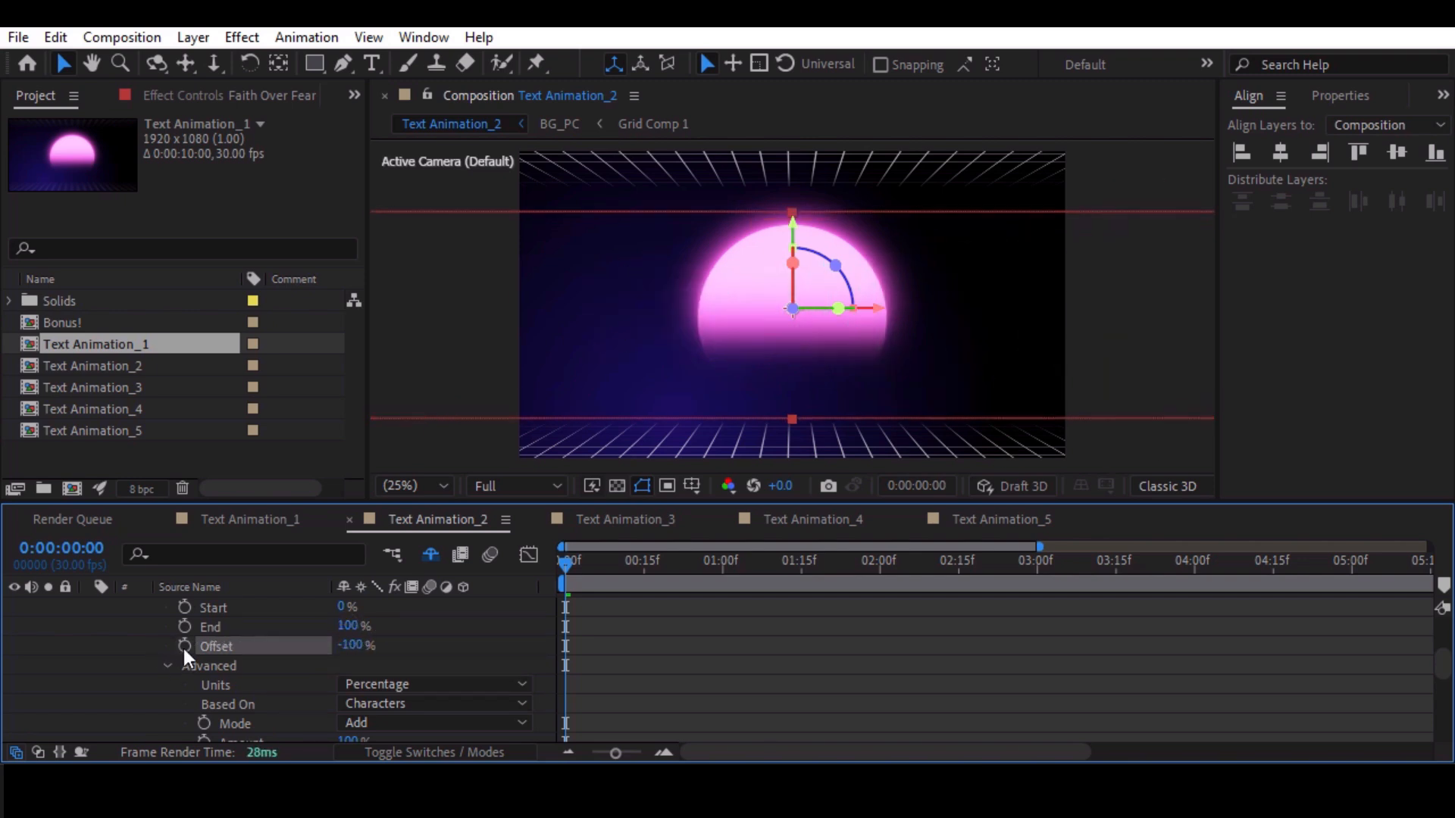
left_click(183, 646)
key("space")
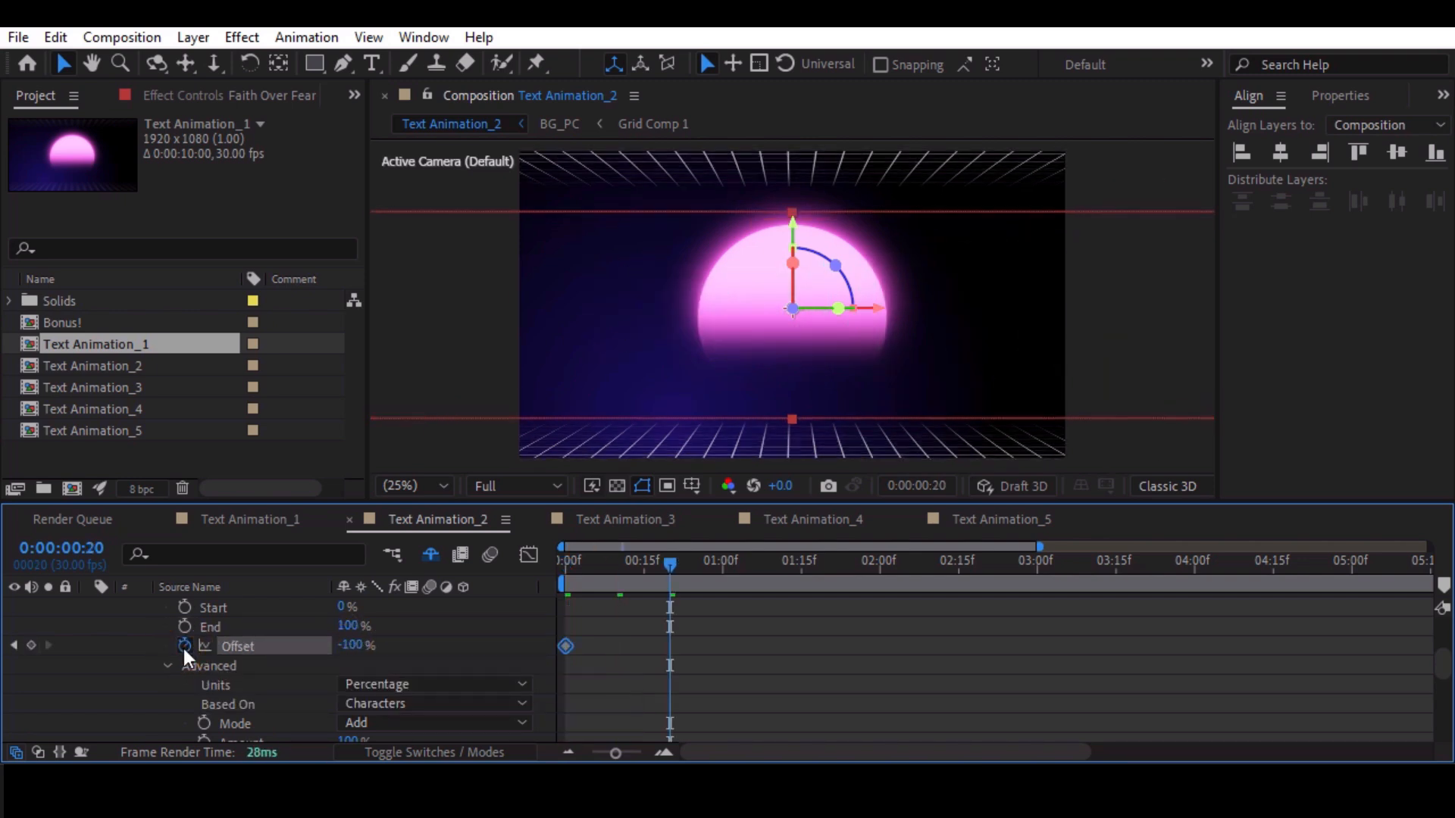
left_click_drag(351, 645, 599, 657)
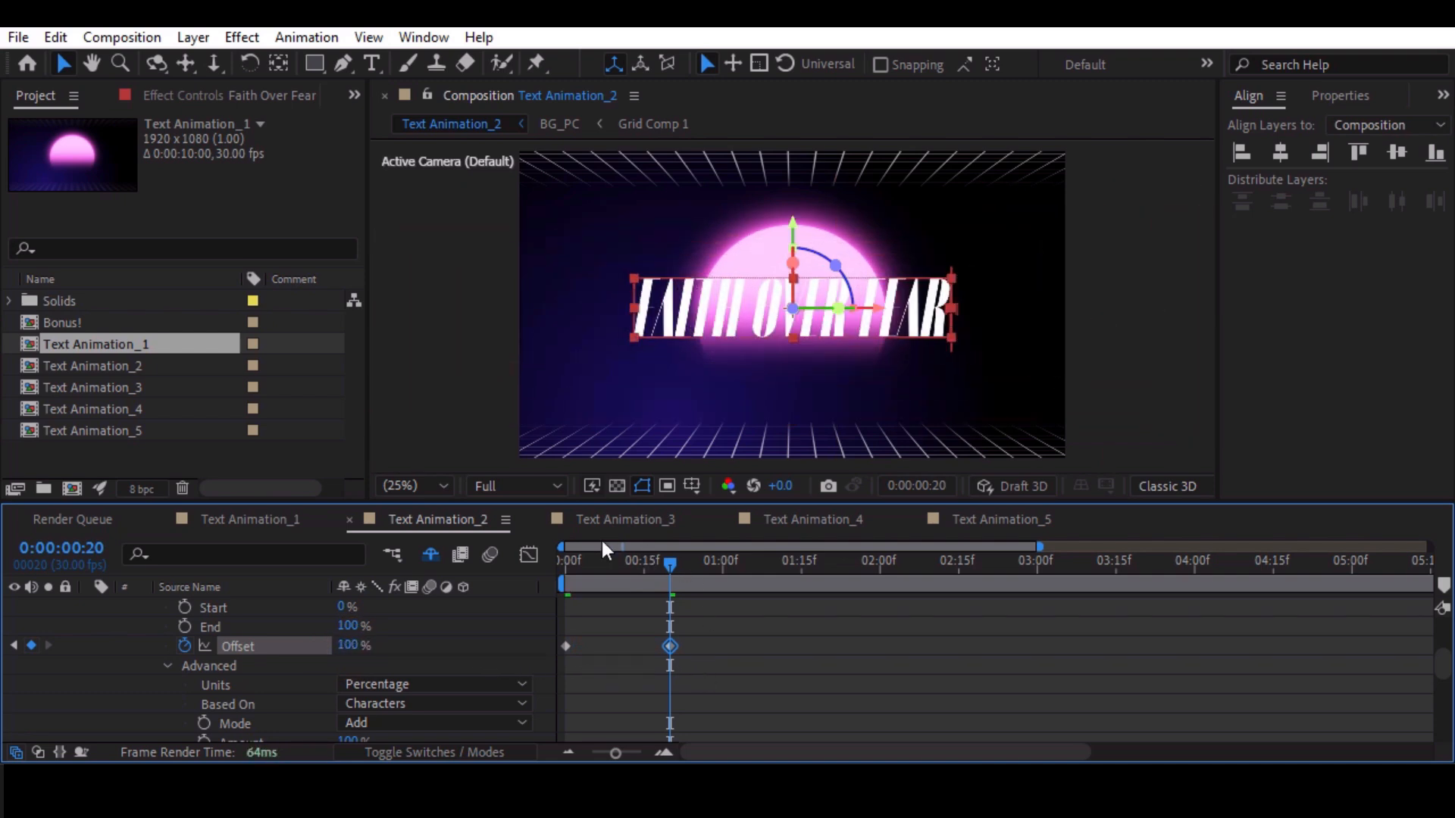
Change the animator's fill color to yellow while viewing the text mid-animation at frame 6.
mouse_move(598, 568)
left_mouse_down()
mouse_move(562, 581)
mouse_move(598, 581)
left_mouse_up()
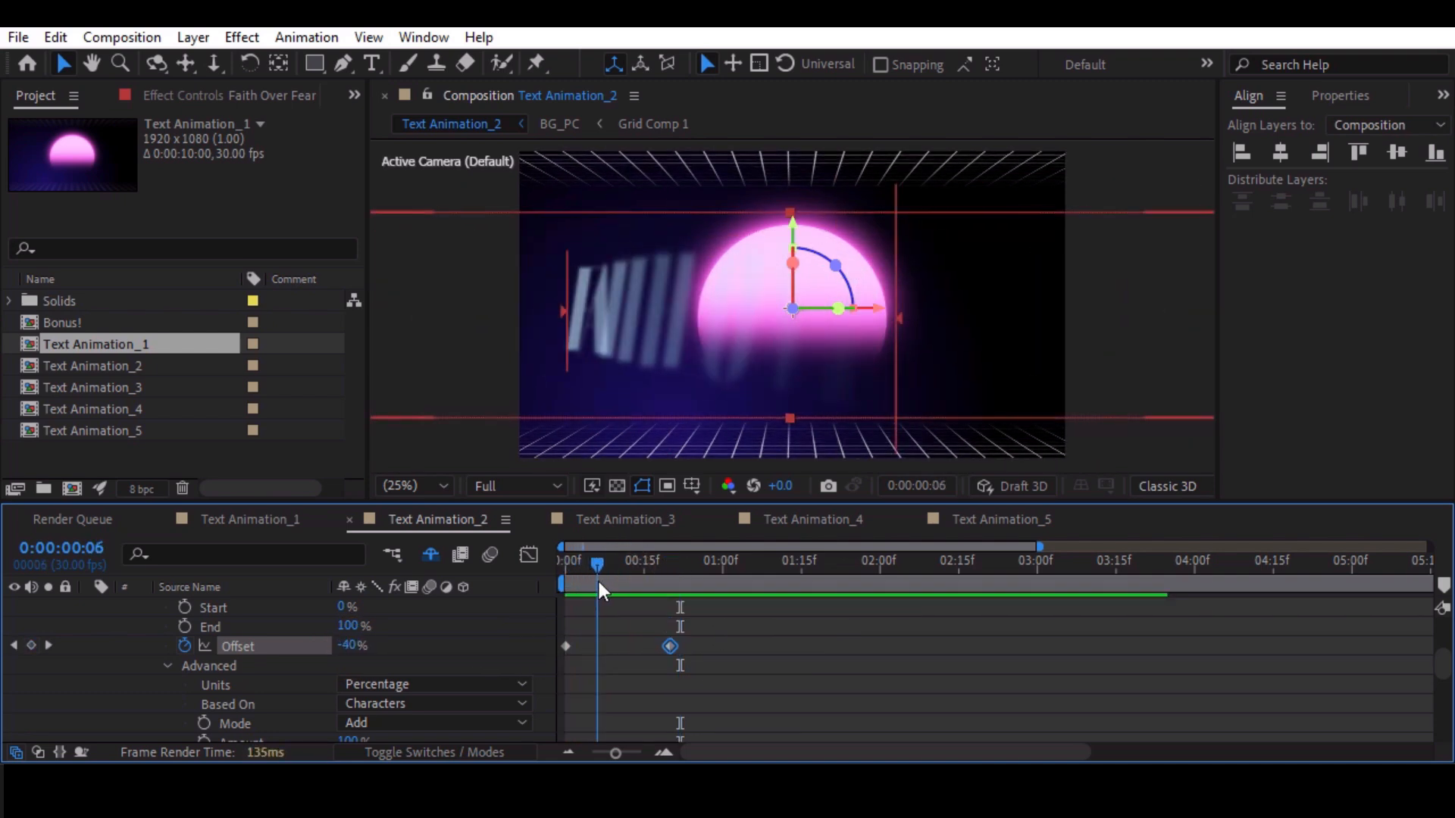
scroll(276, 692, "down", 6)
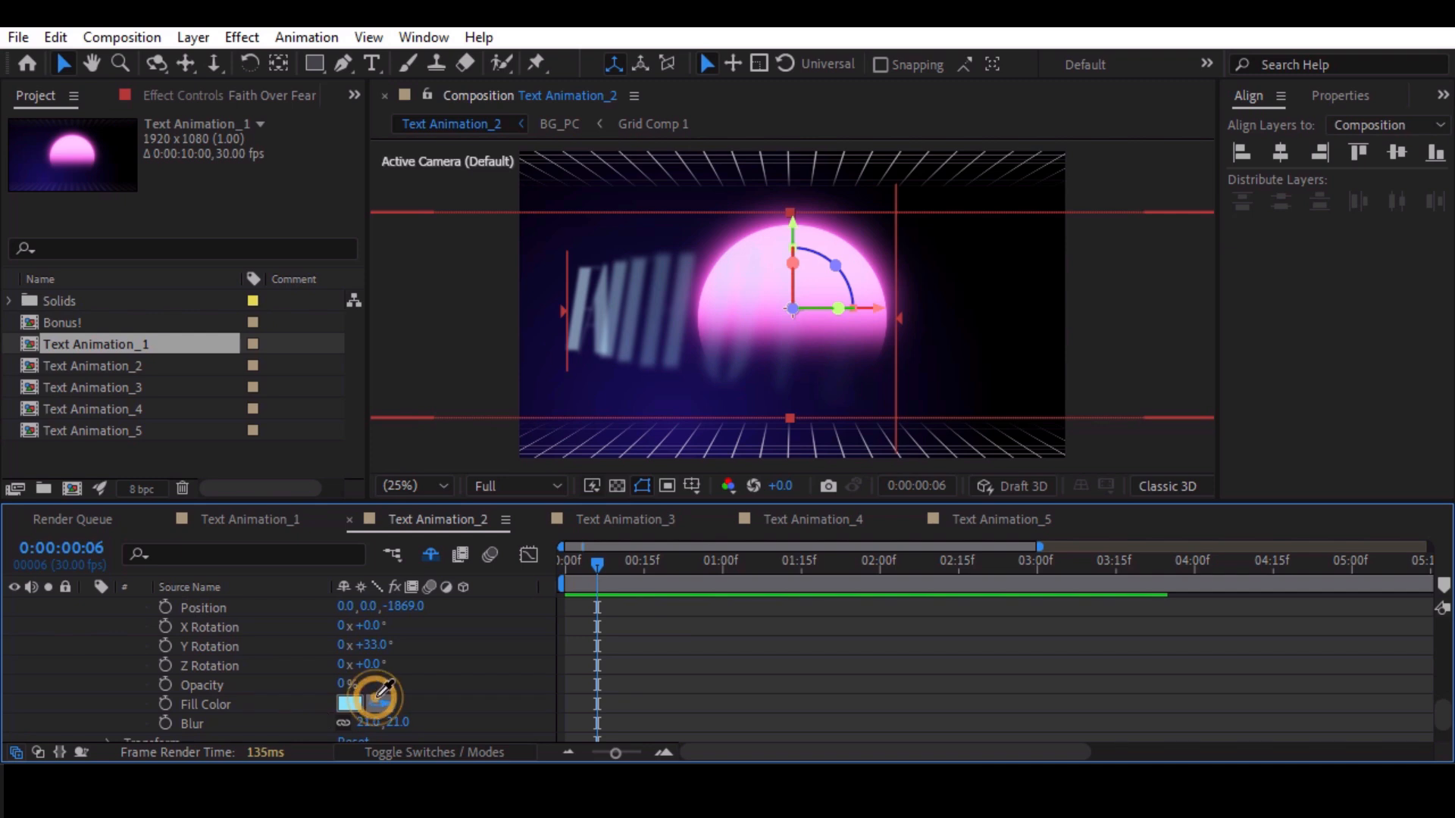
left_click(763, 256)
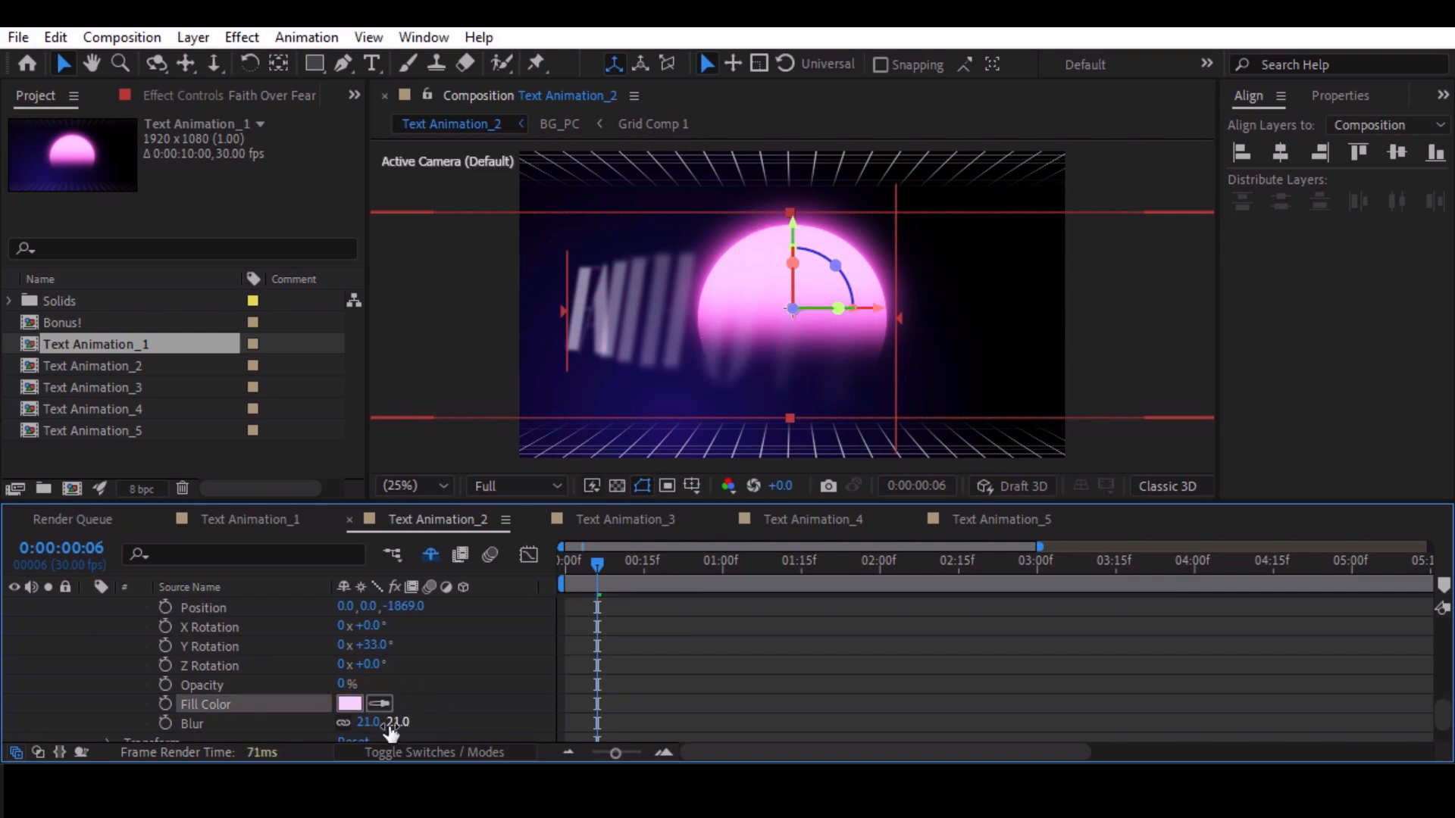
left_click(350, 706)
left_click(341, 421)
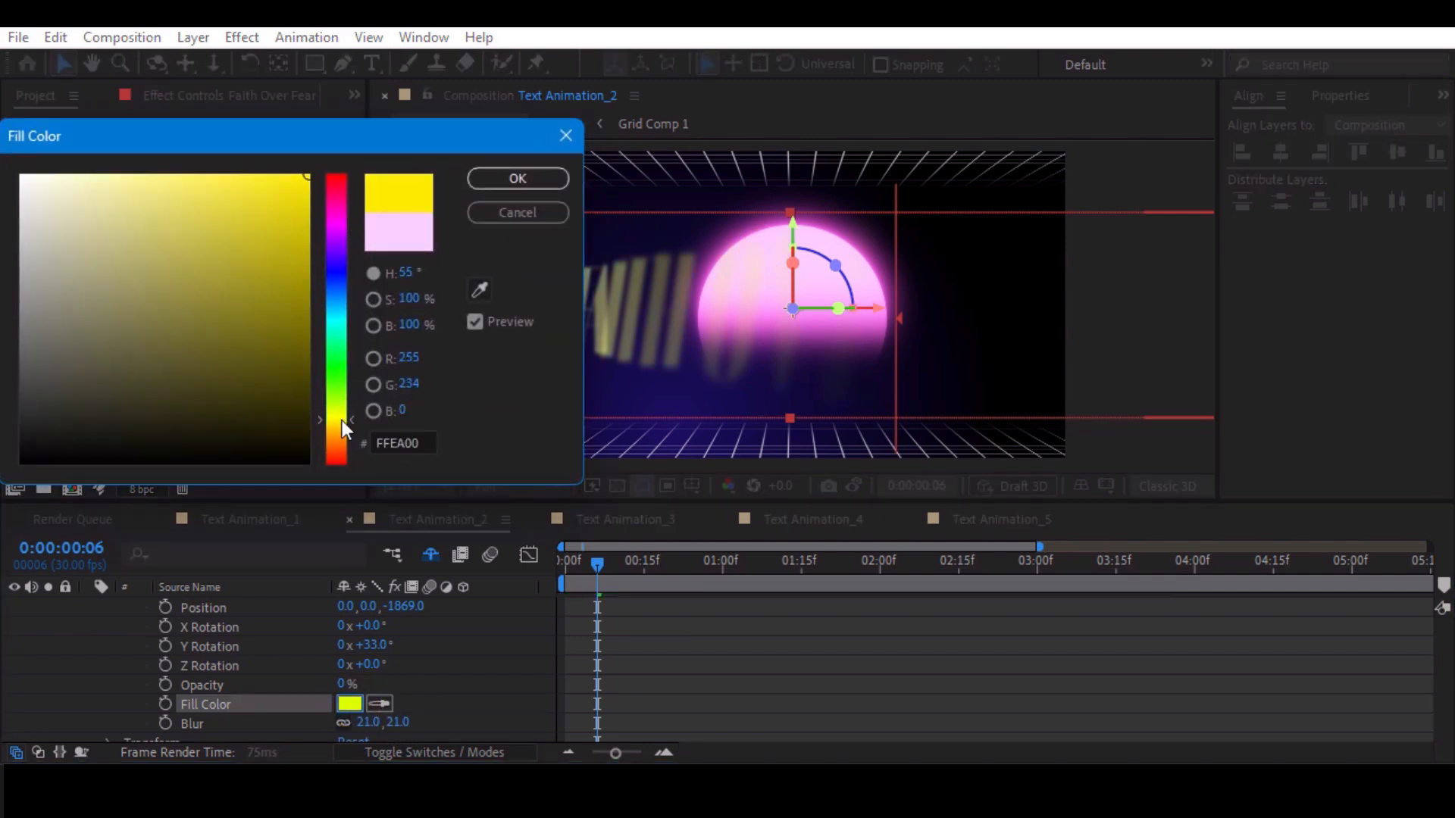
left_click_drag(343, 420, 342, 412)
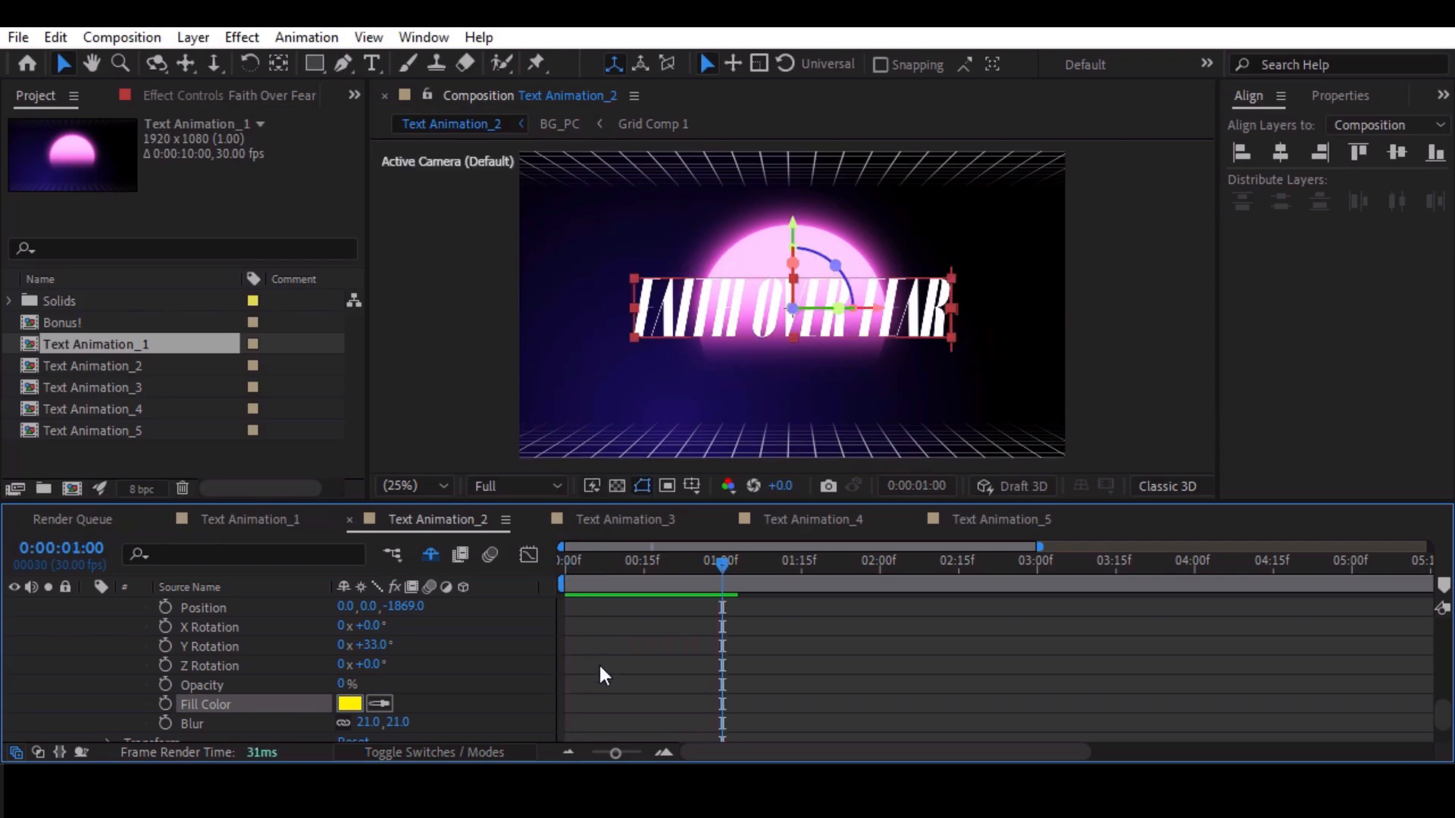
Slow the animation by moving the second offset keyframe to just before the one-second mark, and preview it.
scroll(617, 634, "up", 5)
left_click_drag(670, 645, 702, 645)
key("space")
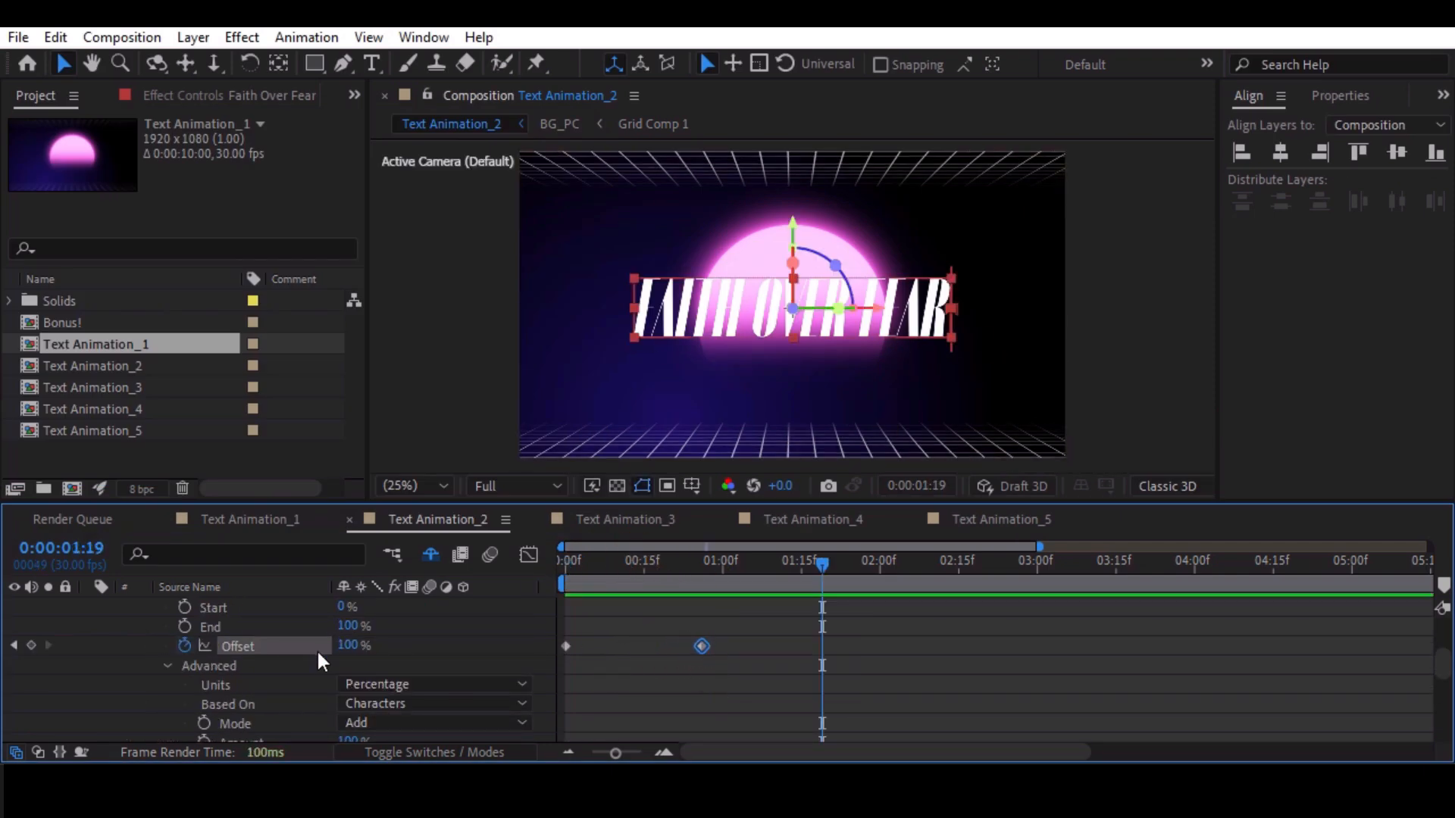
Rename Animator 1 as 3D_IN.
scroll(316, 649, "up", 2)
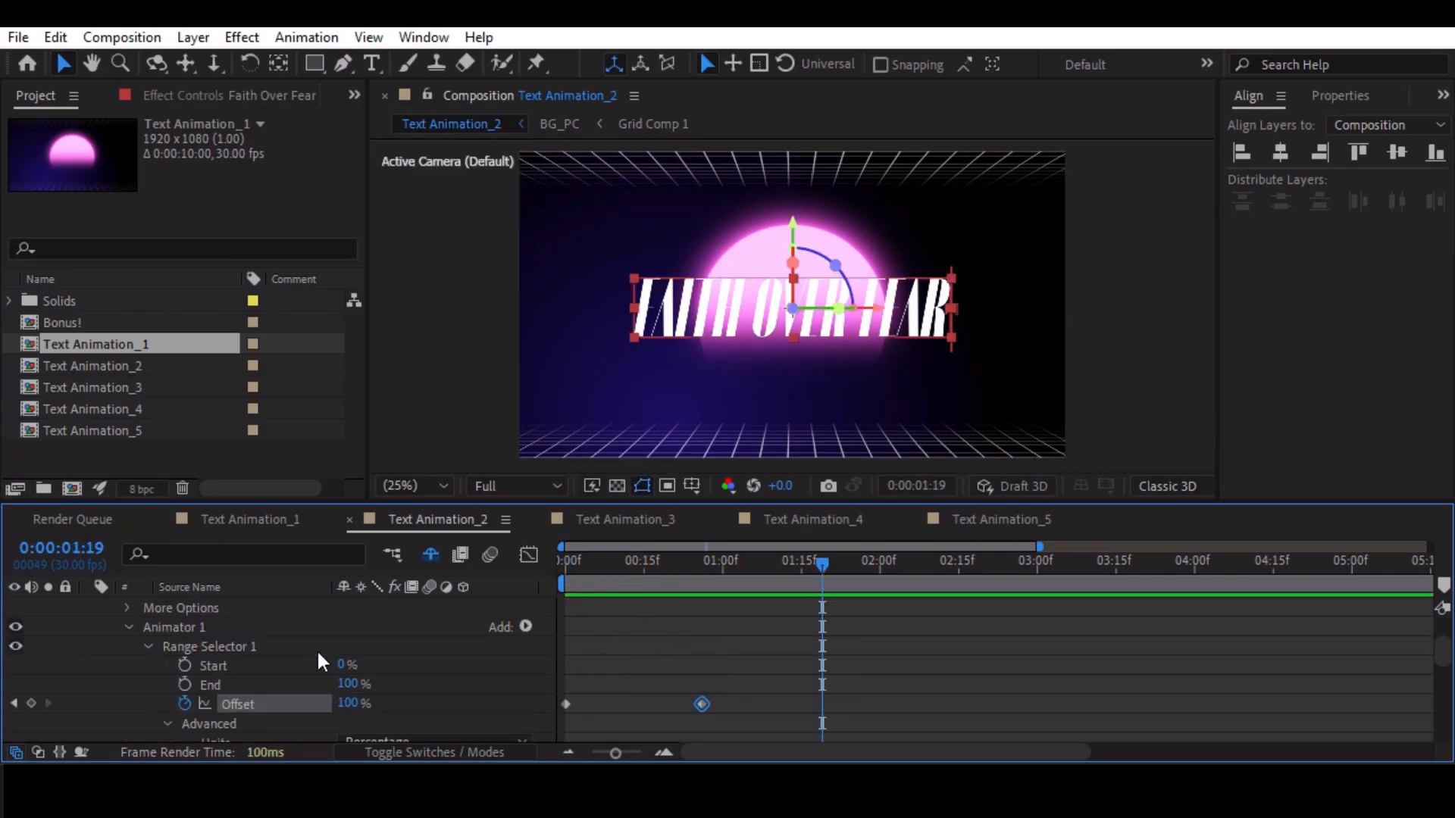
left_click(224, 629)
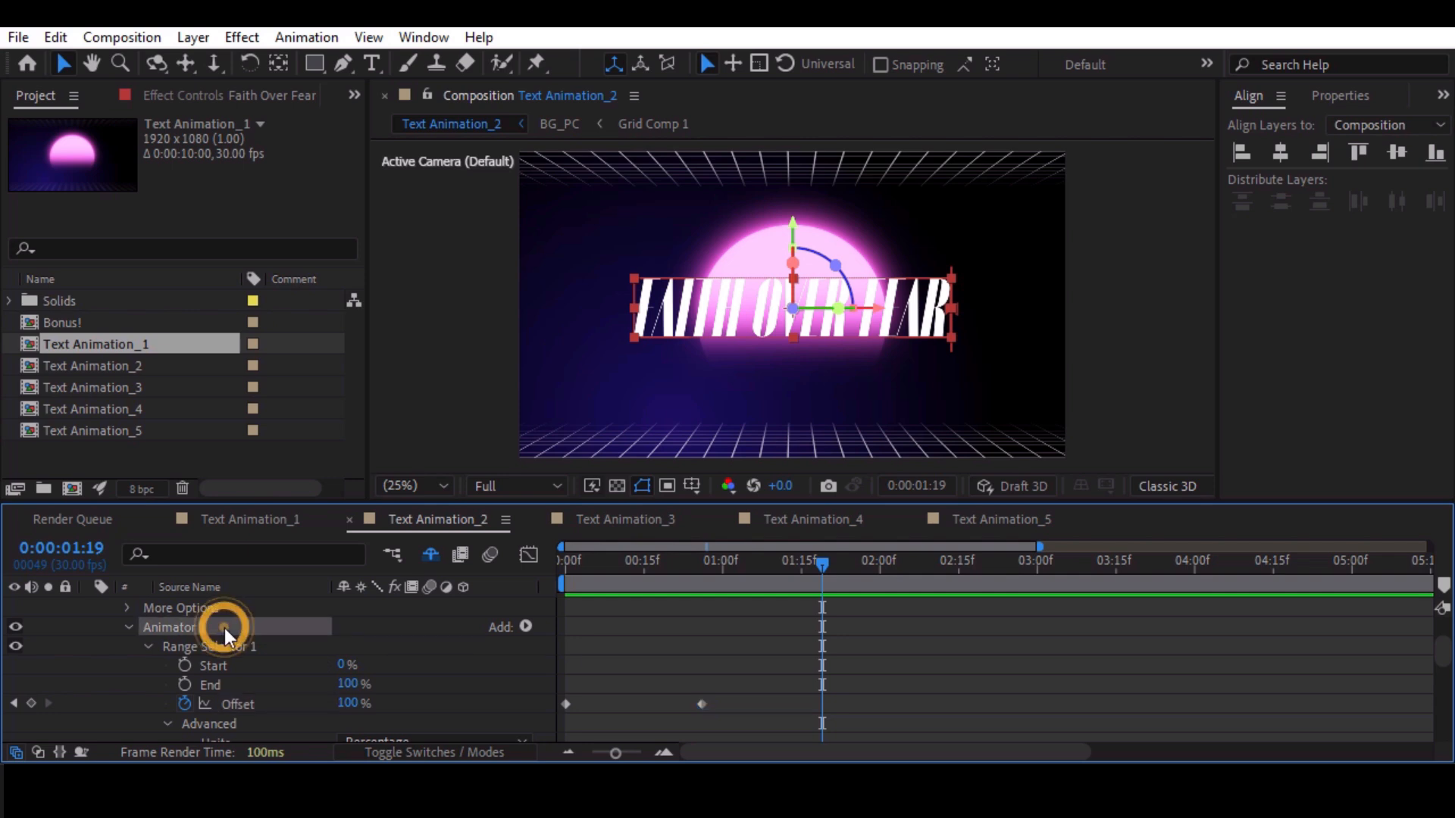
key("Return")
type("3D_")
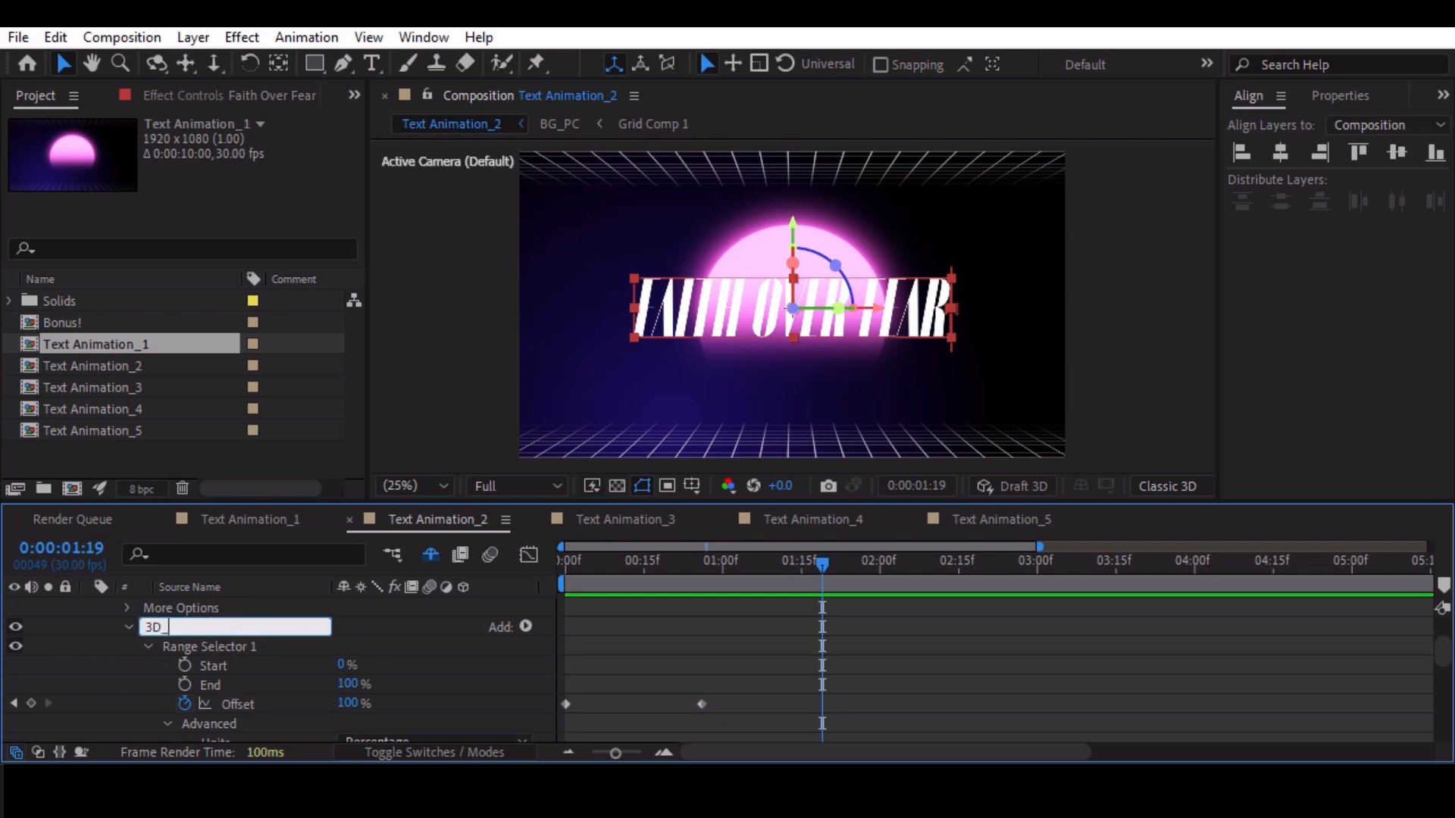
type("IN")
key("Return")
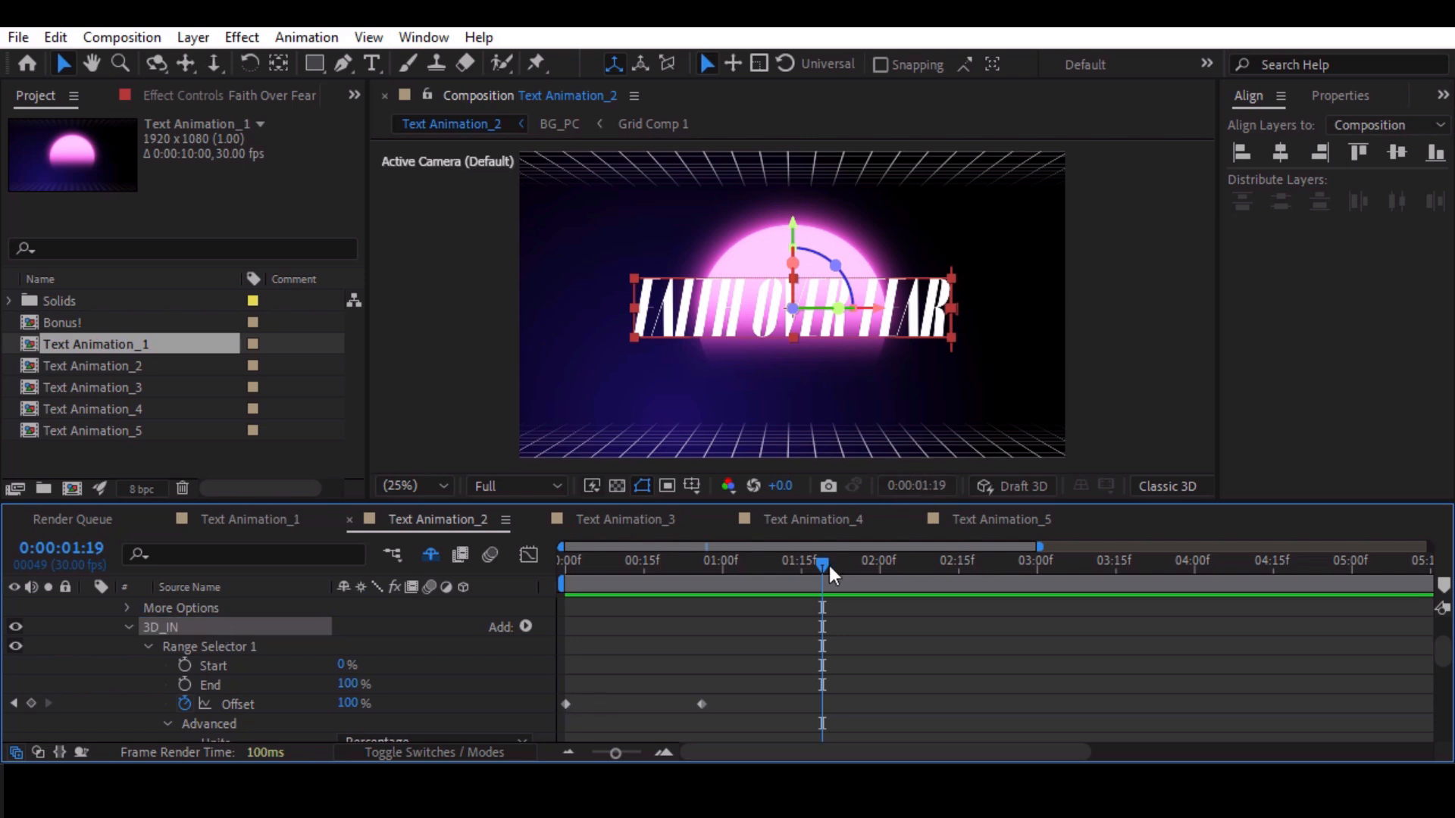
Duplicate both offset keyframes at 0:00:02:00 and time-reverse the copies so the text animates out.
left_click_drag(829, 565, 879, 566)
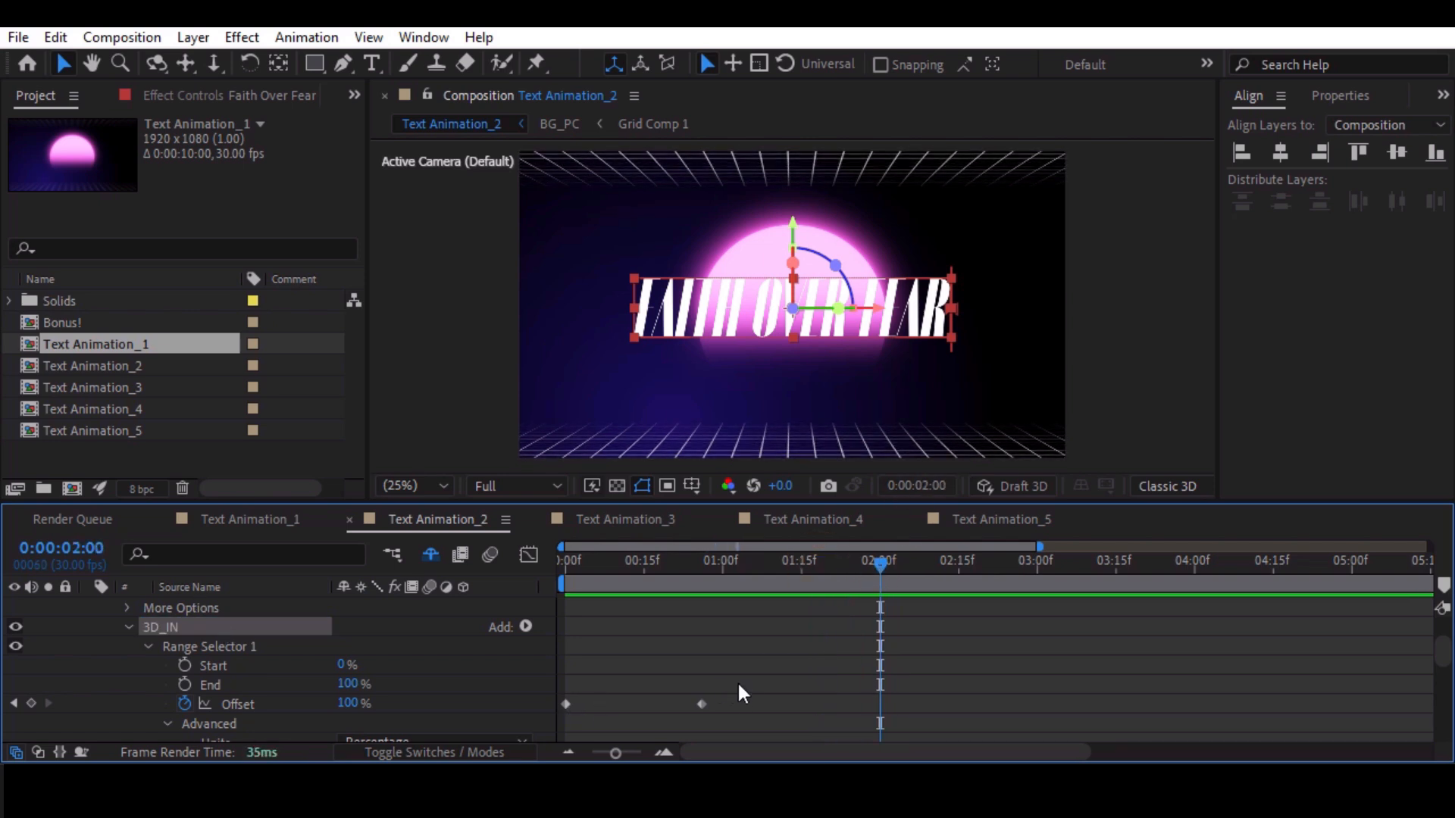
left_click_drag(739, 686, 561, 717)
key("ctrl+c")
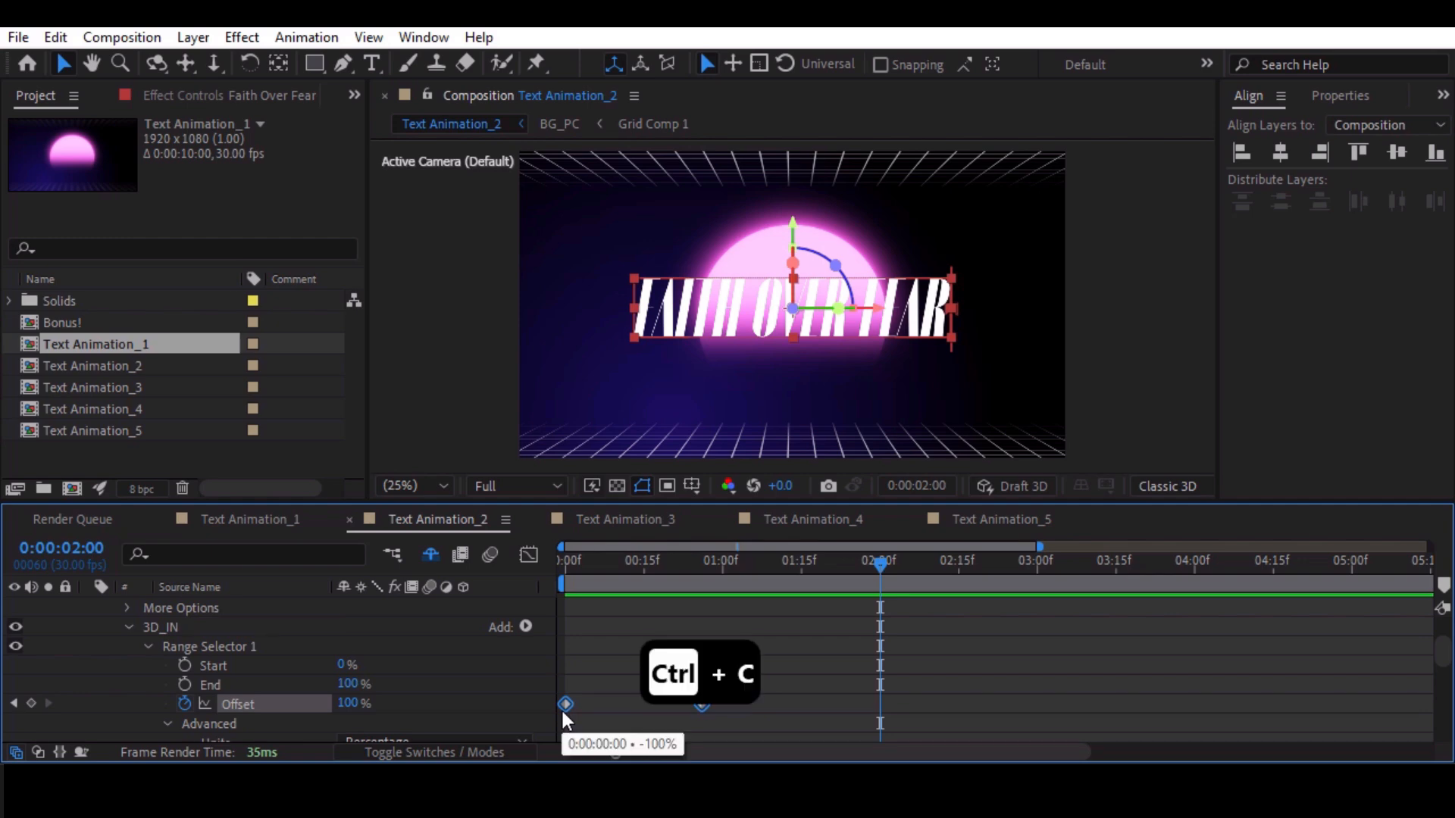
key("ctrl+v")
right_click(879, 707)
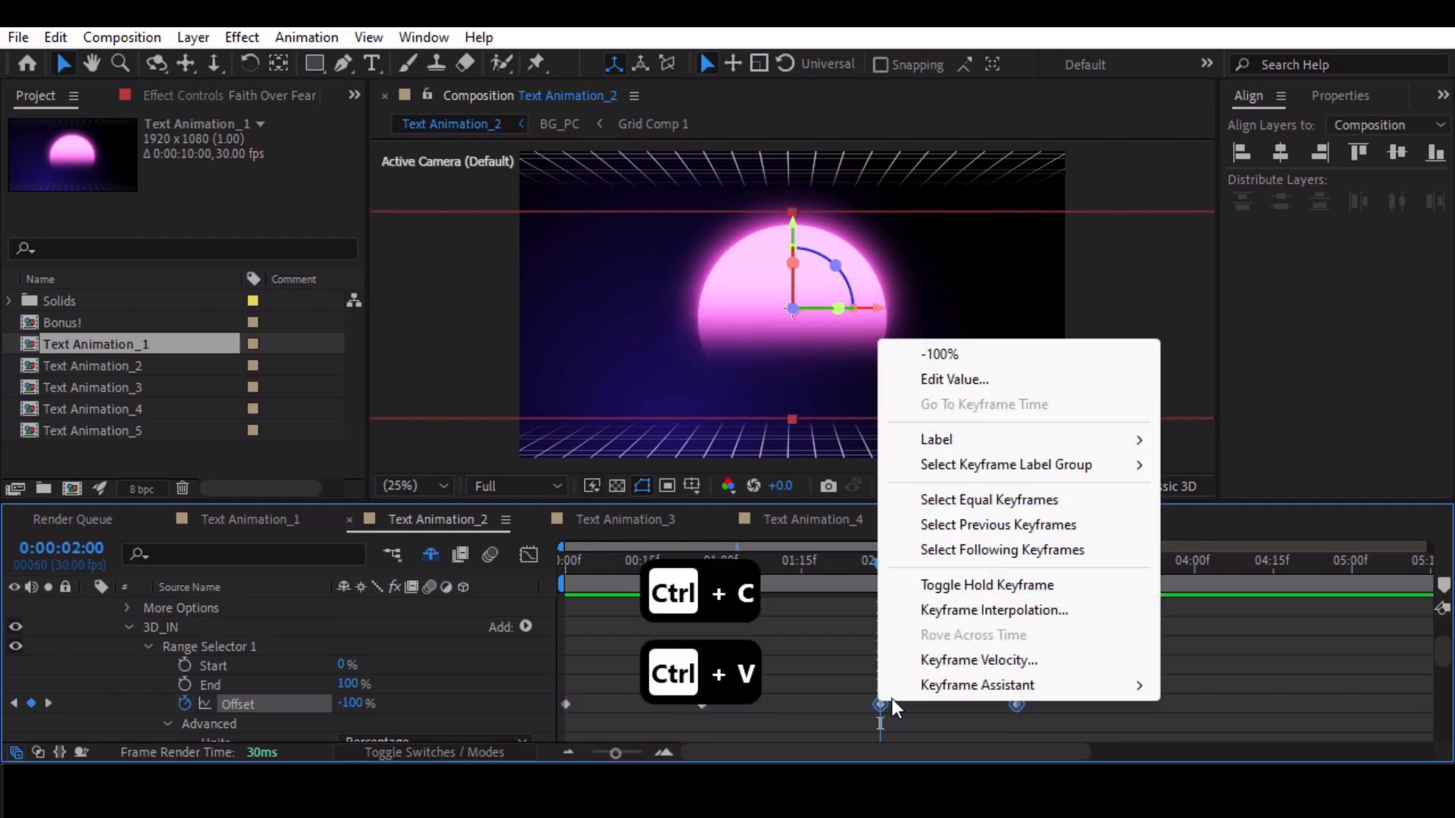
mouse_move(978, 686)
left_click(576, 684)
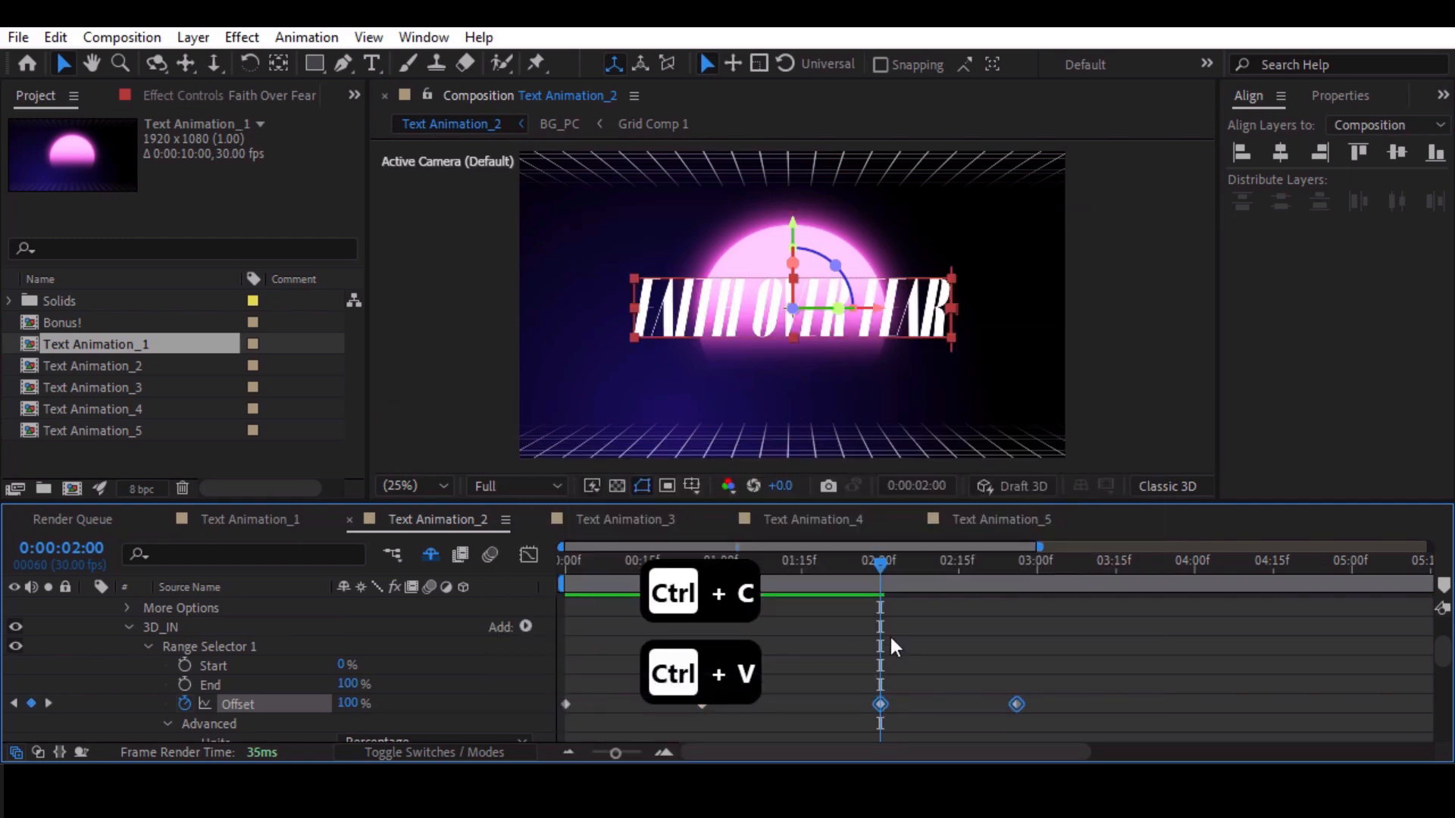
left_click(965, 641)
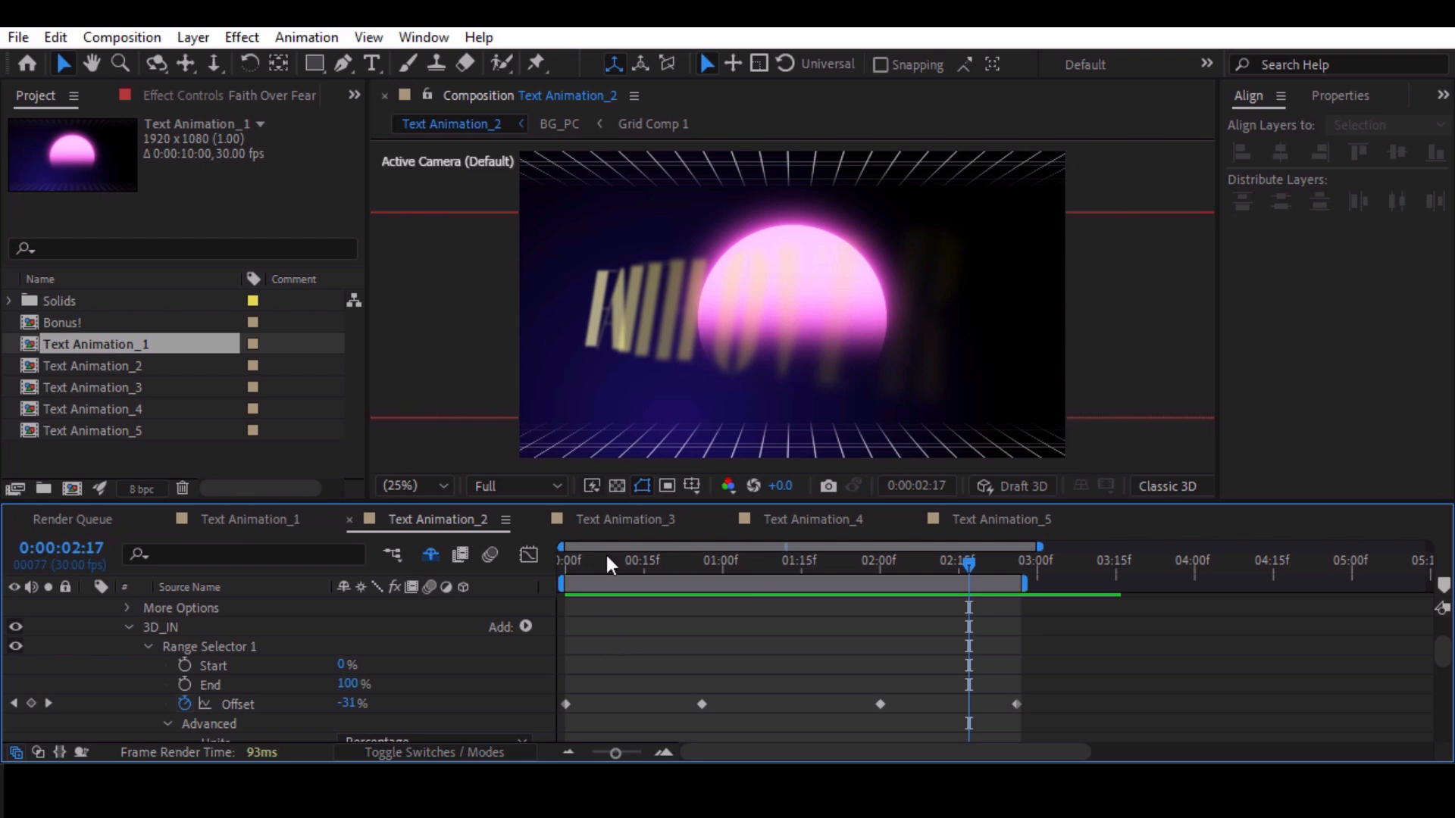
Switch to the Text Animation_3 composition and add an RGB Fill Color animator to the Faith Over Fear text layer.
left_click(606, 521)
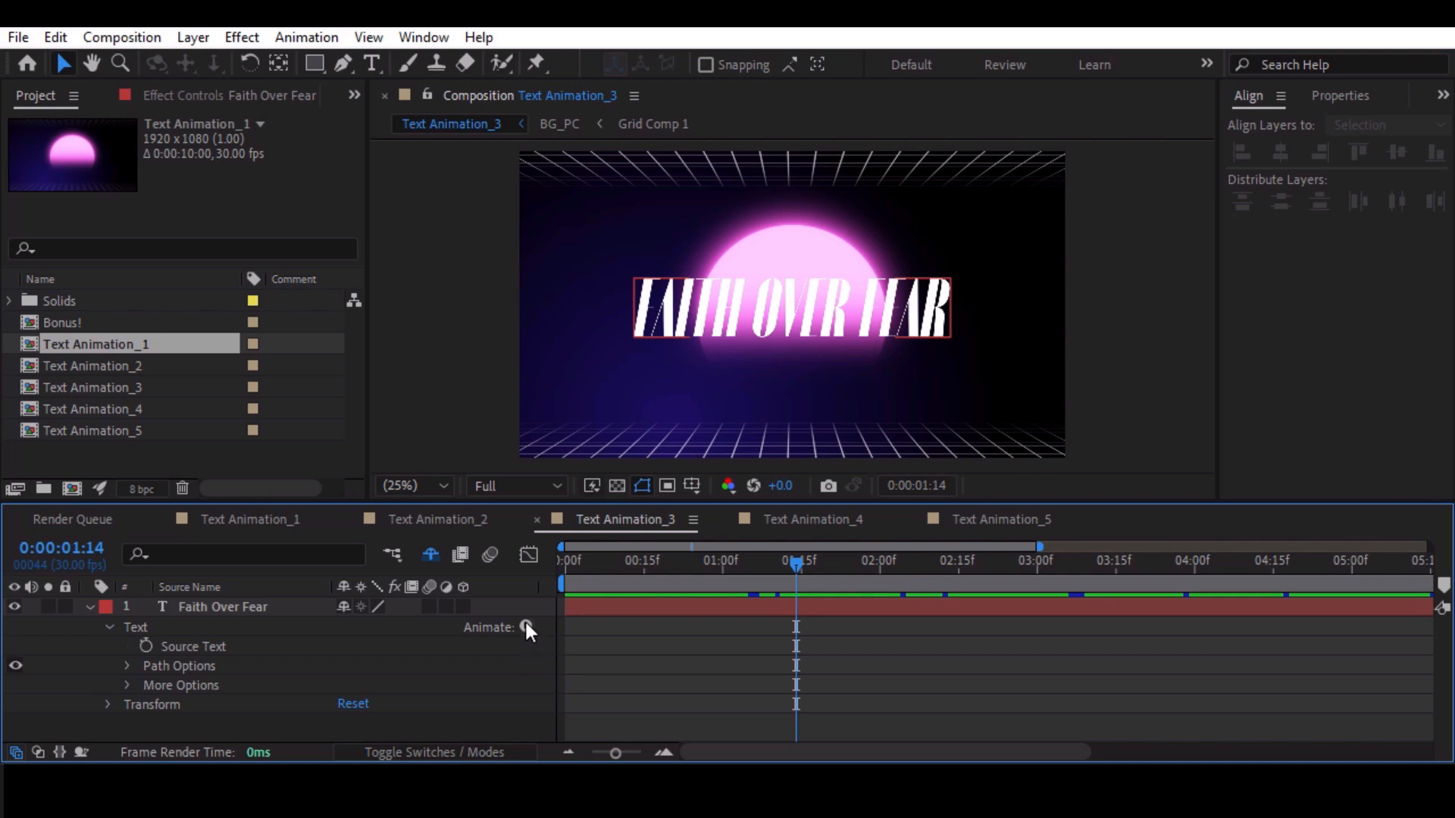
left_click(527, 628)
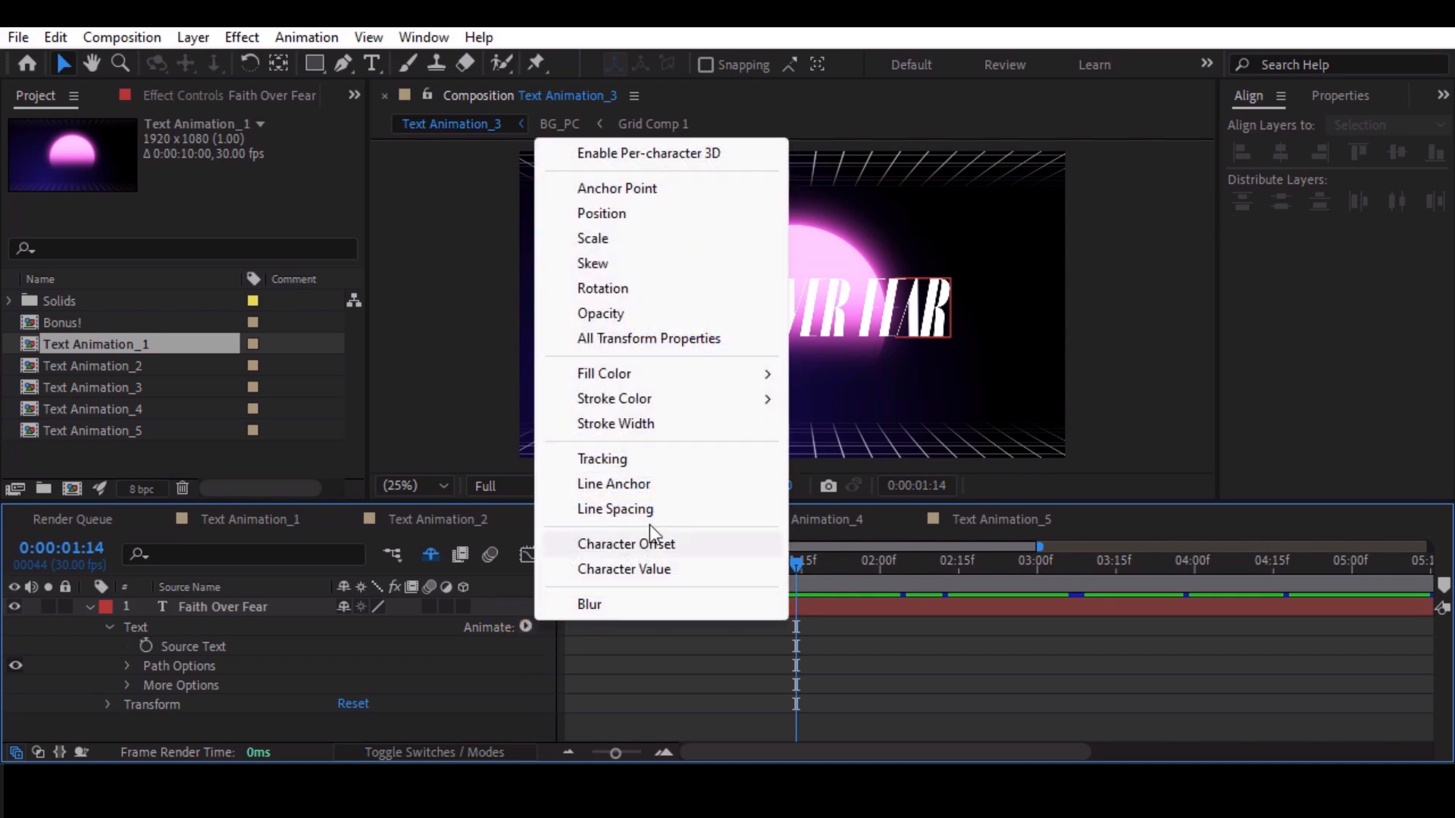
mouse_move(631, 371)
left_click(862, 373)
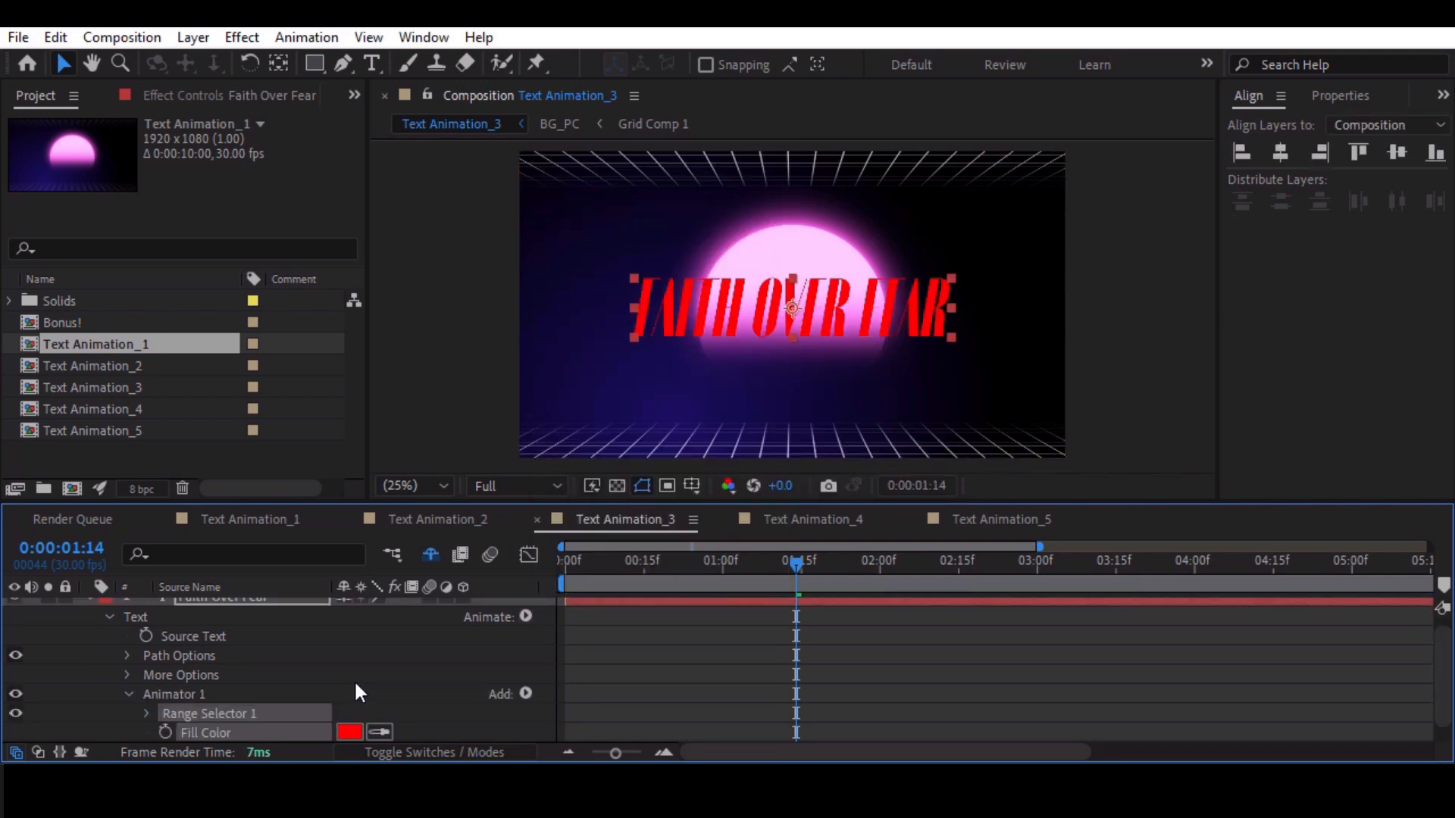
Set the fill color of Animator 1 to mint green 3EFFB0.
scroll(288, 678, "down", 1)
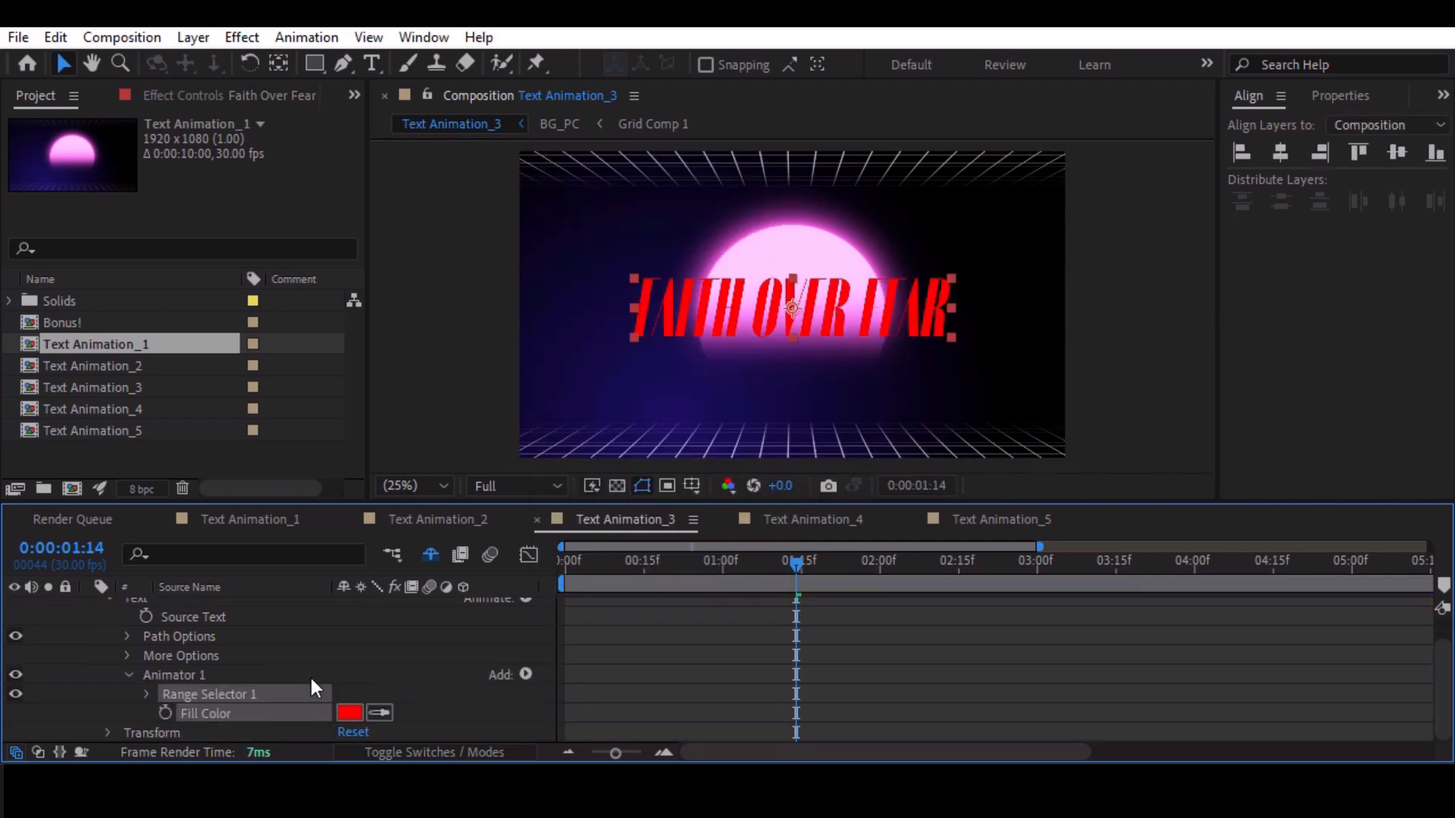
left_click(350, 713)
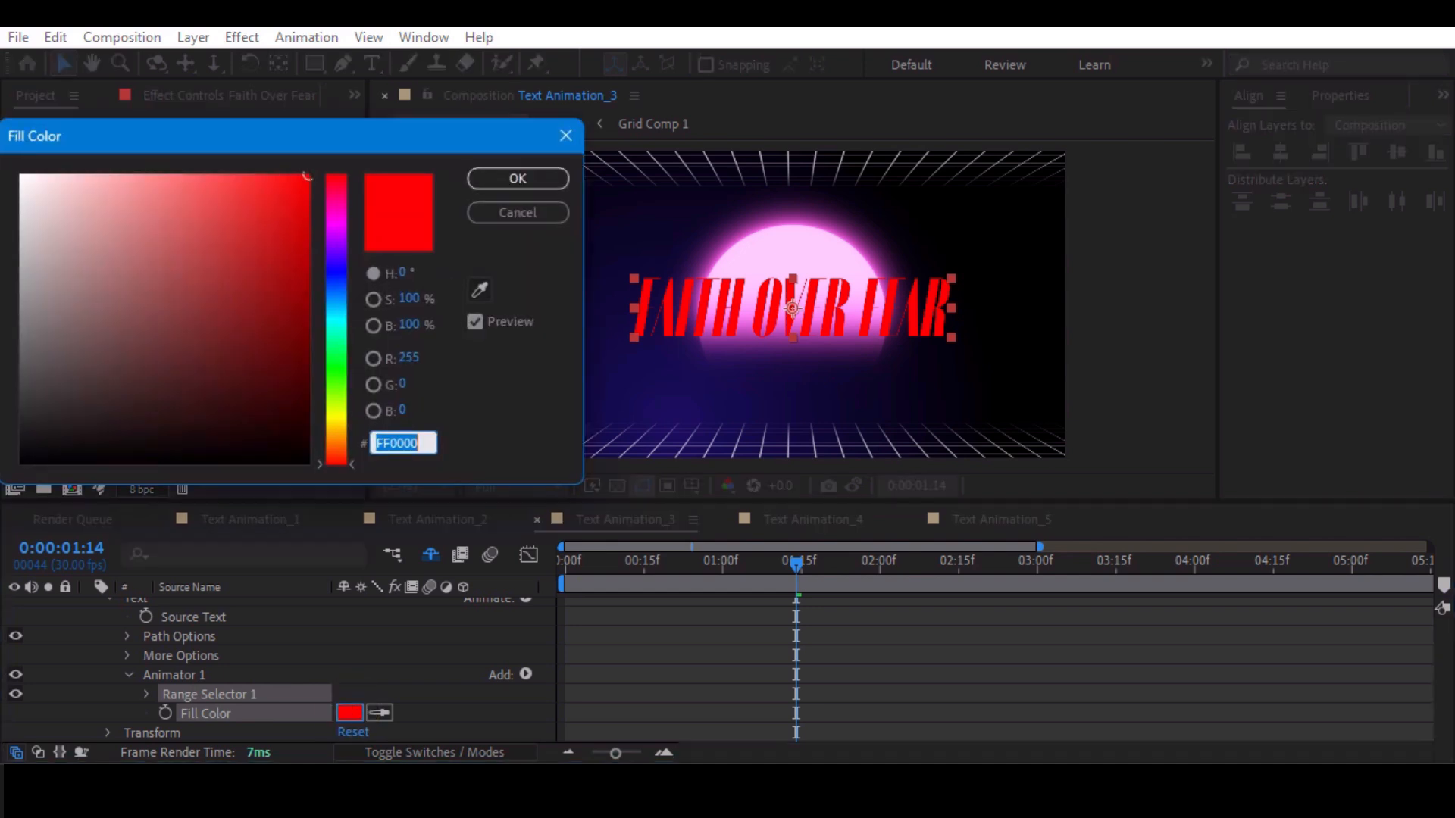
left_click(210, 175)
left_click_drag(210, 175, 310, 175)
left_click_drag(338, 273, 338, 339)
left_click(233, 177)
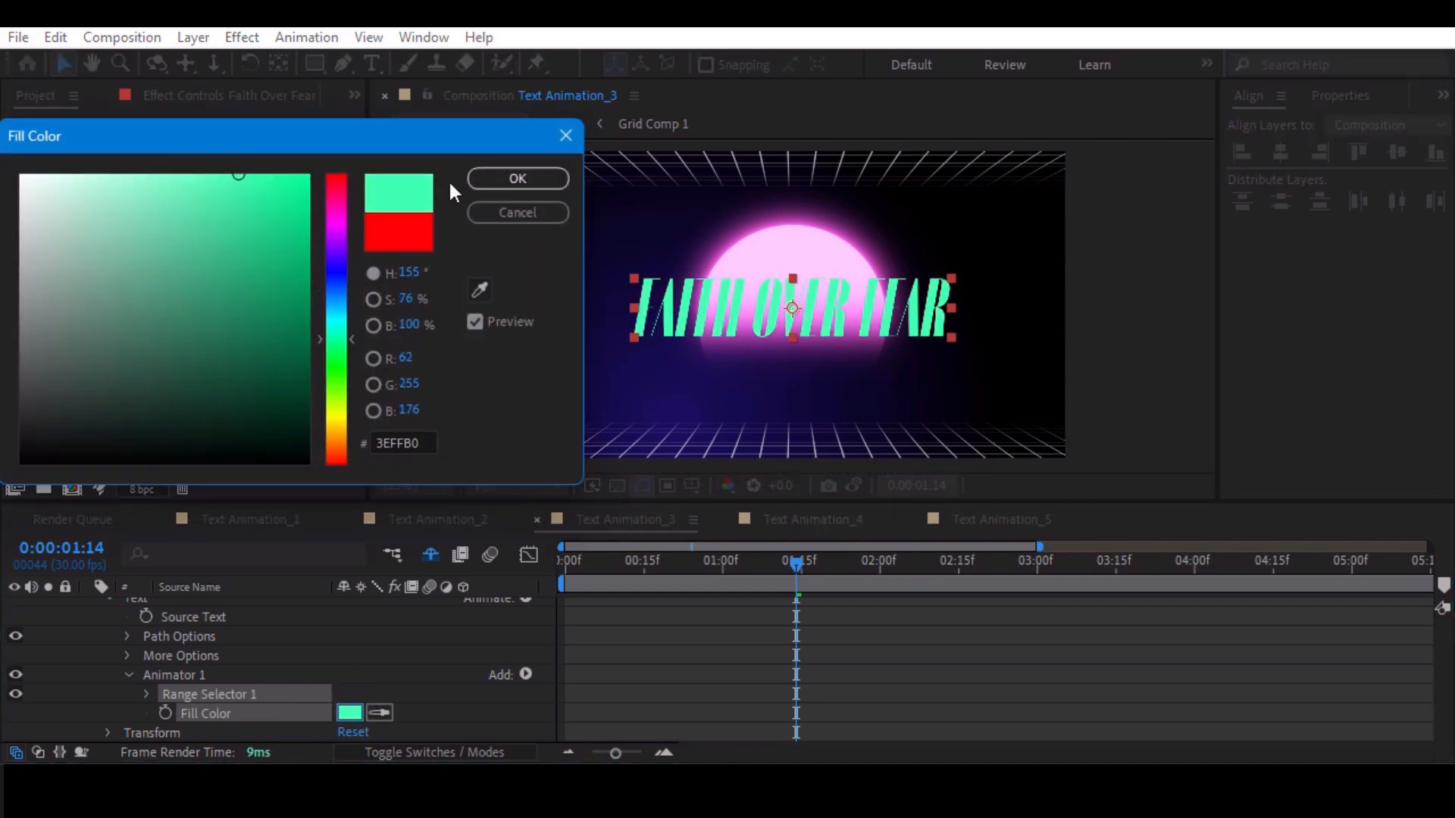
left_click(501, 180)
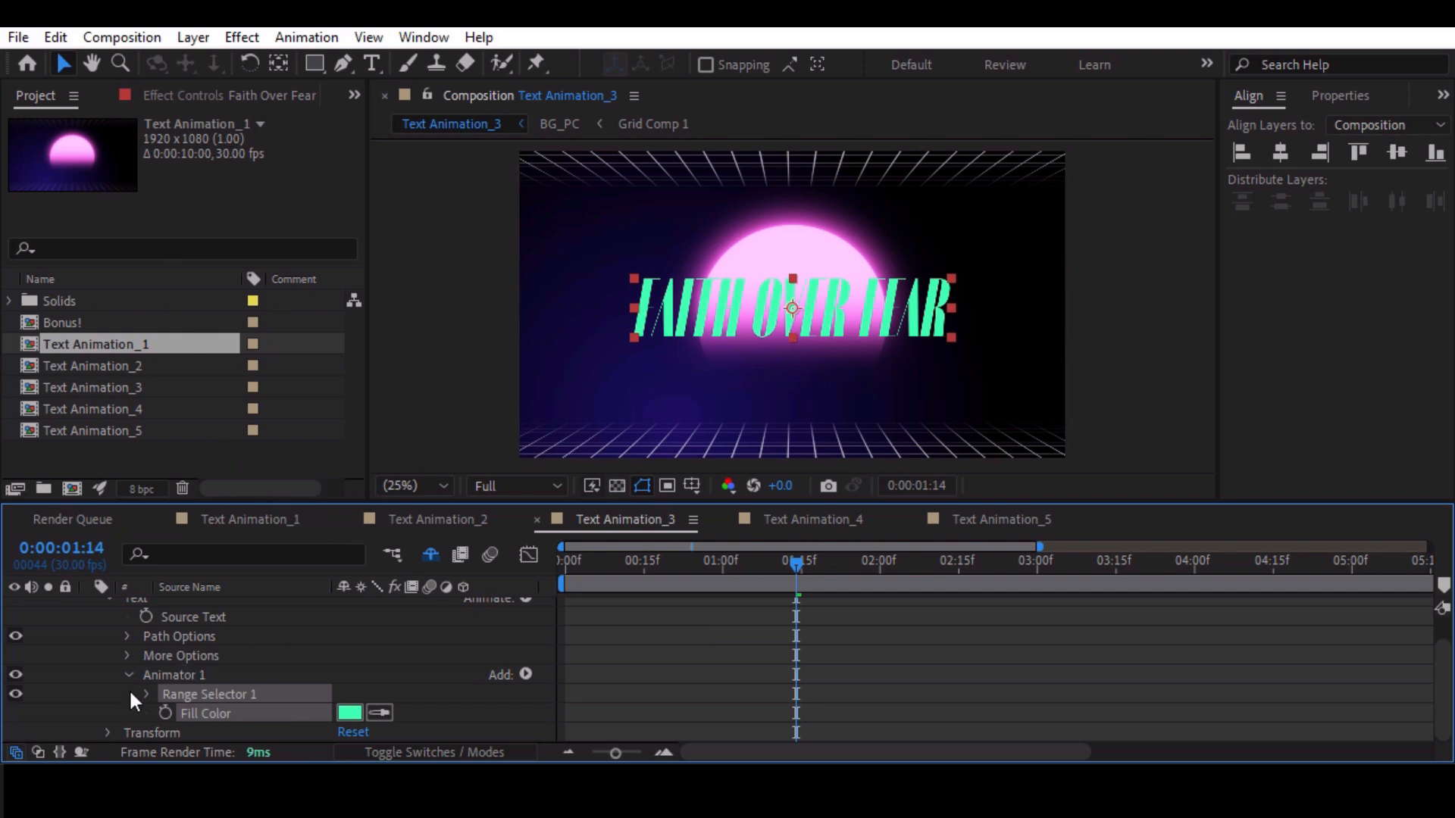
Add Position, Opacity and Blur properties to Animator 1 of the Faith Over Fear text layer.
left_click(525, 675)
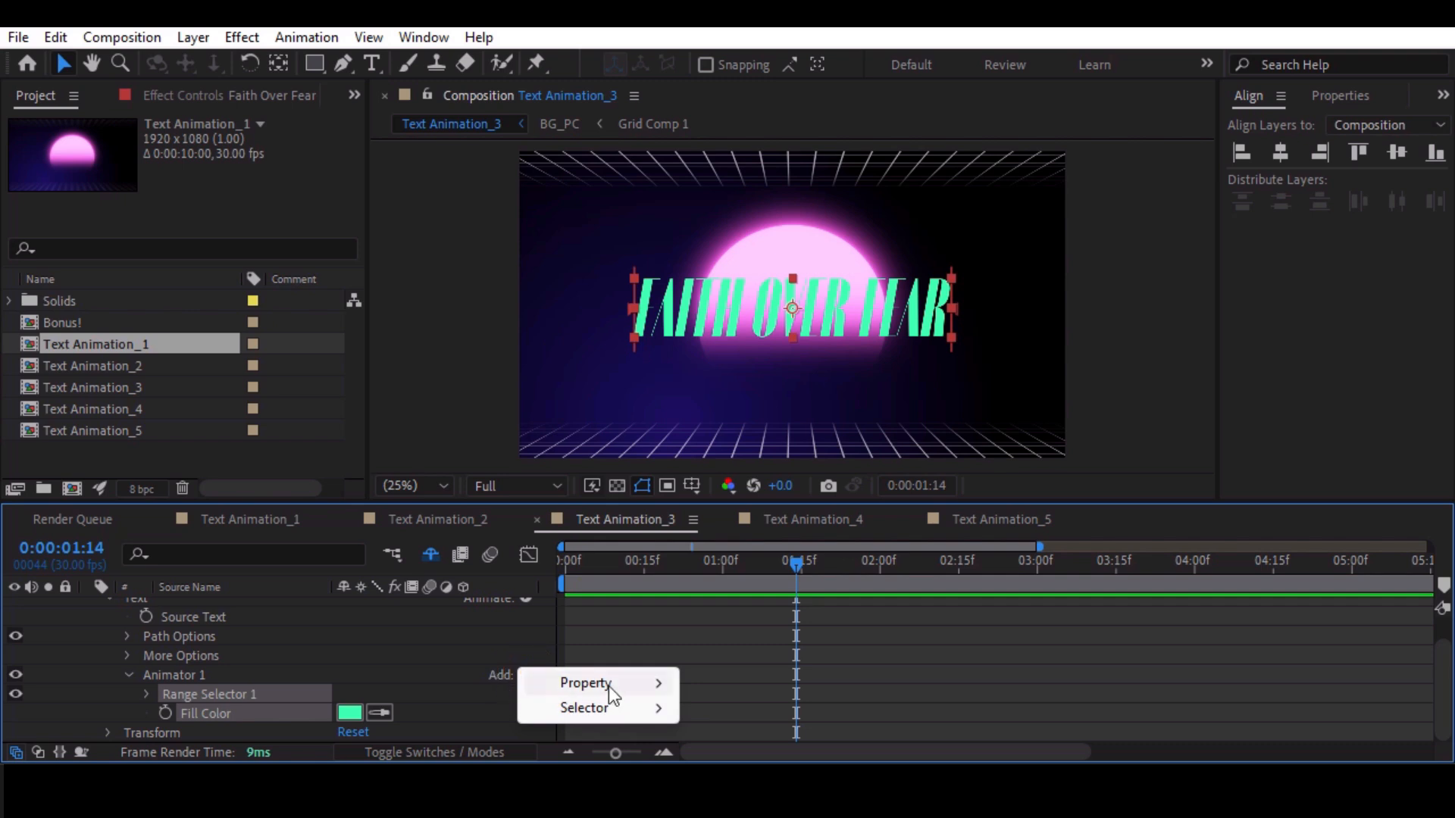
mouse_move(608, 685)
left_click(761, 291)
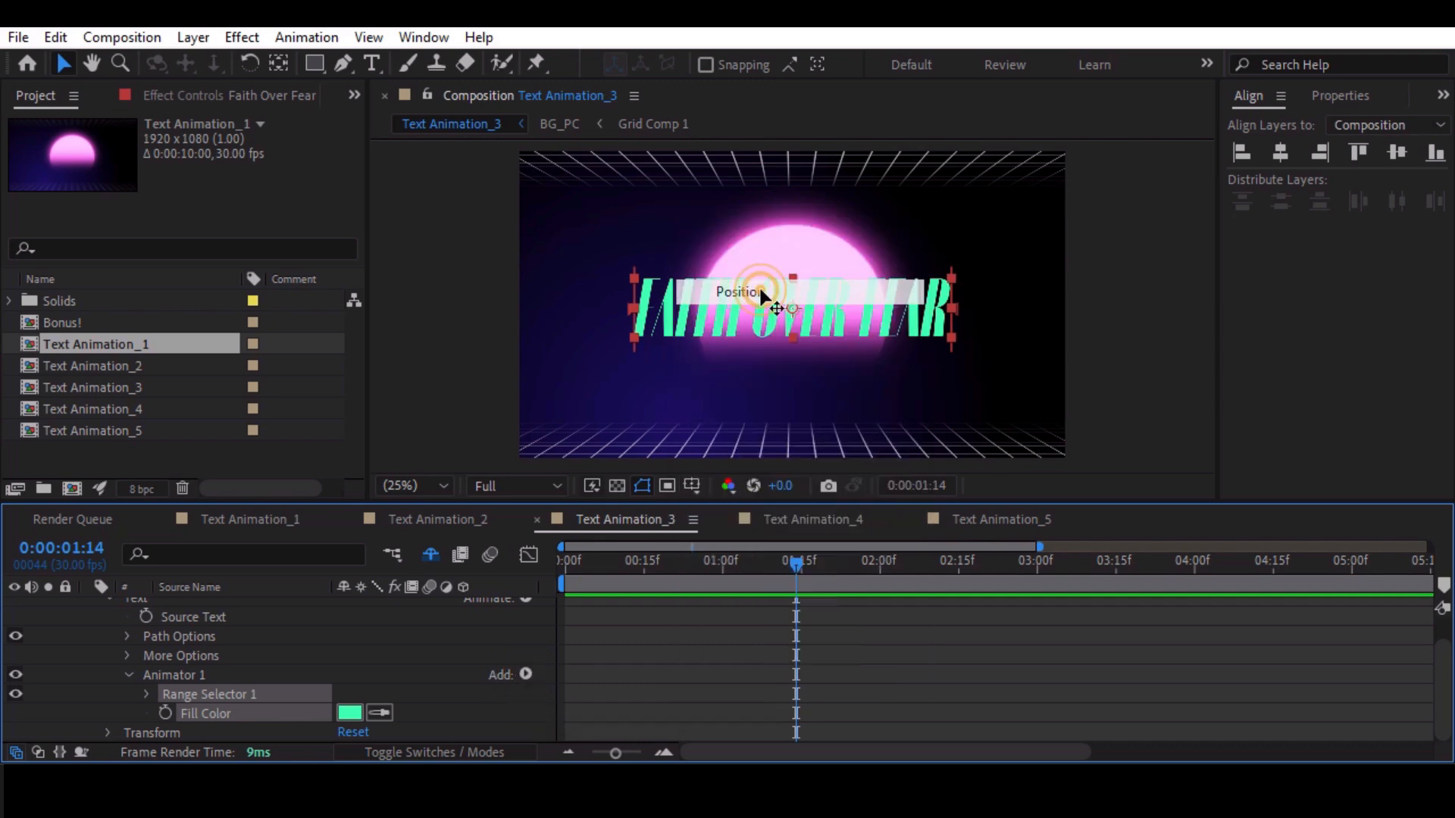
scroll(312, 705, "down", 1)
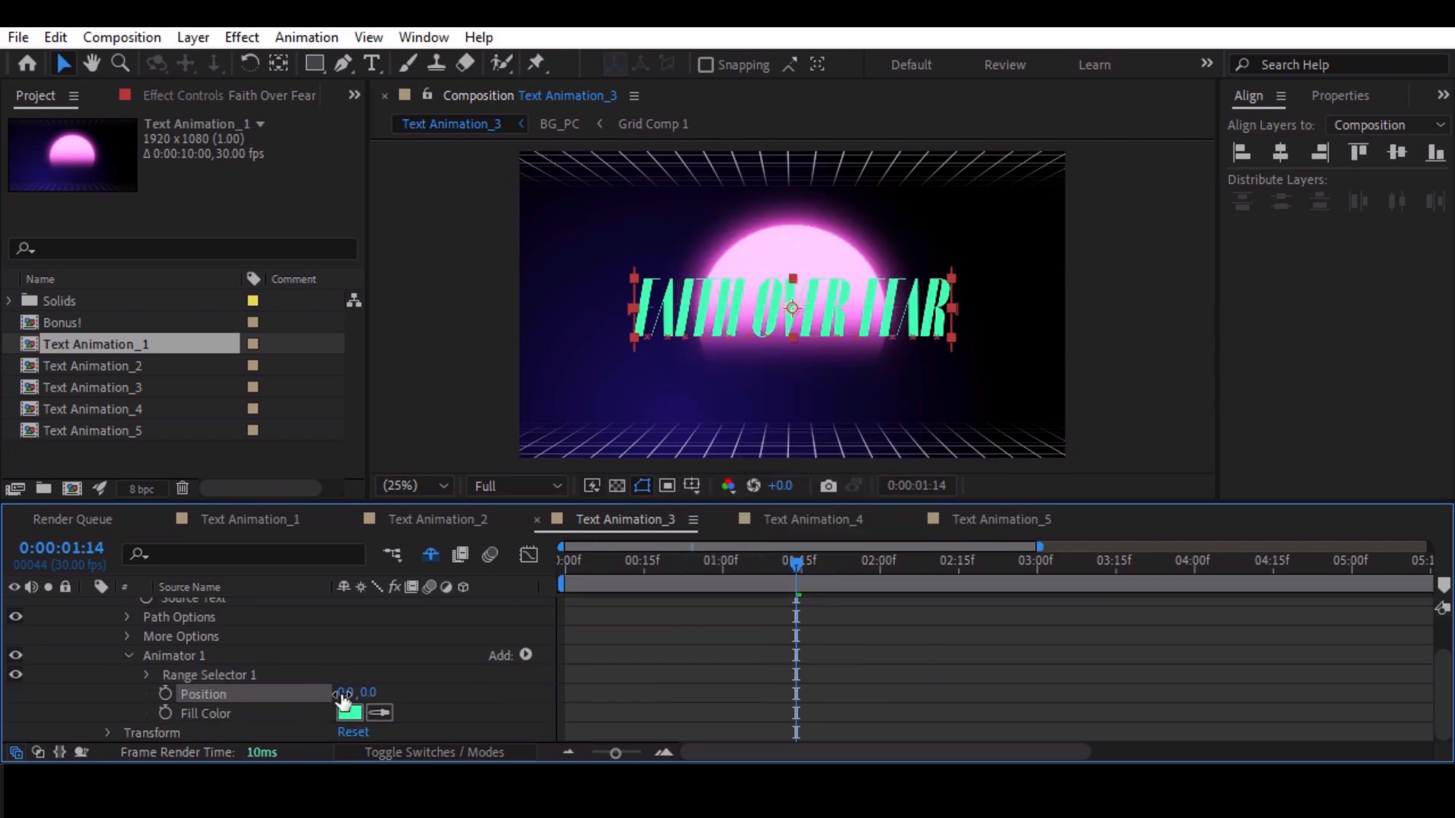
left_click(528, 654)
mouse_move(642, 667)
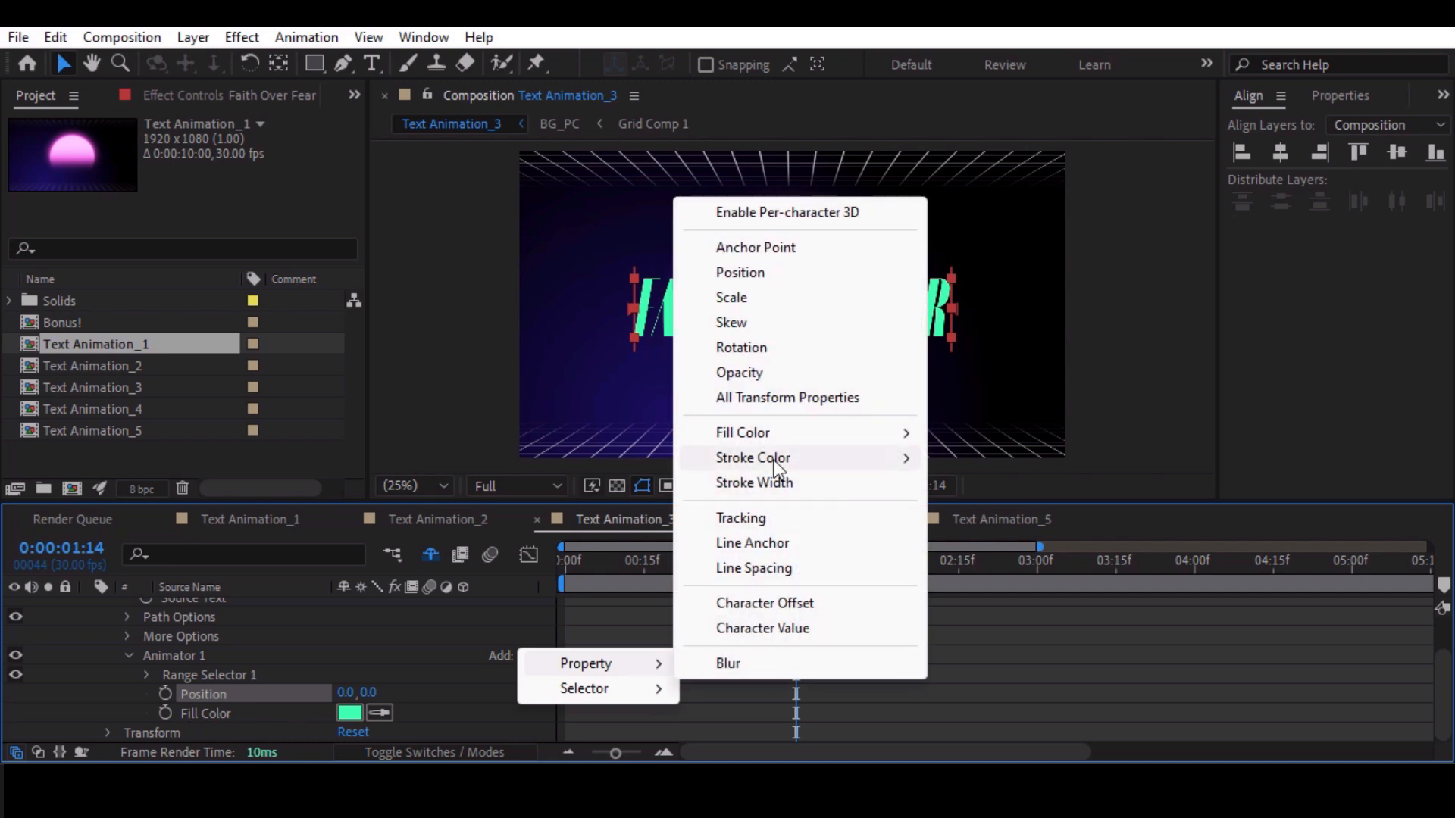
left_click(749, 371)
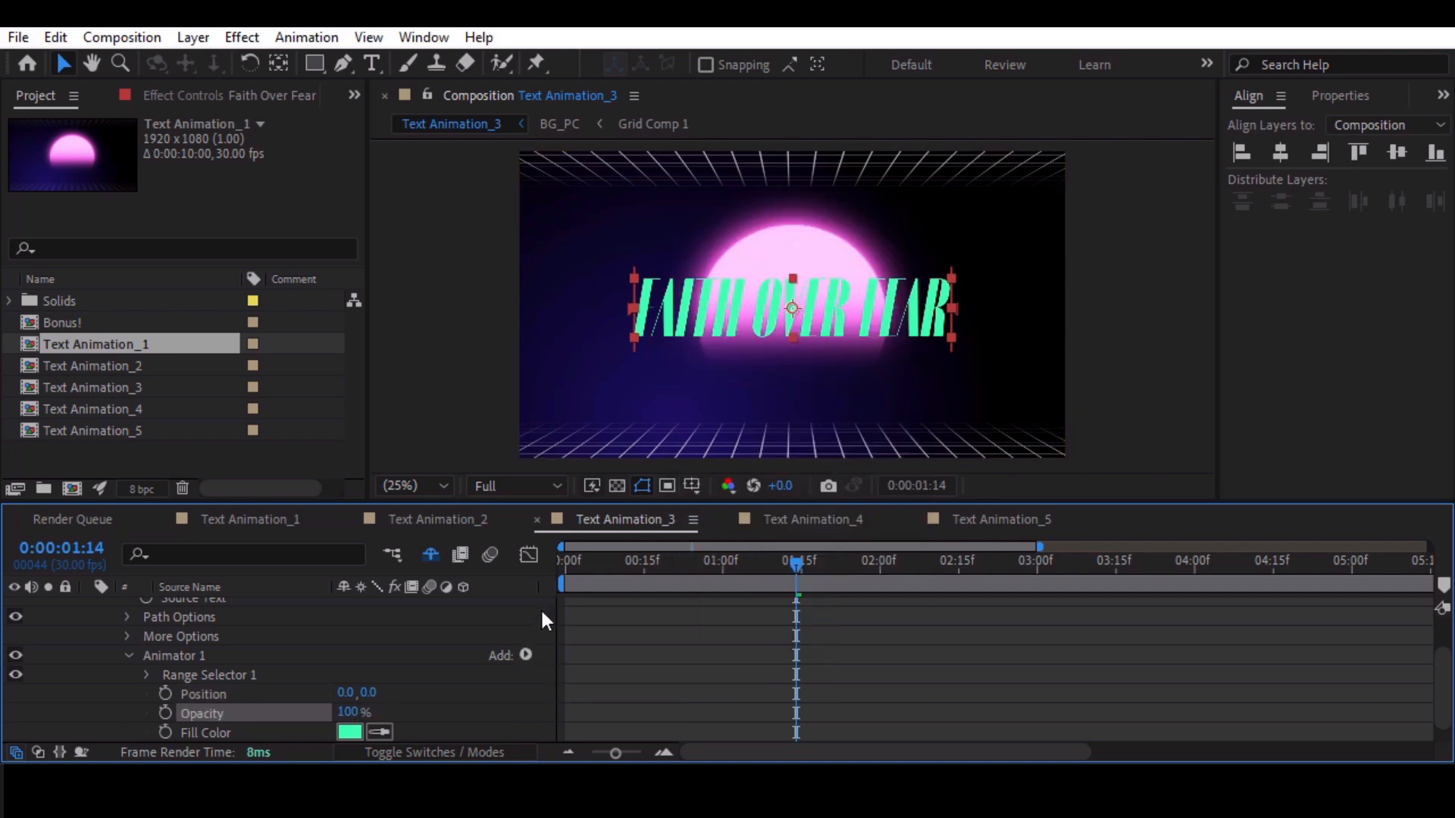
left_click(528, 656)
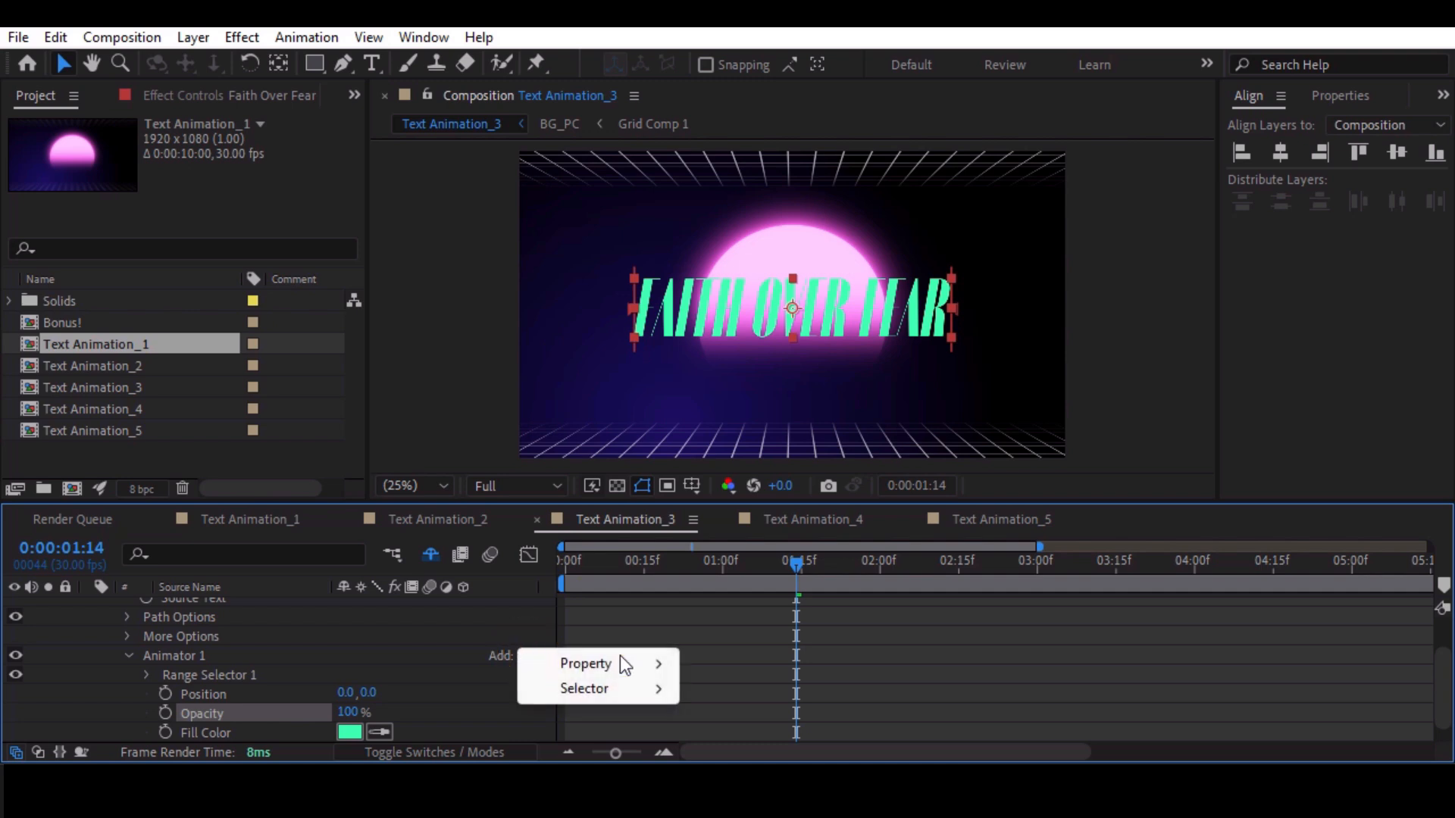
mouse_move(638, 671)
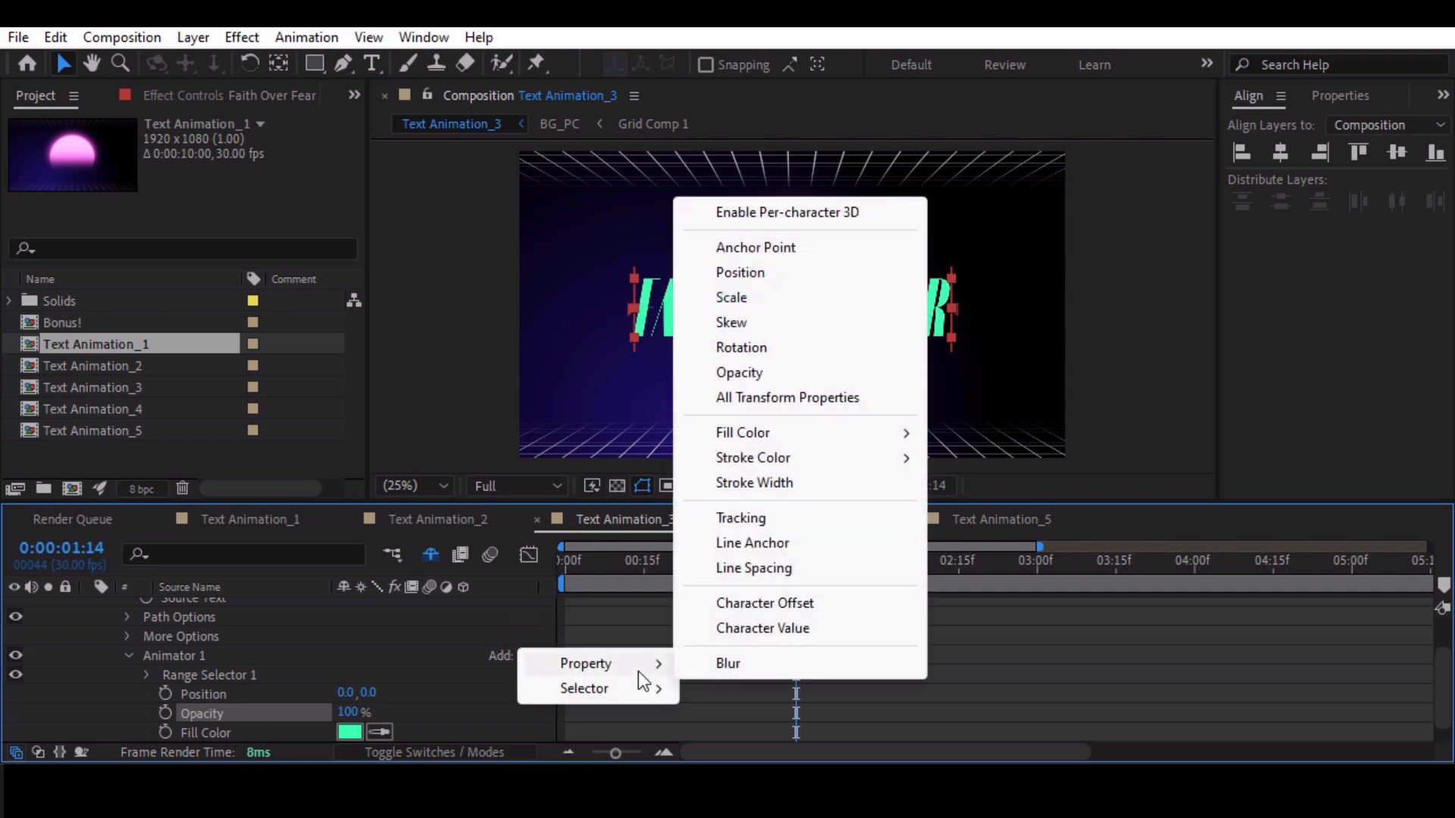
left_click(756, 658)
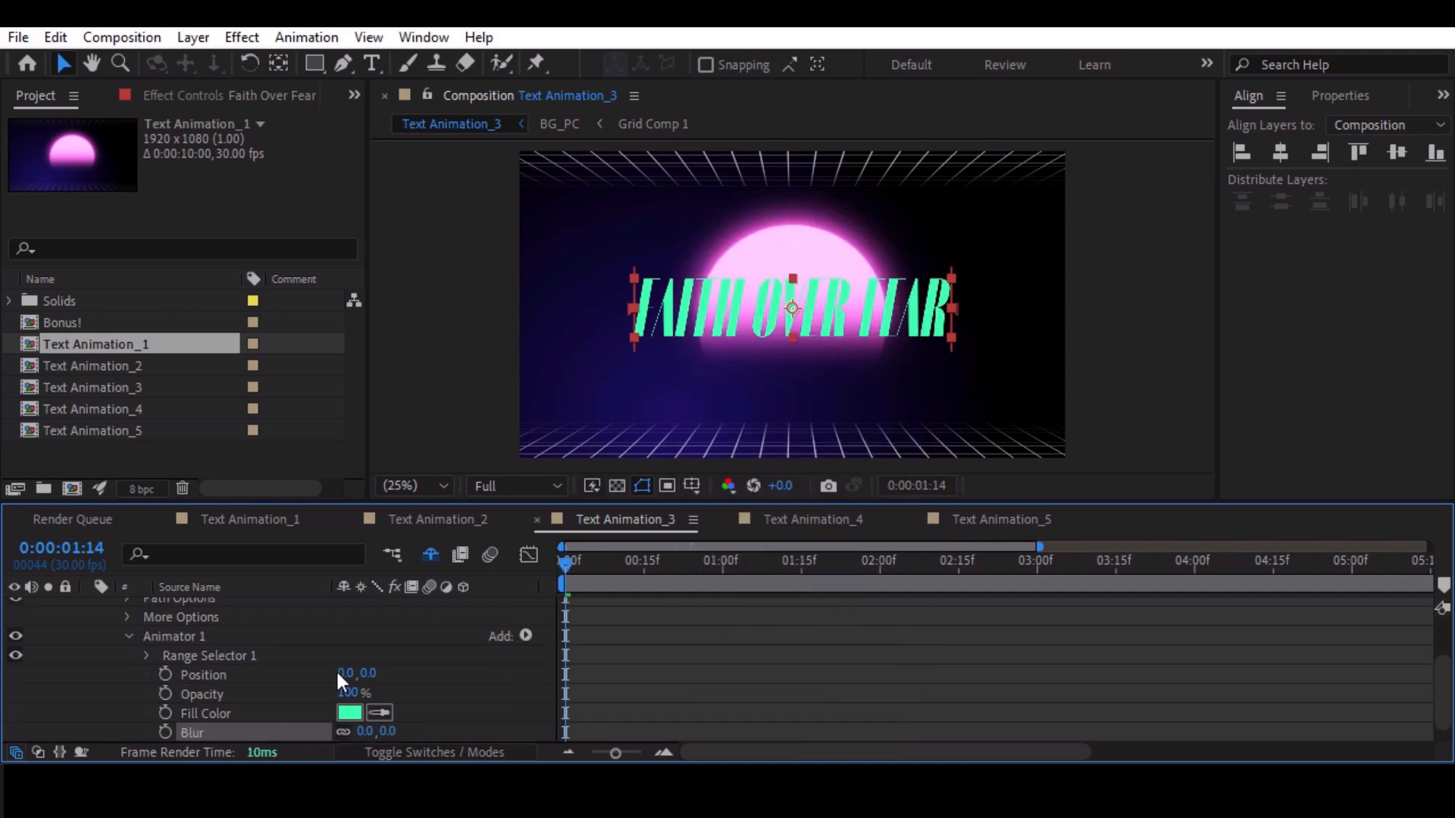
Set Animator 1's horizontal position to 997, its blur to 31 and its opacity to 0% at the composition start.
key("Home")
left_click_drag(345, 673, 1273, 625)
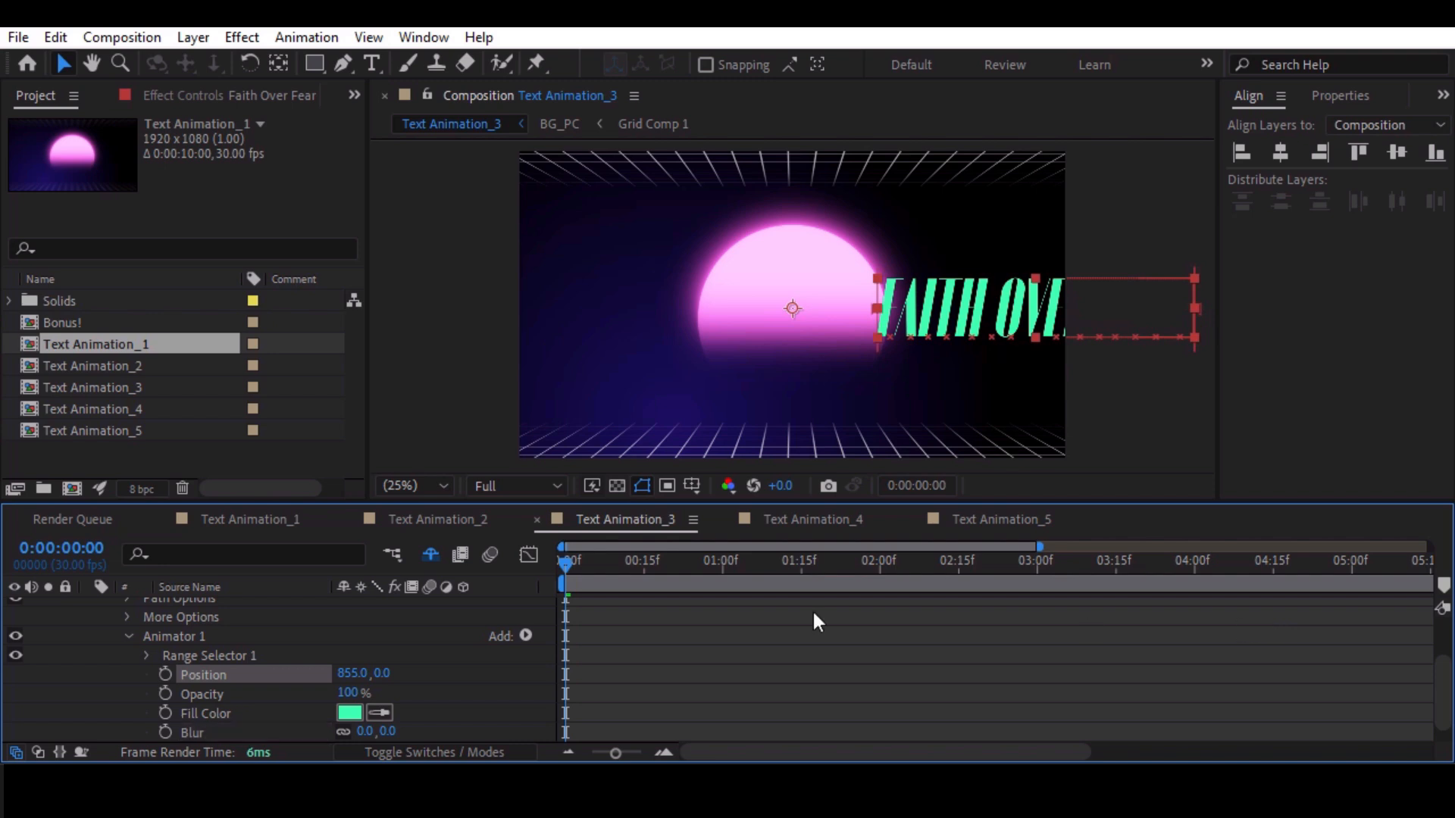
scroll(115, 667, "down", 1)
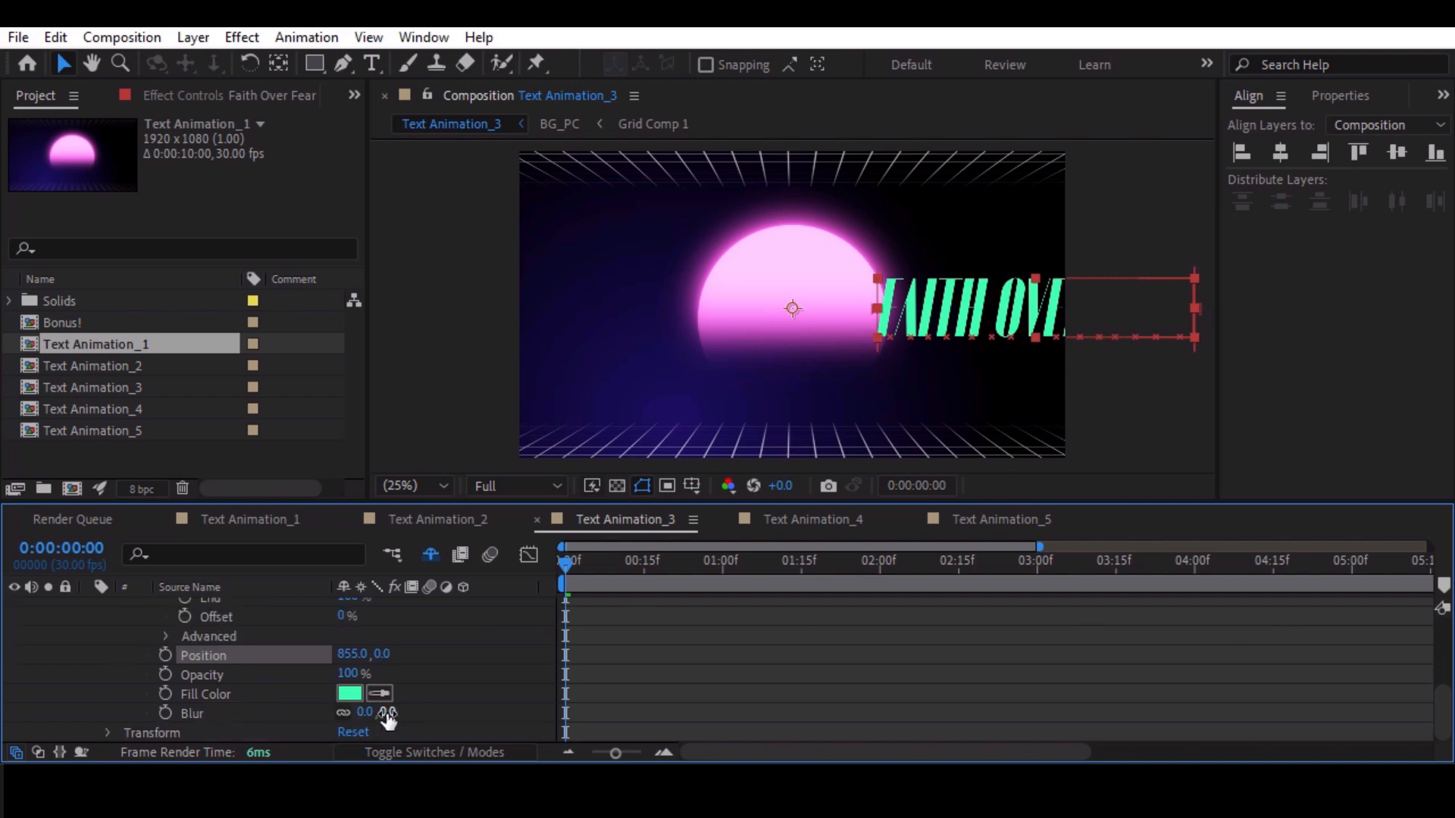
left_click_drag(371, 712, 422, 711)
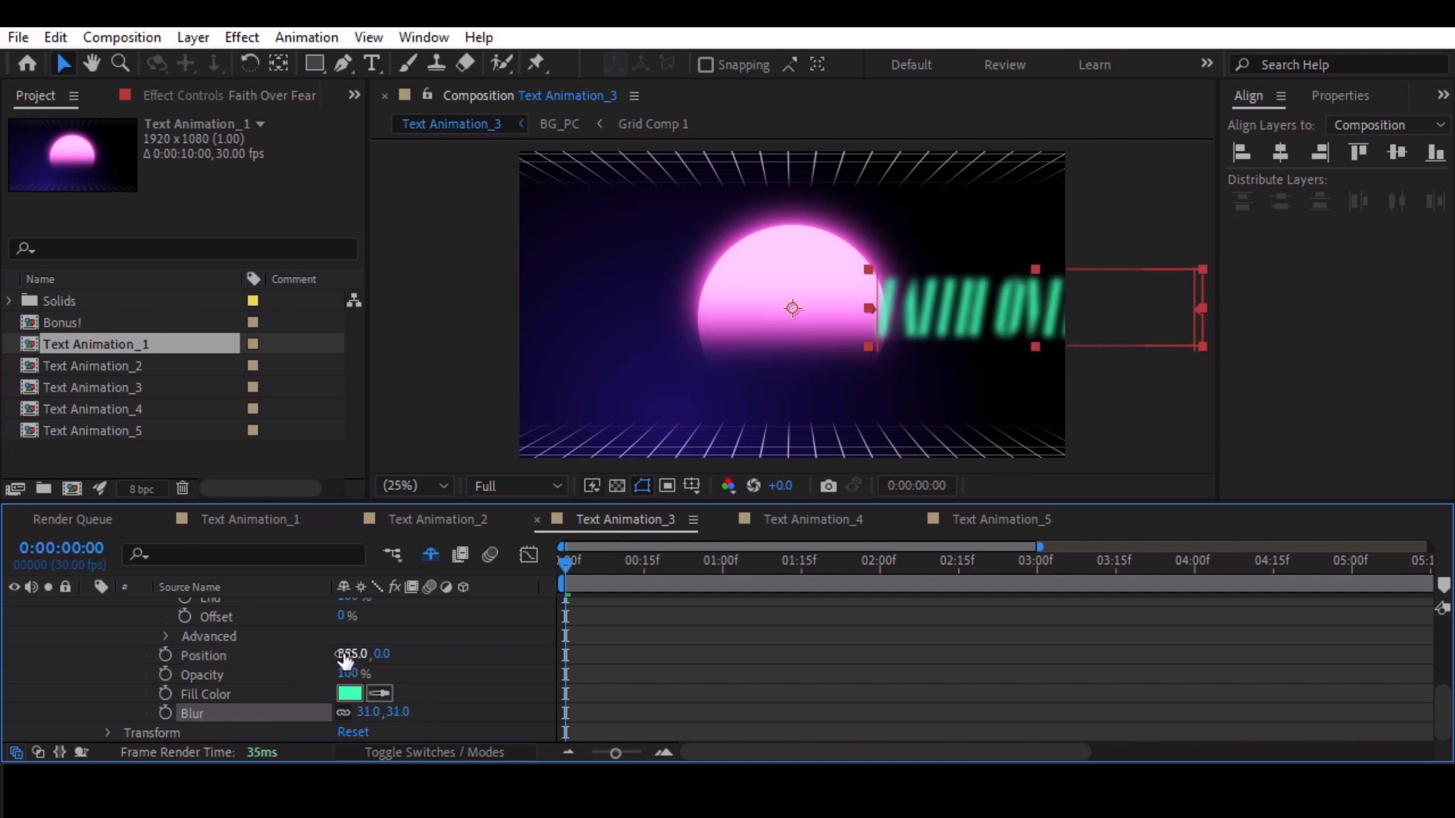
left_click_drag(344, 657, 175, 674)
Set the shape of Range Selector 1 to Ramp Up in its advanced options.
scroll(173, 683, "up", 2)
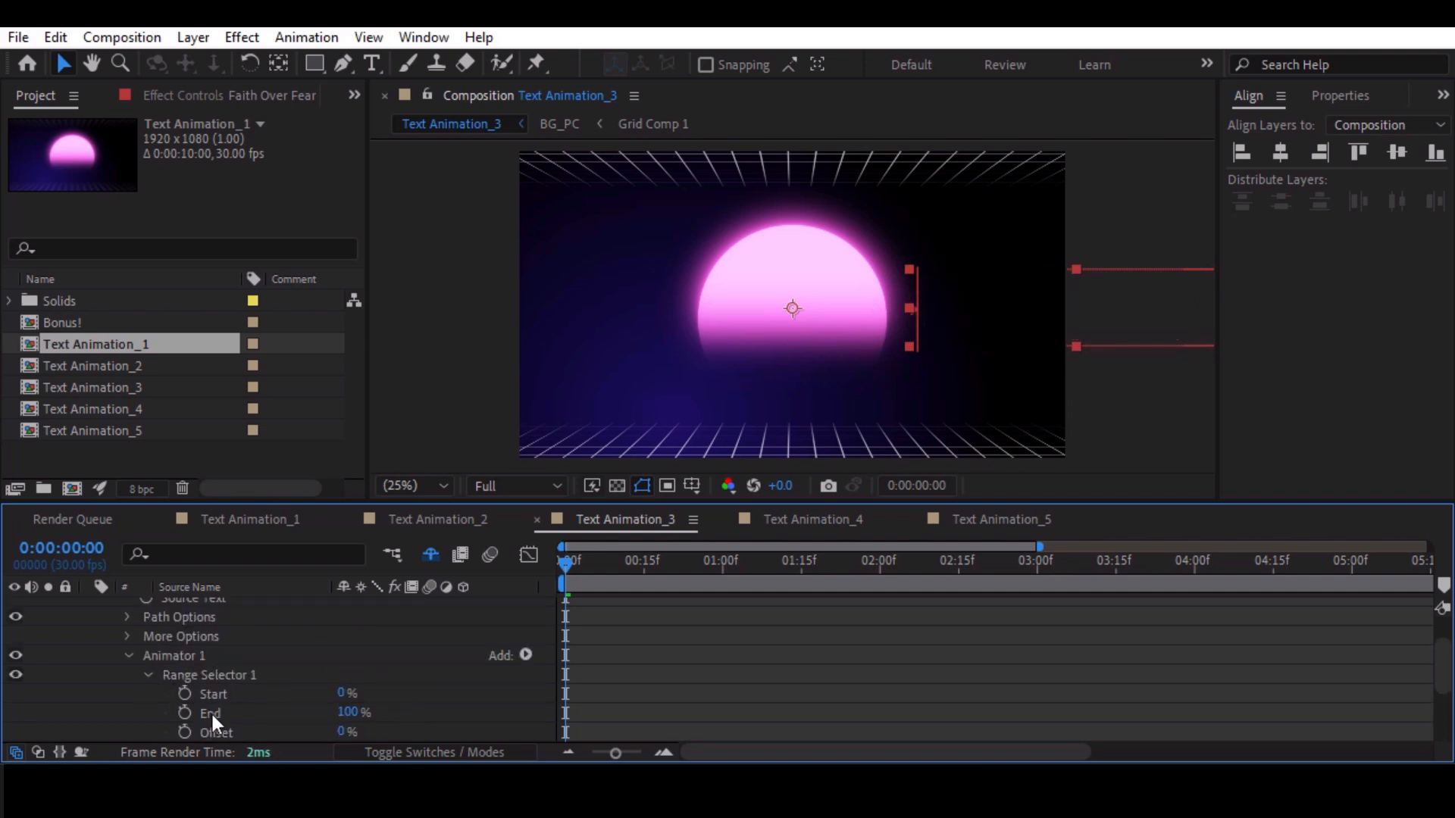
scroll(201, 714, "down", 2)
left_click(167, 692)
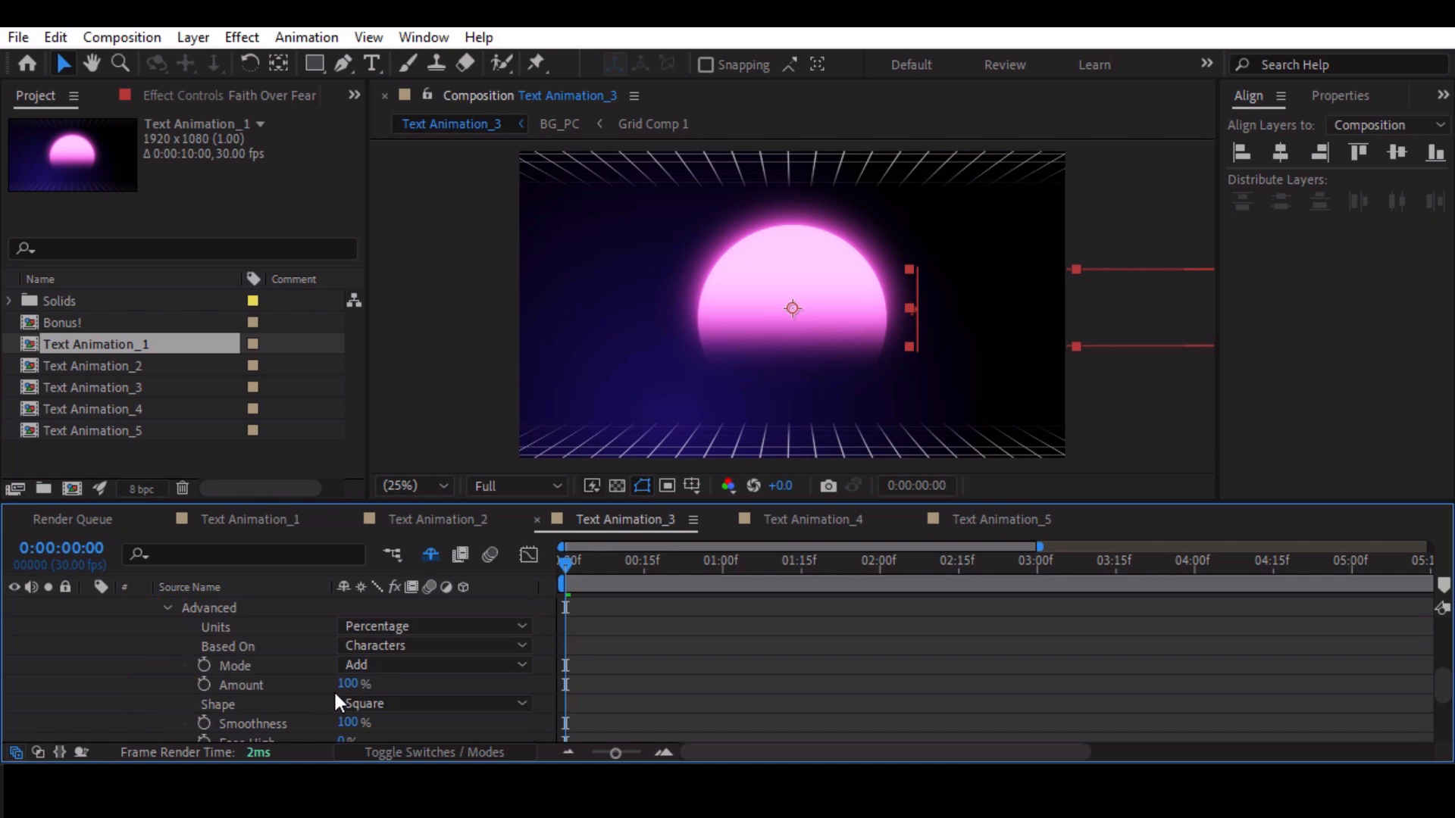
left_click(371, 703)
left_click(415, 576)
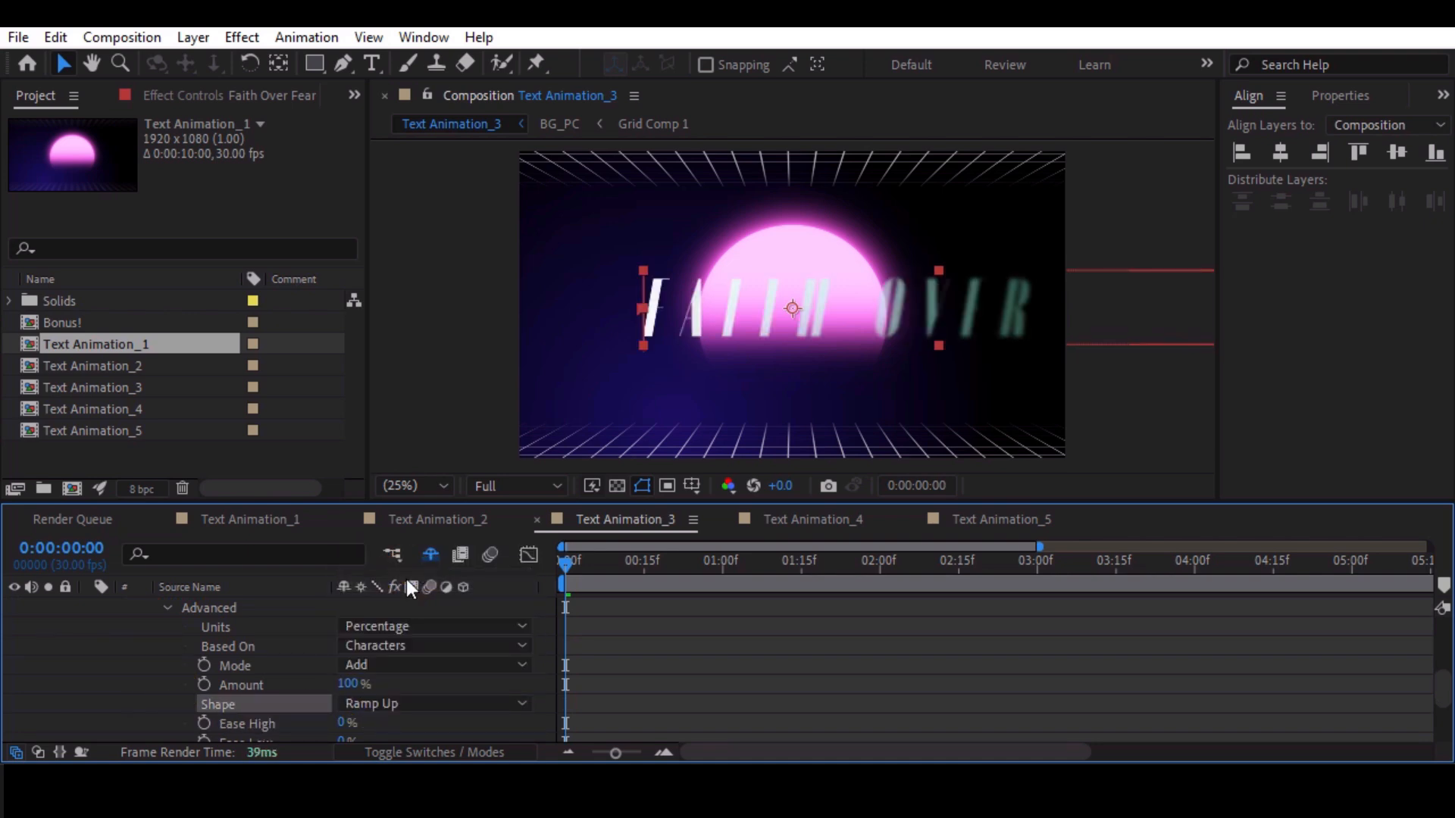
Keyframe the Range Selector 1 offset from -100% at 0:00:00:00 to 100% at 0:00:00:20.
scroll(361, 697, "up", 4)
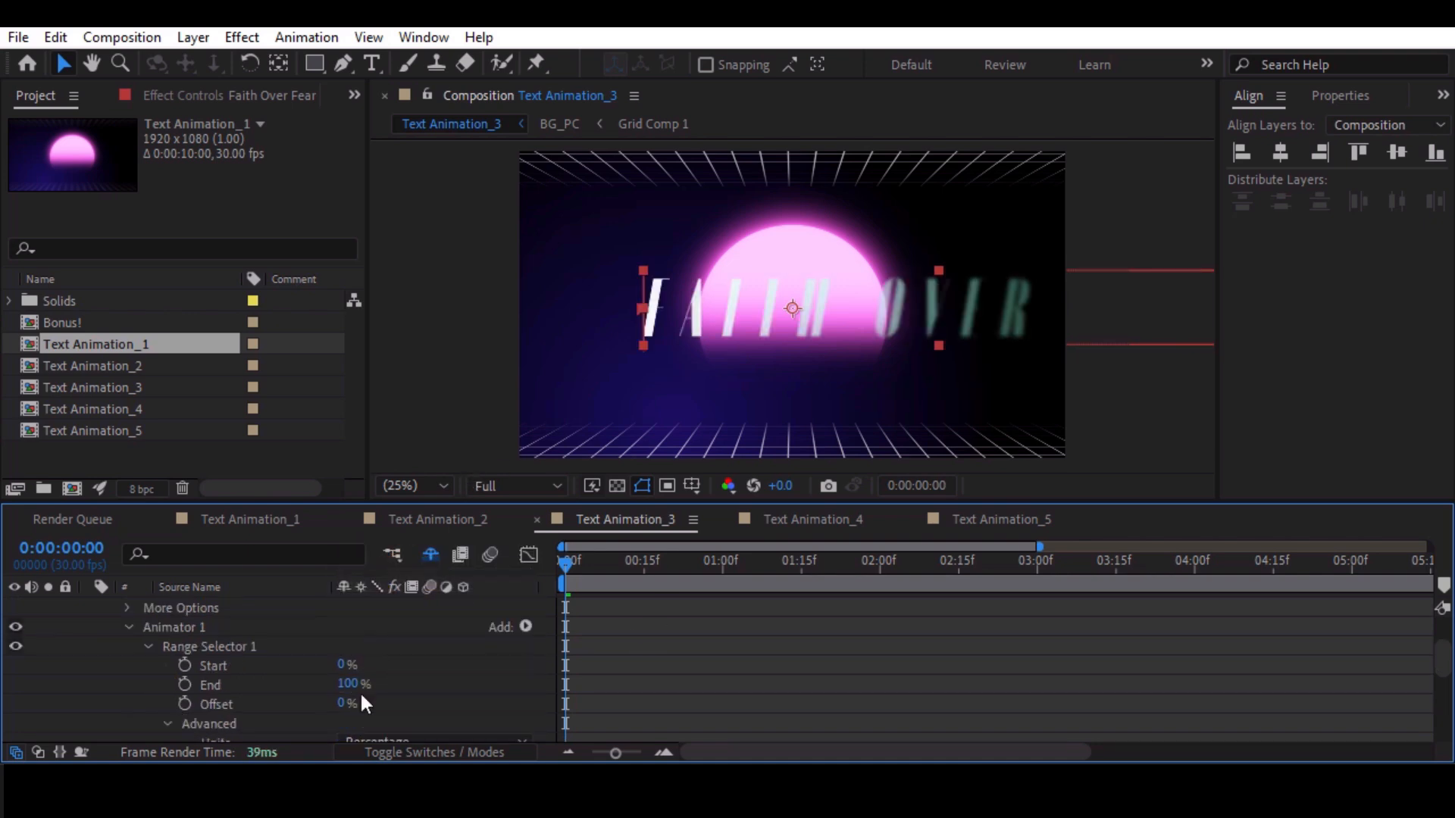
left_click_drag(345, 708, 160, 738)
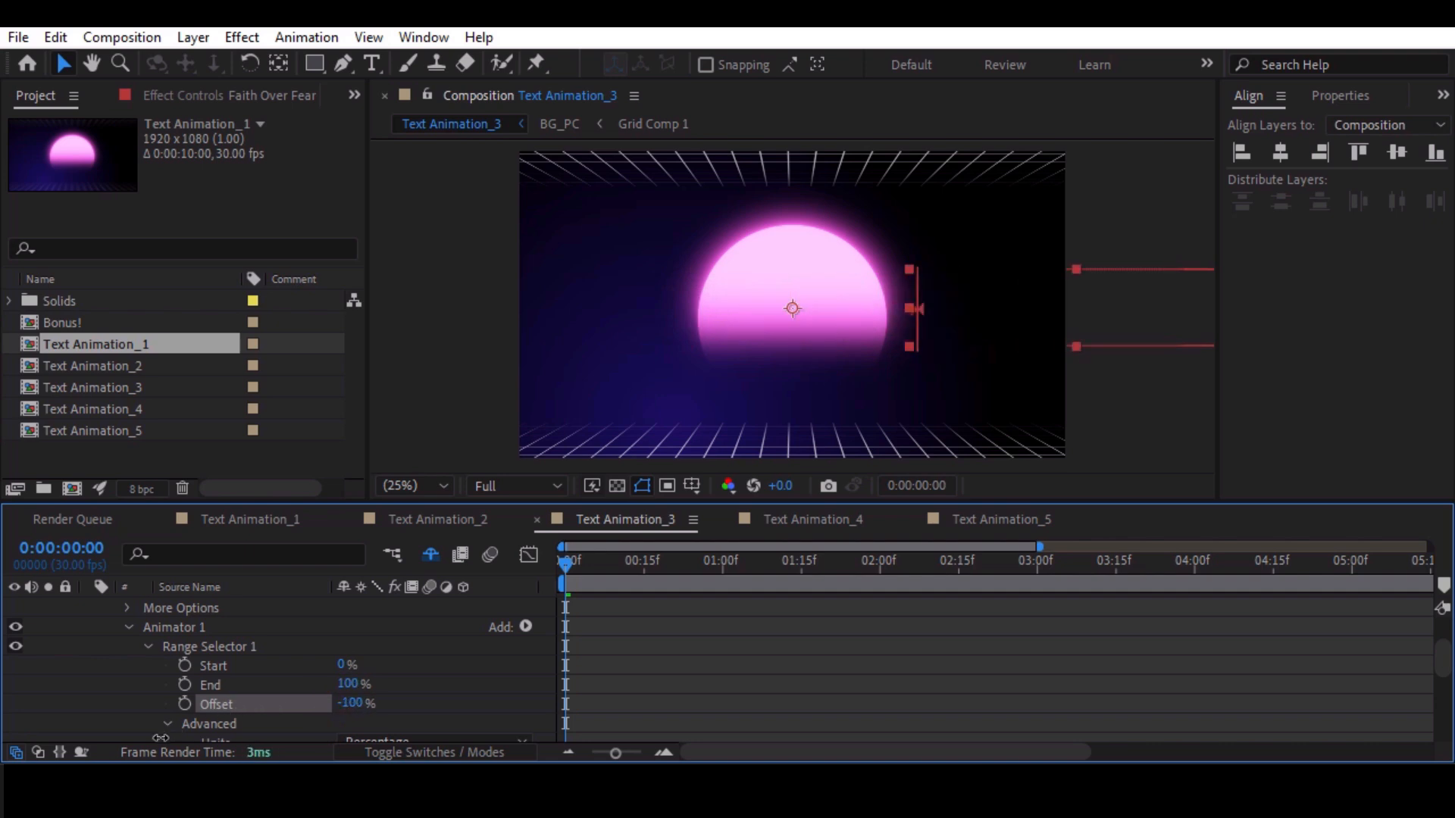
left_click(184, 704)
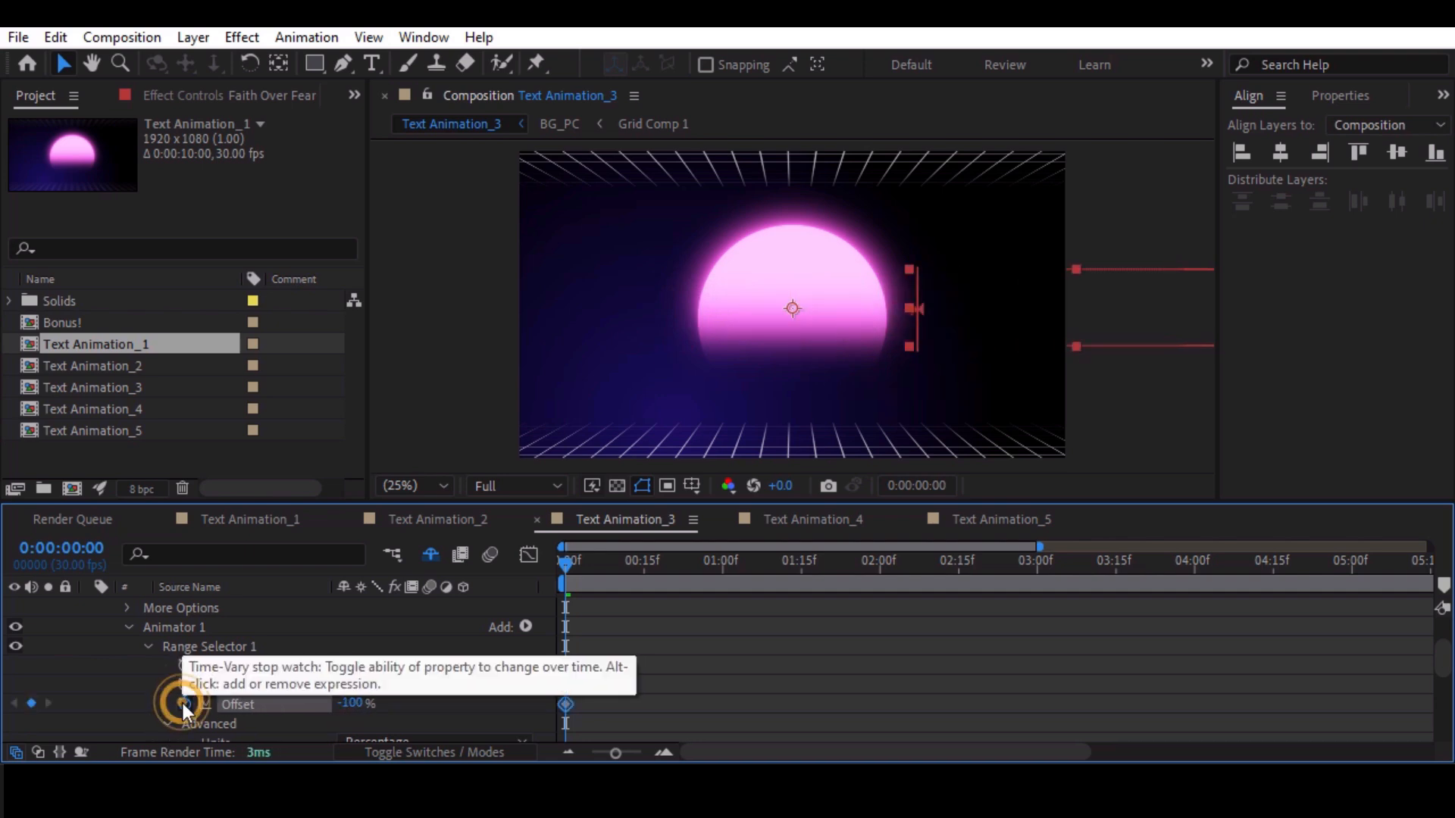
key("shift+Page_Down")
key("shift+Page_Down")
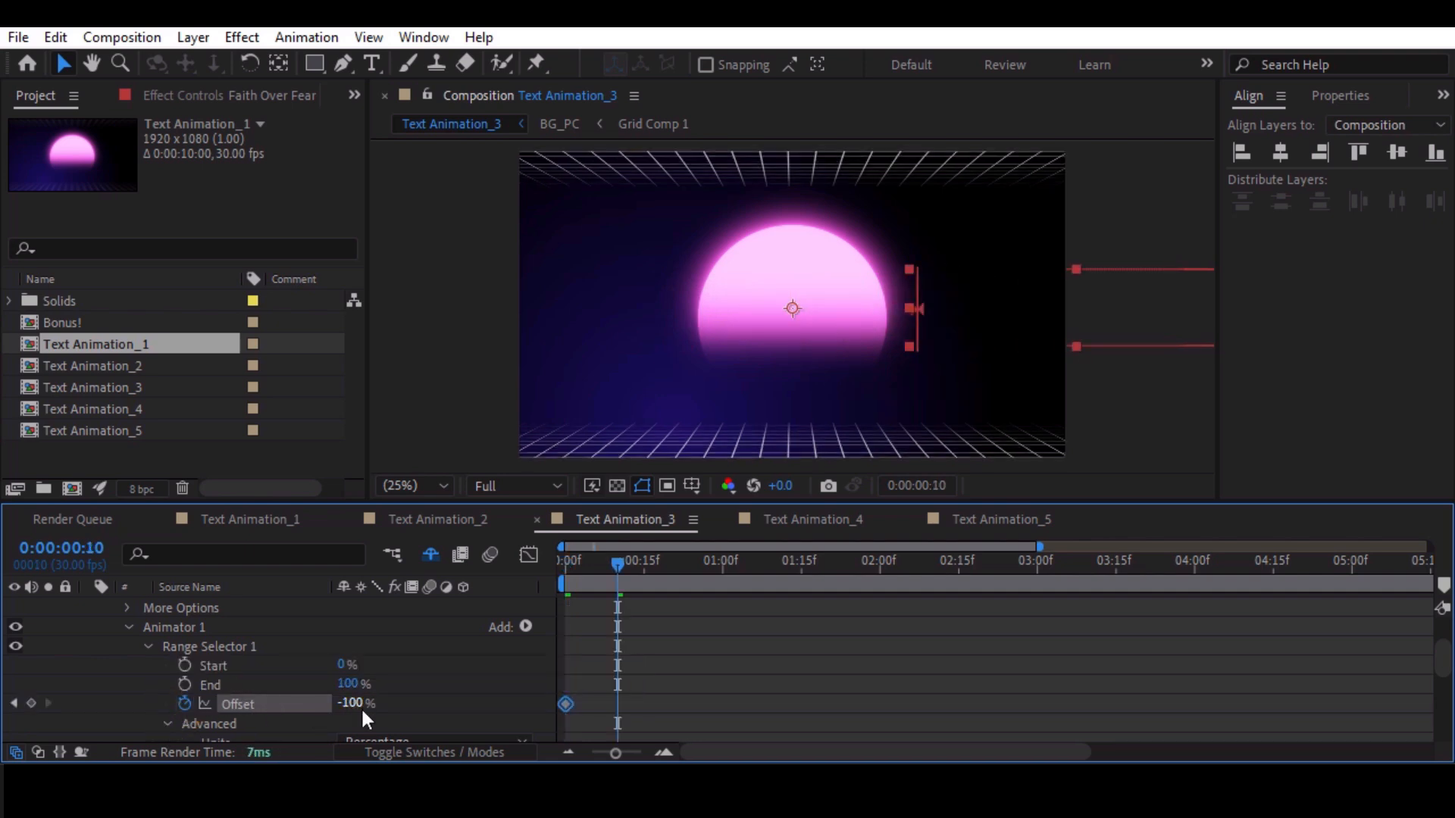
left_click_drag(359, 708, 525, 714)
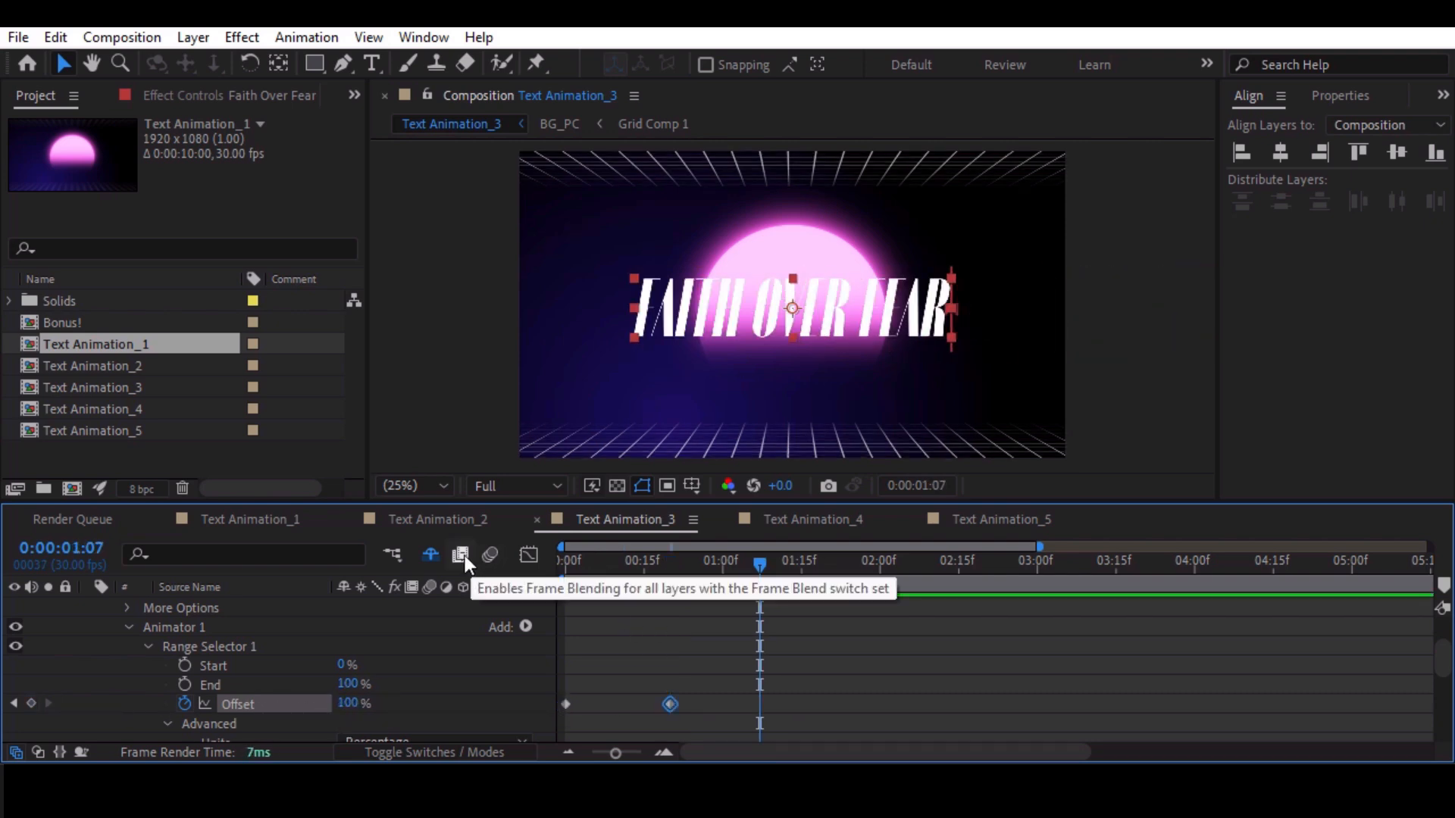
Set the range selector's Ease Low to 100% and scrub through the start of the animation.
scroll(352, 662, "down", 3)
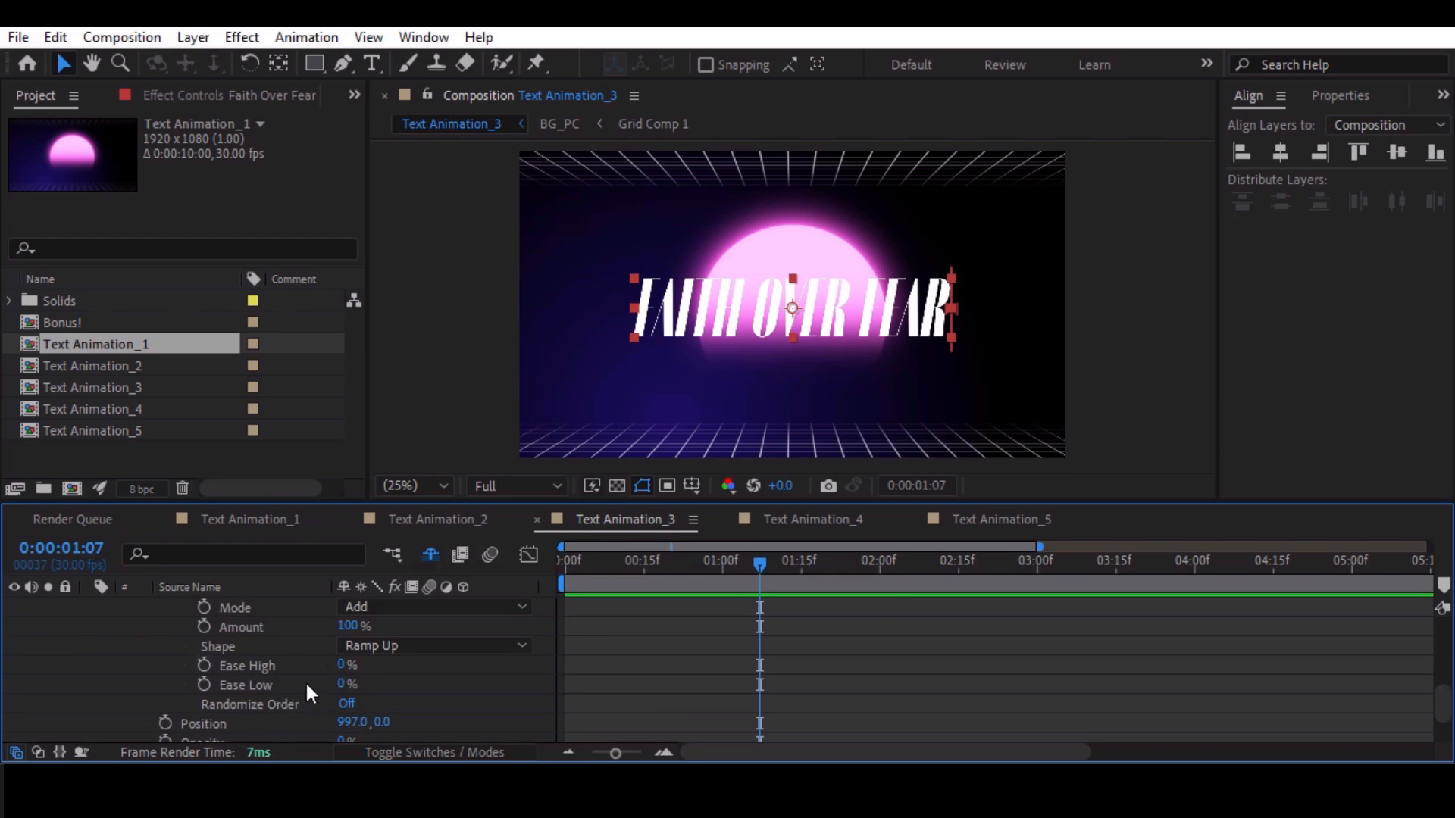
left_click_drag(344, 684, 491, 678)
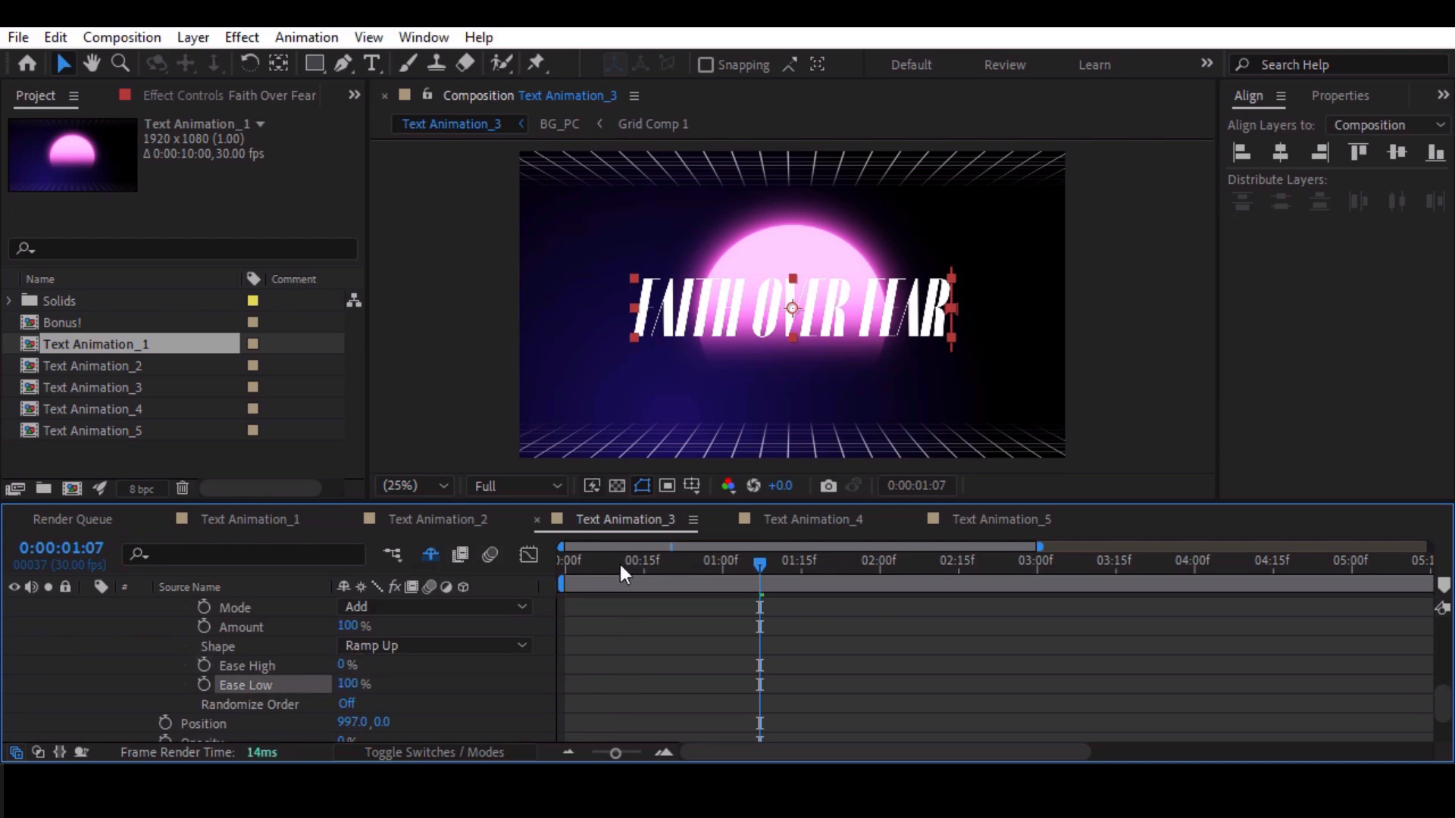
left_click_drag(622, 566, 451, 584)
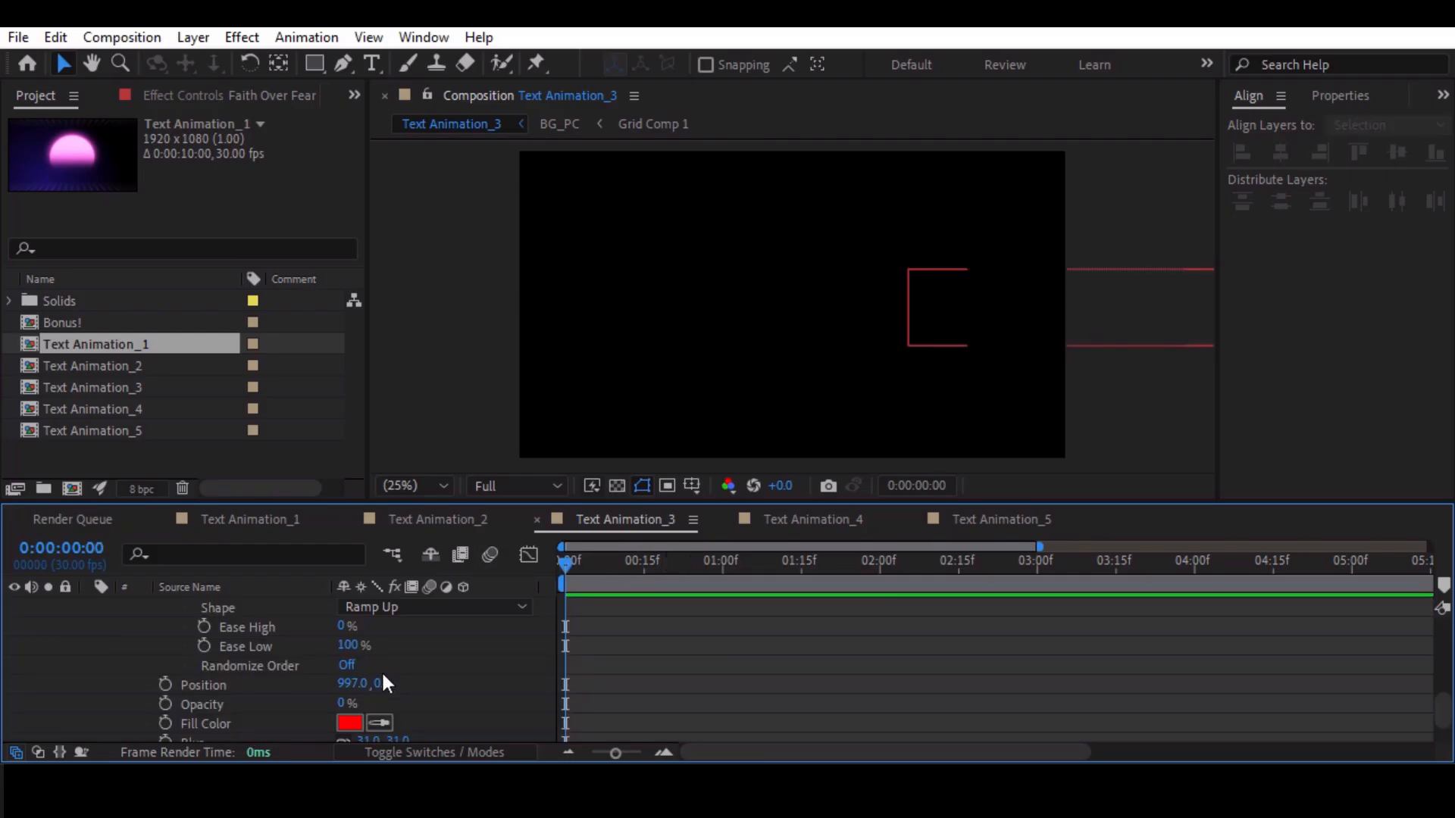
Set Animator 1's horizontal position to -997 and preview the text entering from the opposite side.
left_click(355, 684)
key("Left")
type("-")
key("Return")
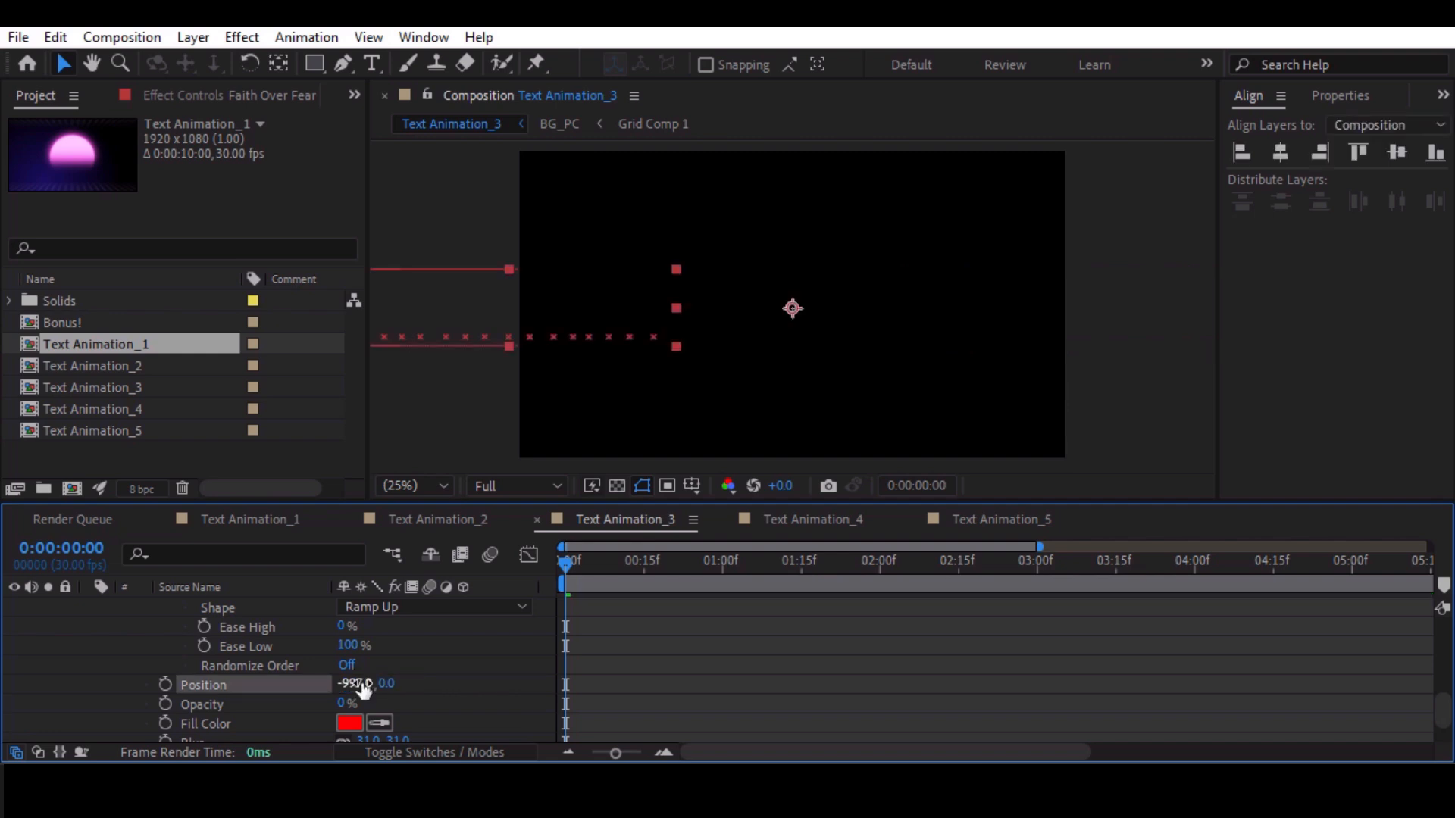
key("space")
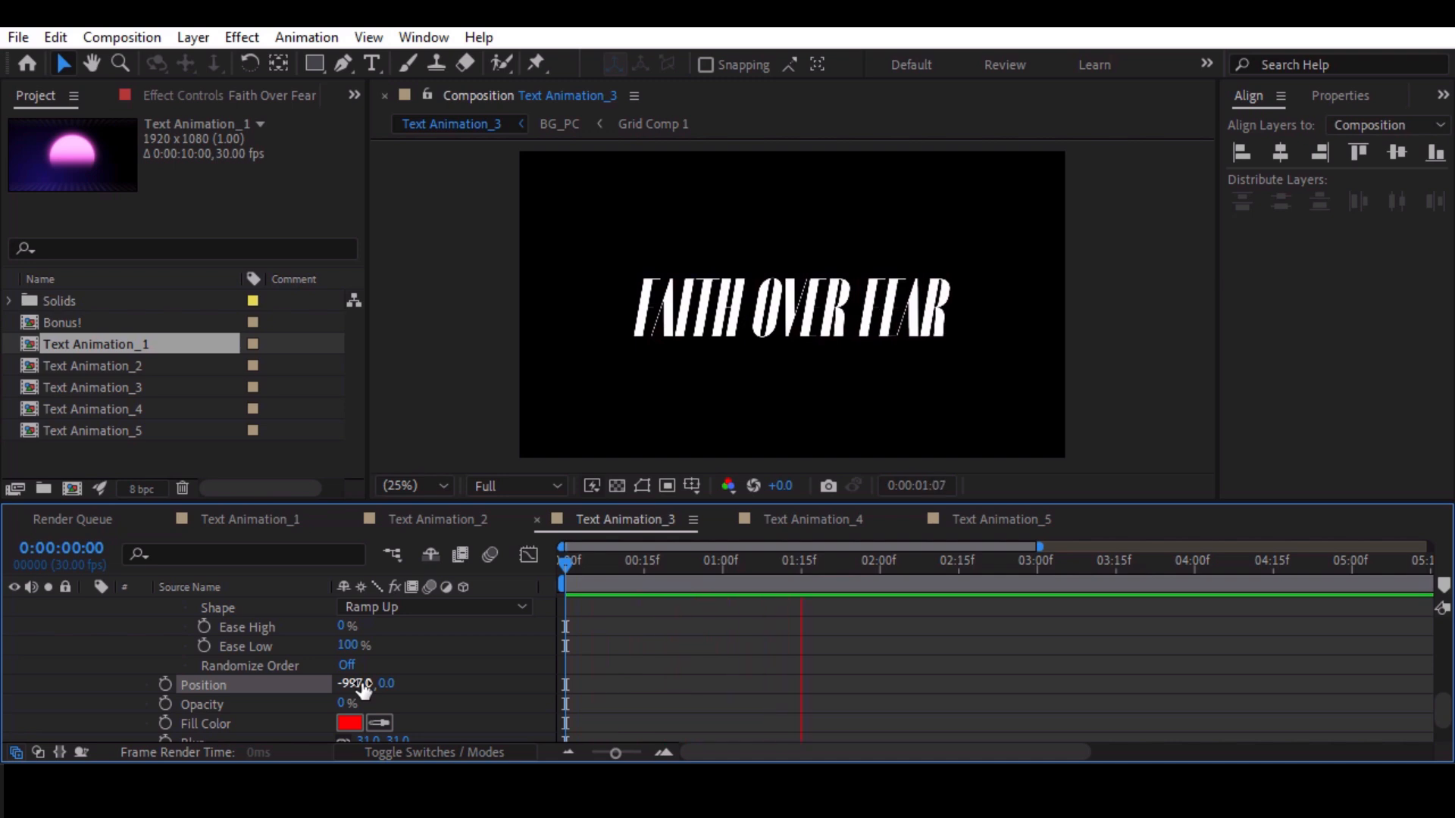
key("space")
left_click_drag(649, 568, 718, 572)
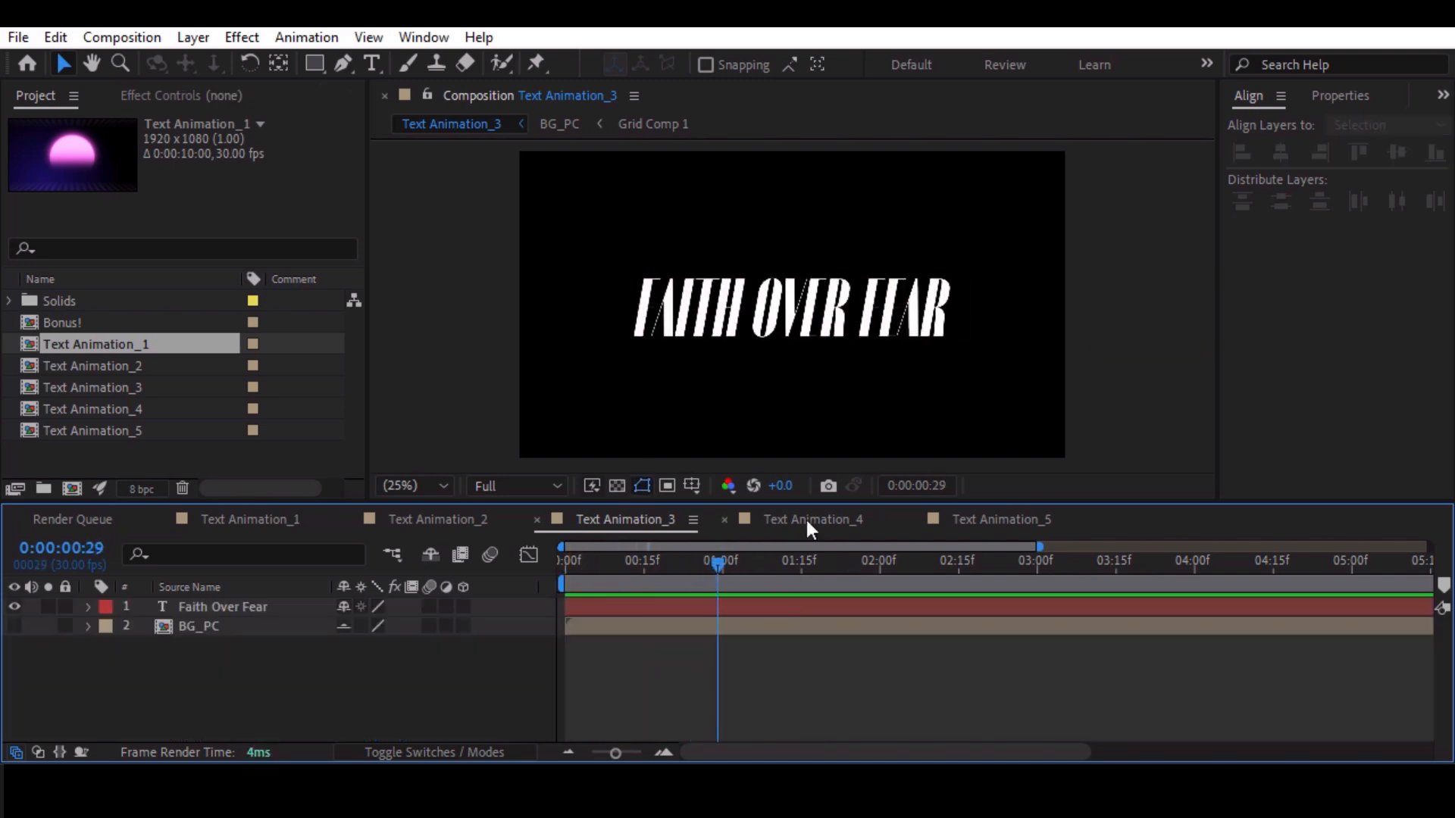
Switch to the Text Animation_4 composition and add a Character Offset animator to the Faith Over Fear text layer, undoing a trial offset.
left_click(806, 517)
key("Home")
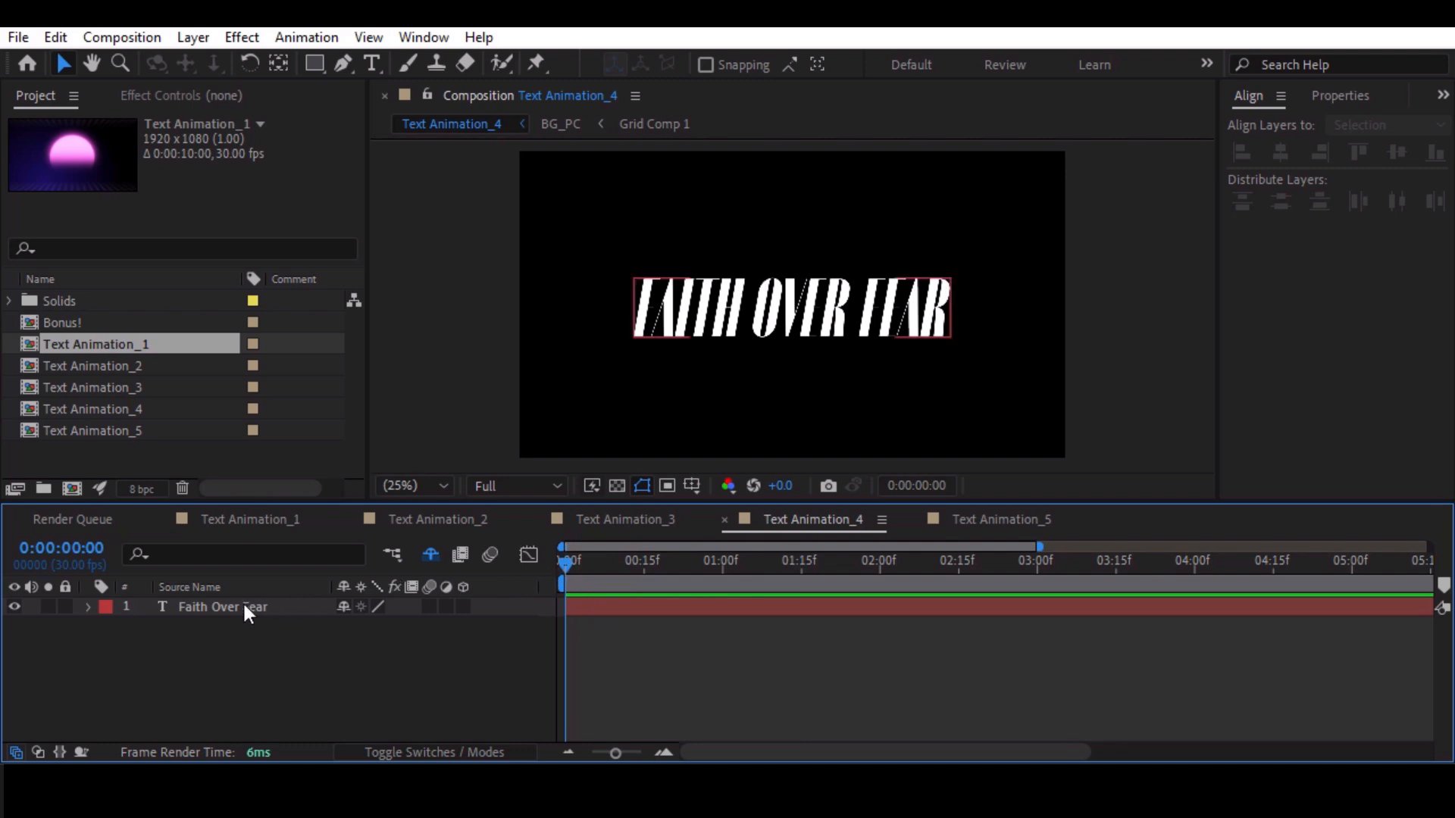
left_click(526, 627)
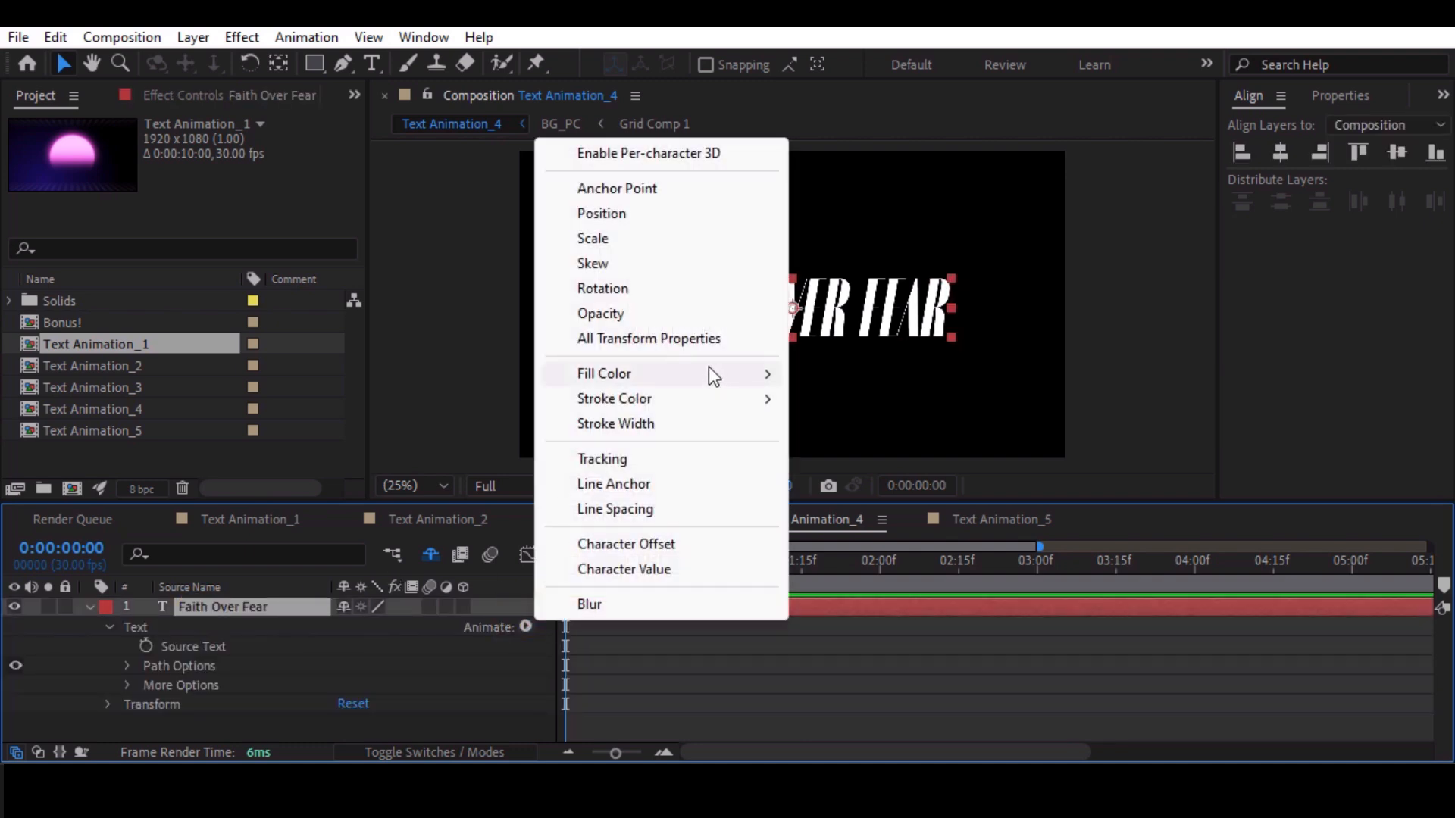
left_click(626, 544)
left_click_drag(342, 733, 338, 731)
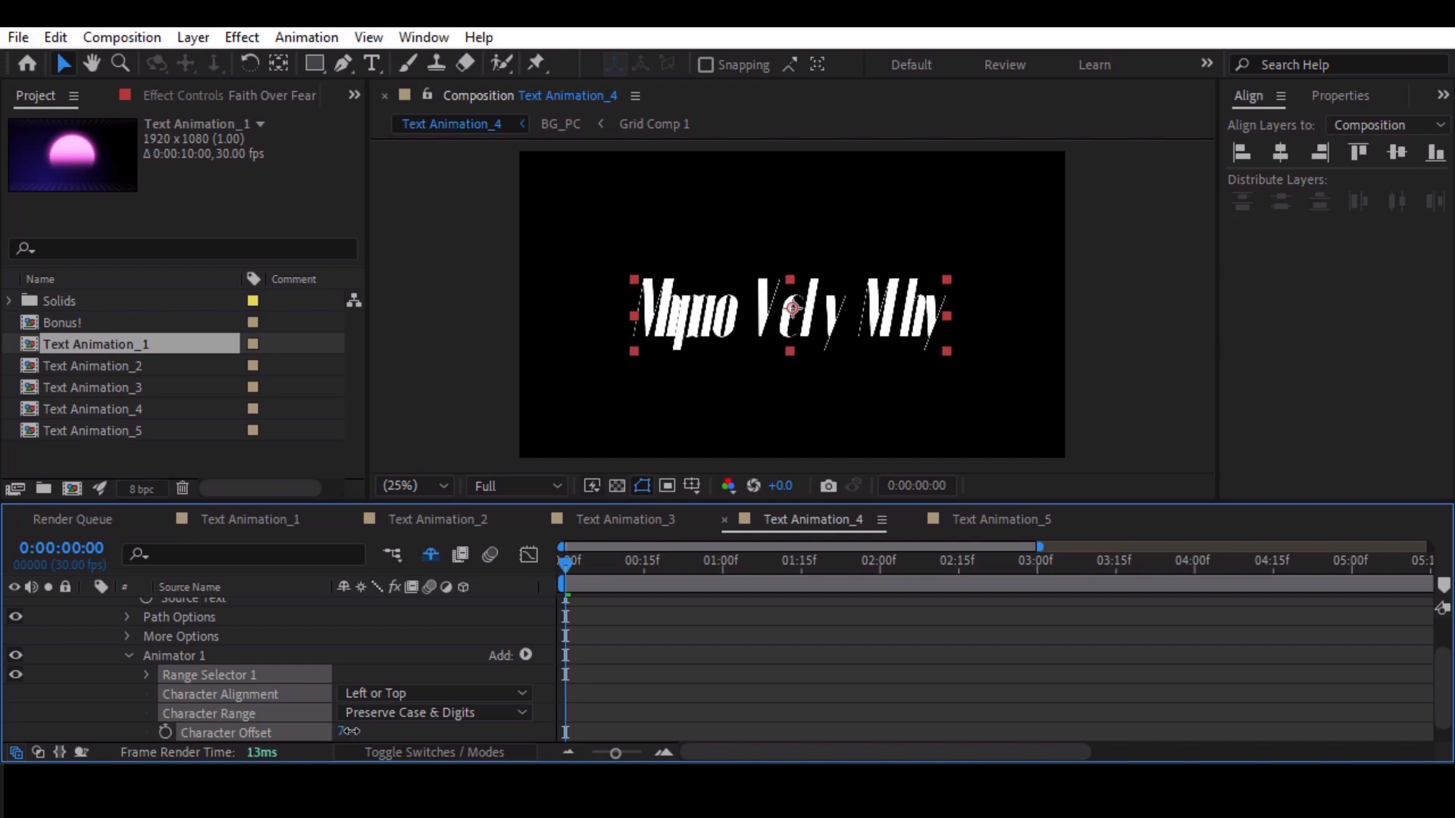
key("ctrl+z")
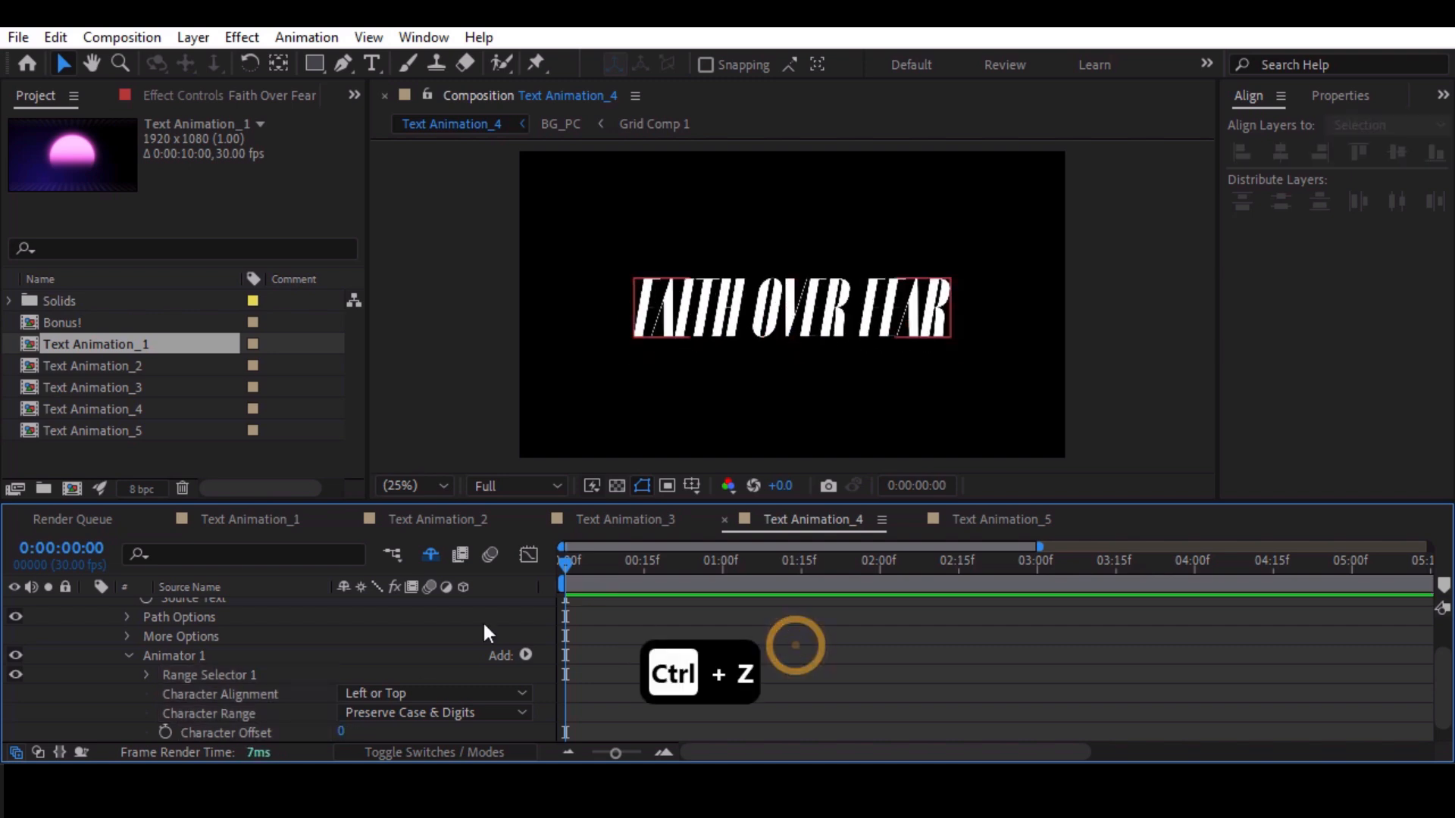
Add Blur and Opacity properties to Animator 1 in Text Animation_4.
left_click(180, 656)
left_click(524, 656)
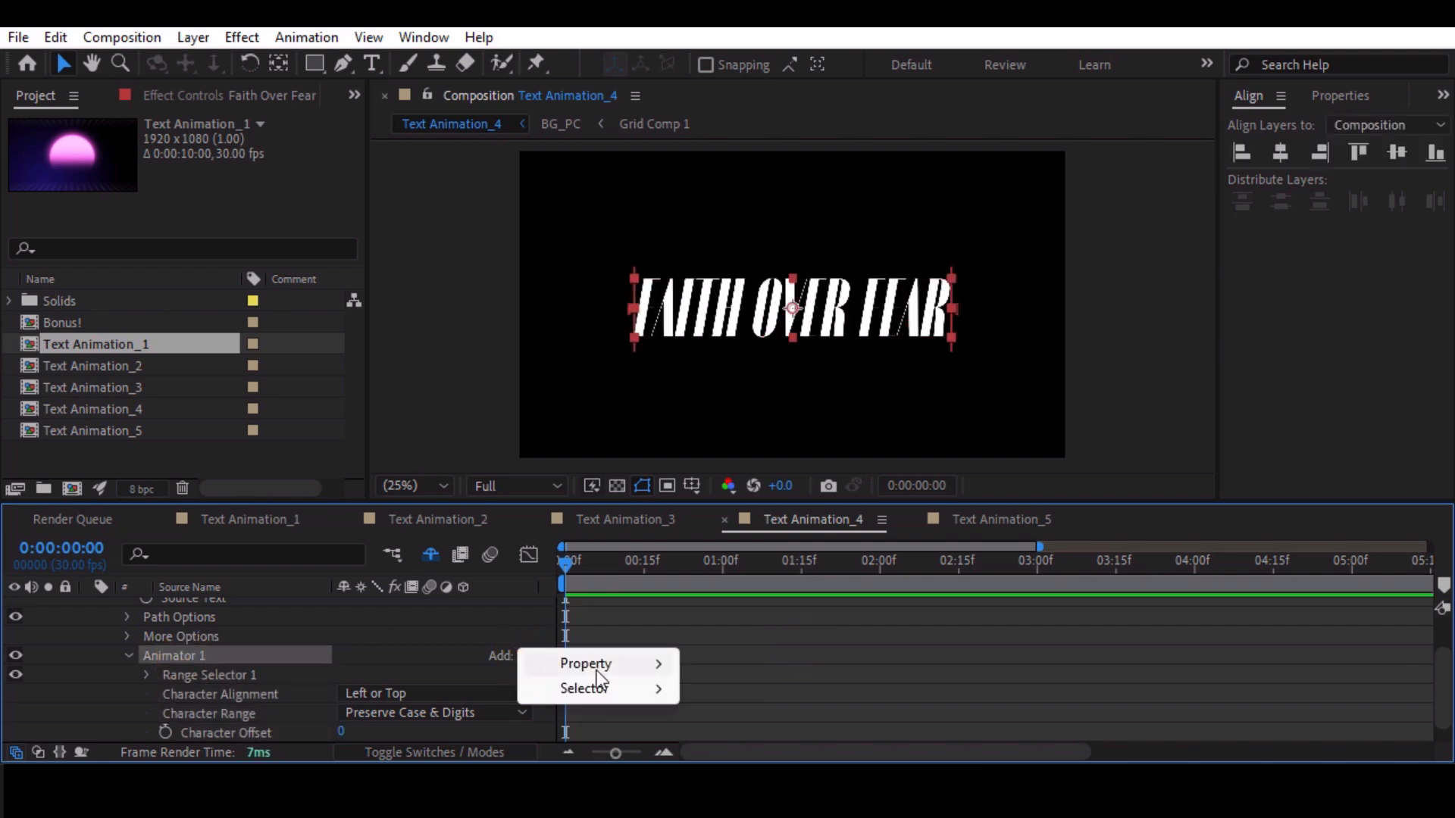
mouse_move(585, 663)
left_click(739, 661)
left_click(526, 635)
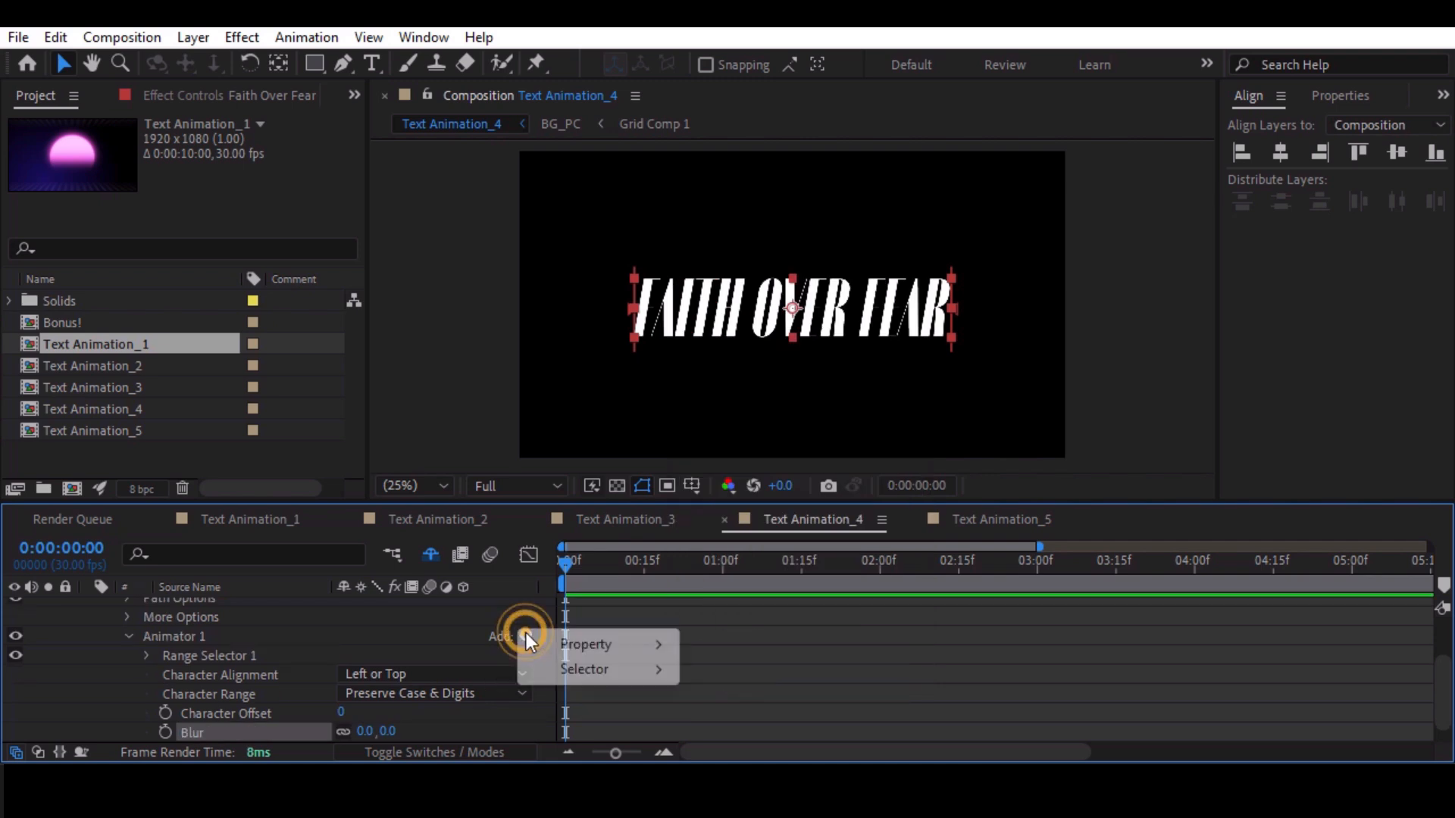
mouse_move(608, 646)
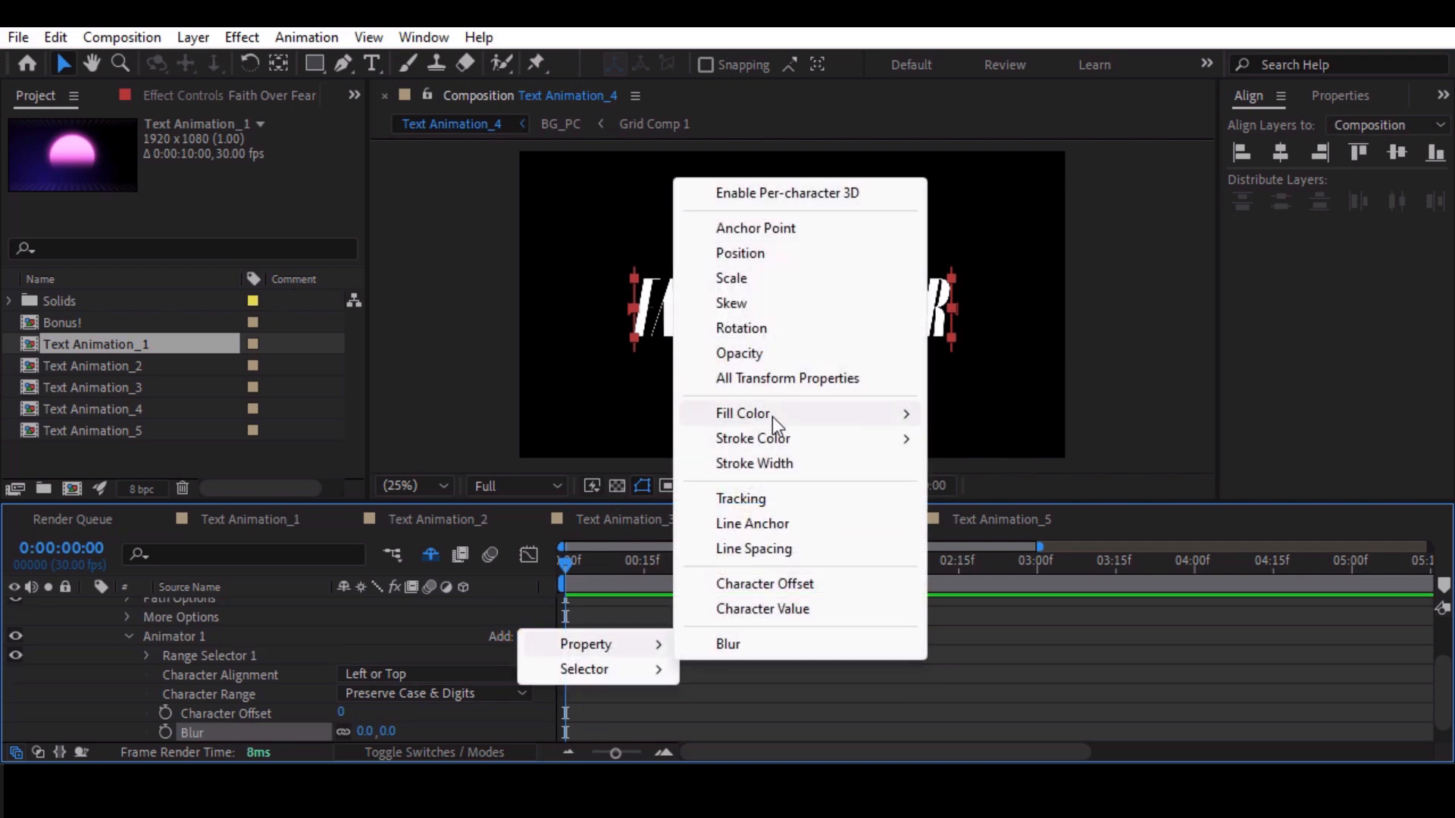
left_click(740, 353)
Set Animator 1's character offset to 4 and its opacity to 0%.
scroll(350, 651, "down", 1)
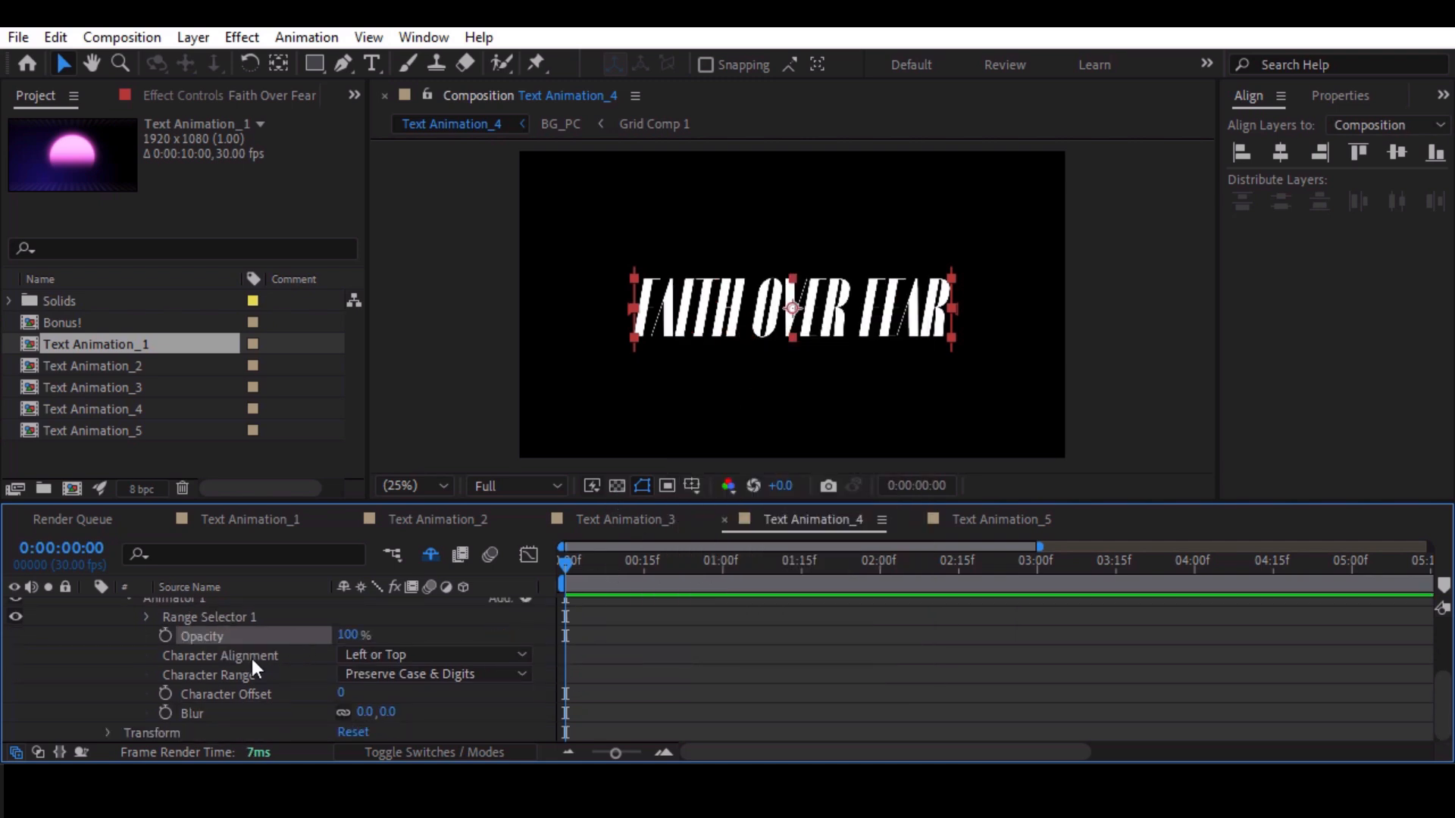
left_click(341, 692)
type("4")
key("Return")
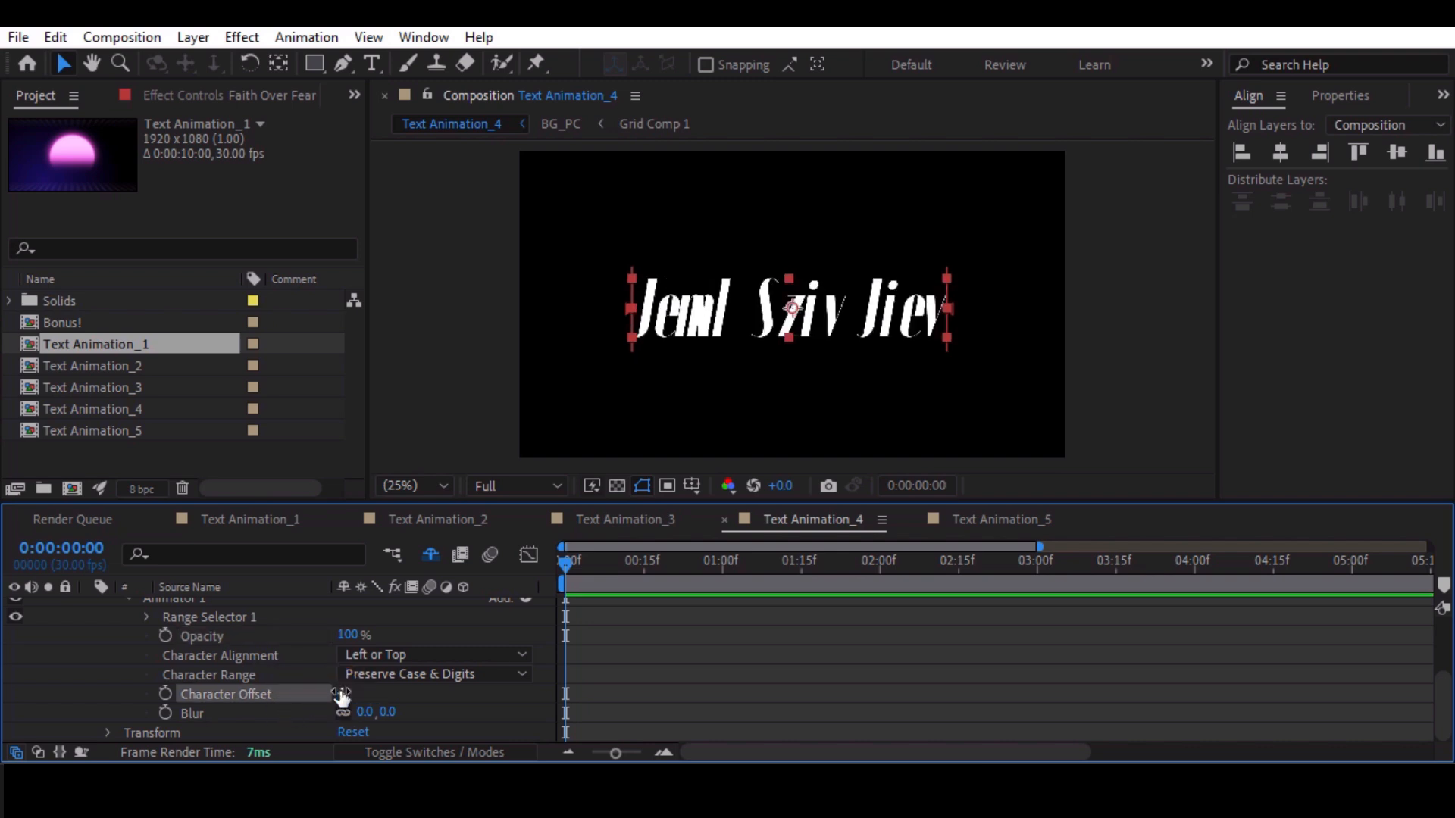
left_click(347, 635)
type("0")
key("Return")
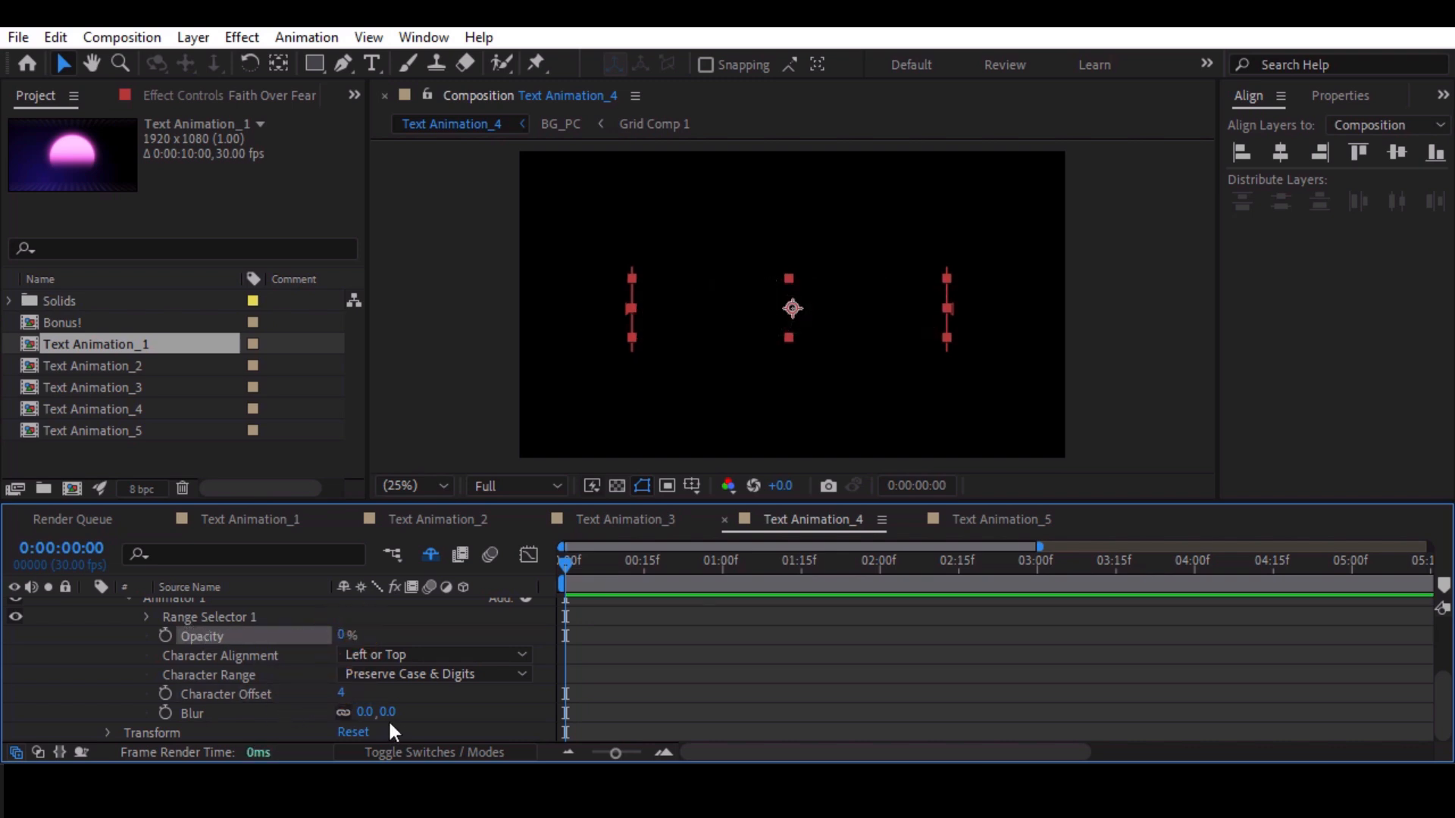
Set Animator 1's blur to 100 in Text Animation_4.
left_click(387, 711)
type("100")
key("Return")
Expand Range Selector 1's advanced options and change the selector's shape from Square to Ramp Up.
scroll(117, 698, "up", 3)
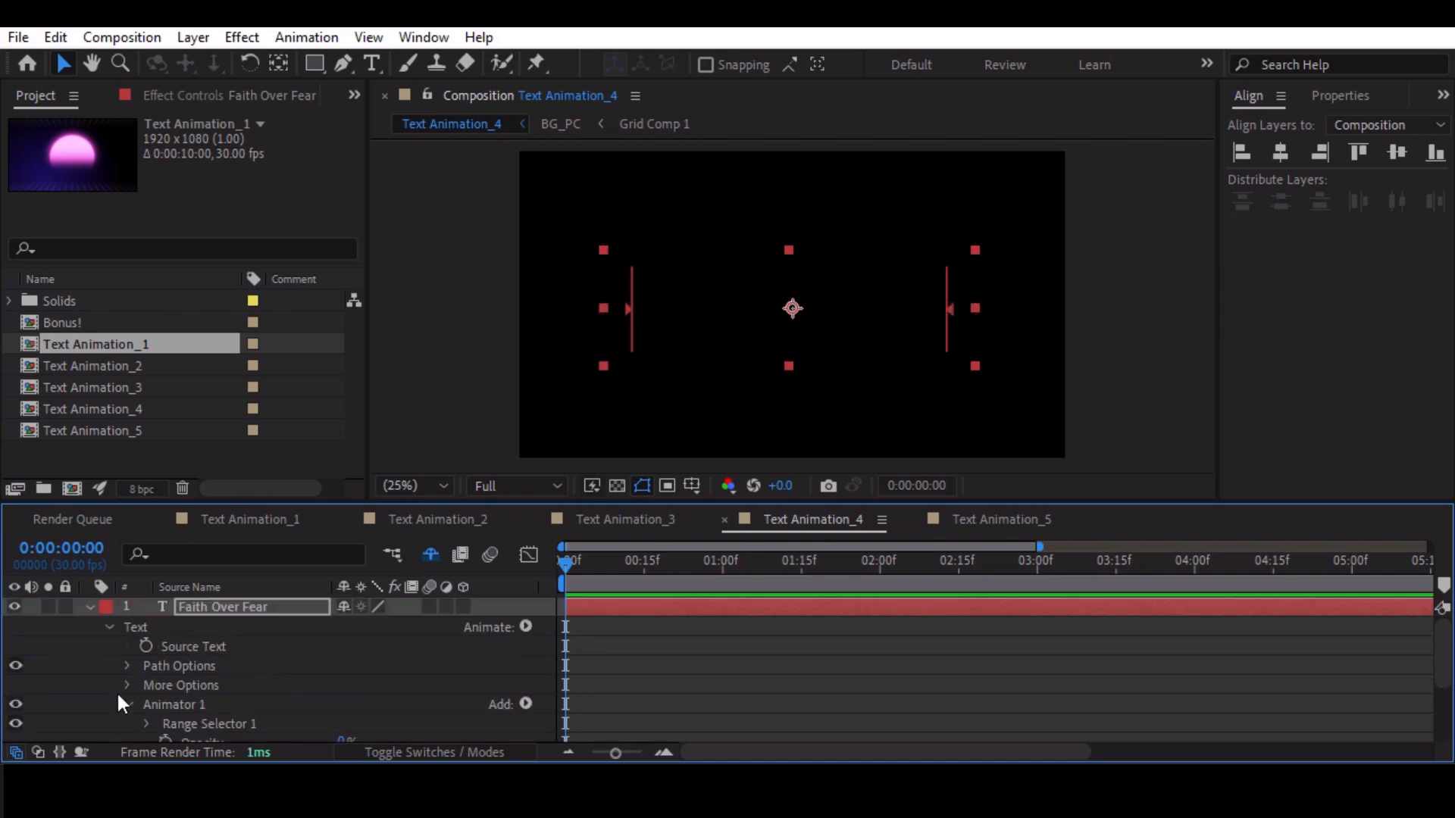
scroll(139, 726, "down", 3)
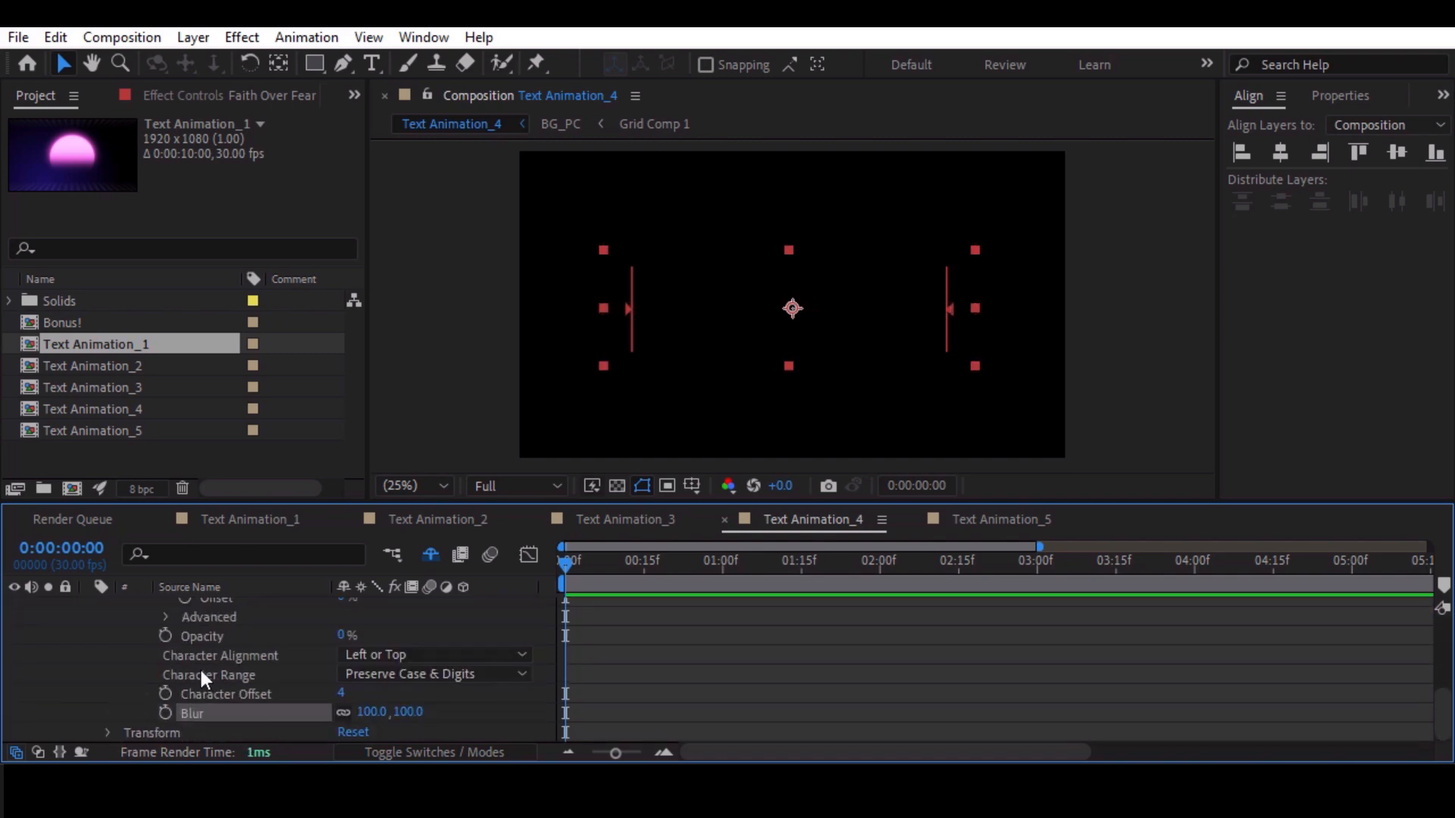
left_click(167, 620)
left_click(380, 704)
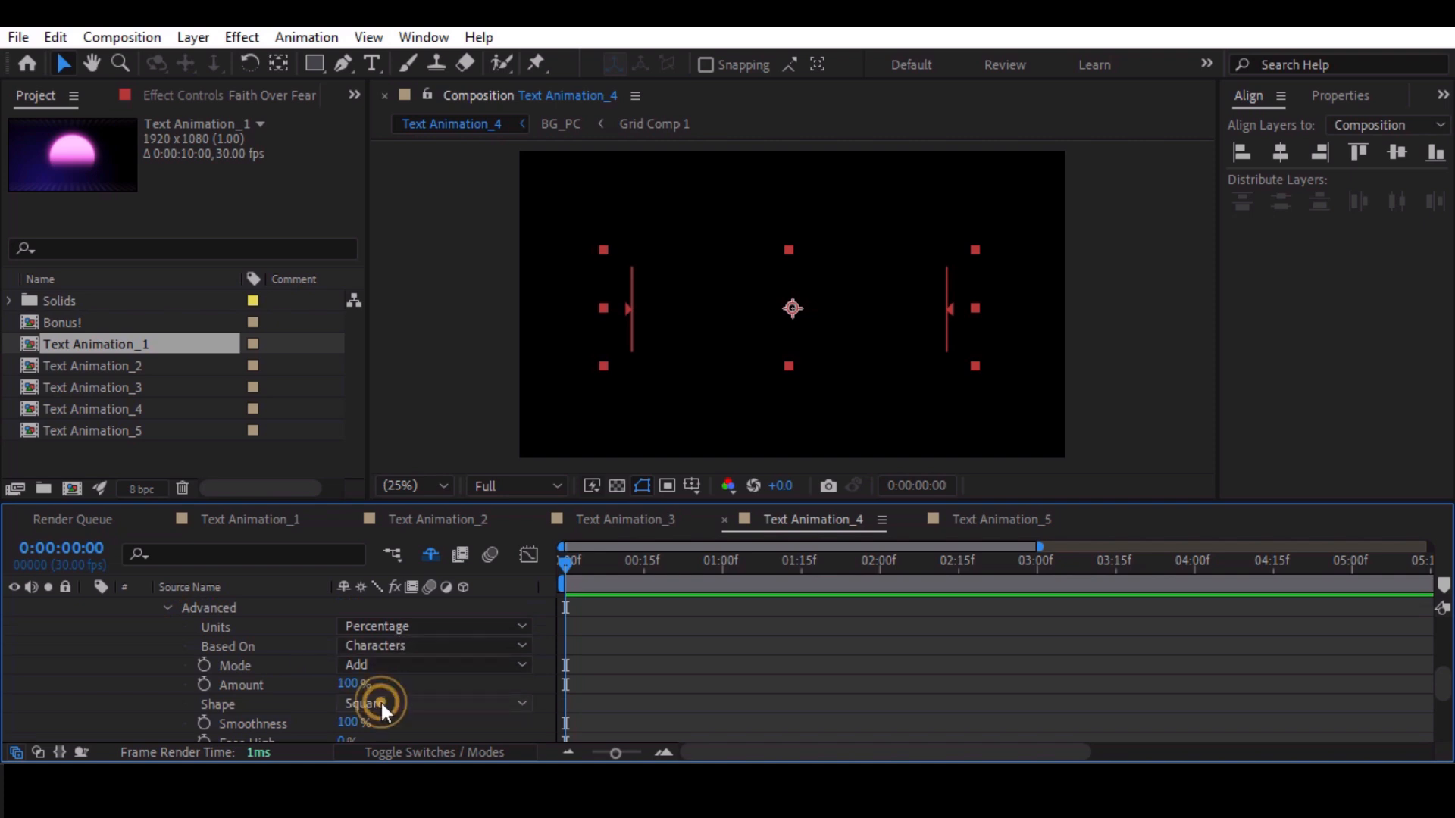
left_click(407, 579)
Keyframe Range Selector 1's offset from -100% at frame 0 to 100% at frame 20, and preview the reveal.
scroll(379, 667, "up", 3)
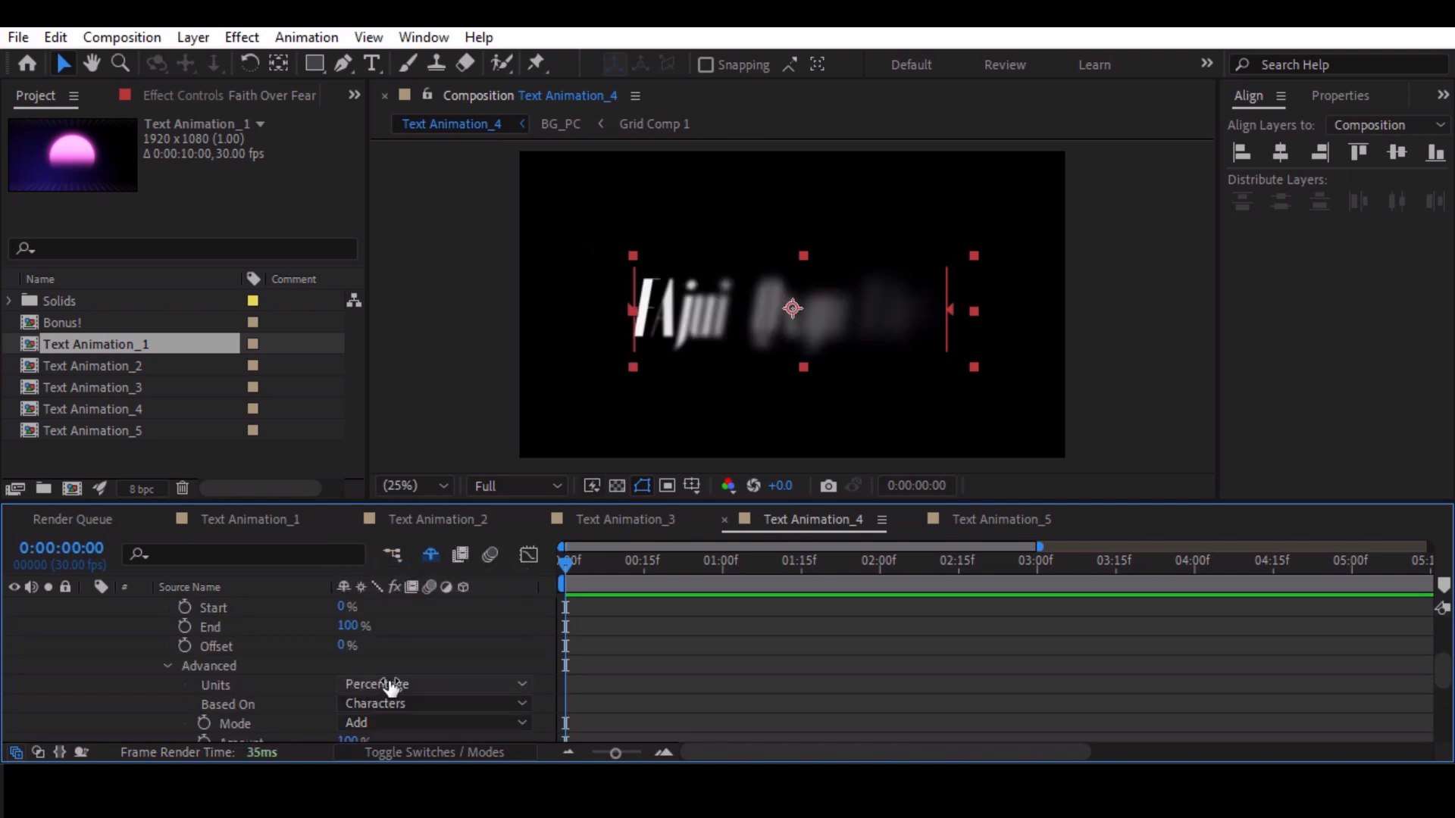
left_click_drag(341, 651, 178, 649)
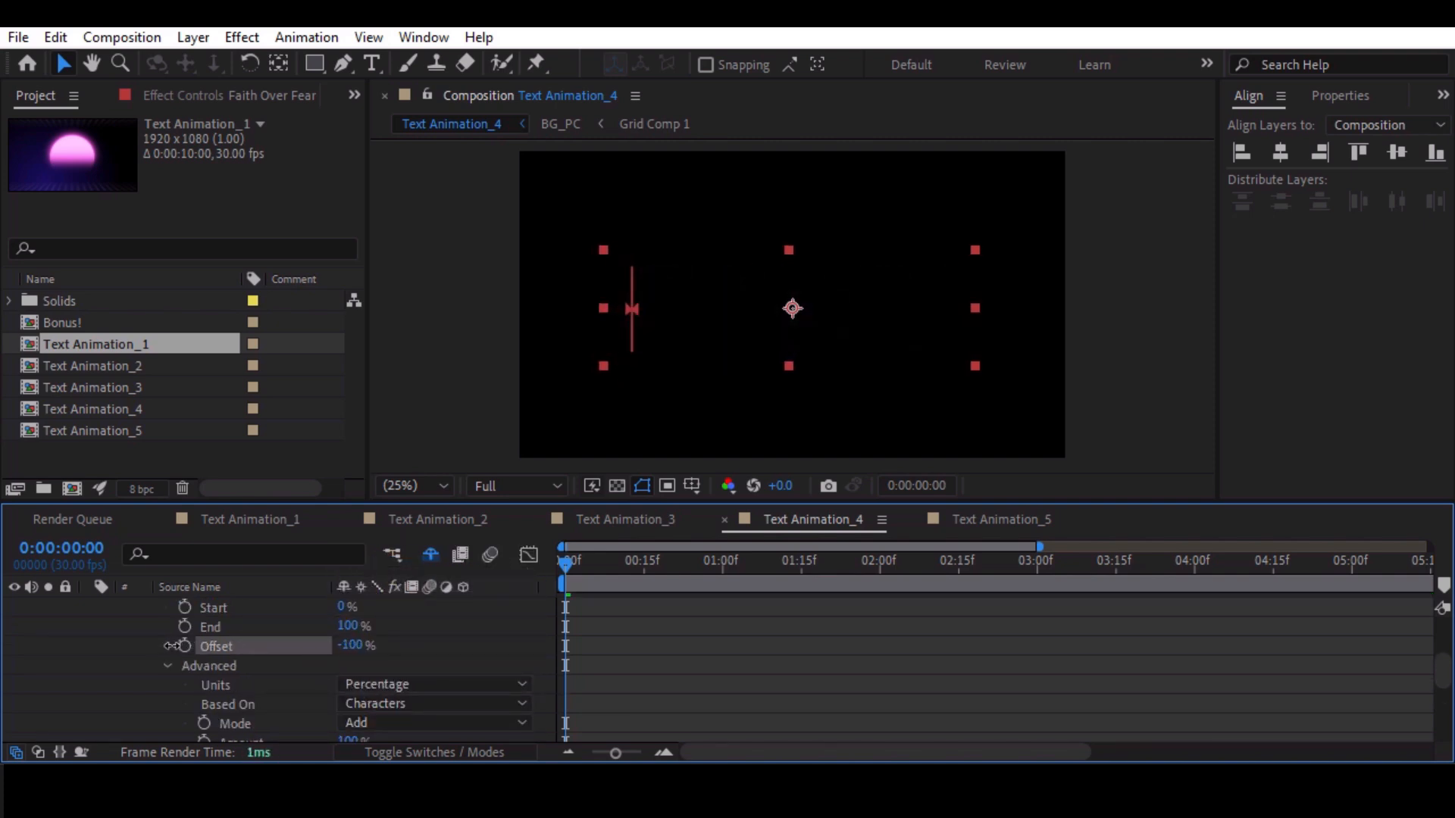
left_click(184, 645)
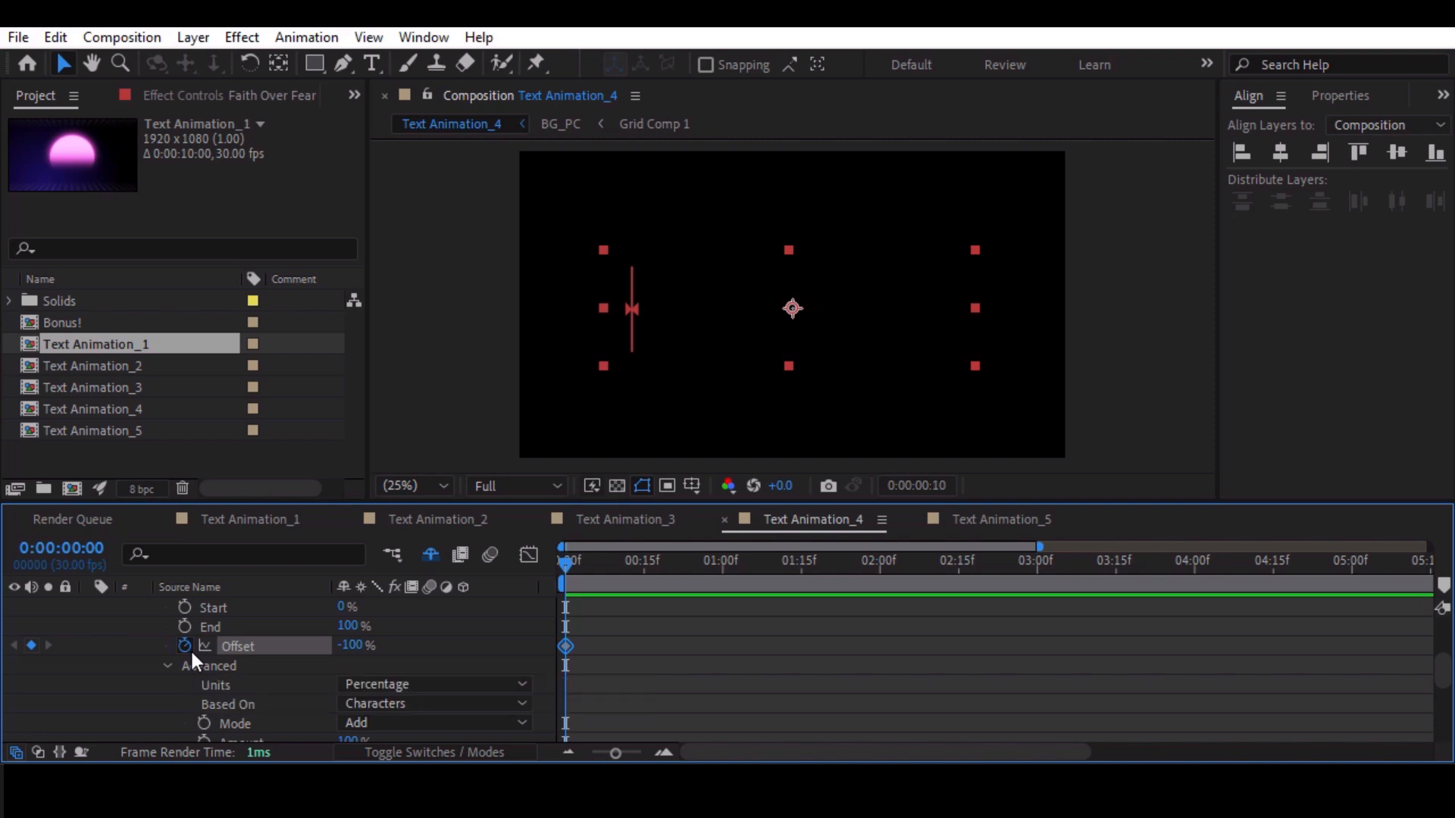
key("shift+Page_Down")
key("shift+Page_Down")
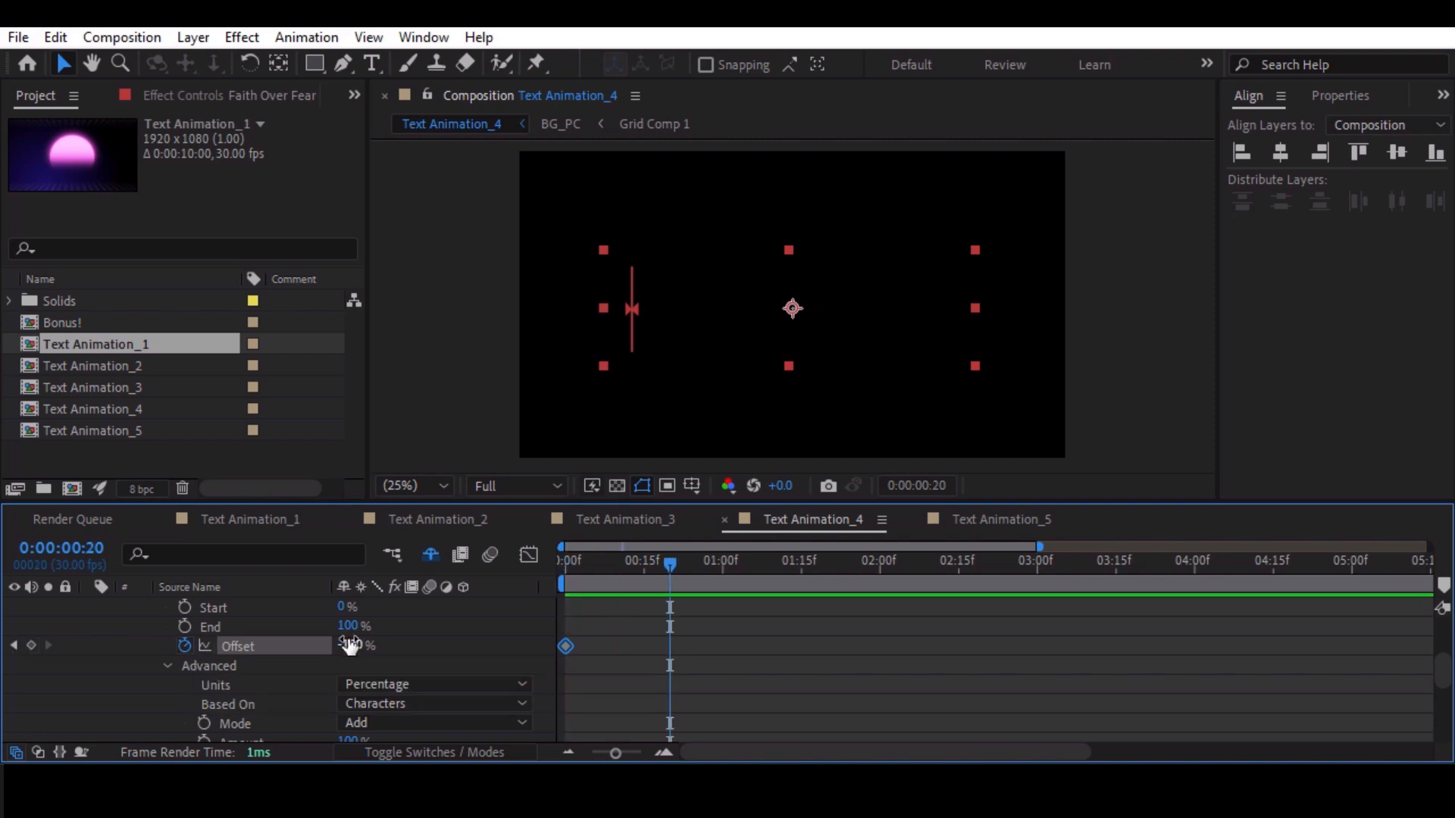
left_click_drag(350, 646, 620, 653)
left_click(601, 561)
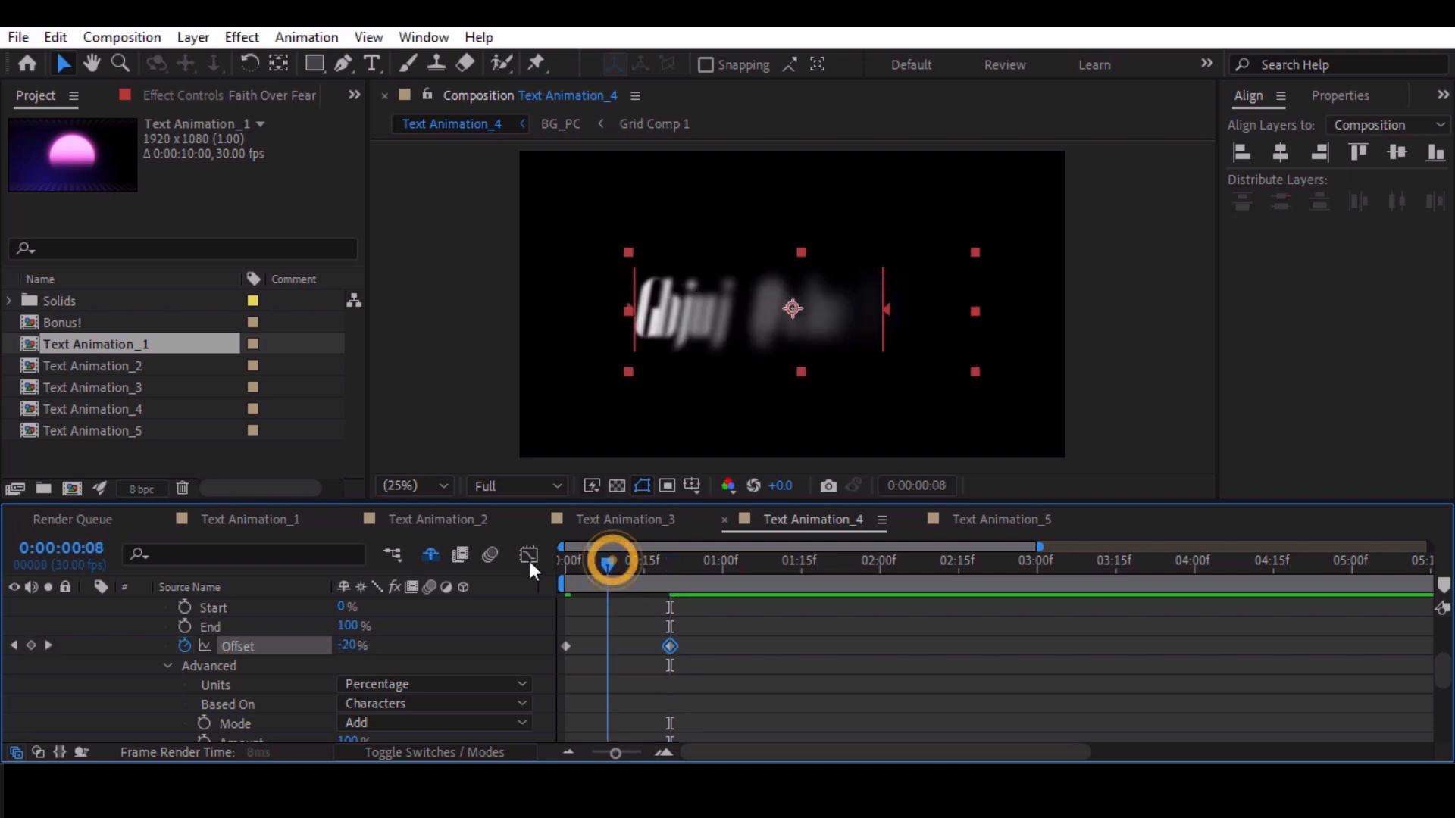
left_click(916, 640)
left_click_drag(606, 578, 661, 577)
Try an Ease High of 100% on Range Selector 1 and undo it.
scroll(244, 631, "down", 4)
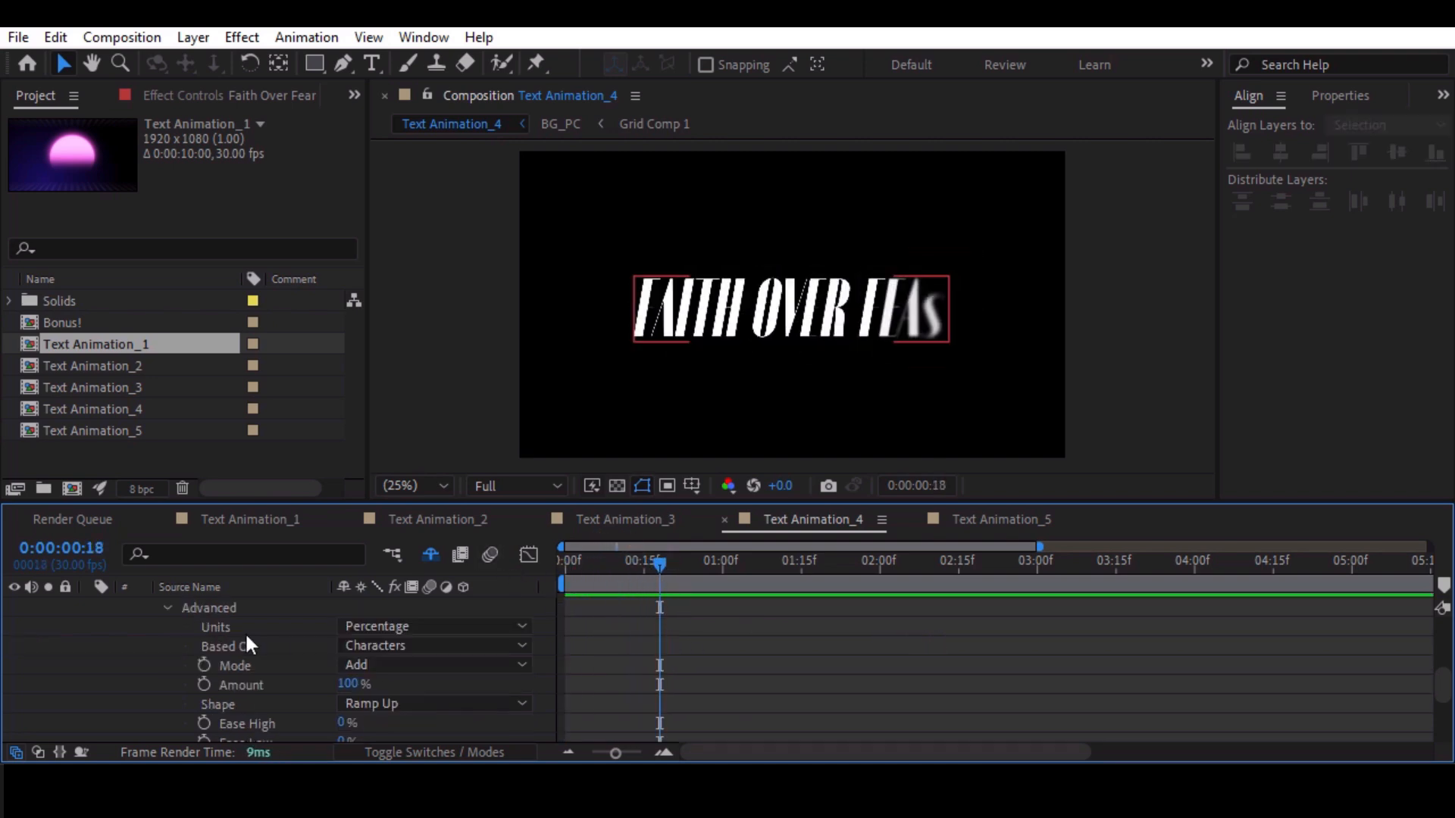
left_click(348, 664)
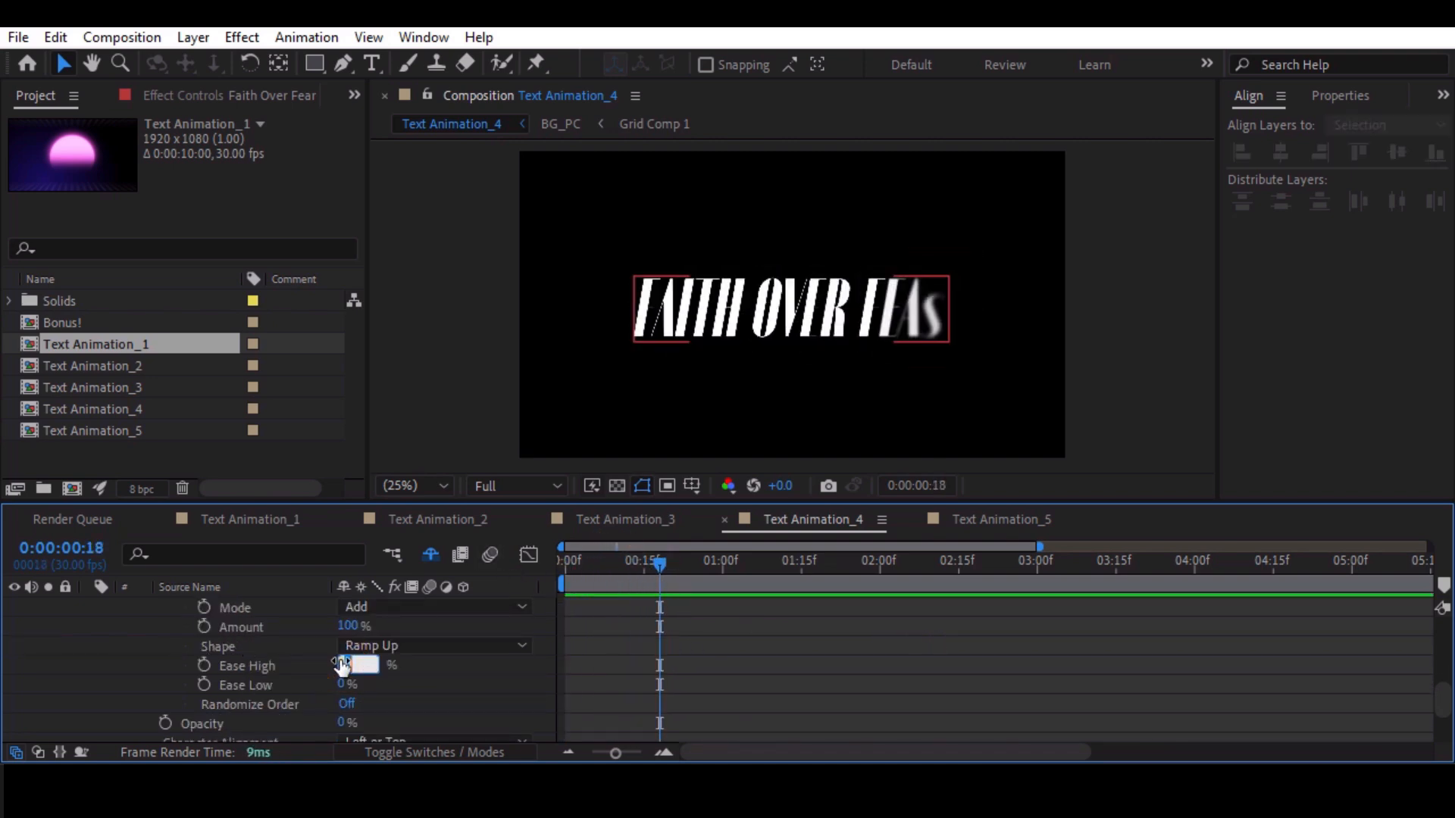
type("100")
left_click(459, 679)
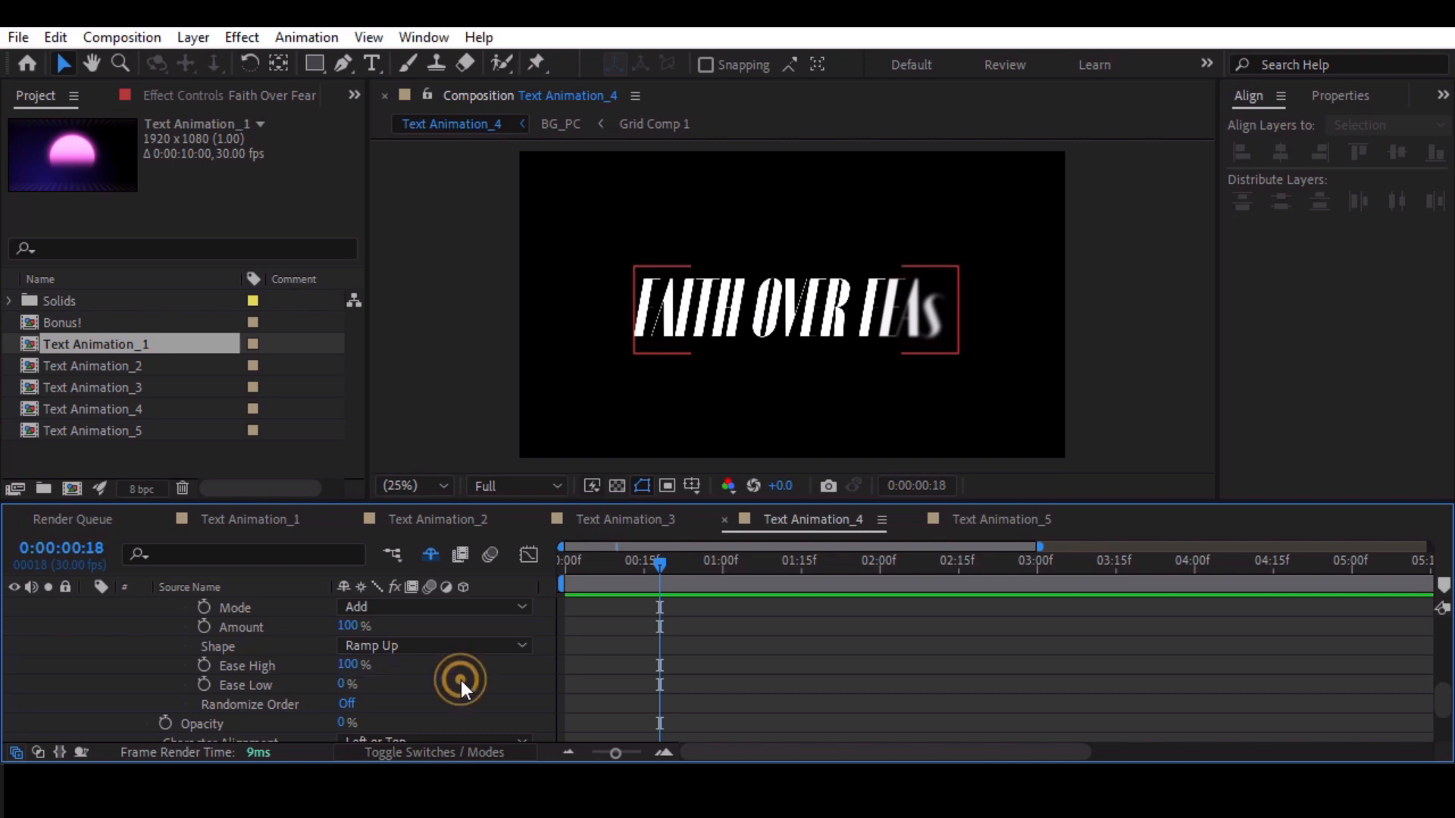
key("ctrl+z")
Set Range Selector 1's Ease Low to 100% and play back the text animation.
left_click(346, 684)
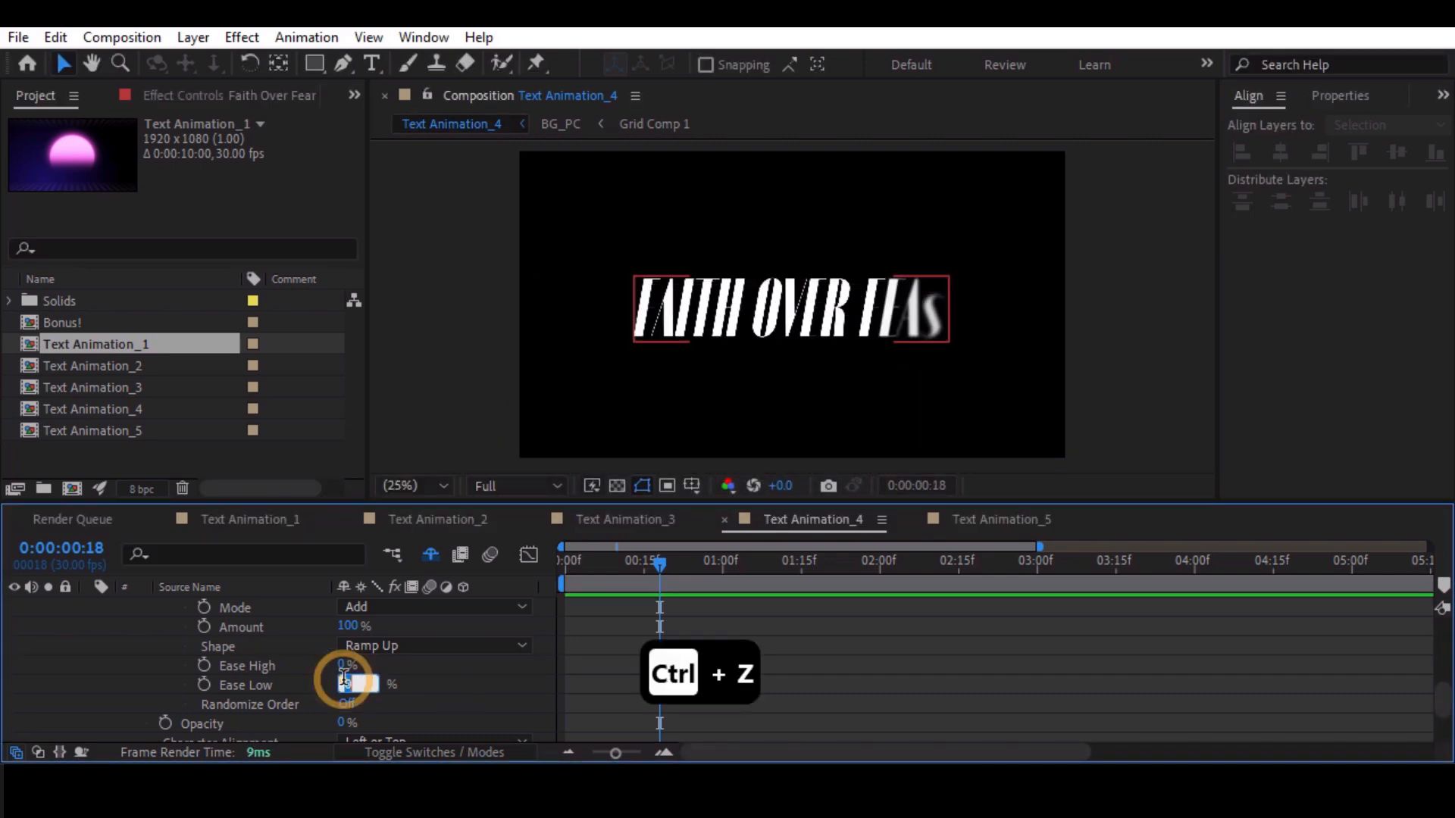
type("100")
key("Return")
key("space")
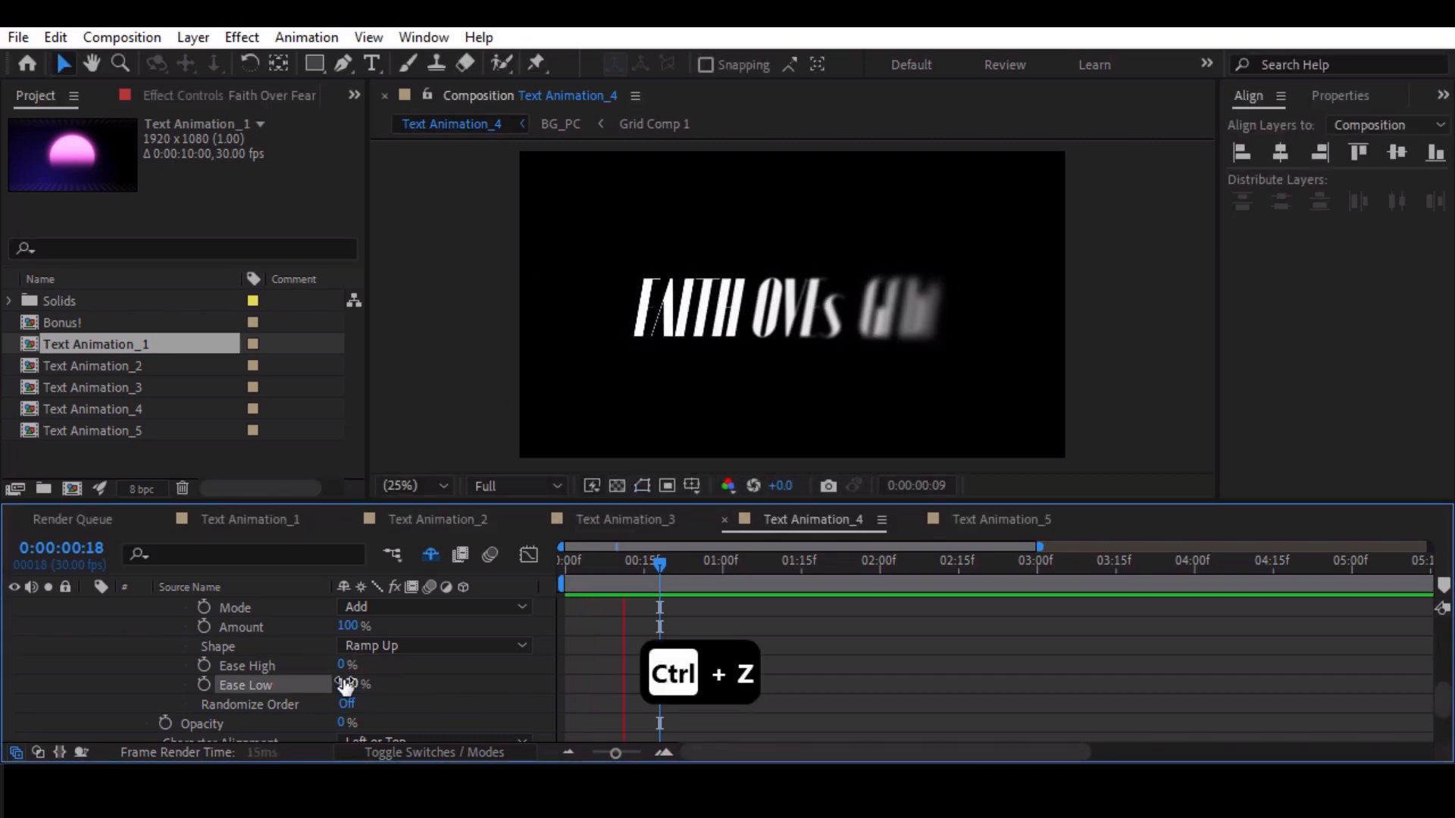
key("space")
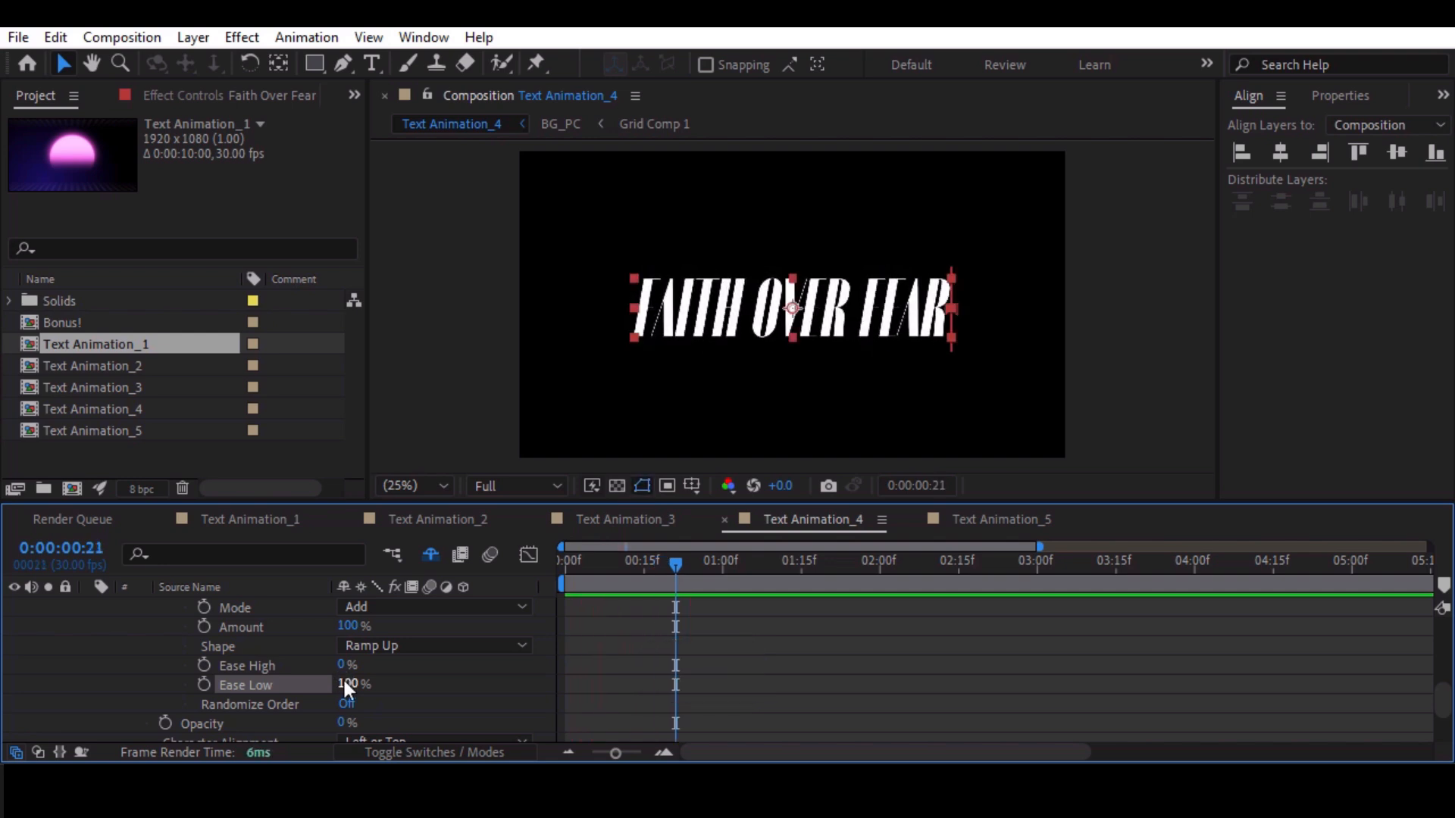
Set Animator 1's blur to 0 and its character offset to 16, checking the text partway through the animation.
scroll(325, 683, "down", 3)
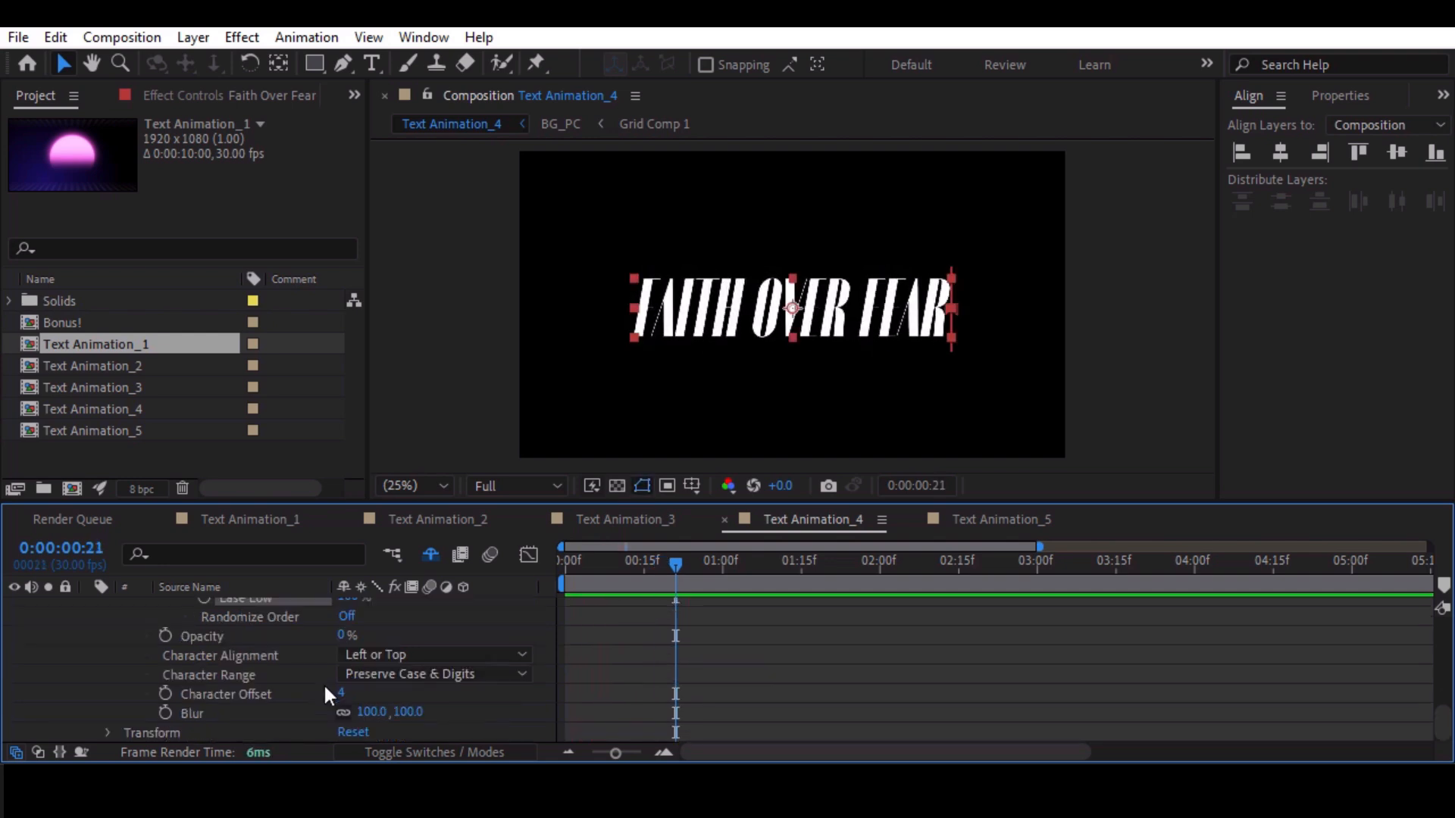
left_click(407, 713)
type("0")
key("Return")
left_click_drag(712, 568, 603, 572)
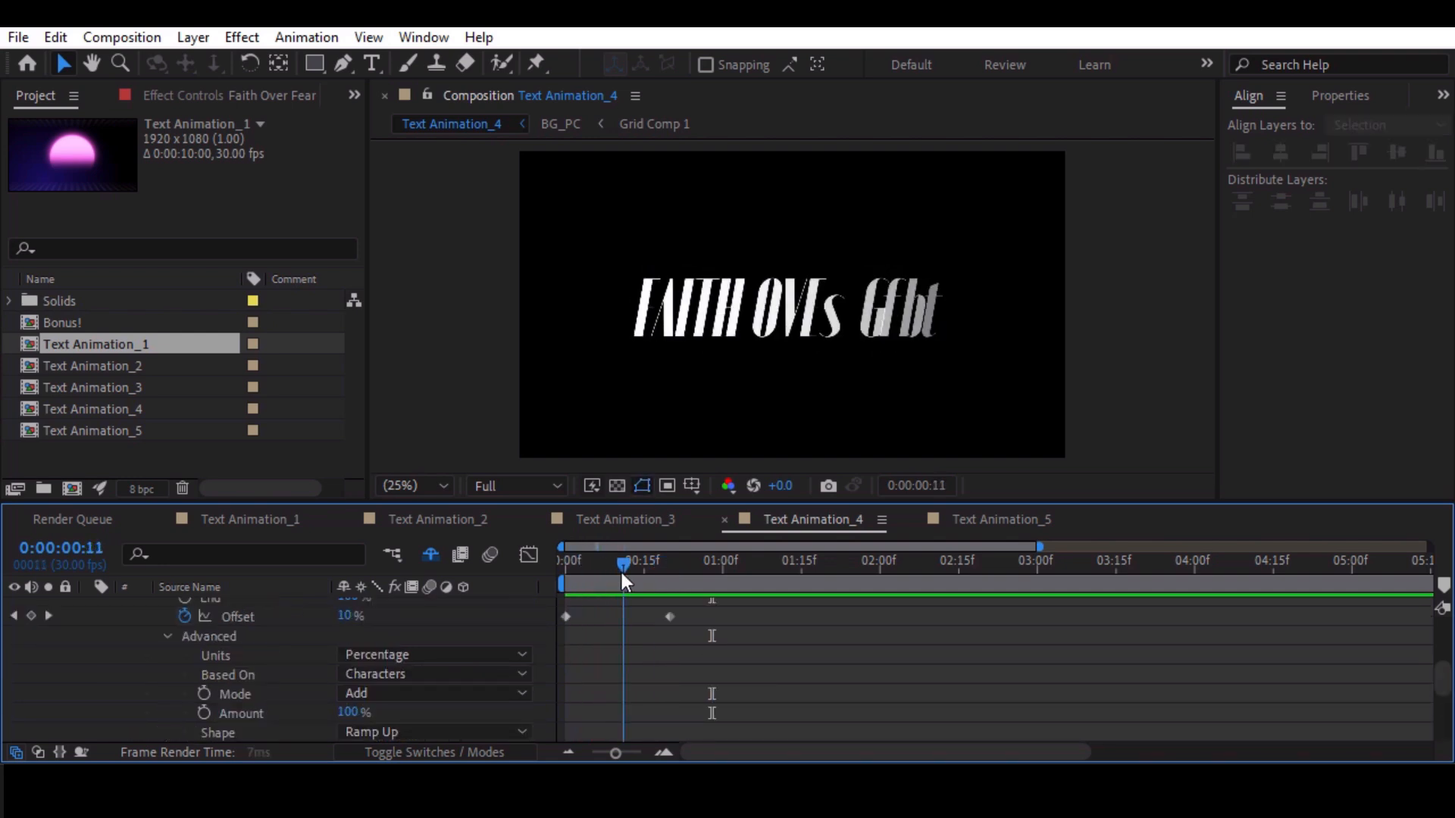
scroll(315, 658, "down", 3)
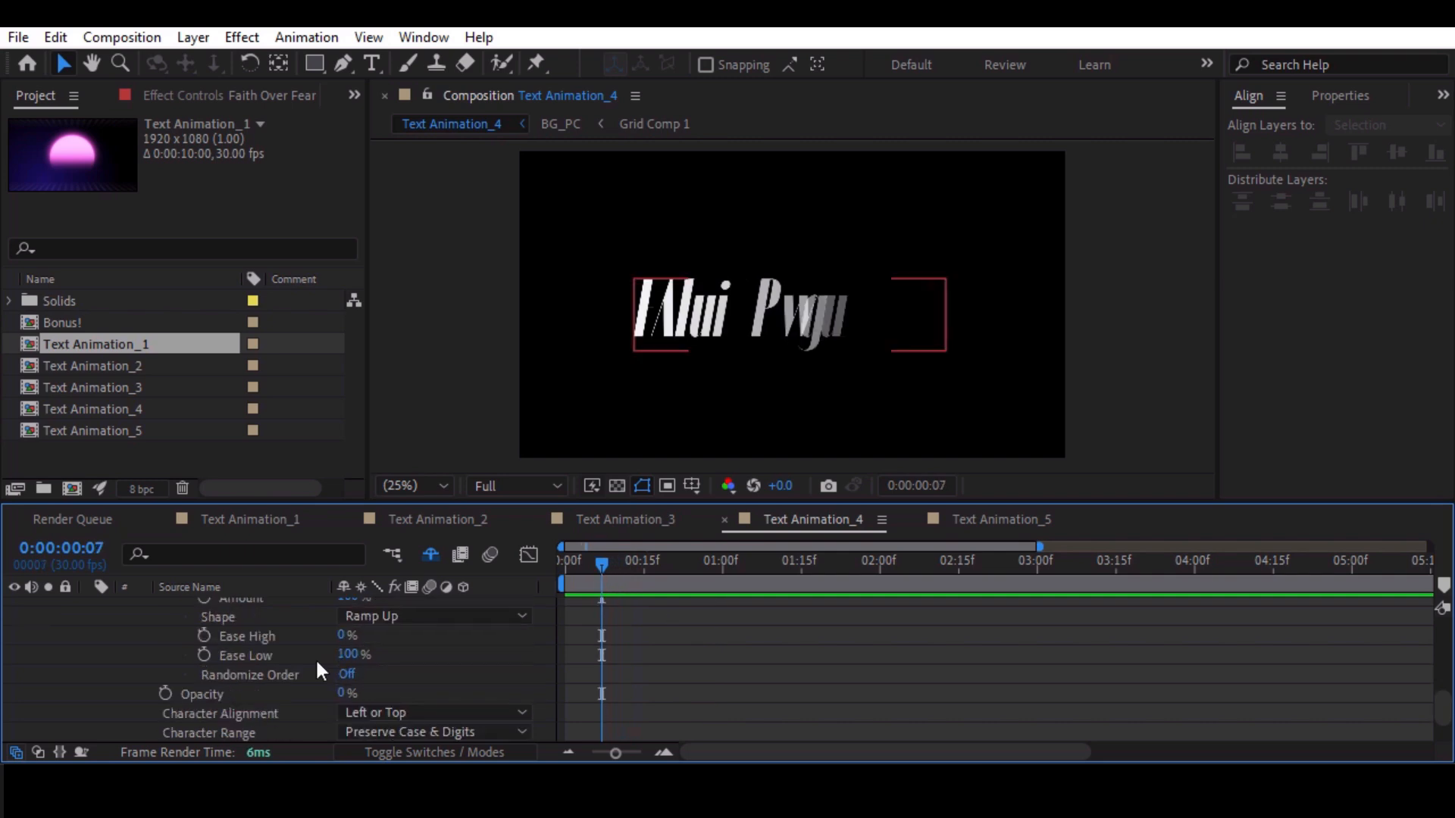
scroll(274, 667, "down", 3)
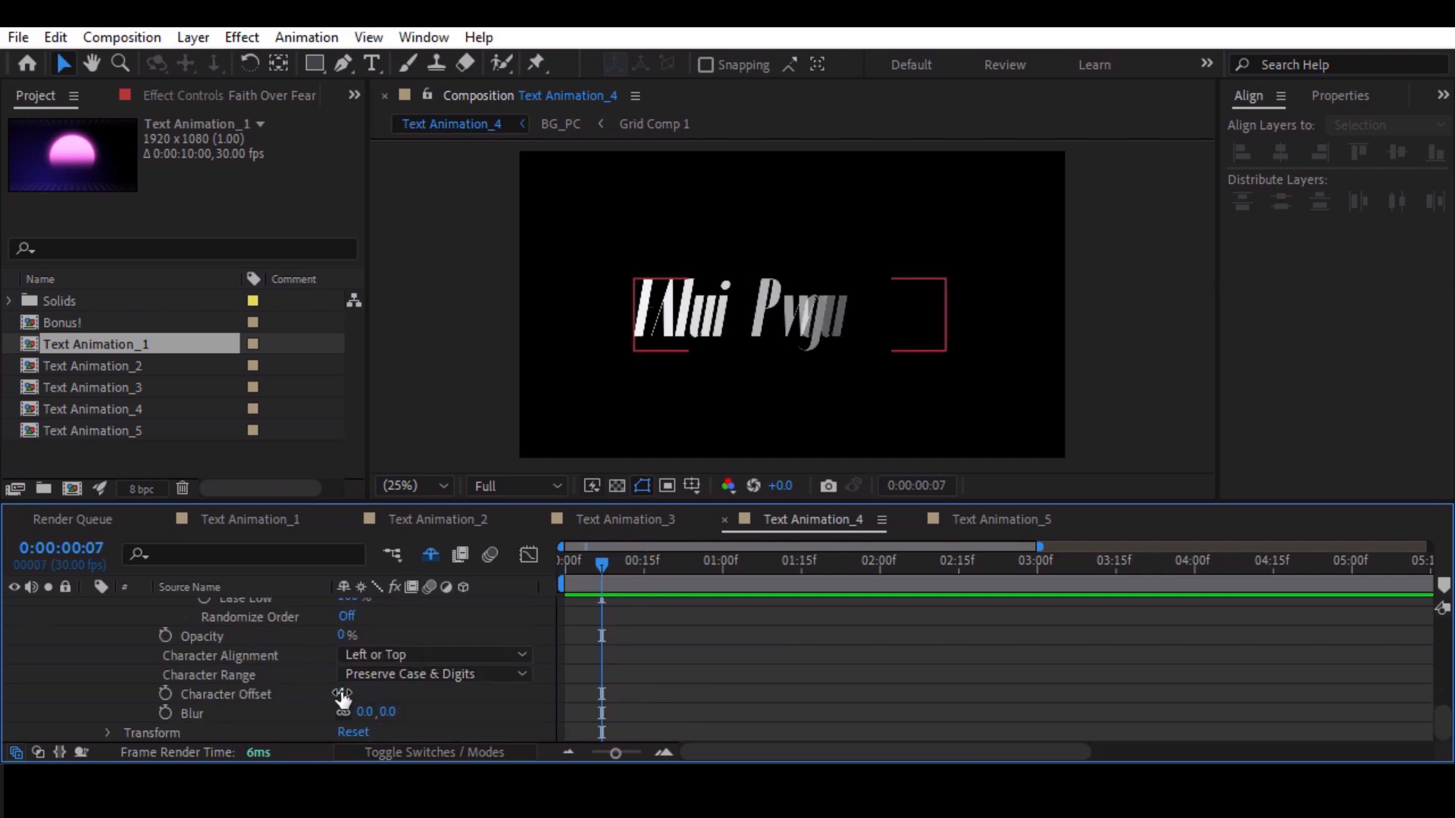
left_click_drag(343, 694, 353, 696)
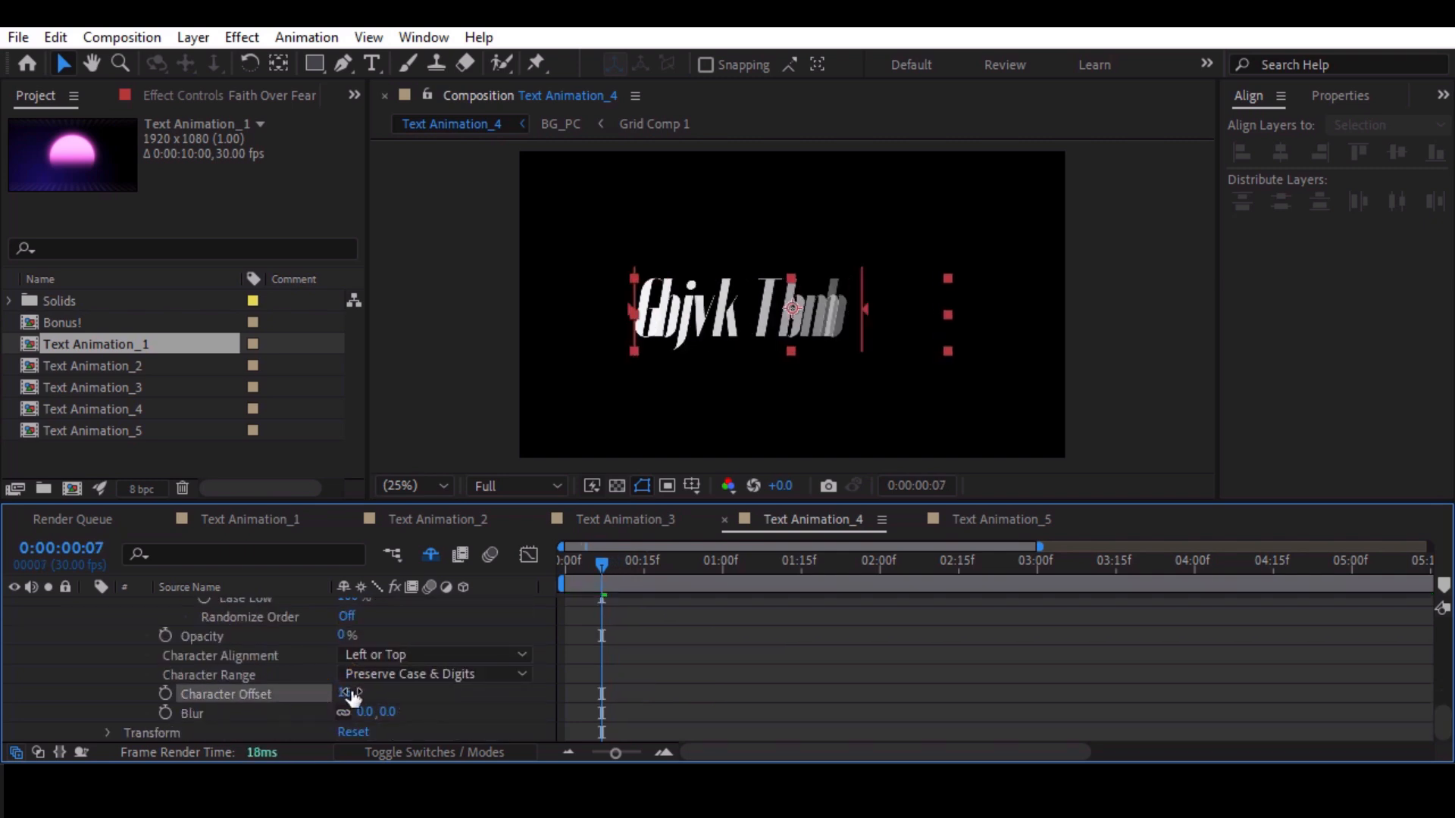
Add an RGB Fill Color property to Animator 1 and change its color to bright green.
scroll(353, 695, "up", 10)
left_click(527, 656)
mouse_move(586, 664)
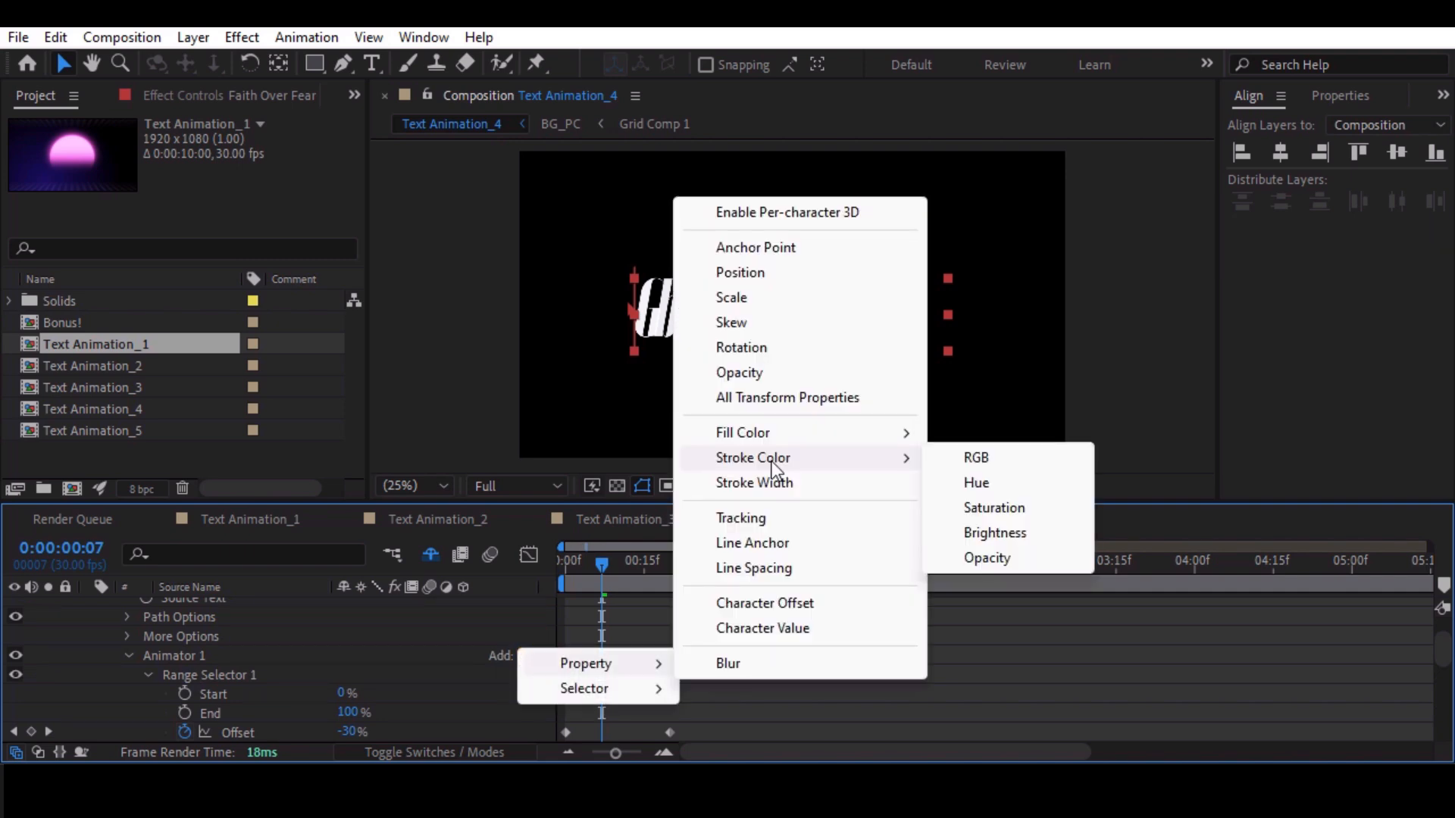
mouse_move(872, 433)
left_click(978, 432)
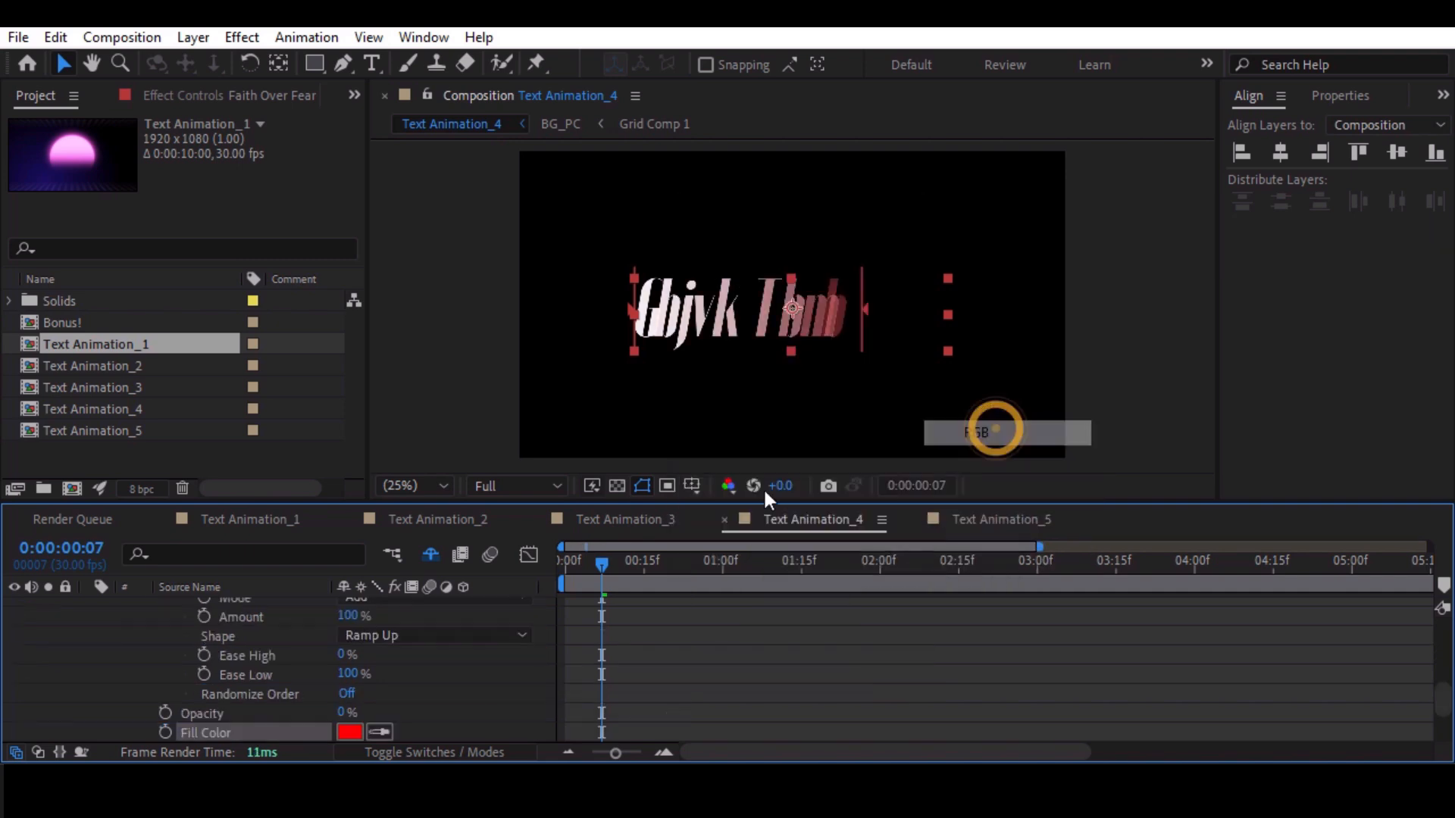
scroll(166, 643, "down", 3)
left_click(349, 636)
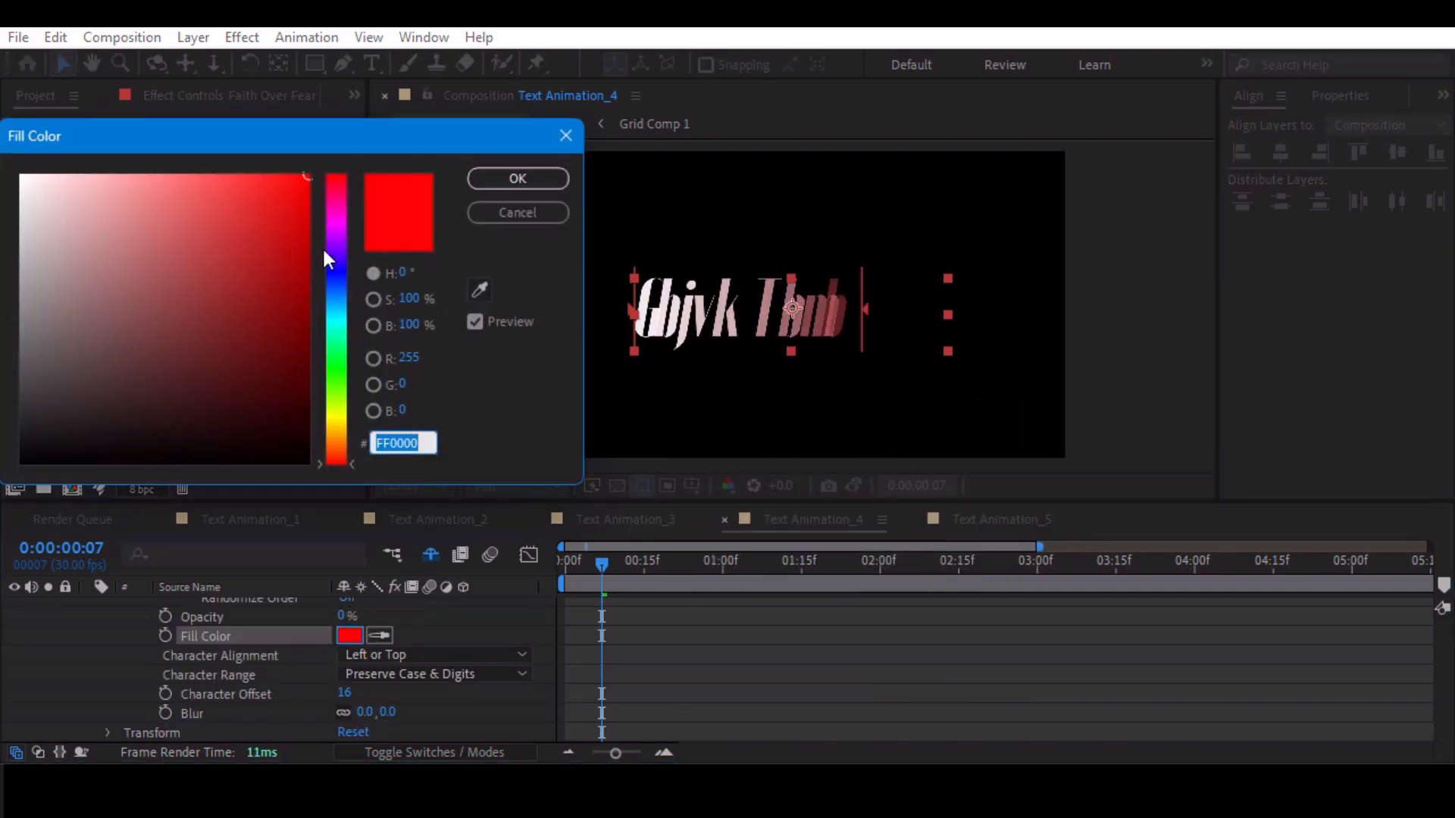
mouse_move(336, 349)
left_mouse_down()
mouse_move(338, 394)
mouse_move(340, 348)
left_mouse_up()
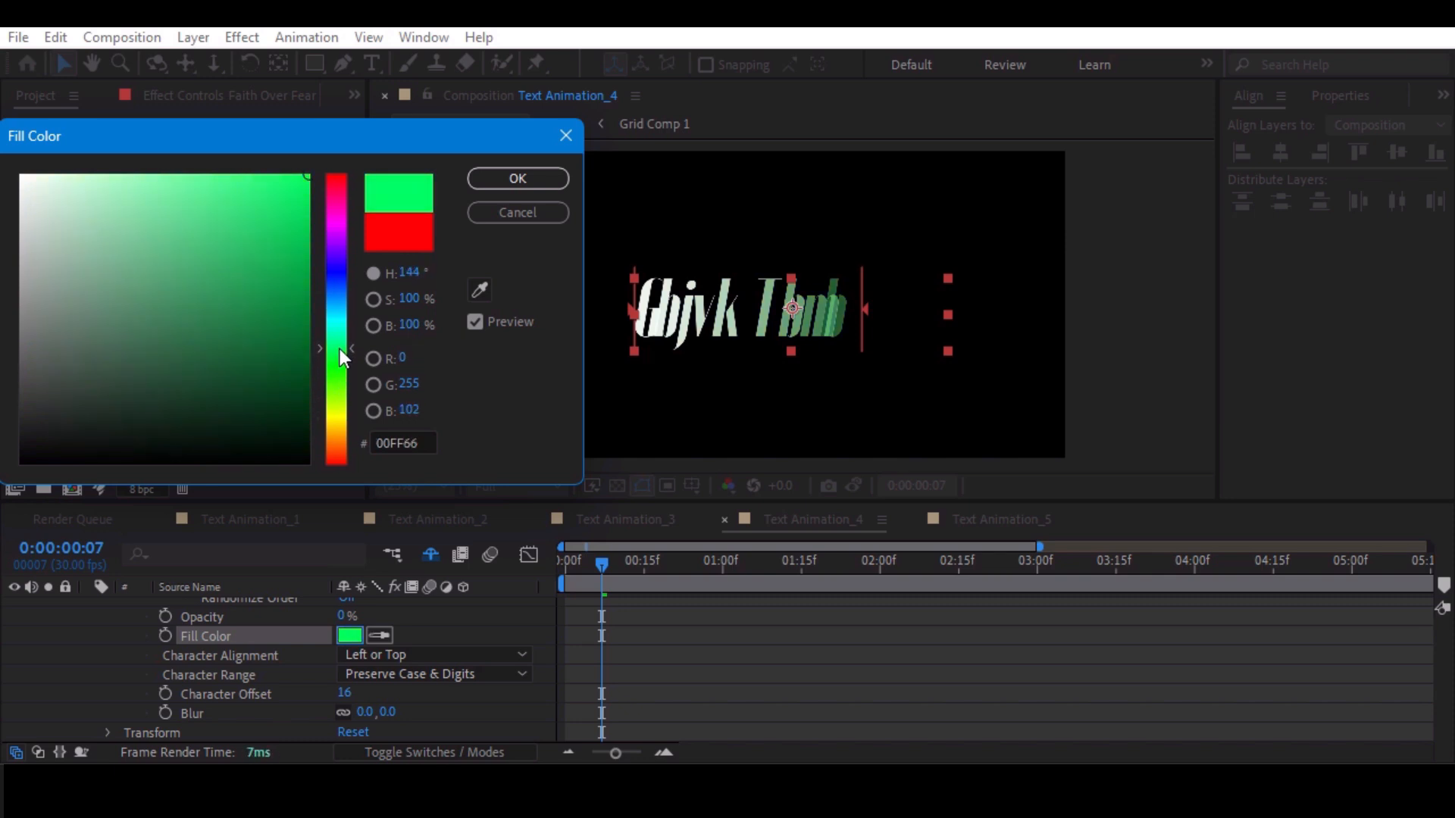
left_click(529, 179)
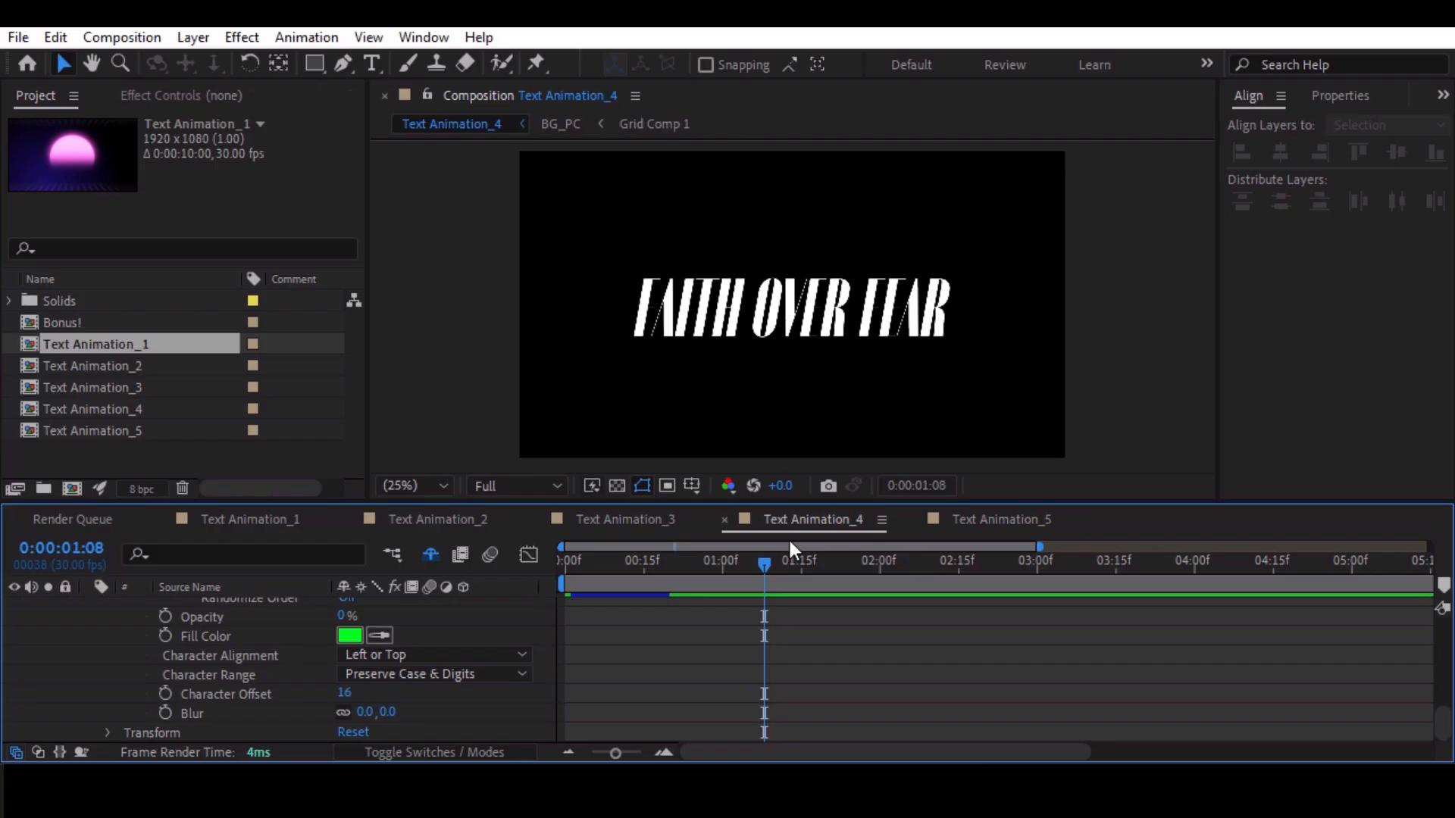
Collapse the finished text layer, switch to the Text Animation_5 composition and add a Scale animator to its Faith Over Fear layer.
scroll(207, 644, "up", 5)
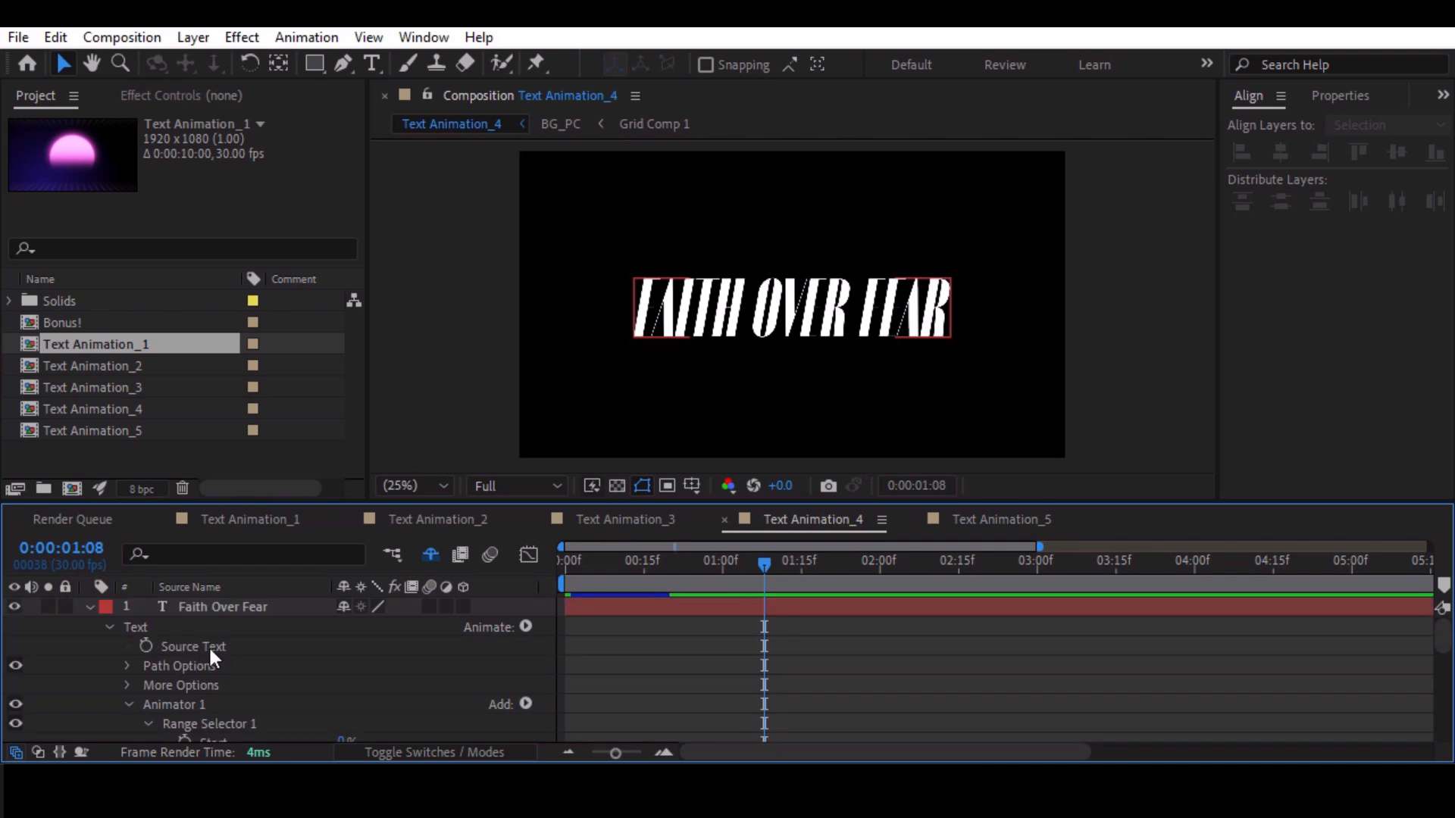
left_click(88, 606)
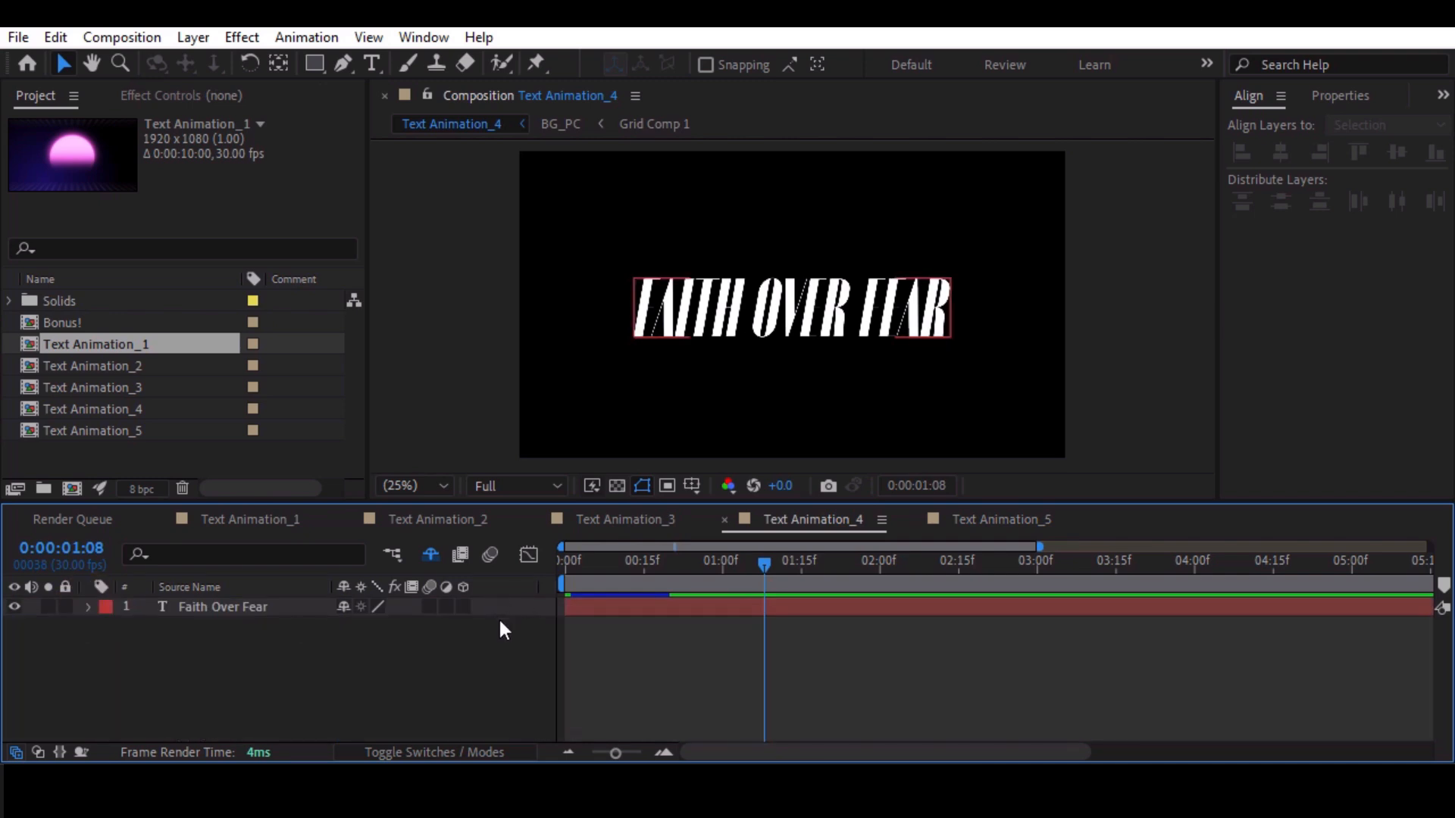
left_click(985, 520)
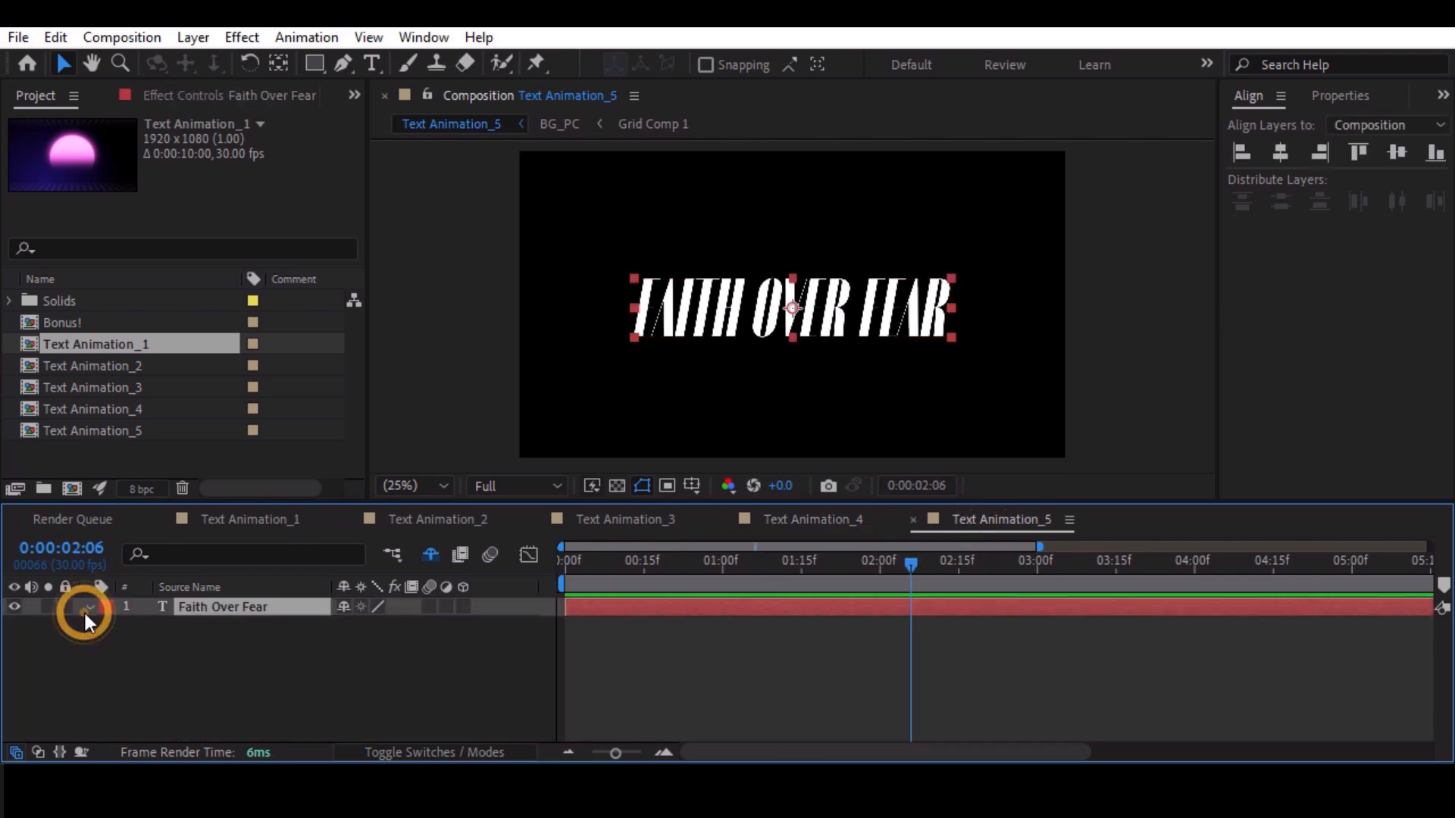
left_click(88, 607)
left_click(525, 627)
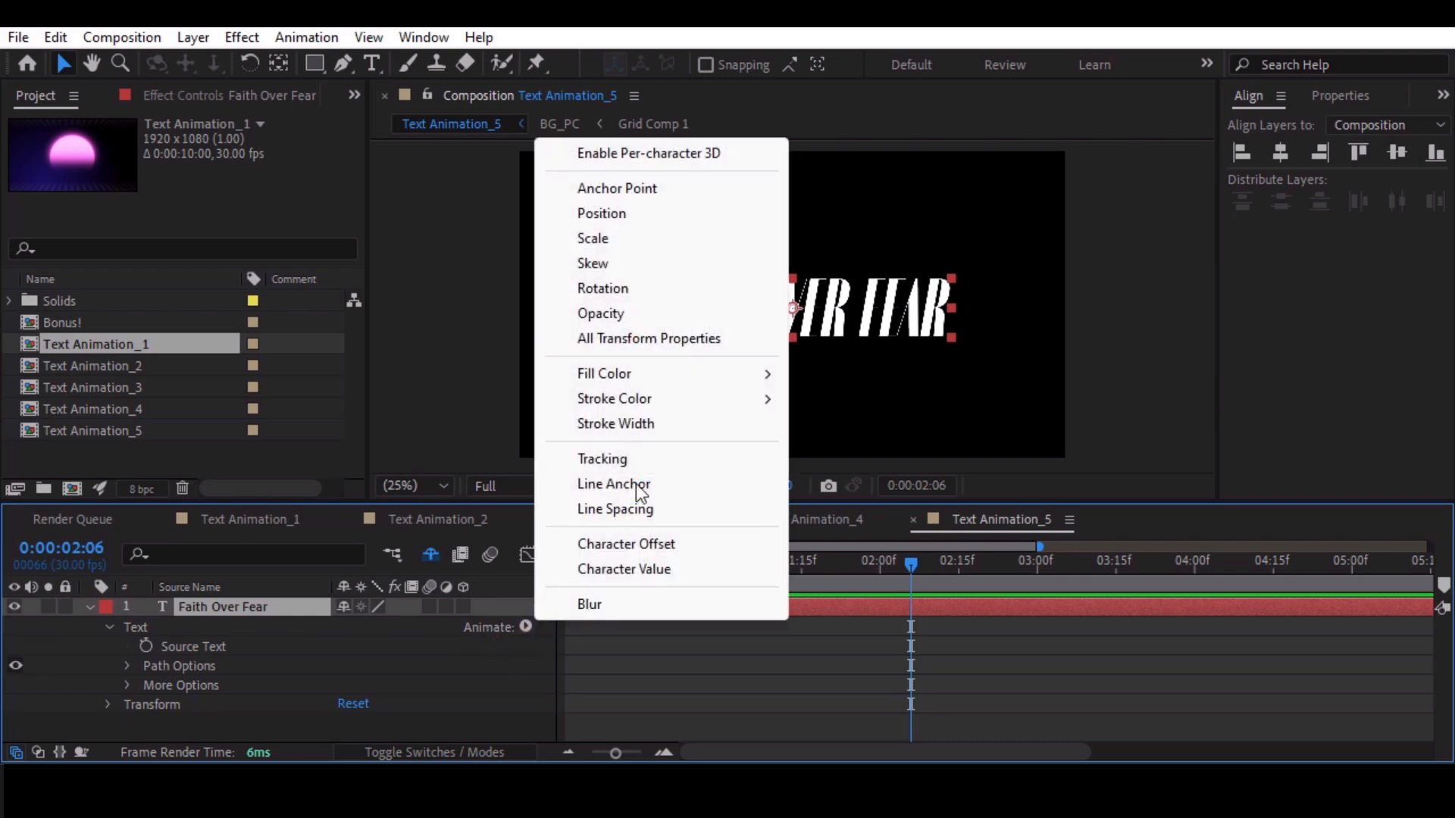
left_click(599, 239)
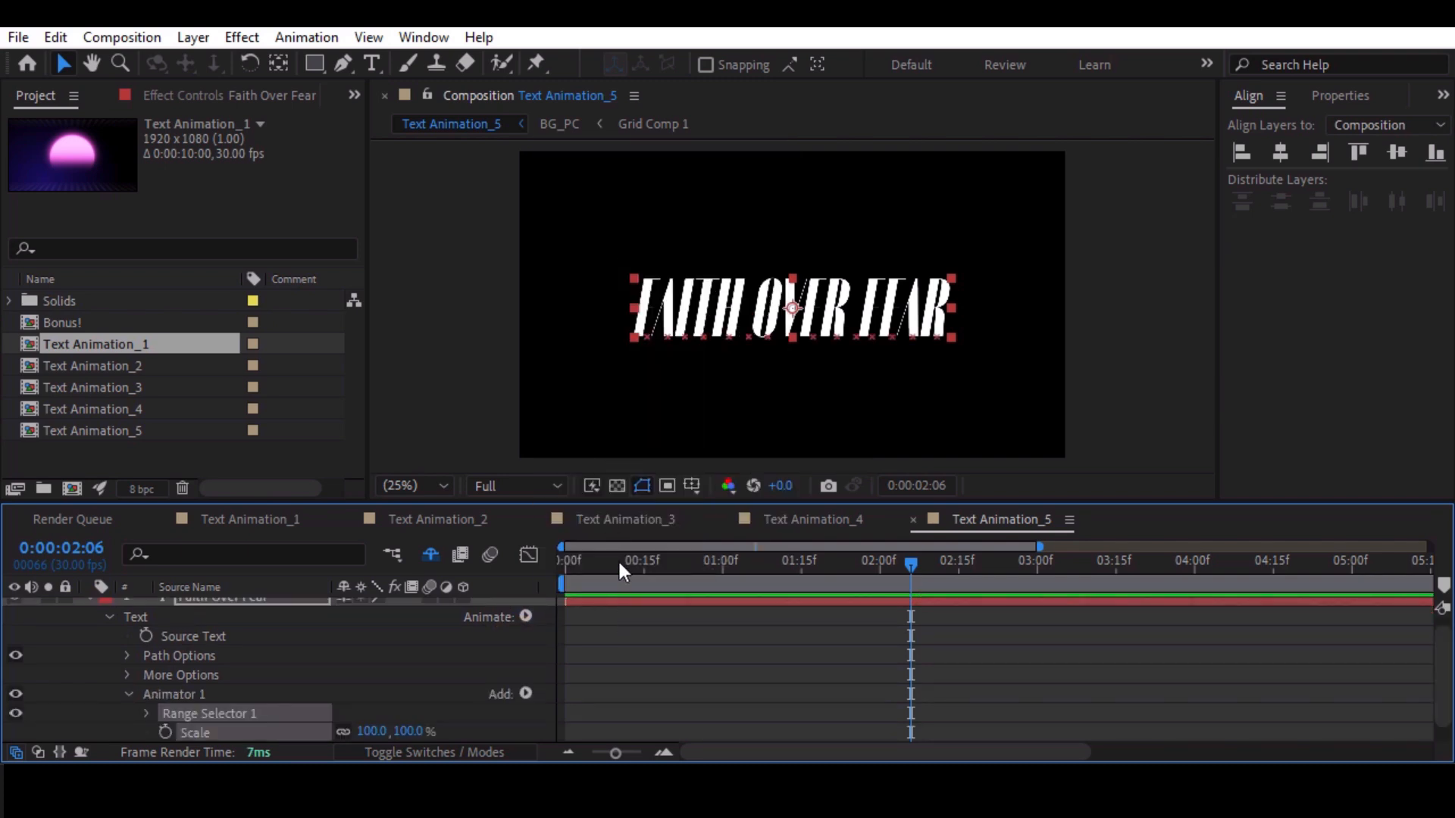
At frame 0, unlink Animator 1's scale dimensions and set the vertical scale to 0%.
left_click_drag(599, 561, 426, 562)
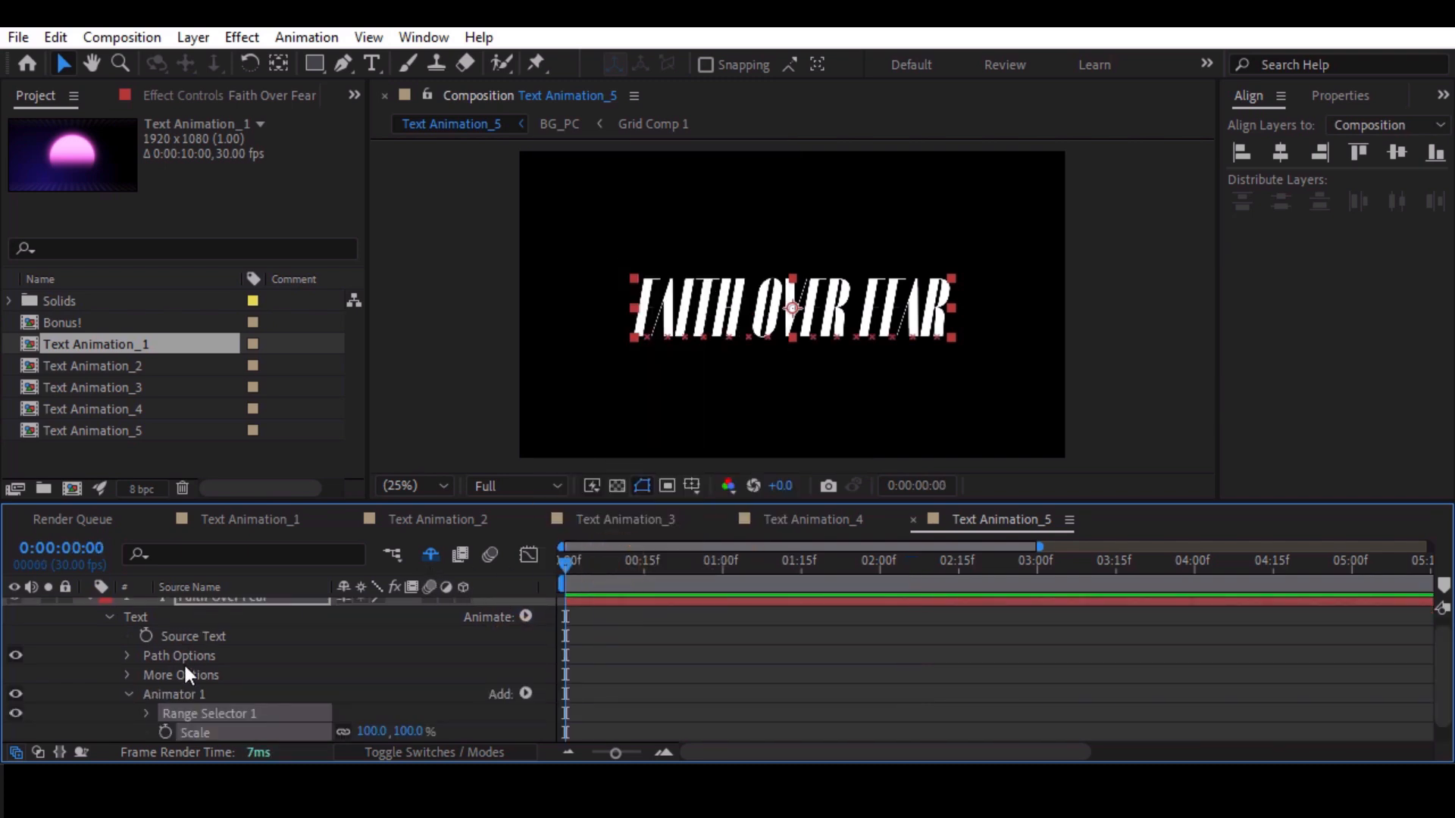
scroll(187, 669, "down", 1)
left_click(341, 711)
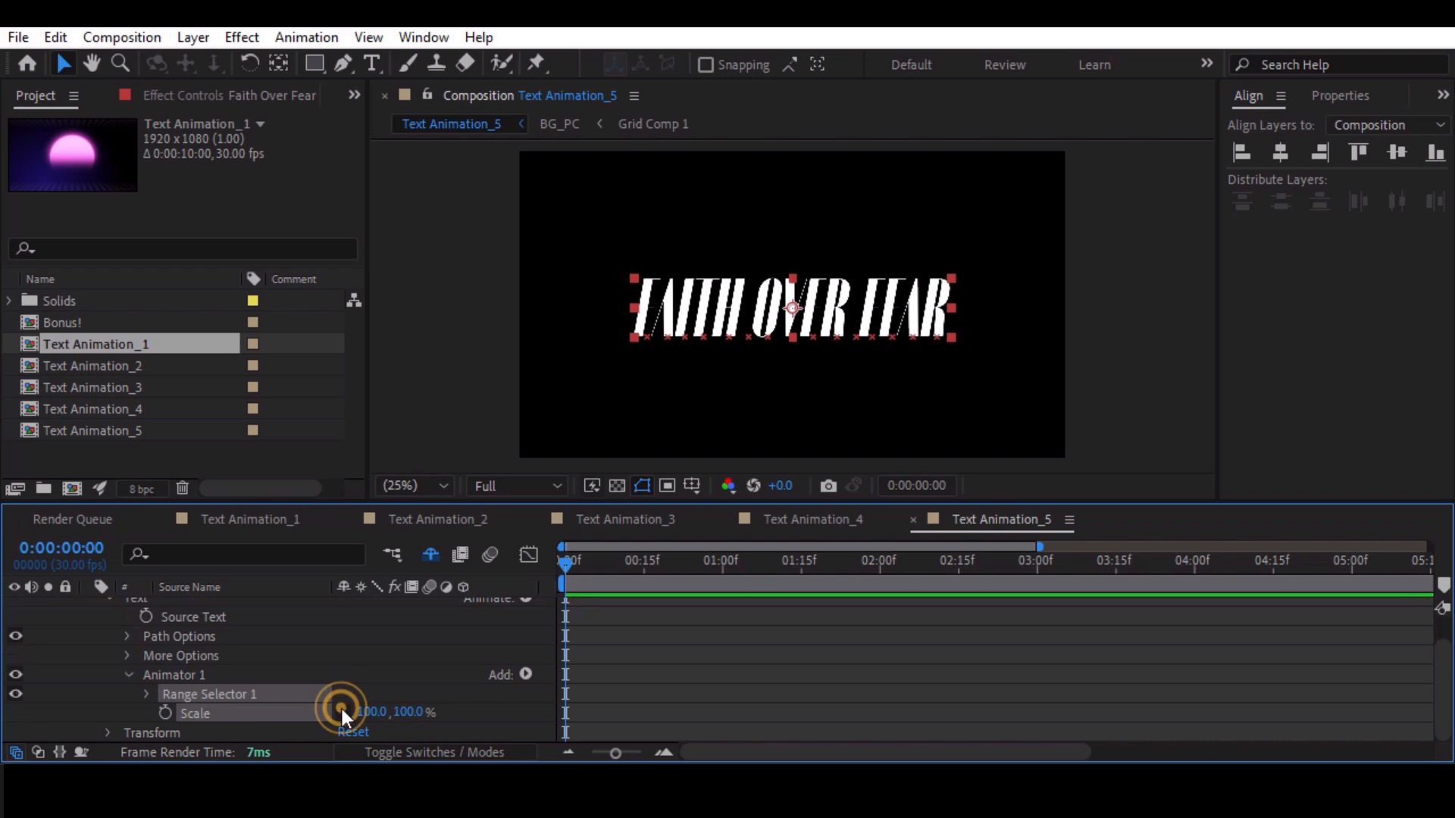
left_click(409, 712)
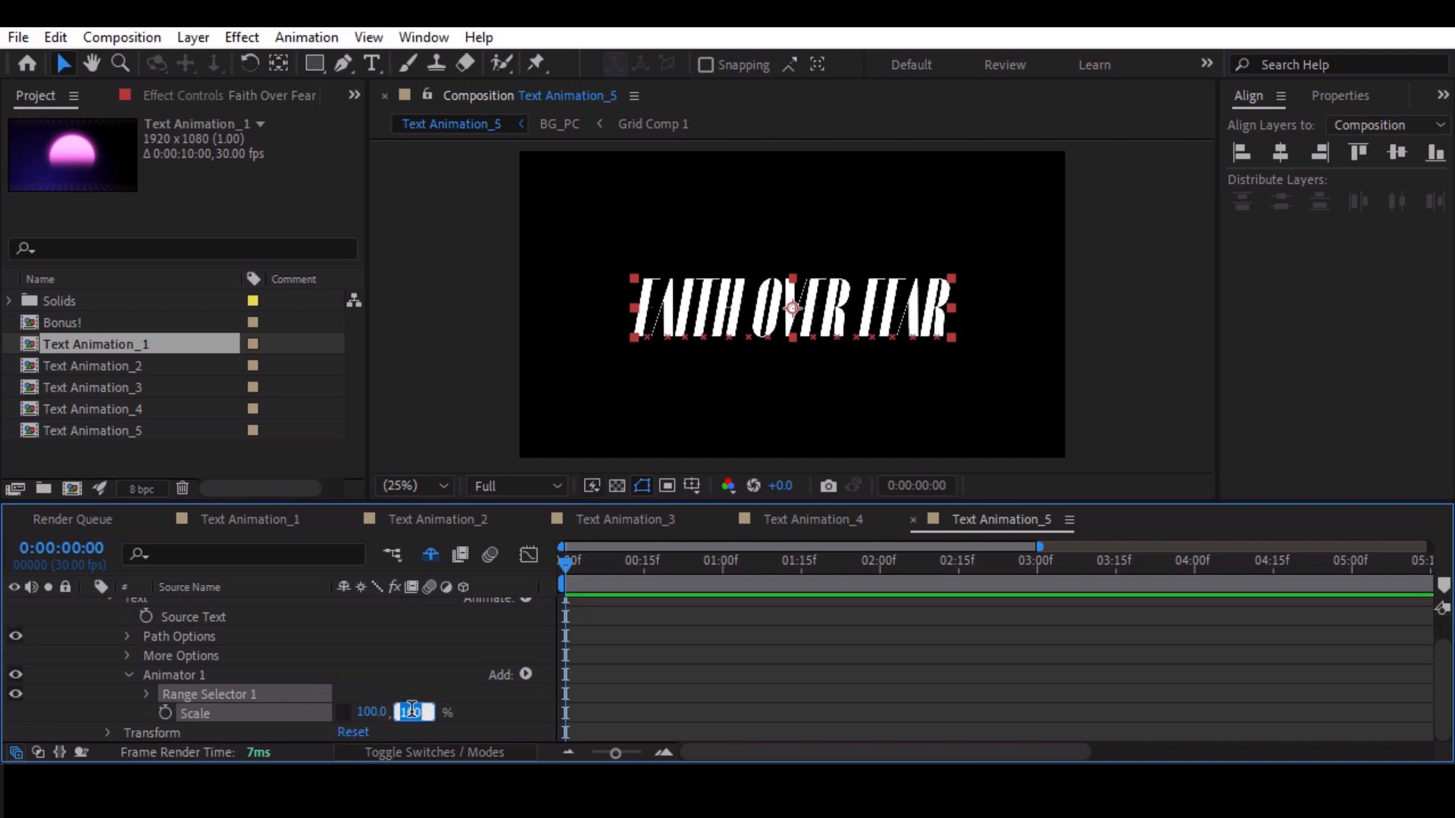
type("0")
key("Return")
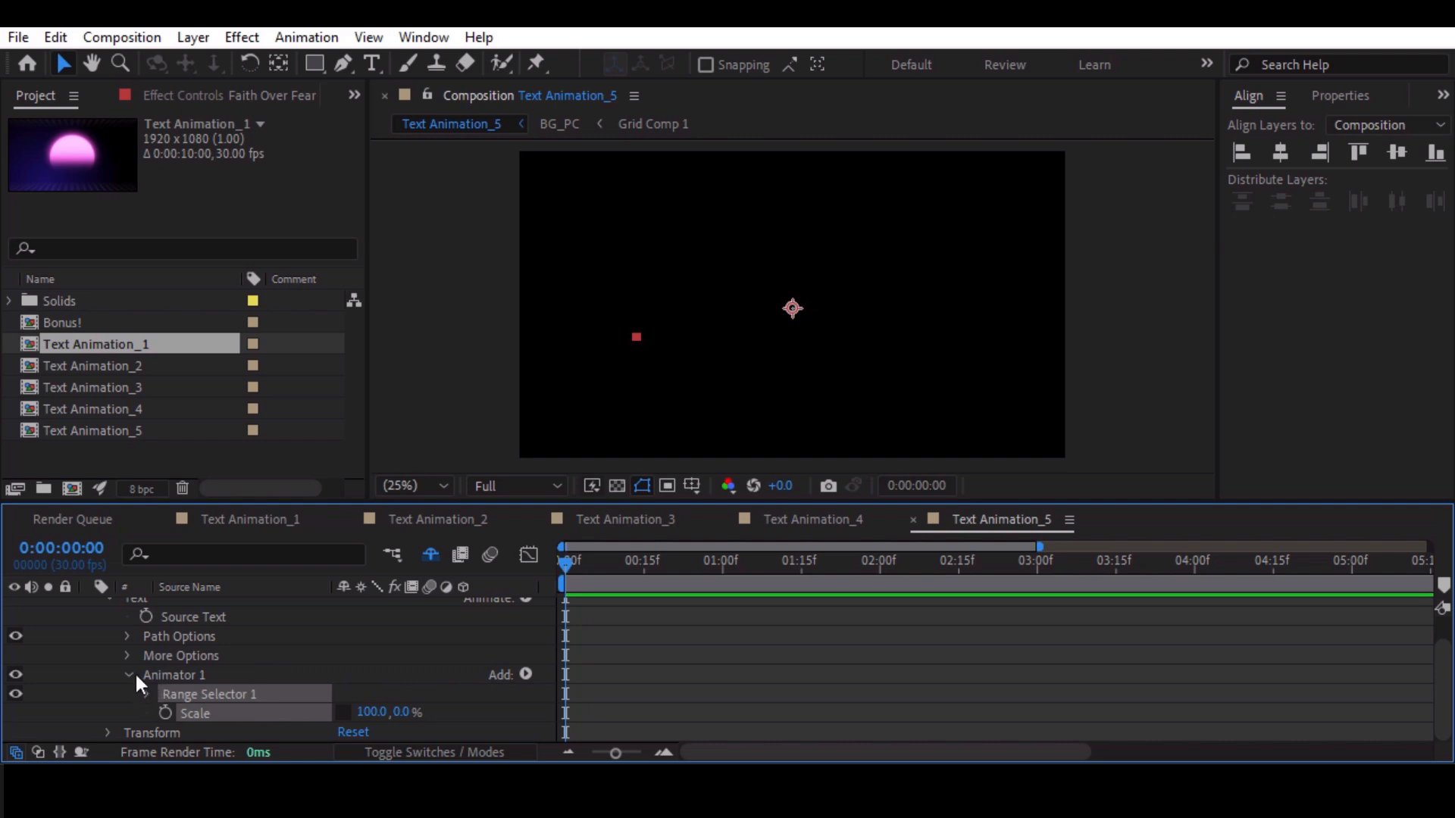
Set Animator 1's range selector shape to Ramp Up and its Ease Low to 100%.
left_click(144, 694)
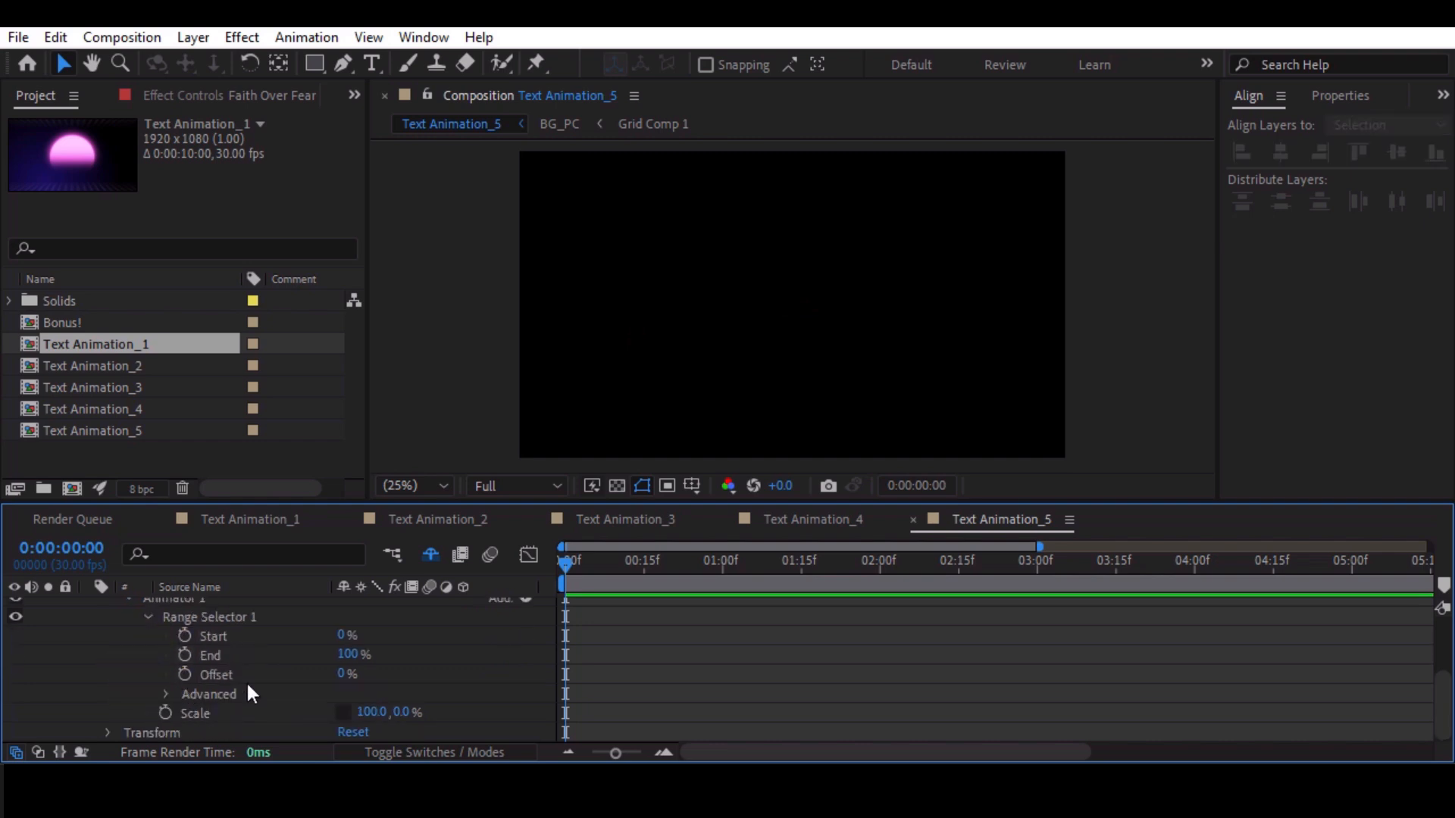
left_click(166, 694)
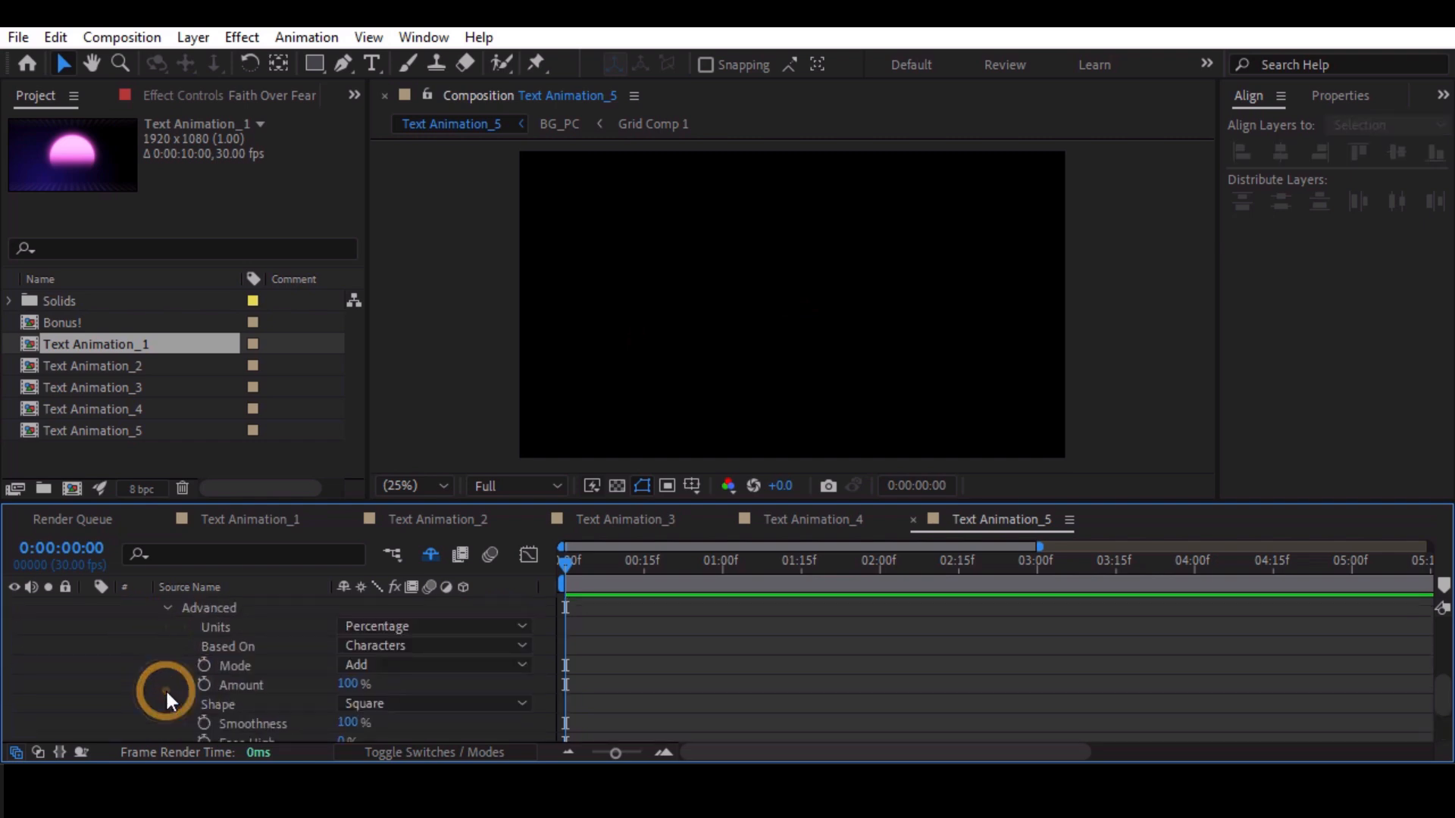
left_click(409, 703)
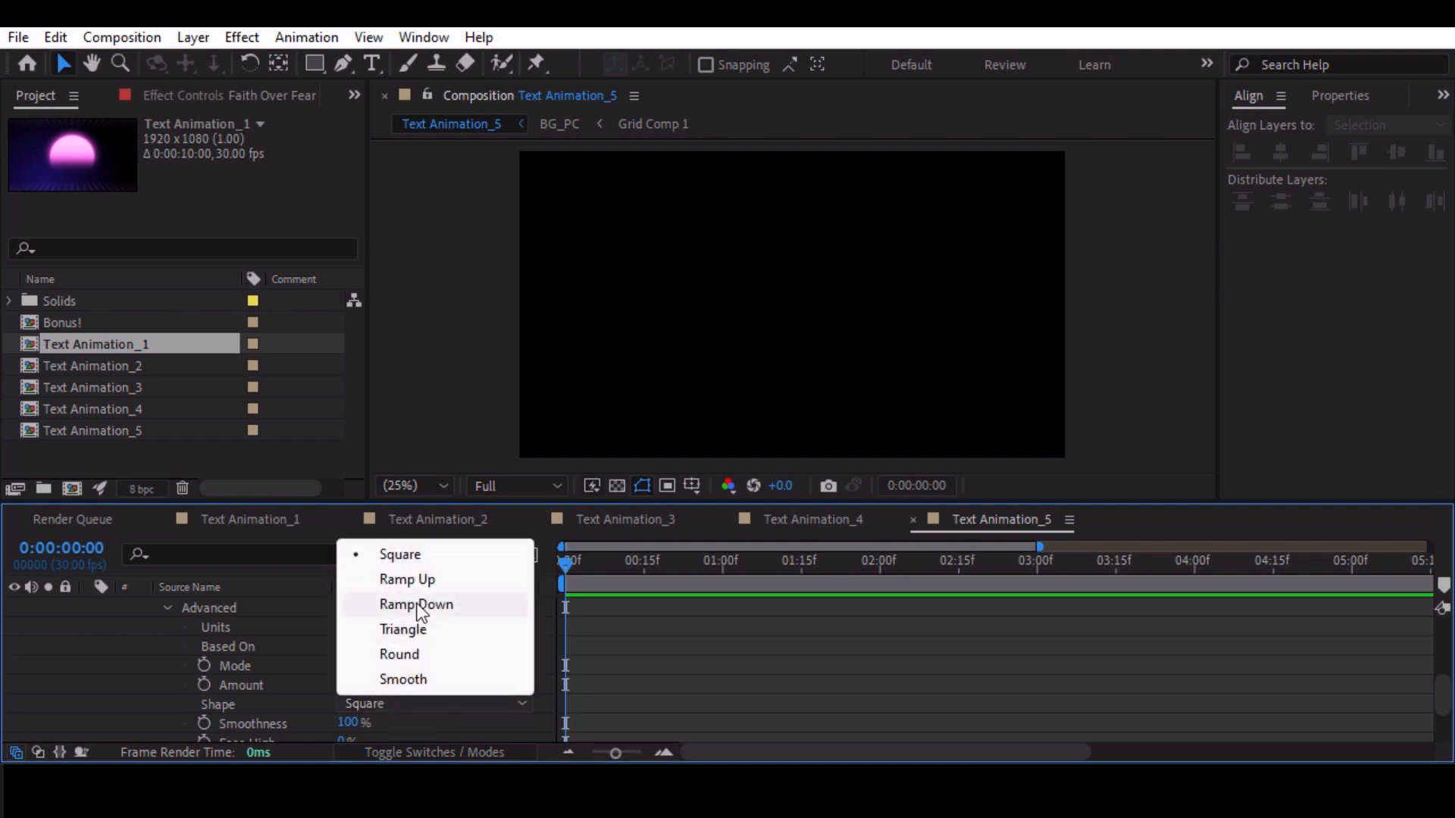
left_click(411, 578)
scroll(386, 628, "down", 1)
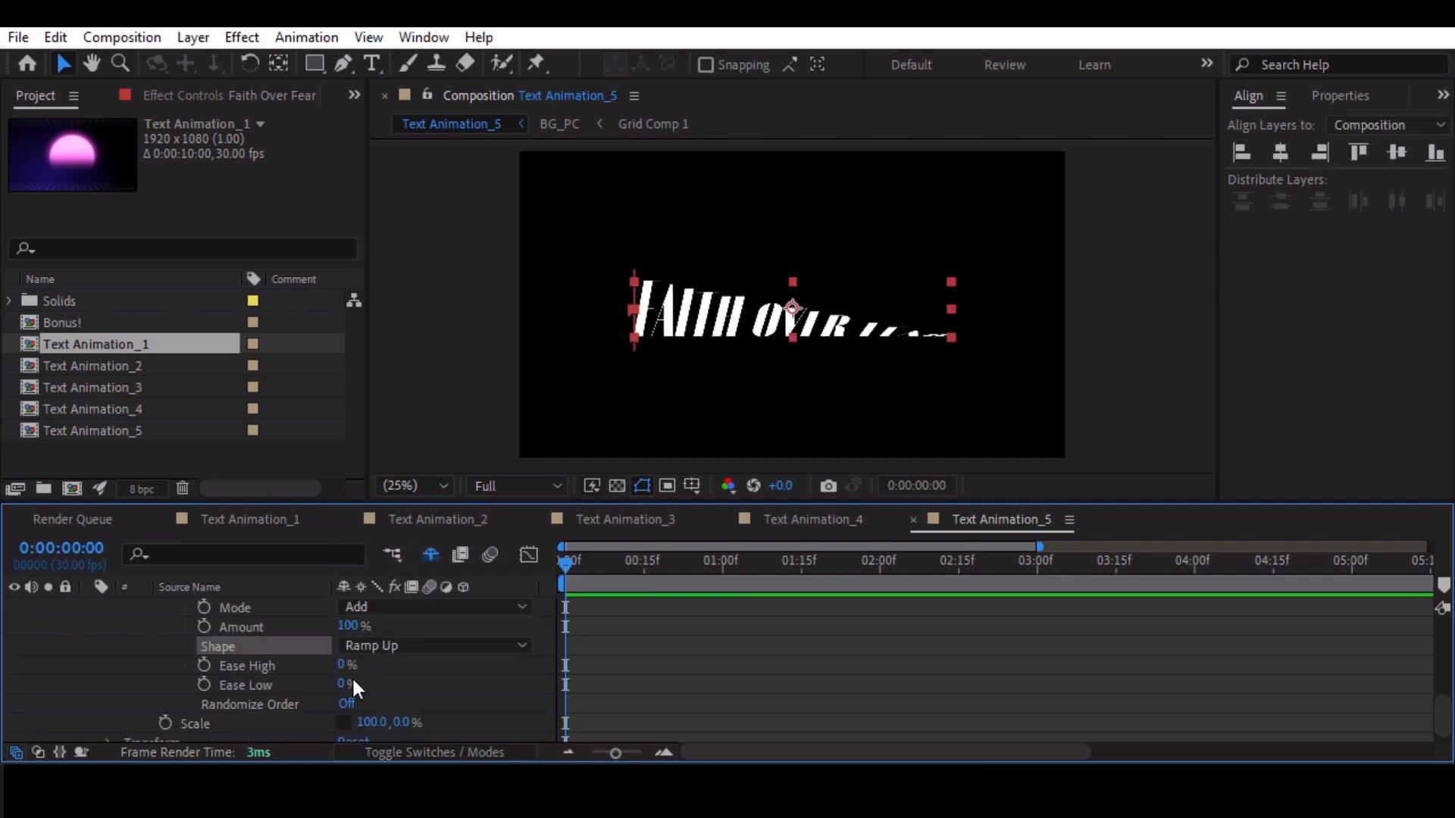
left_click_drag(354, 682, 524, 684)
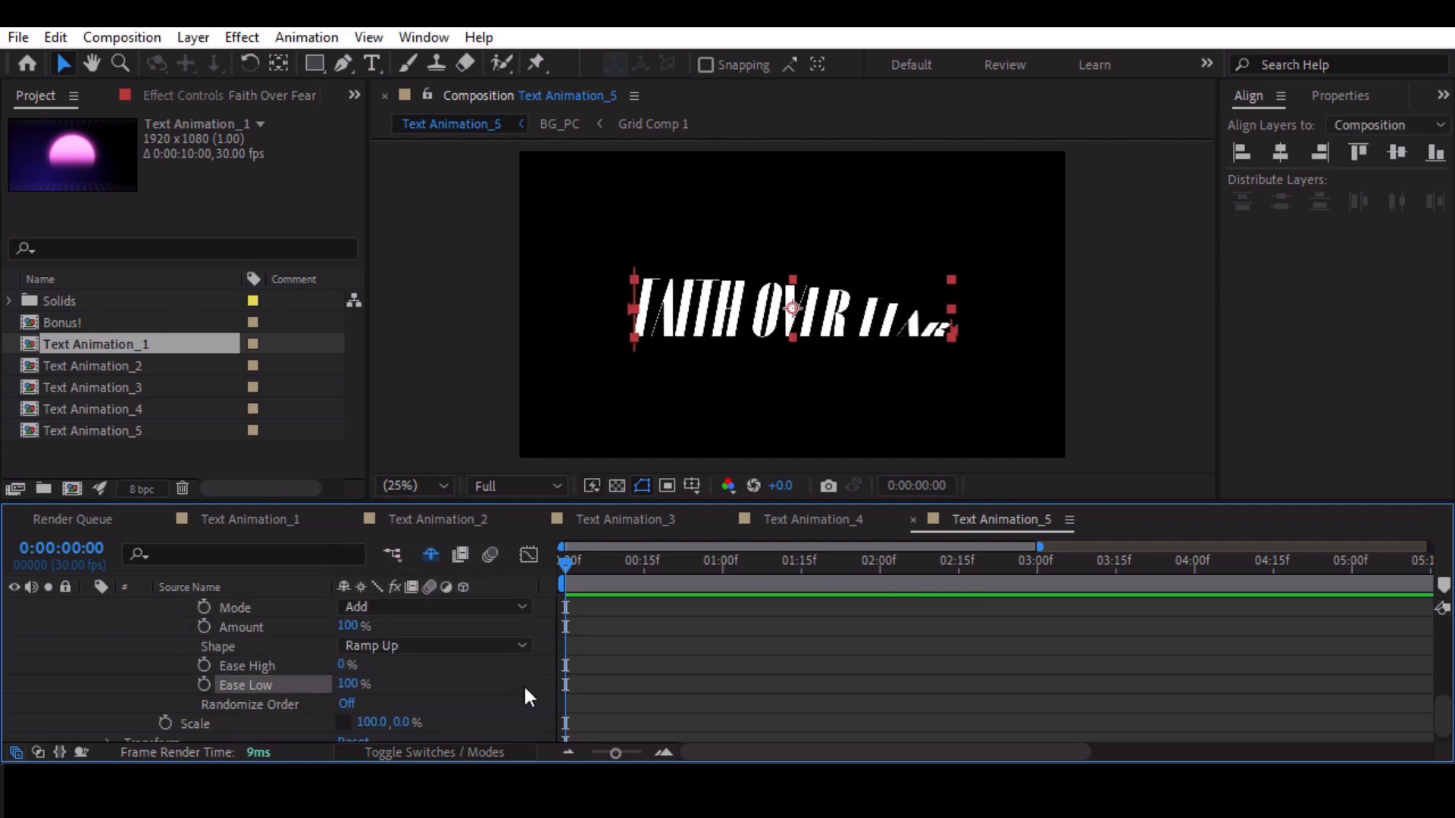
Keyframe Range Selector 1's offset from -100% at frame 0 to 100% at frame 20 and check the reveal.
scroll(525, 684, "up", 2)
left_click_drag(342, 645, 96, 645)
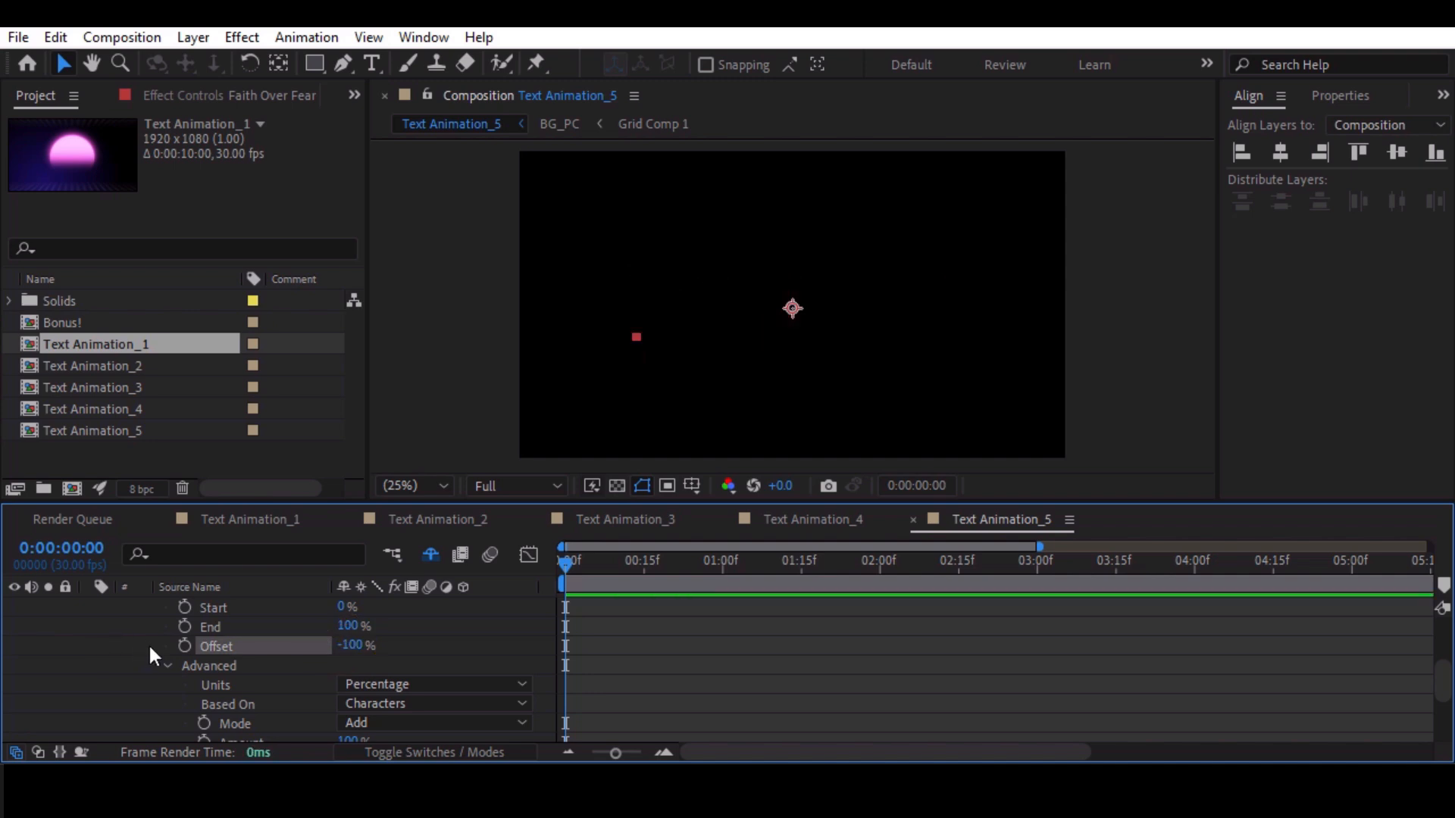
left_click(184, 649)
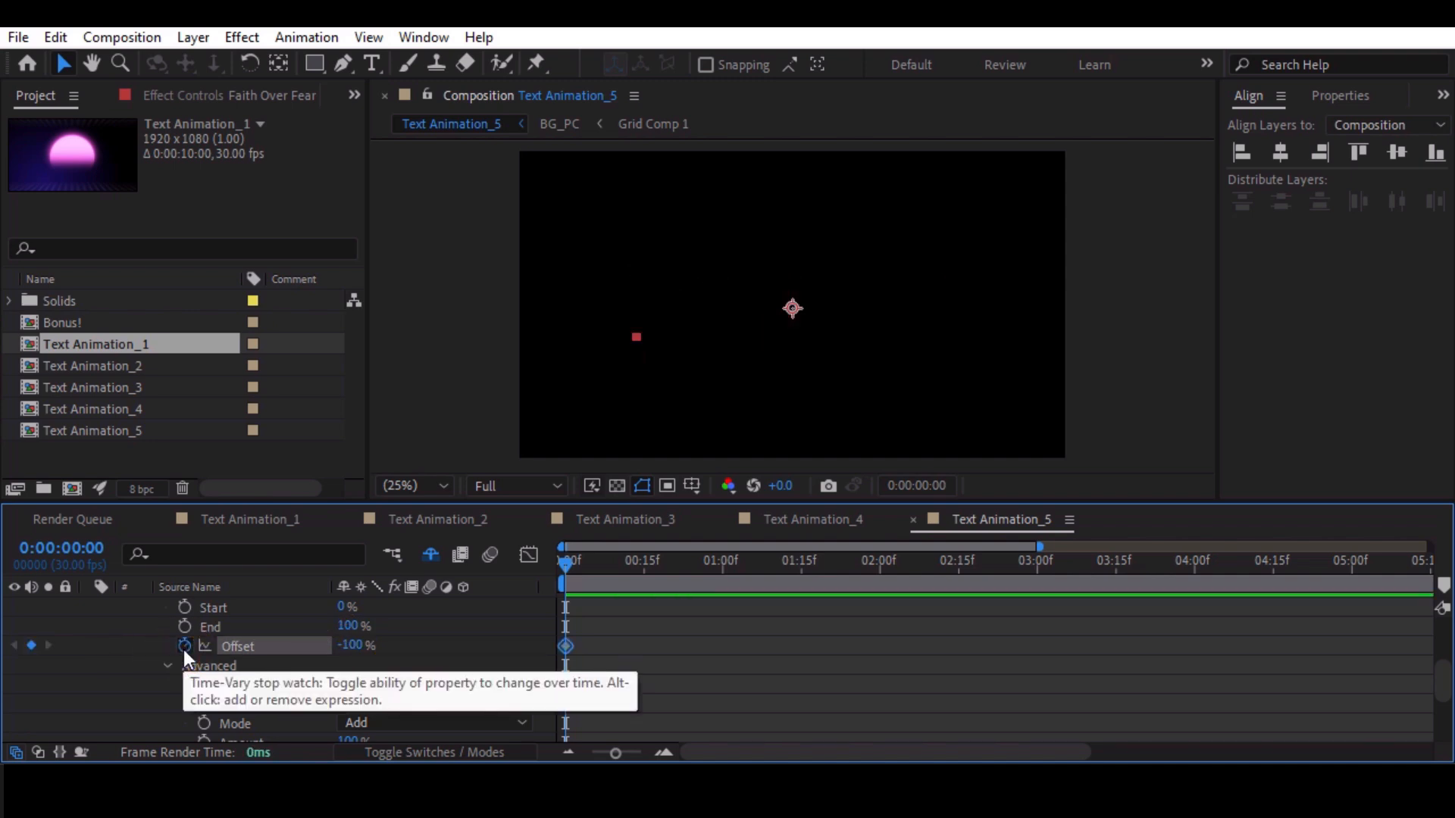
key("space")
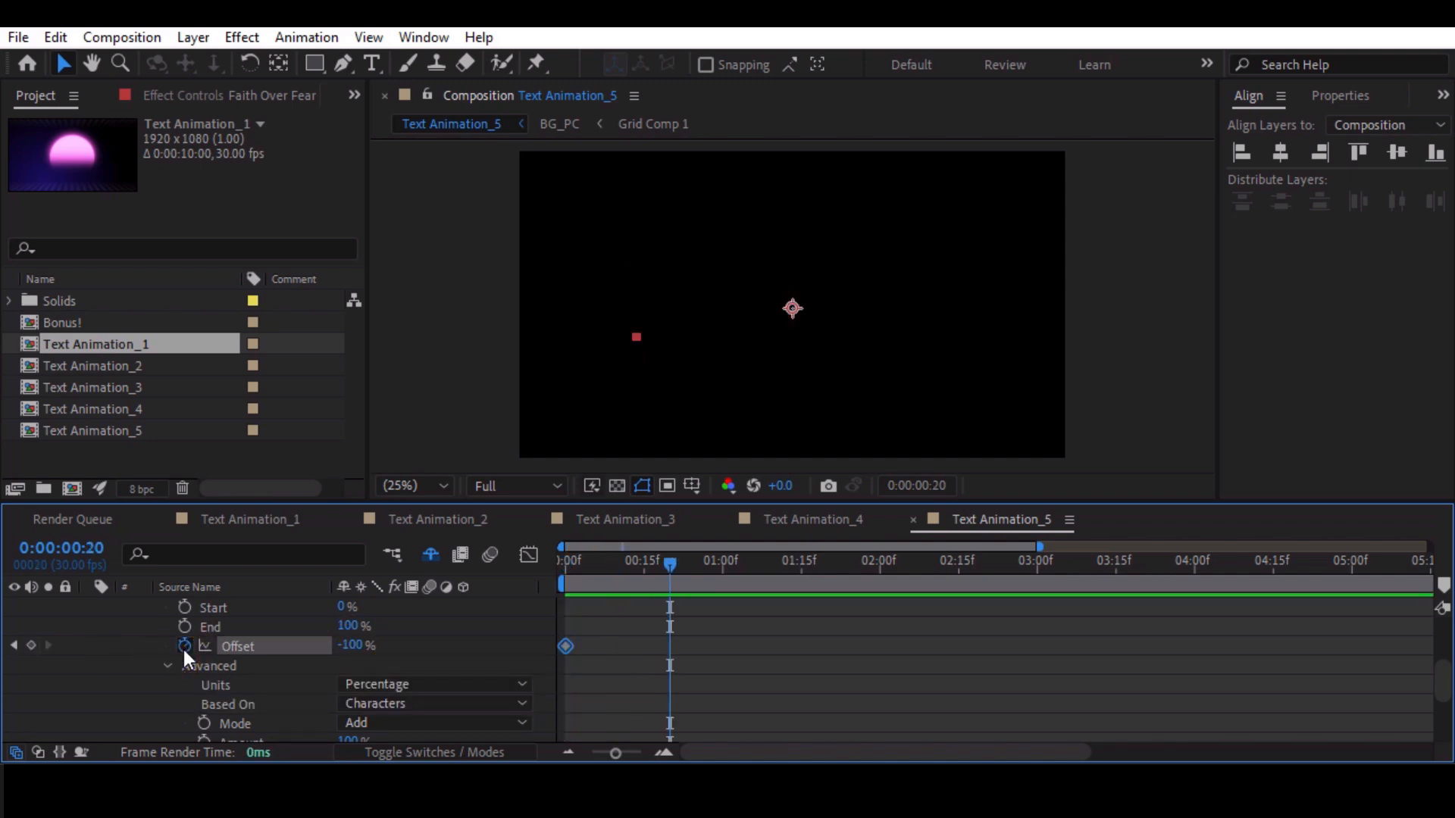
left_click(353, 645)
type("100")
key("Return")
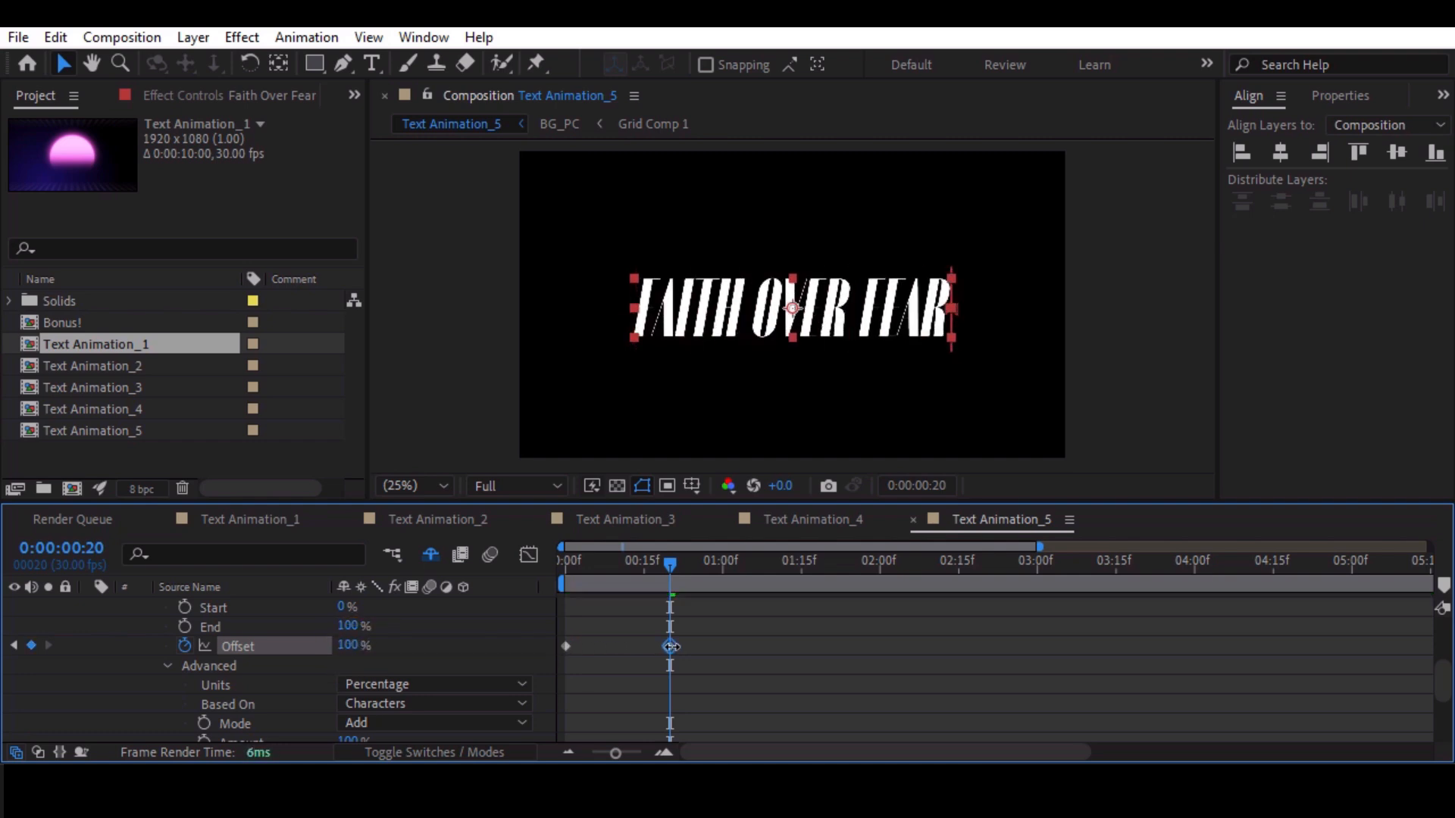
left_click_drag(617, 573, 535, 565)
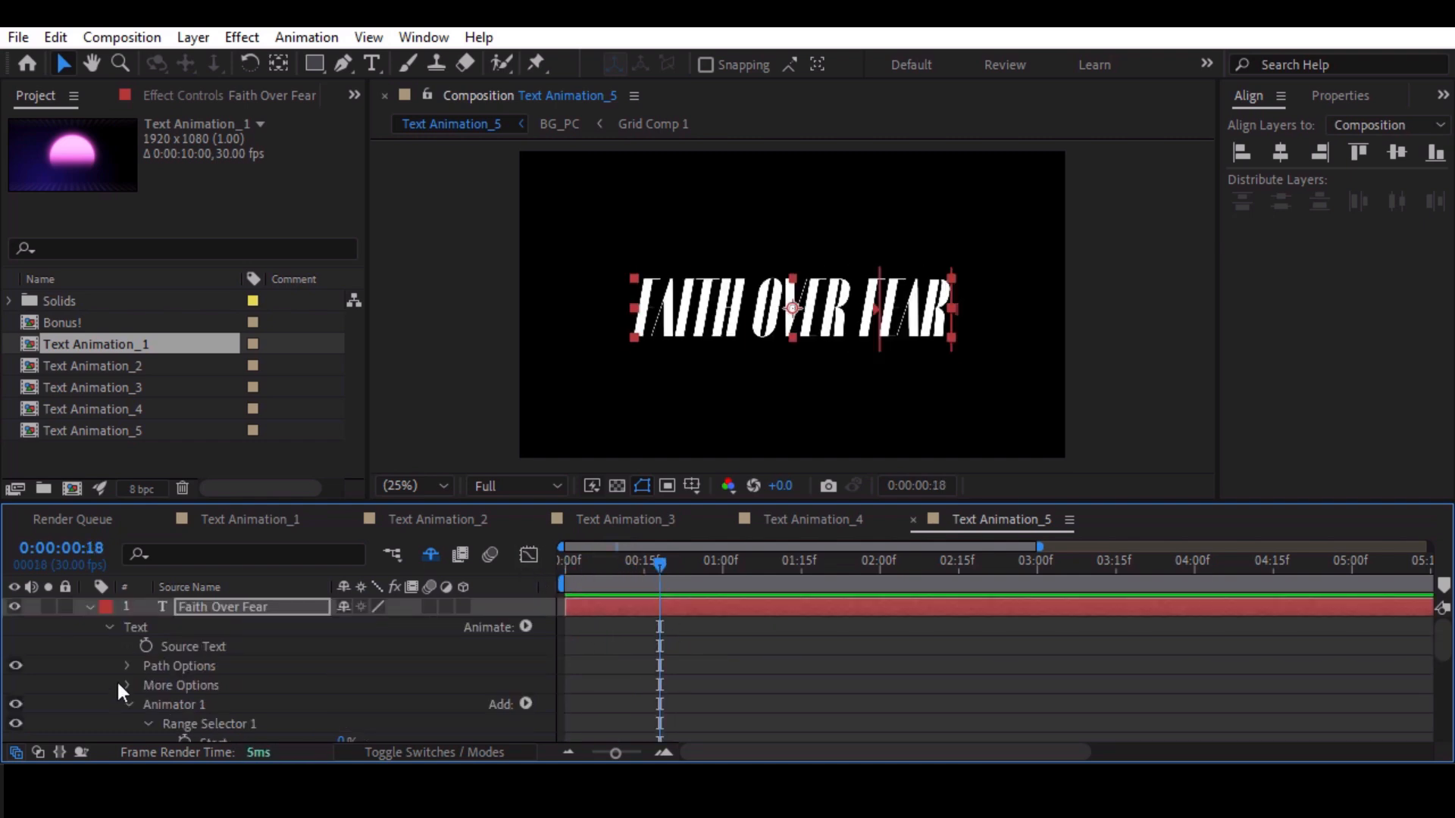
Collapse Animator 1, rename it Scale_in and duplicate it.
left_click(127, 704)
left_click(180, 706)
key("Return")
type("S")
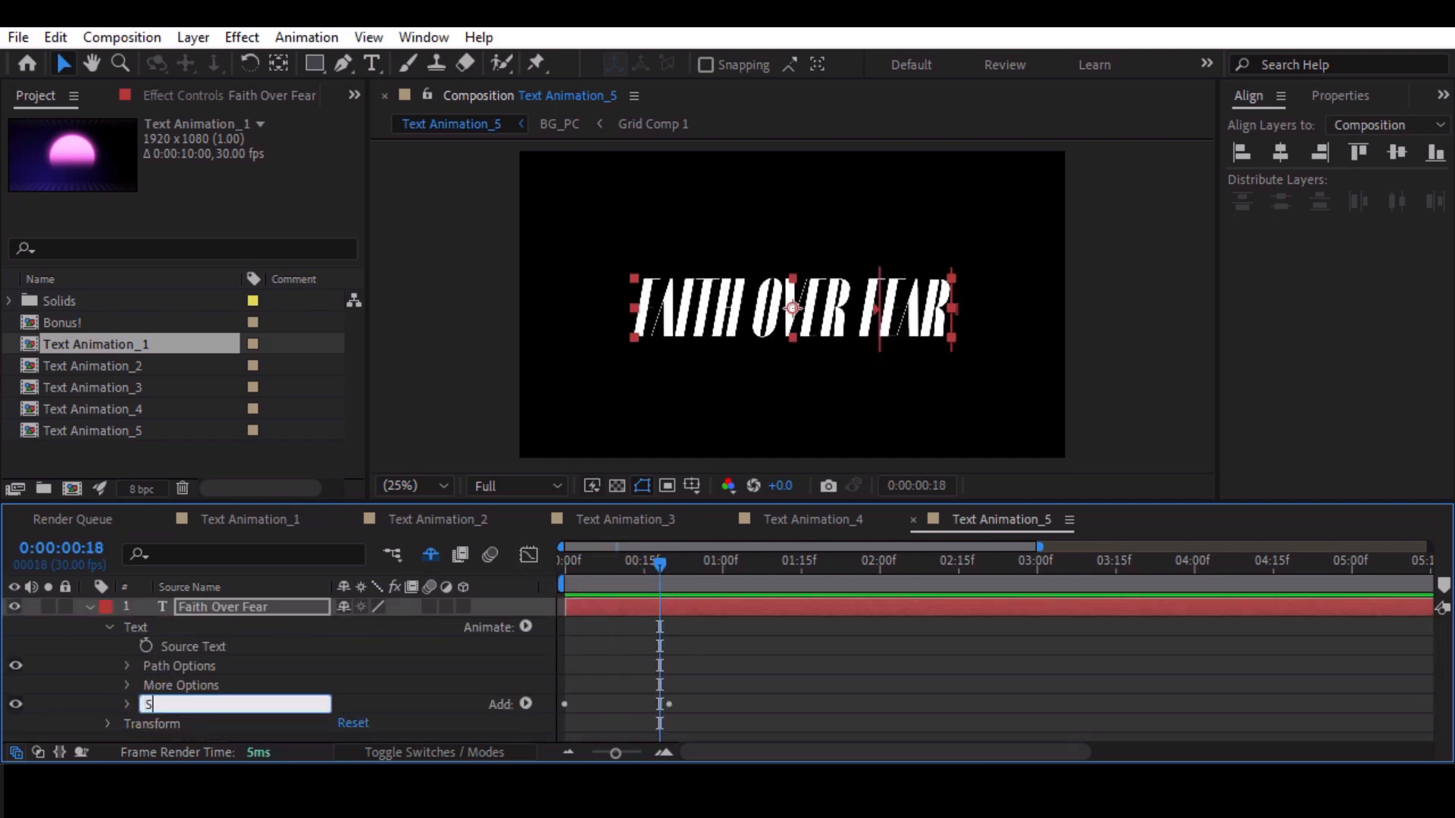
type("ca")
type("le in")
key("Return")
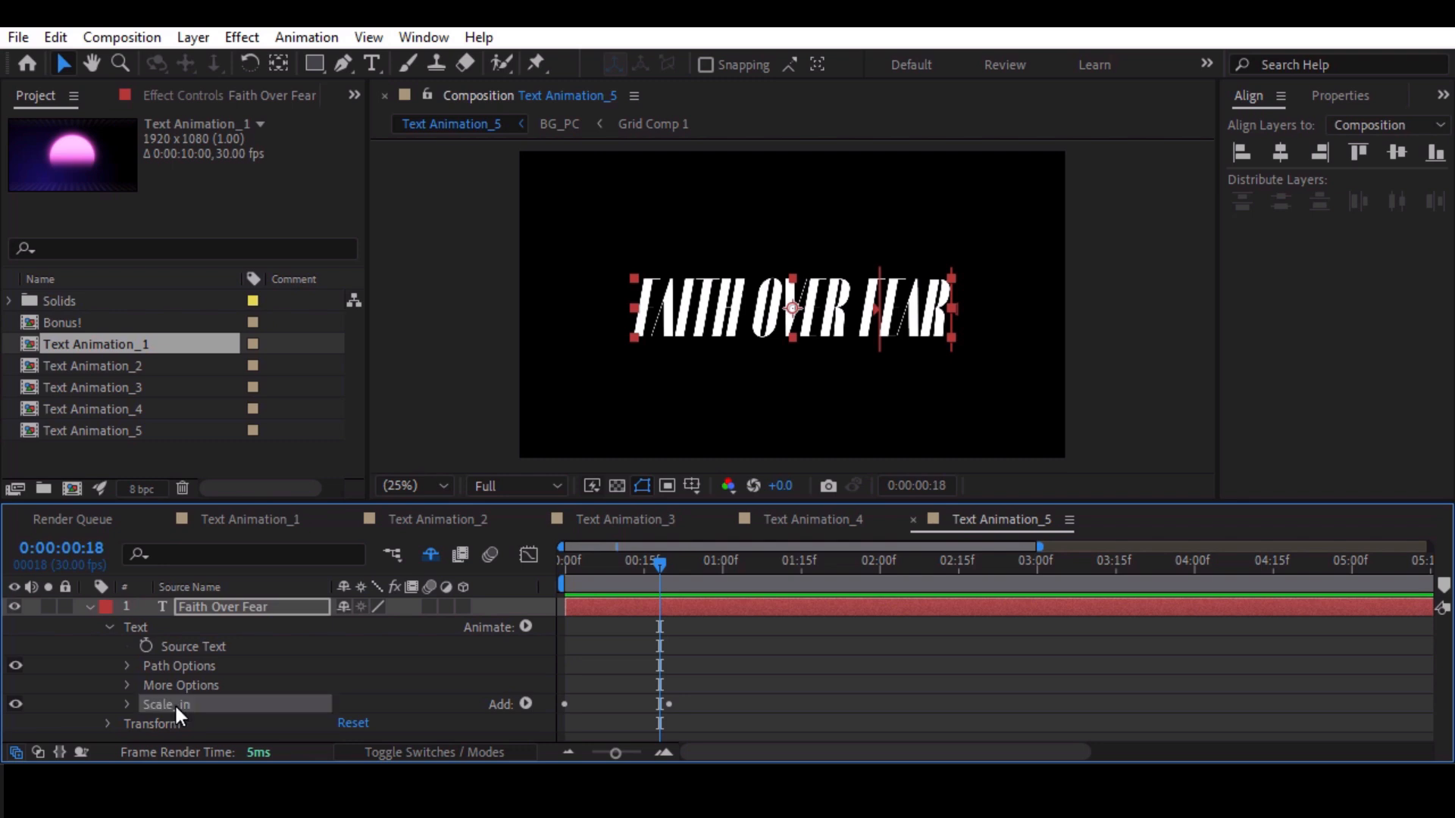
key("ctrl+d")
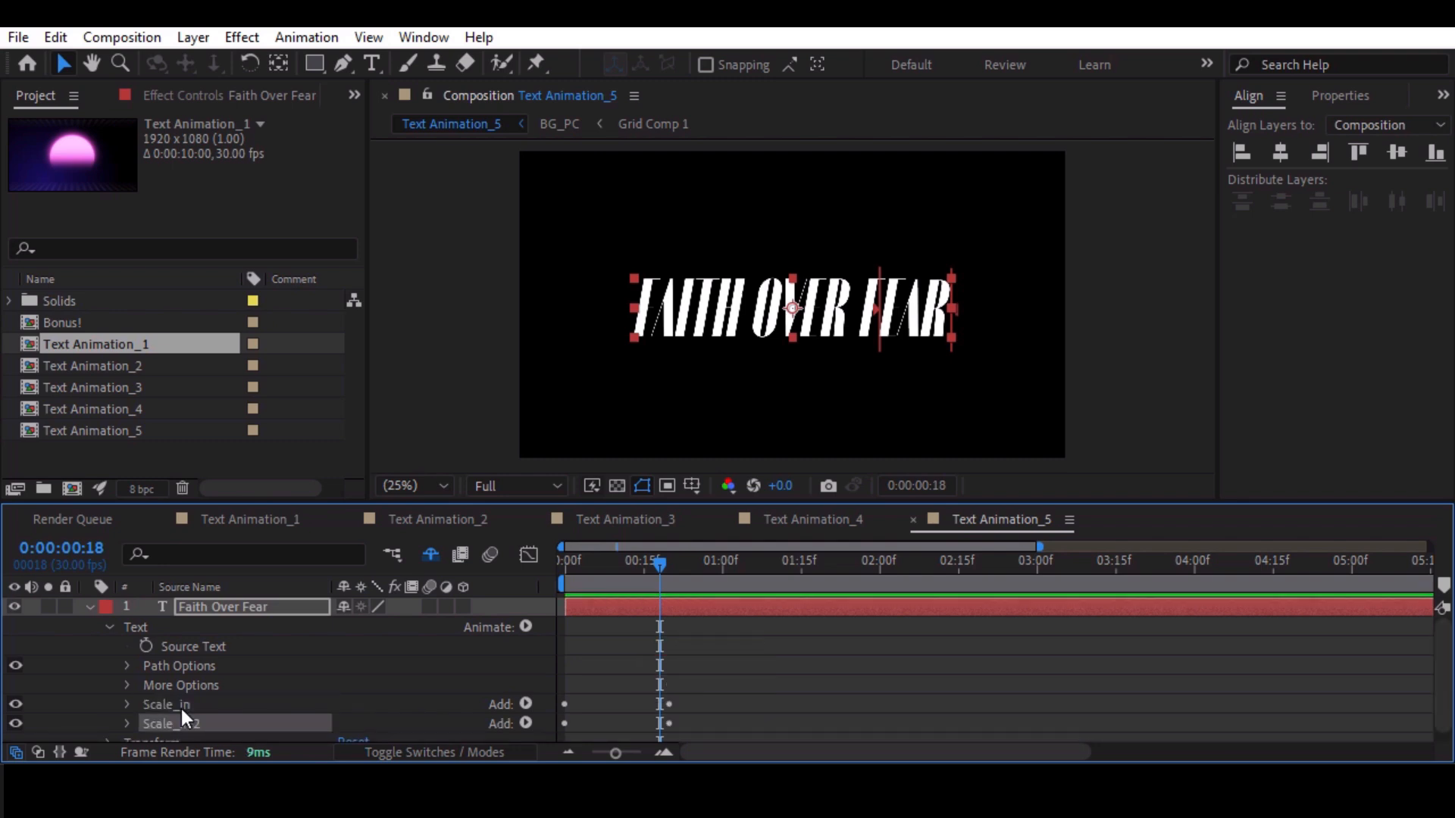
Shift both offset keyframes of the original Scale_in animator so they start at frame 10.
left_click(127, 705)
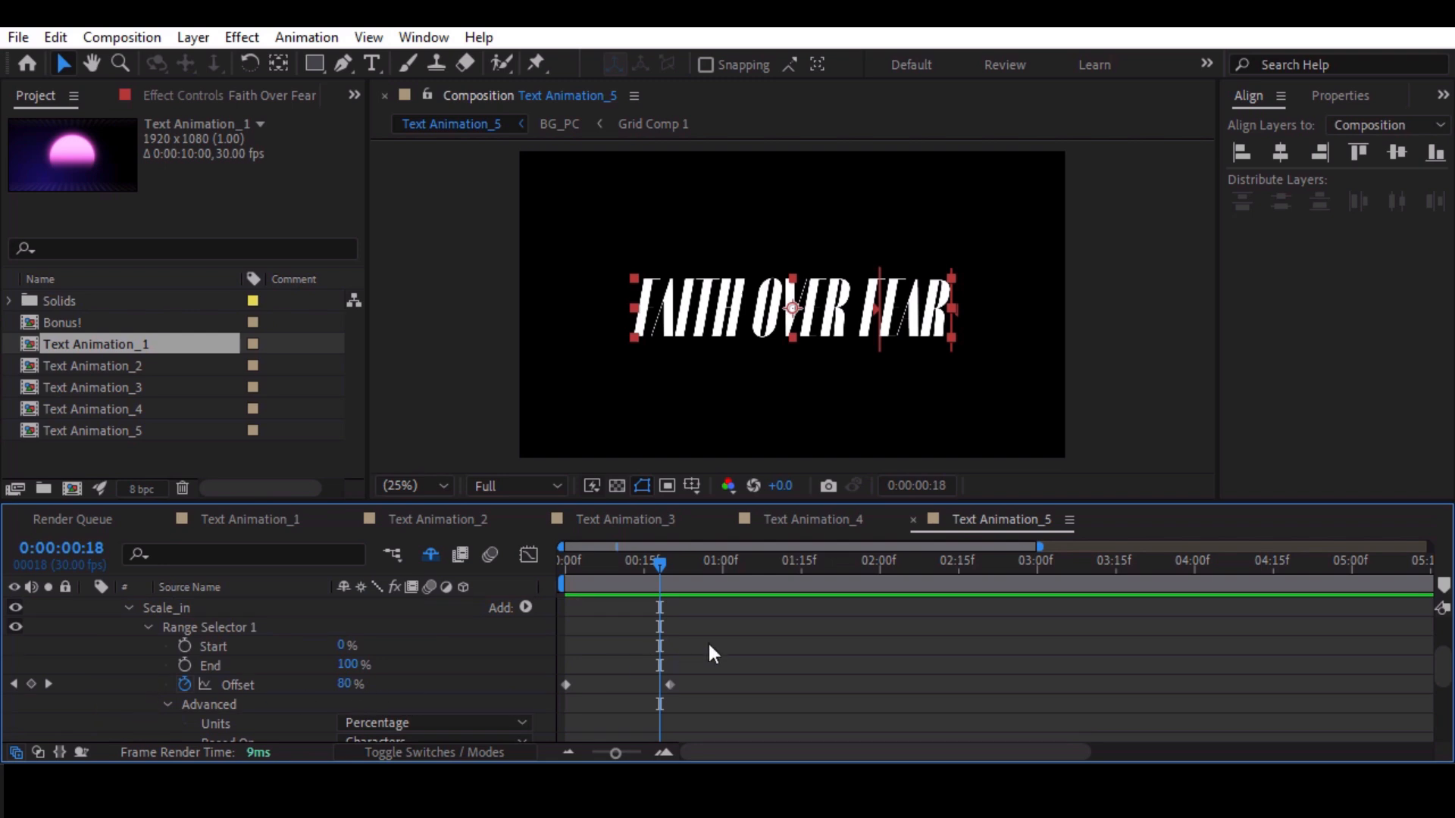
left_click_drag(761, 664, 493, 685)
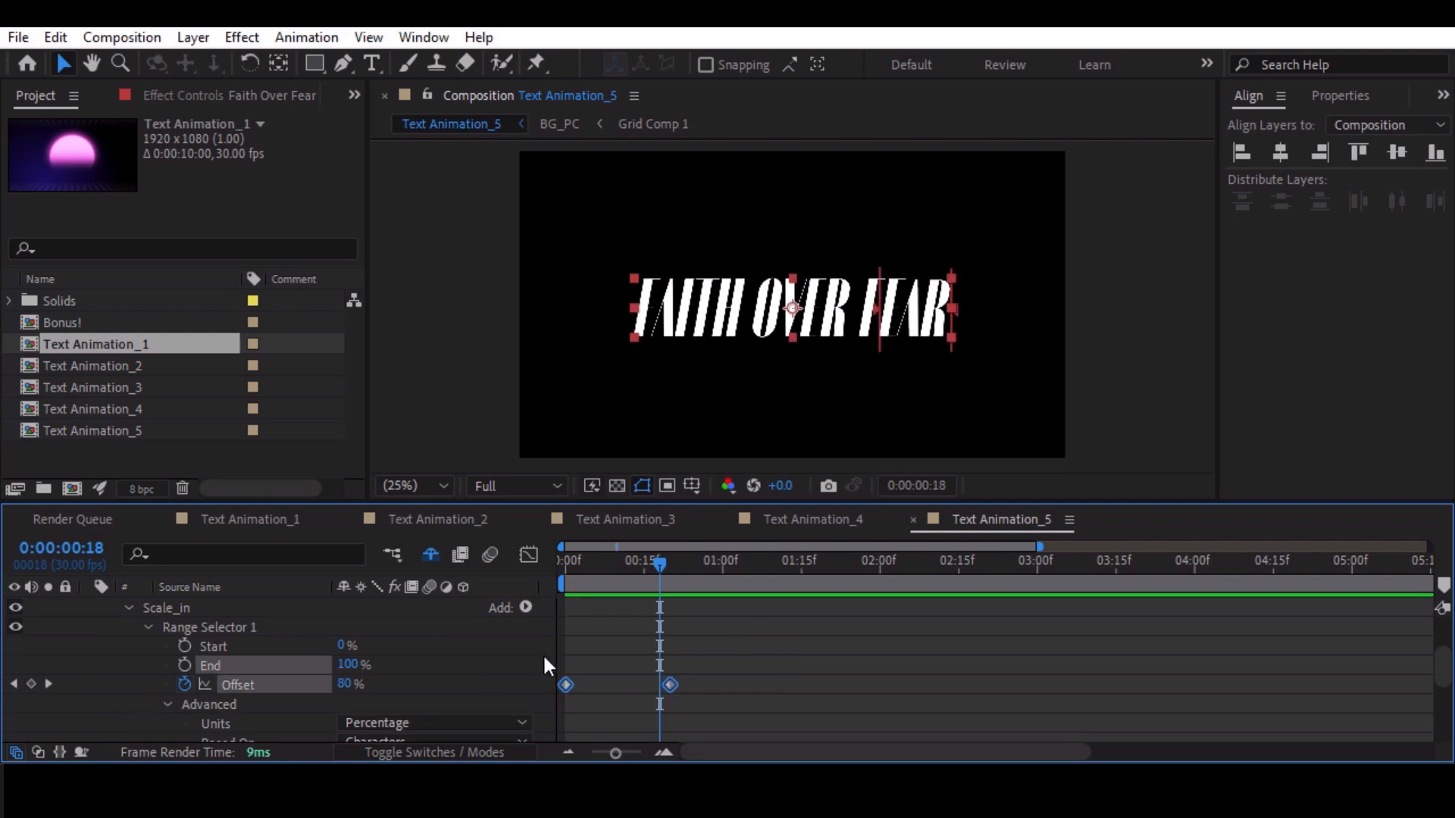
left_click_drag(626, 750, 632, 750)
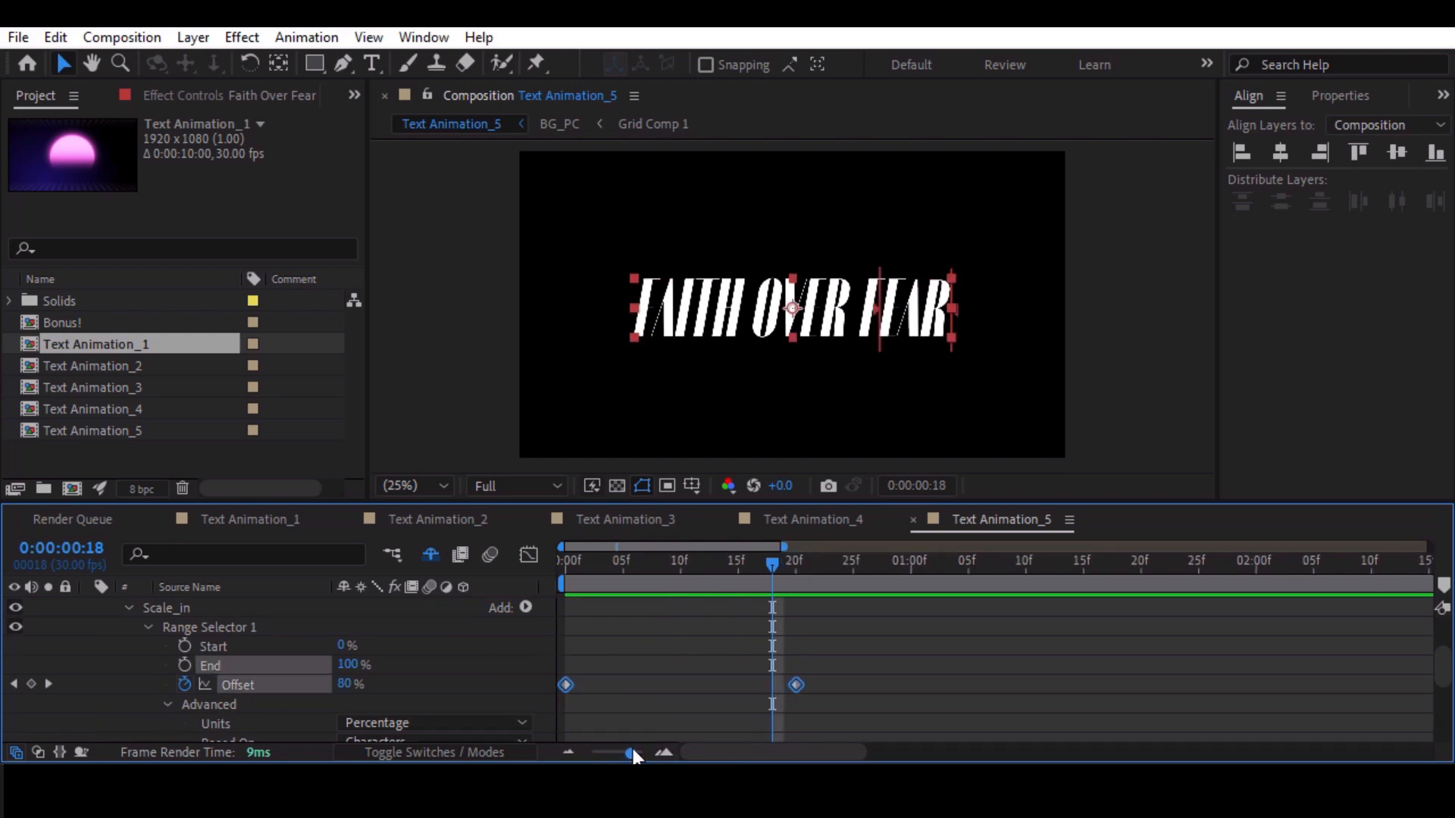
left_click(680, 562)
left_click_drag(569, 686, 686, 685)
Set the Scale_in animator's vertical scale to 150% and its Ease Low to 0%, and open Ease High for editing.
scroll(179, 666, "down", 3)
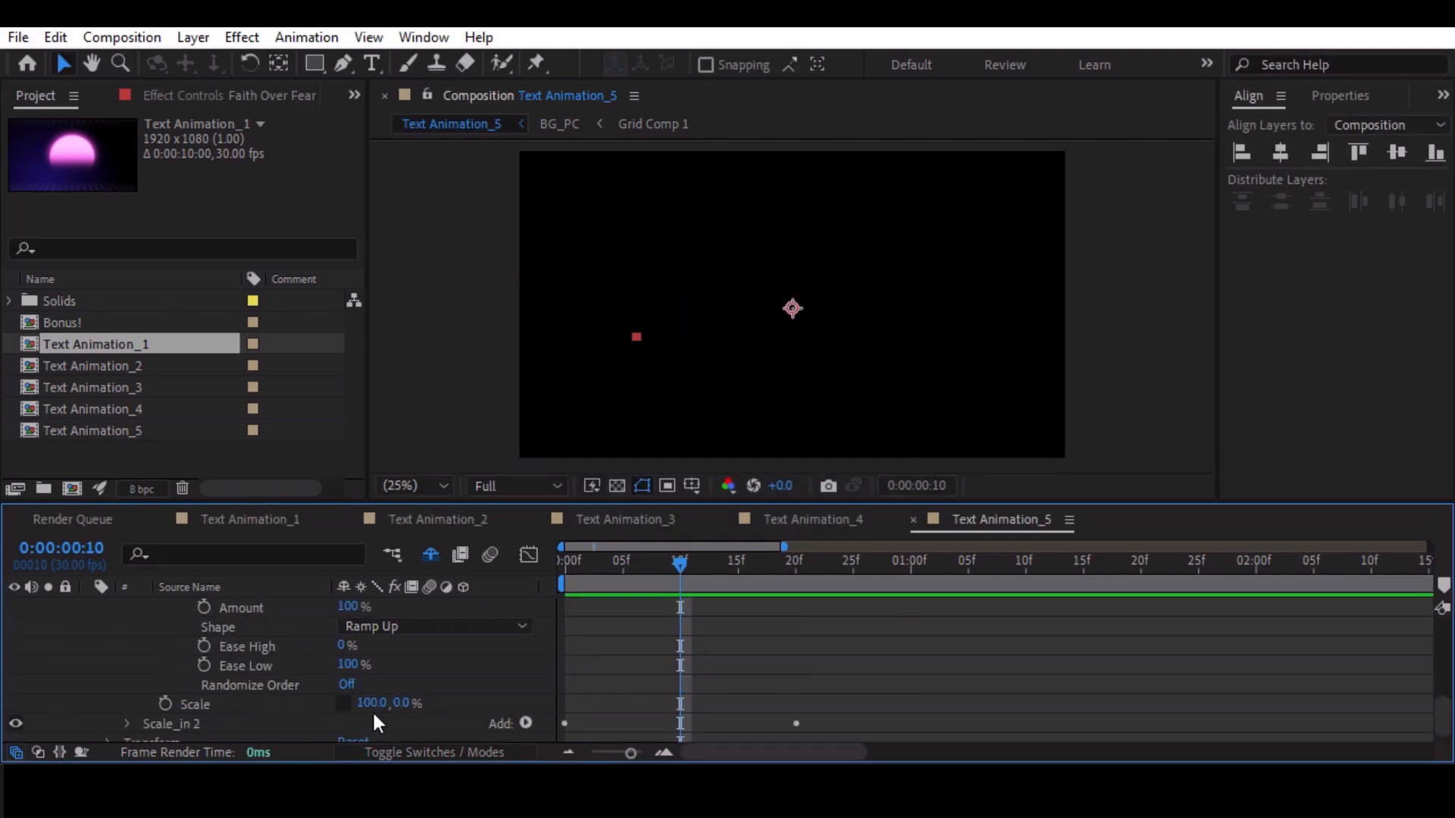
left_click(404, 705)
key("Return")
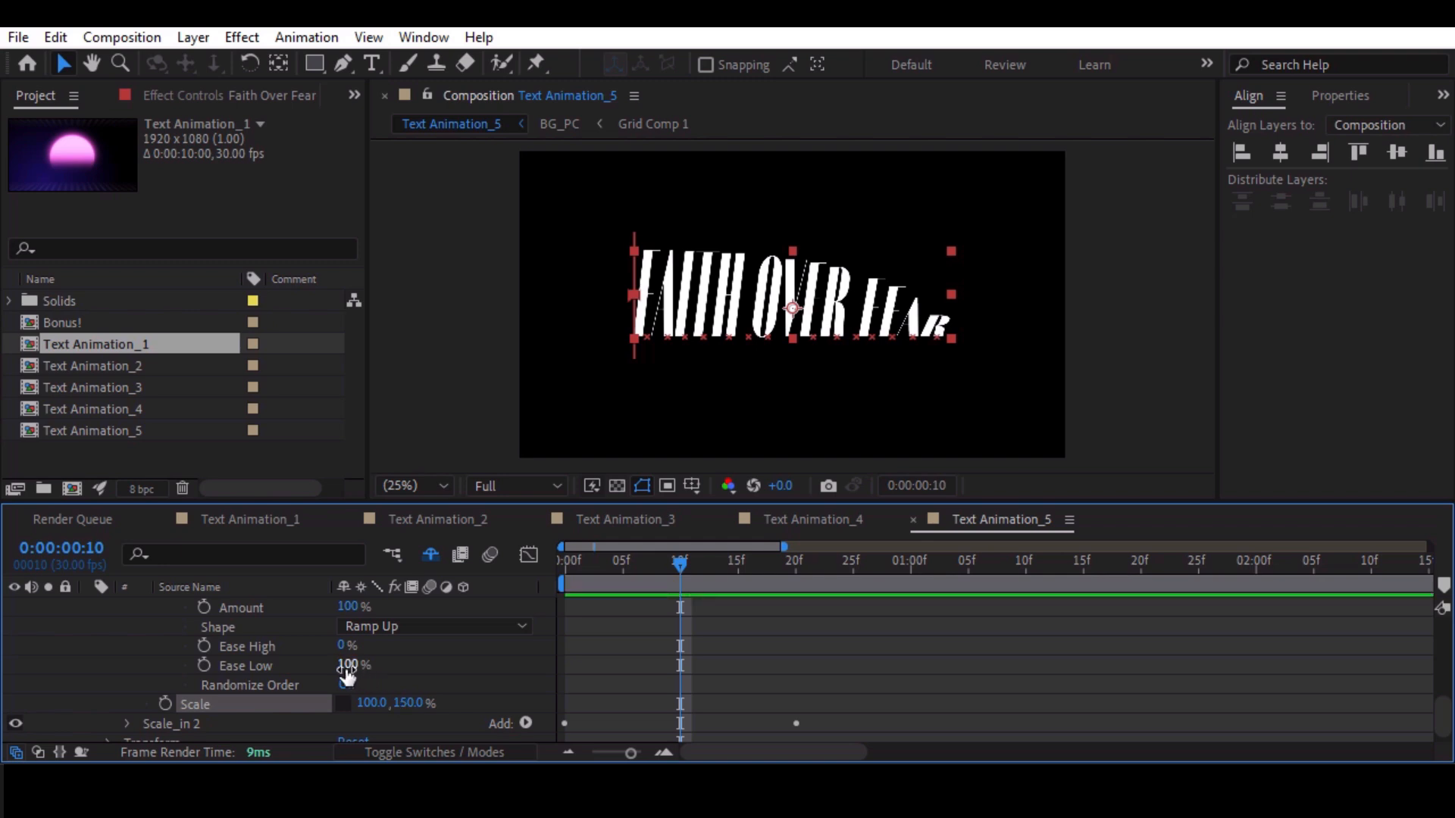
left_click(346, 667)
type("0")
key("Return")
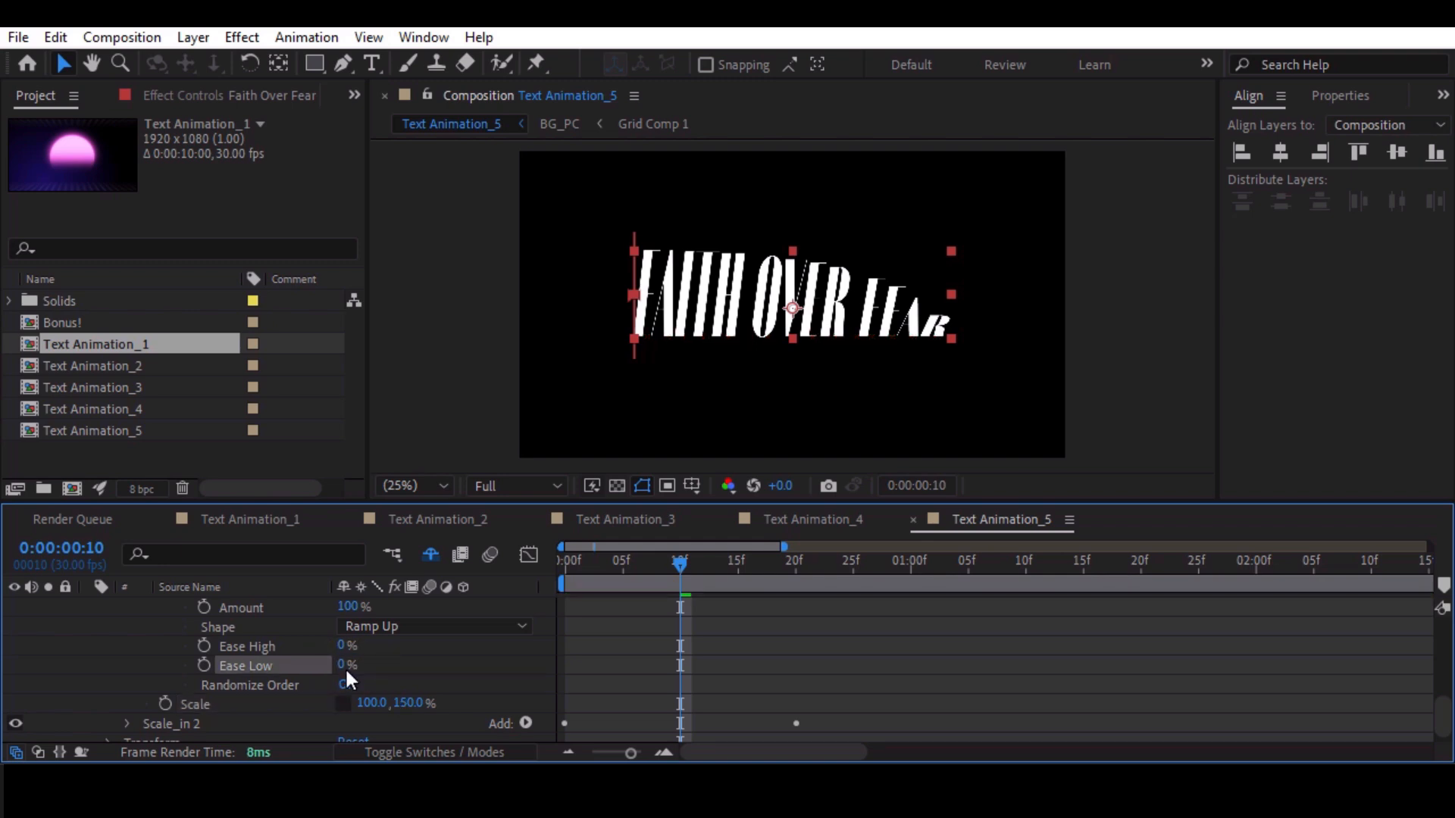
left_click(347, 644)
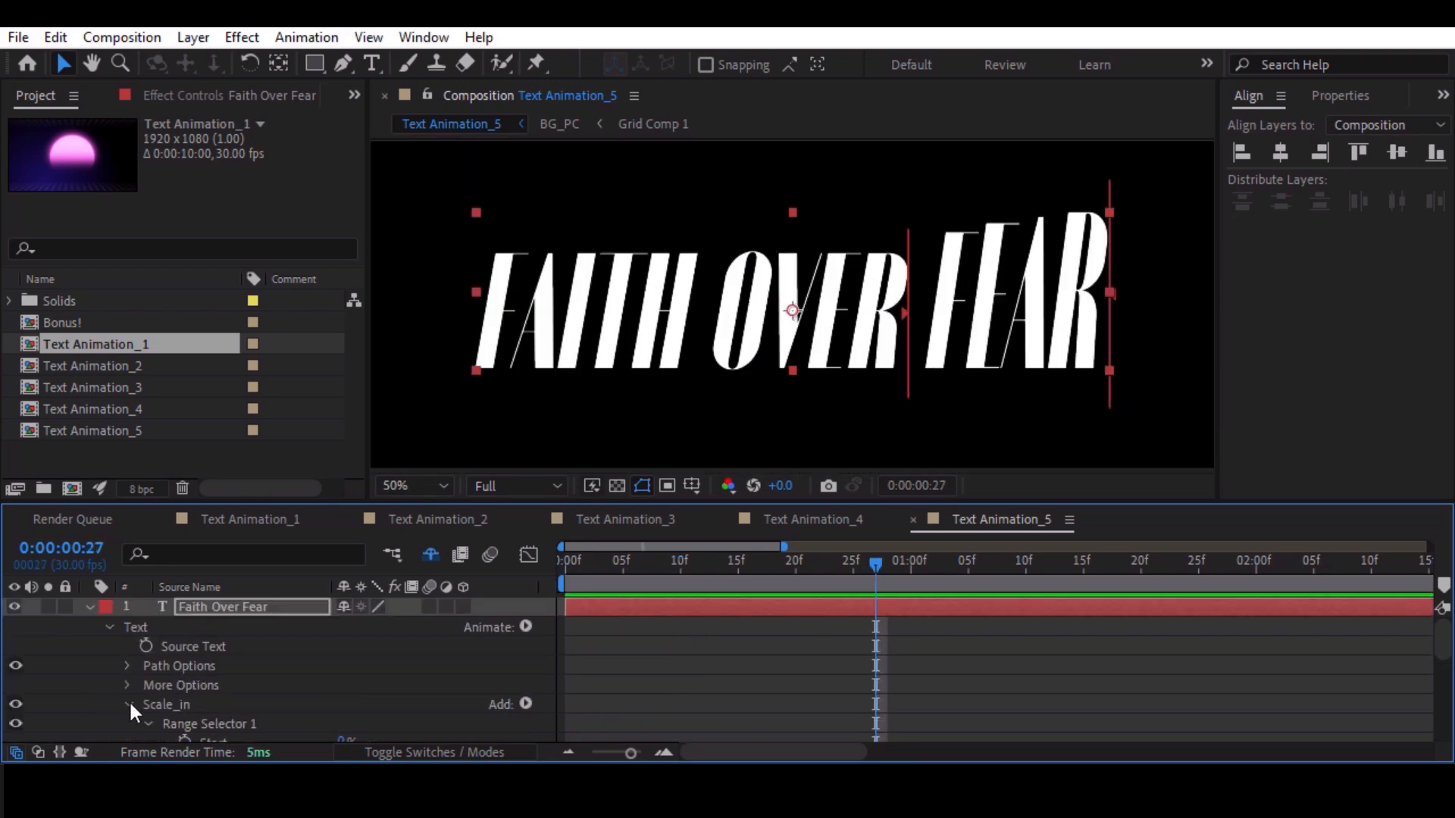
Show the layer's keyframes and ease all offset keyframes of both scale animators with the Keyframe Assistant.
left_click(129, 704)
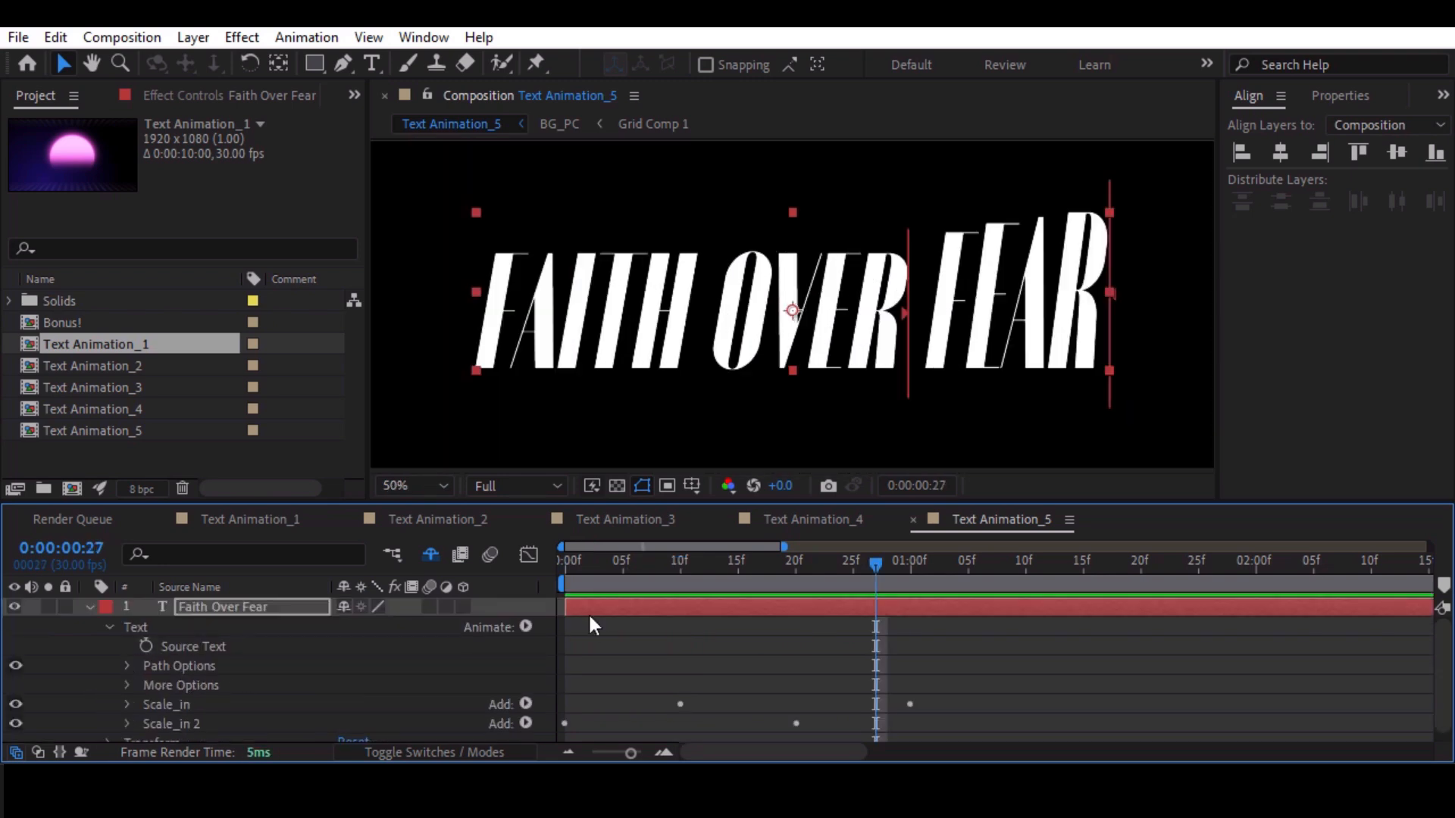
key("u")
left_click_drag(939, 638, 565, 685)
right_click(565, 686)
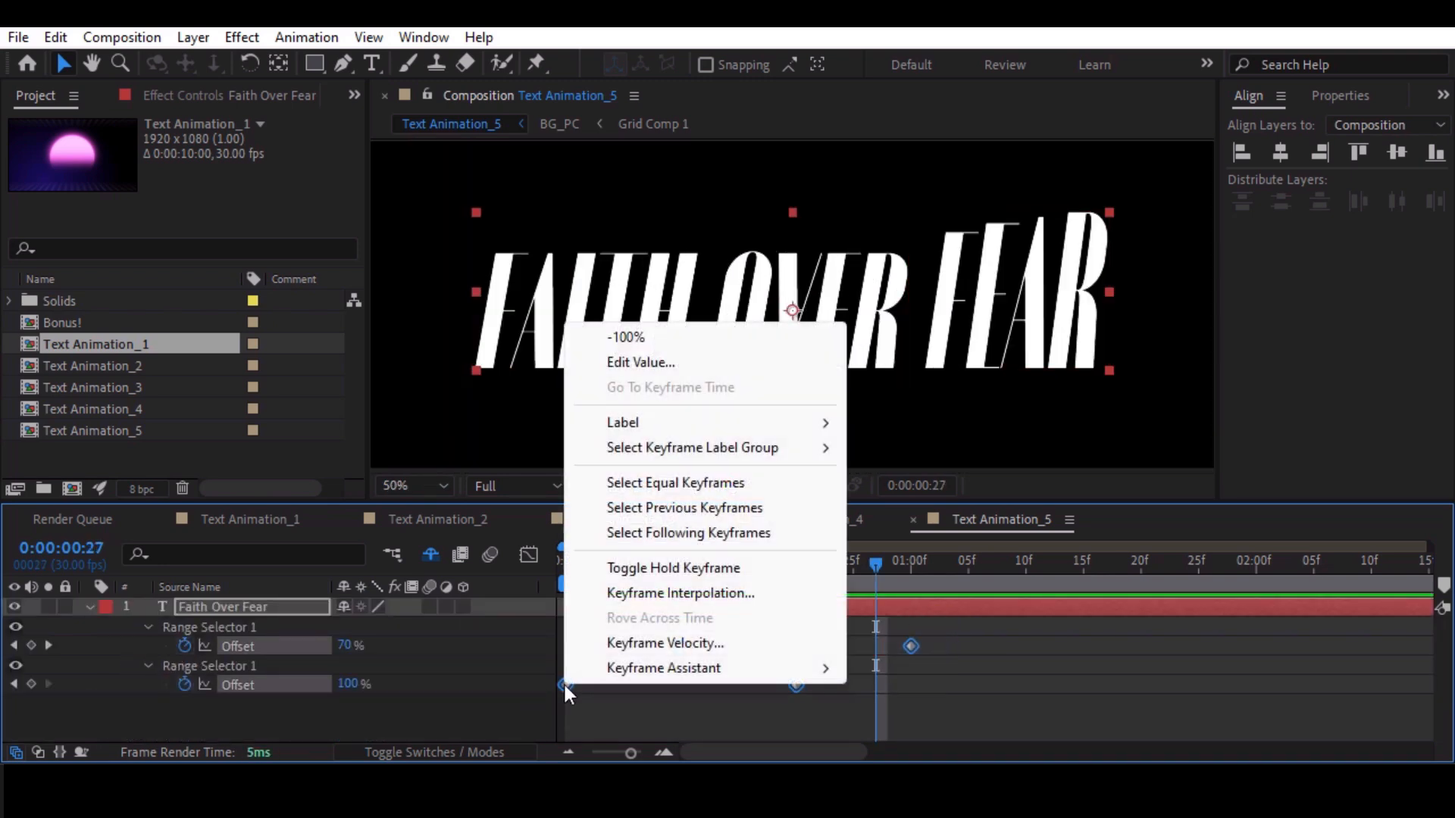
mouse_move(649, 669)
left_click(932, 527)
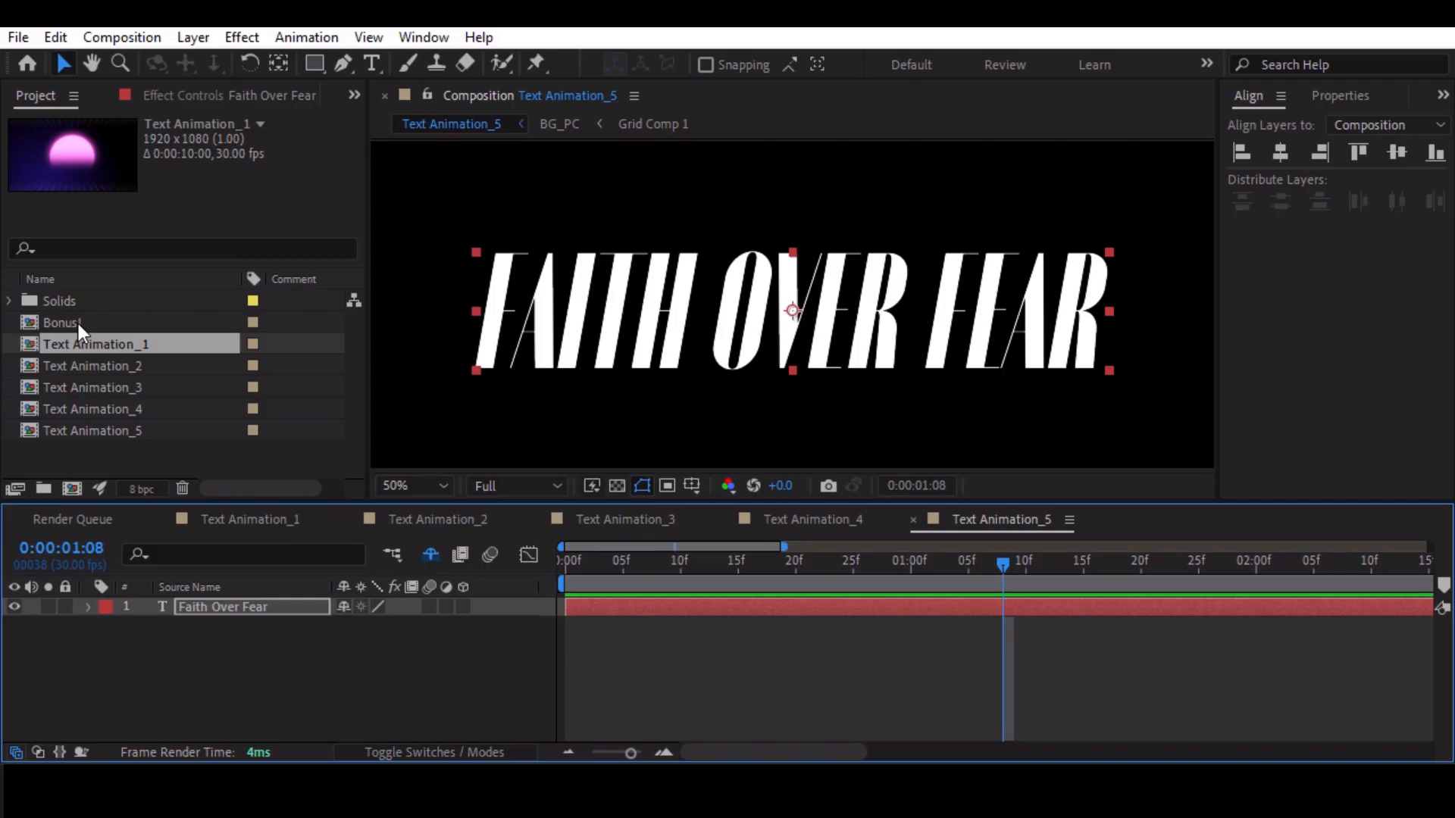
Open the Bonus! composition and add a text layer reading "faith".
double_click(78, 324)
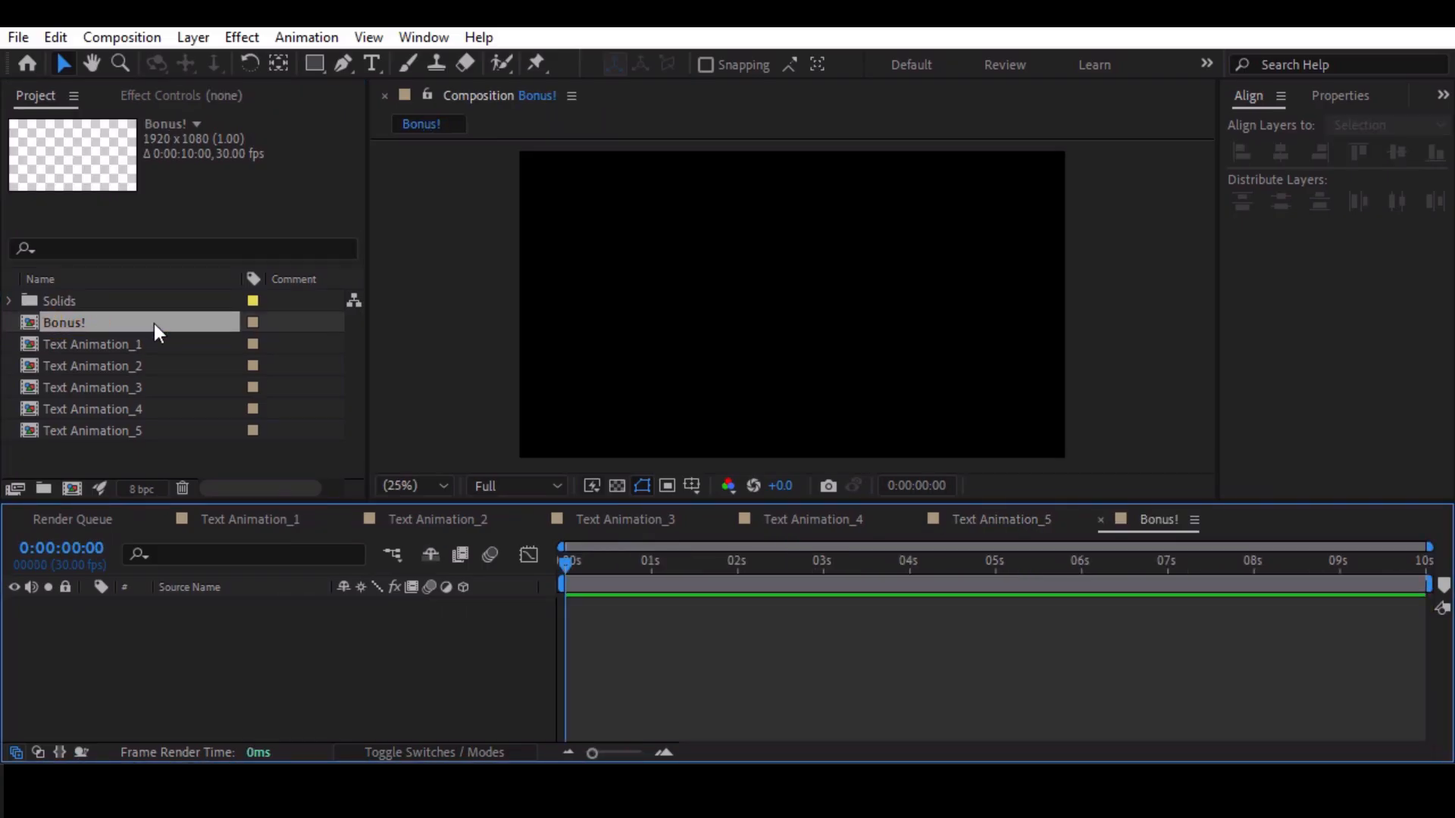
left_click(372, 64)
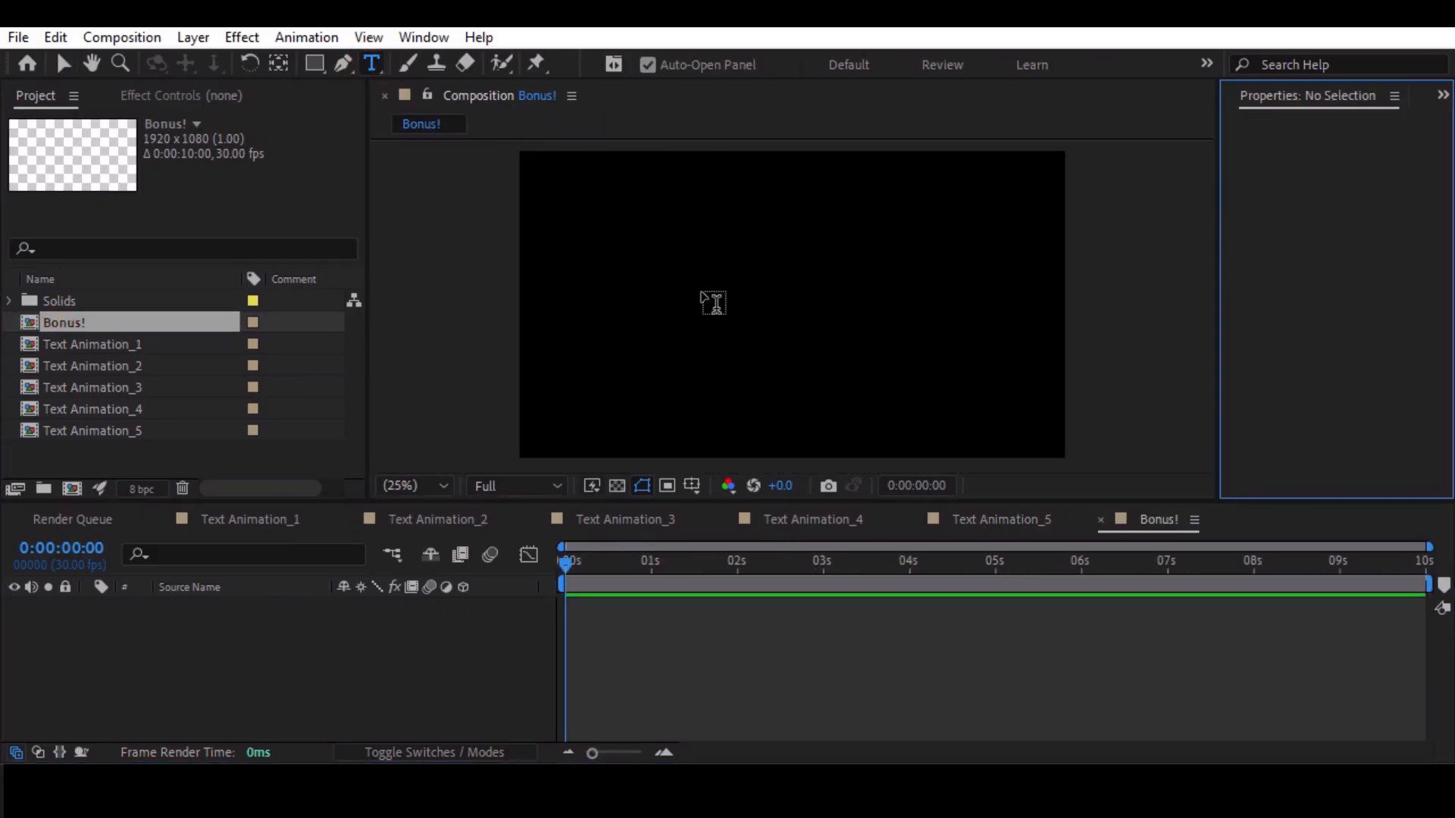
left_click(704, 297)
type("faith")
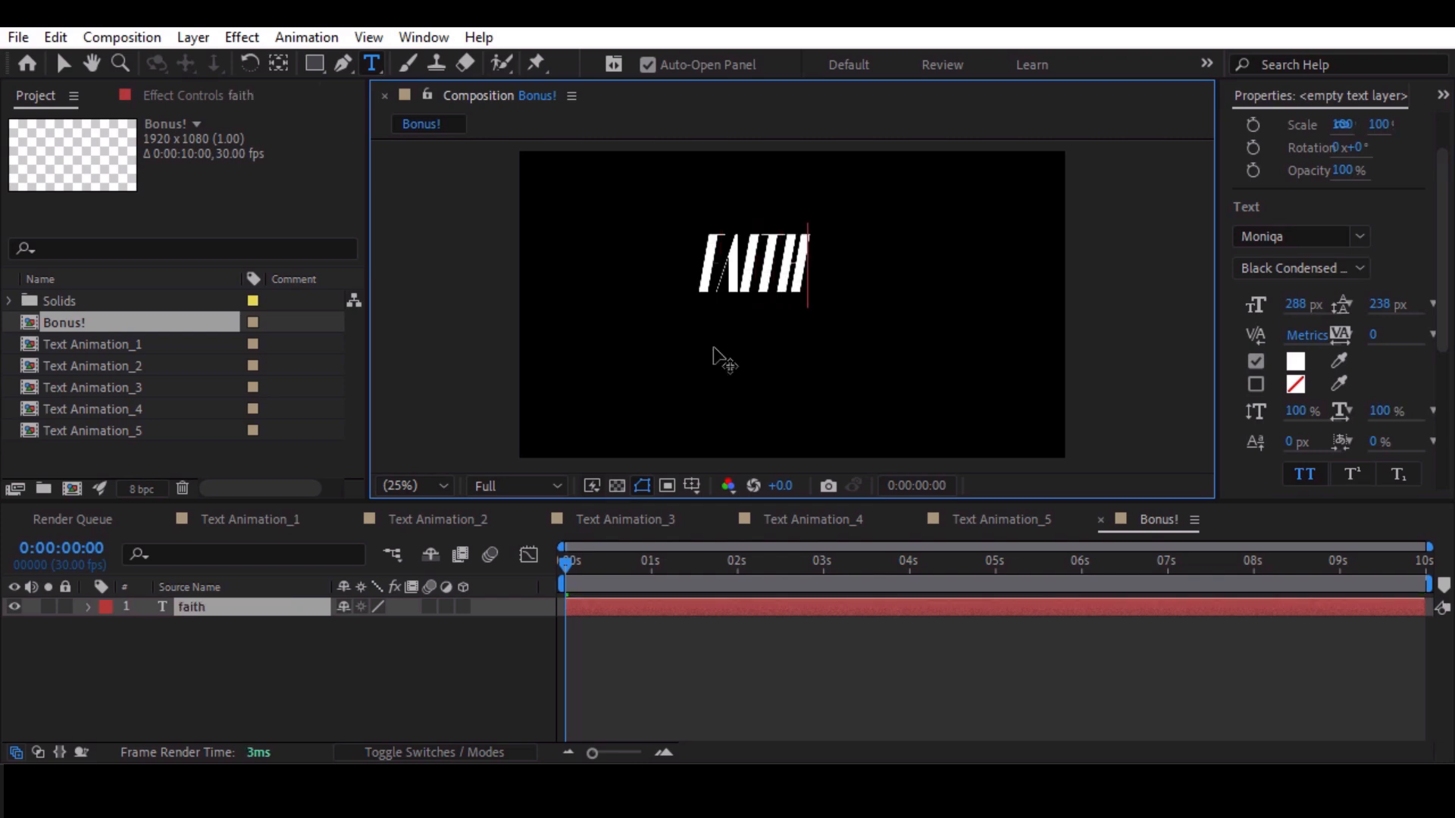
Reduce the faith text to 201 px and center both the layer in the composition and its anchor point in the text.
key("ctrl+a")
left_click_drag(1297, 304, 1181, 310)
left_click(1443, 95)
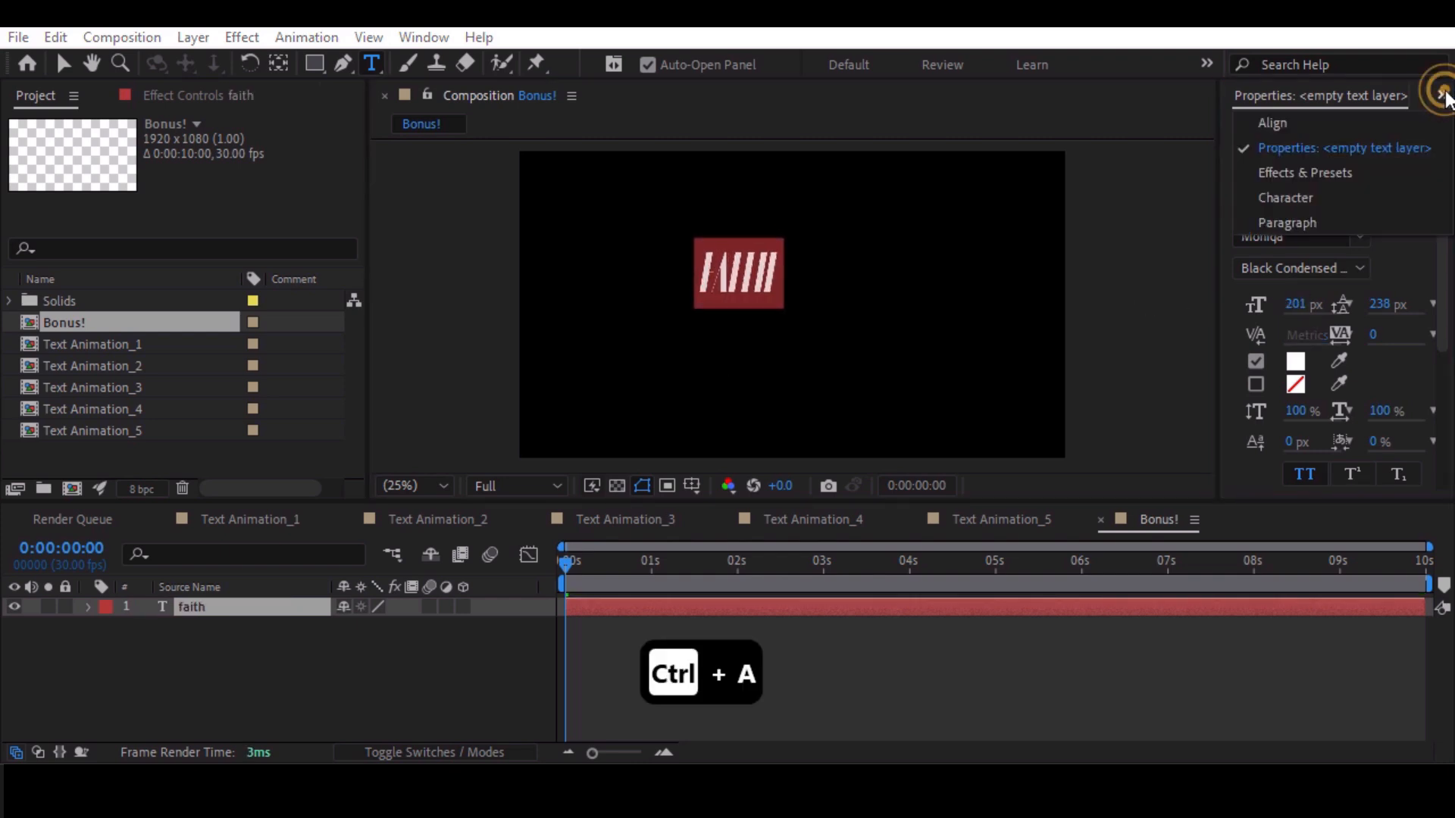
left_click(1293, 129)
left_click(1280, 152)
left_click(1397, 152)
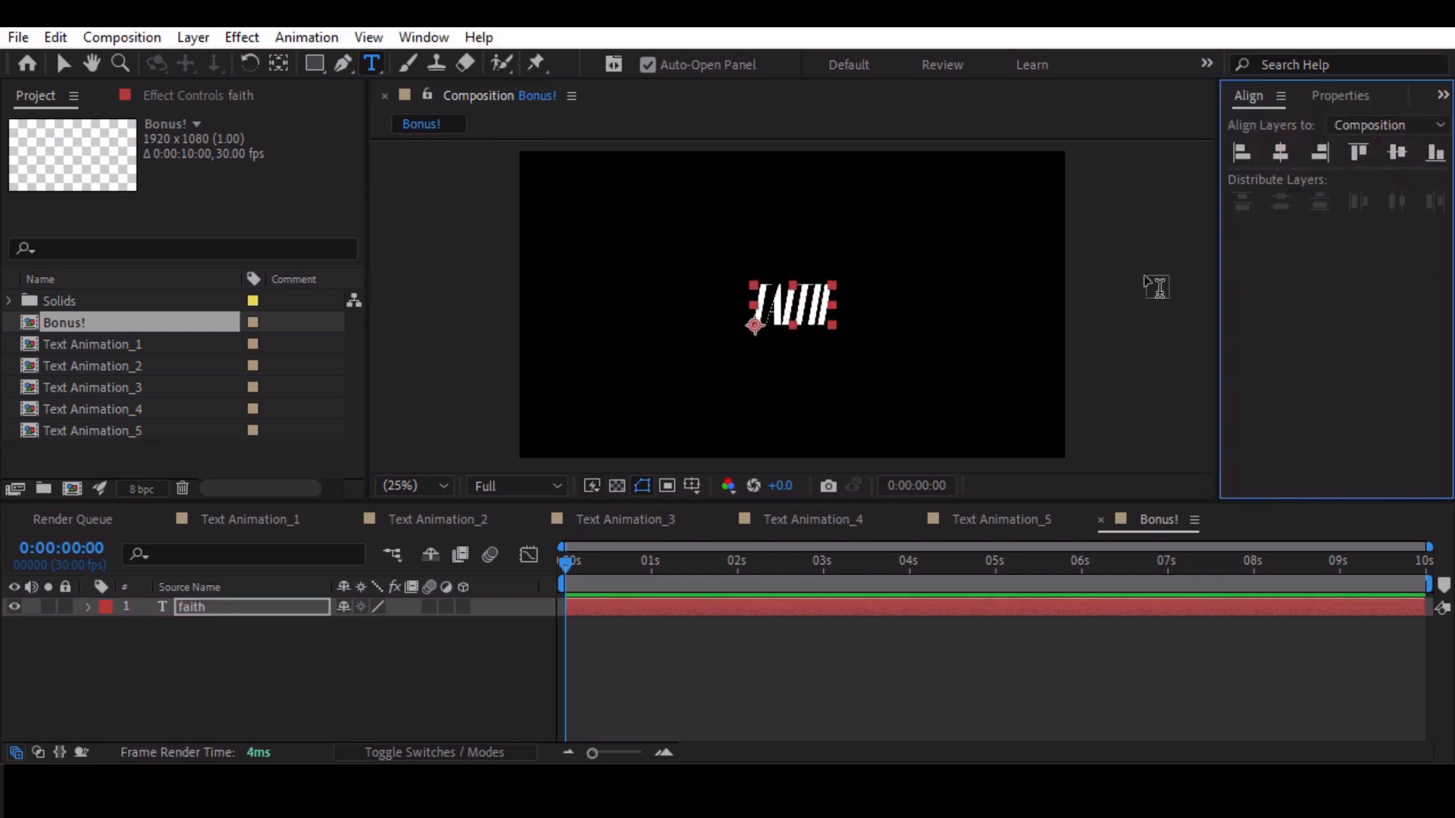
key("ctrl+alt+Home")
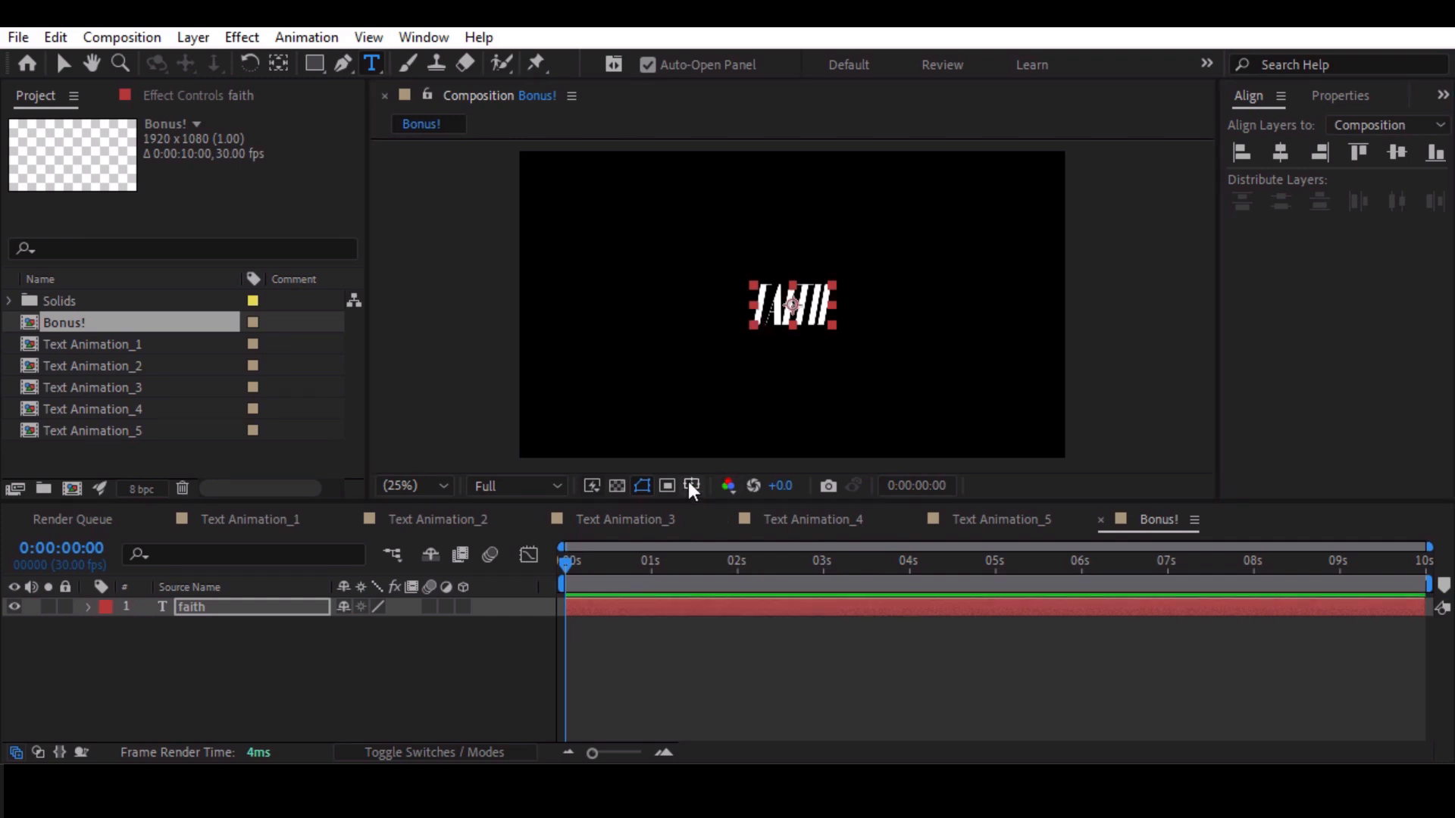
Draw a paragraph text box covering the whole composition and paste the repeated word Faith into it.
left_click(370, 65)
left_click_drag(519, 151, 1068, 459)
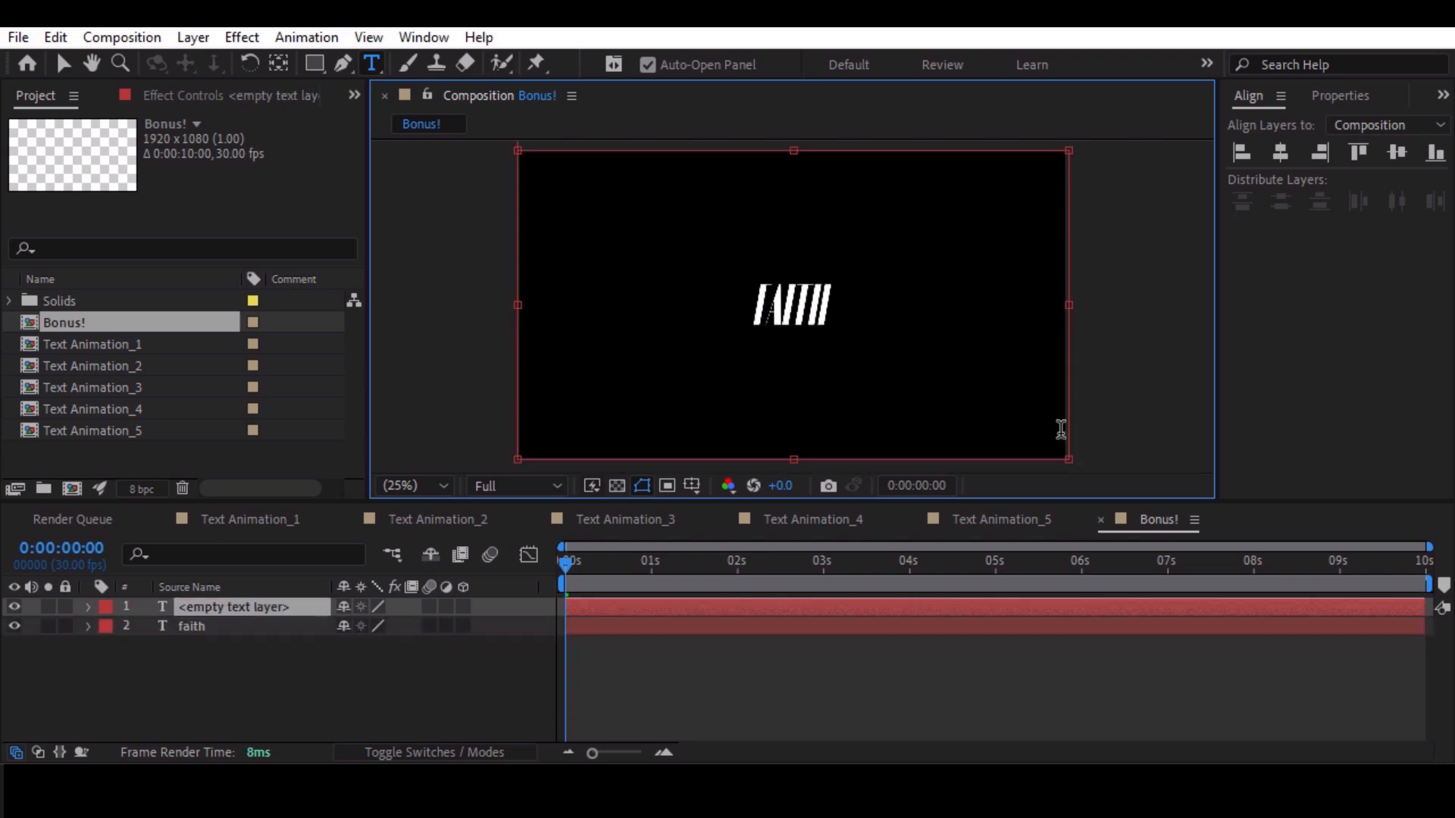
left_click(526, 162)
key("ctrl+v")
Select all the pasted Faith text and change its font to Nohemi Thin.
key("ctrl+a")
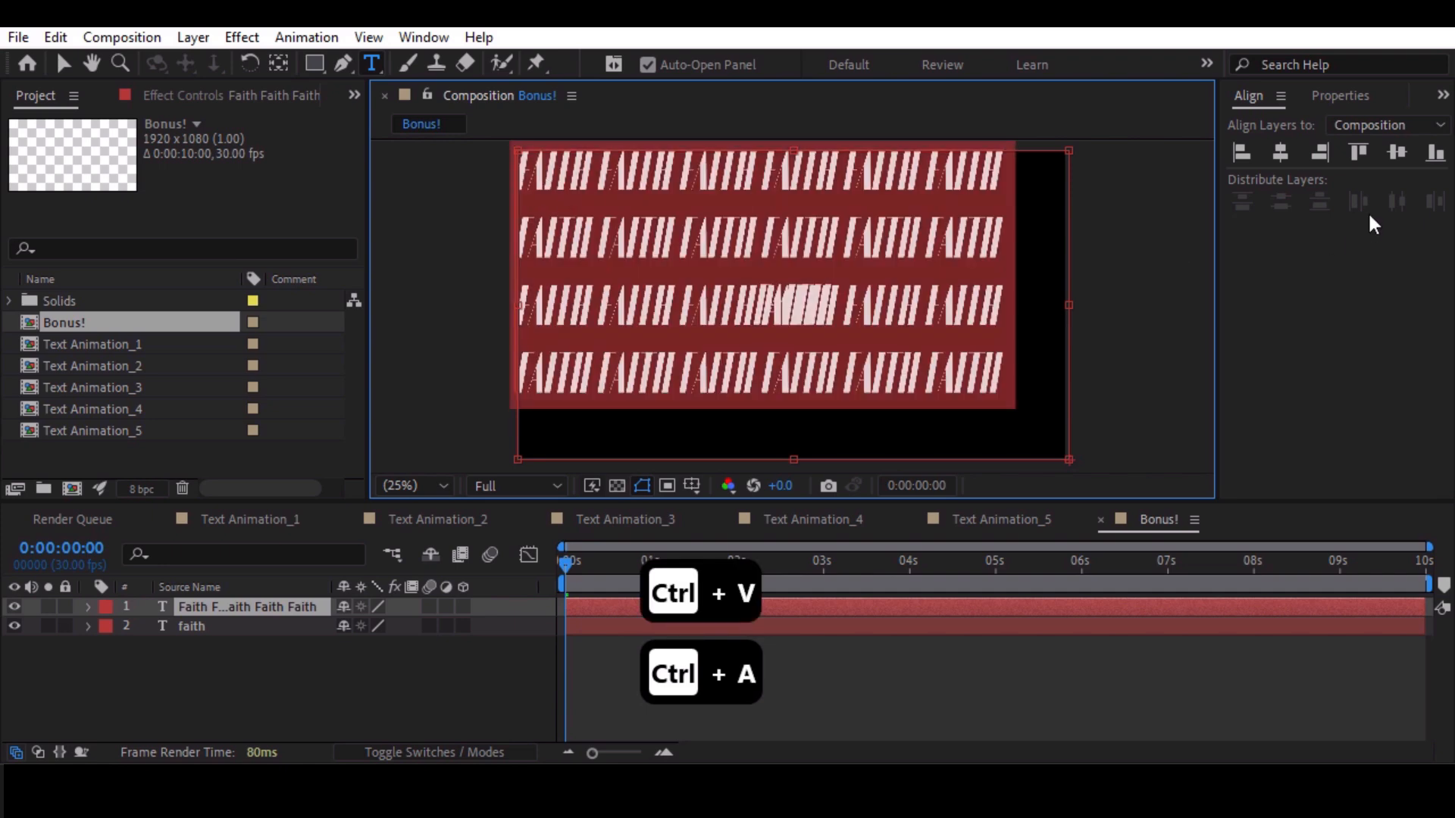
left_click(1443, 95)
left_click(1393, 148)
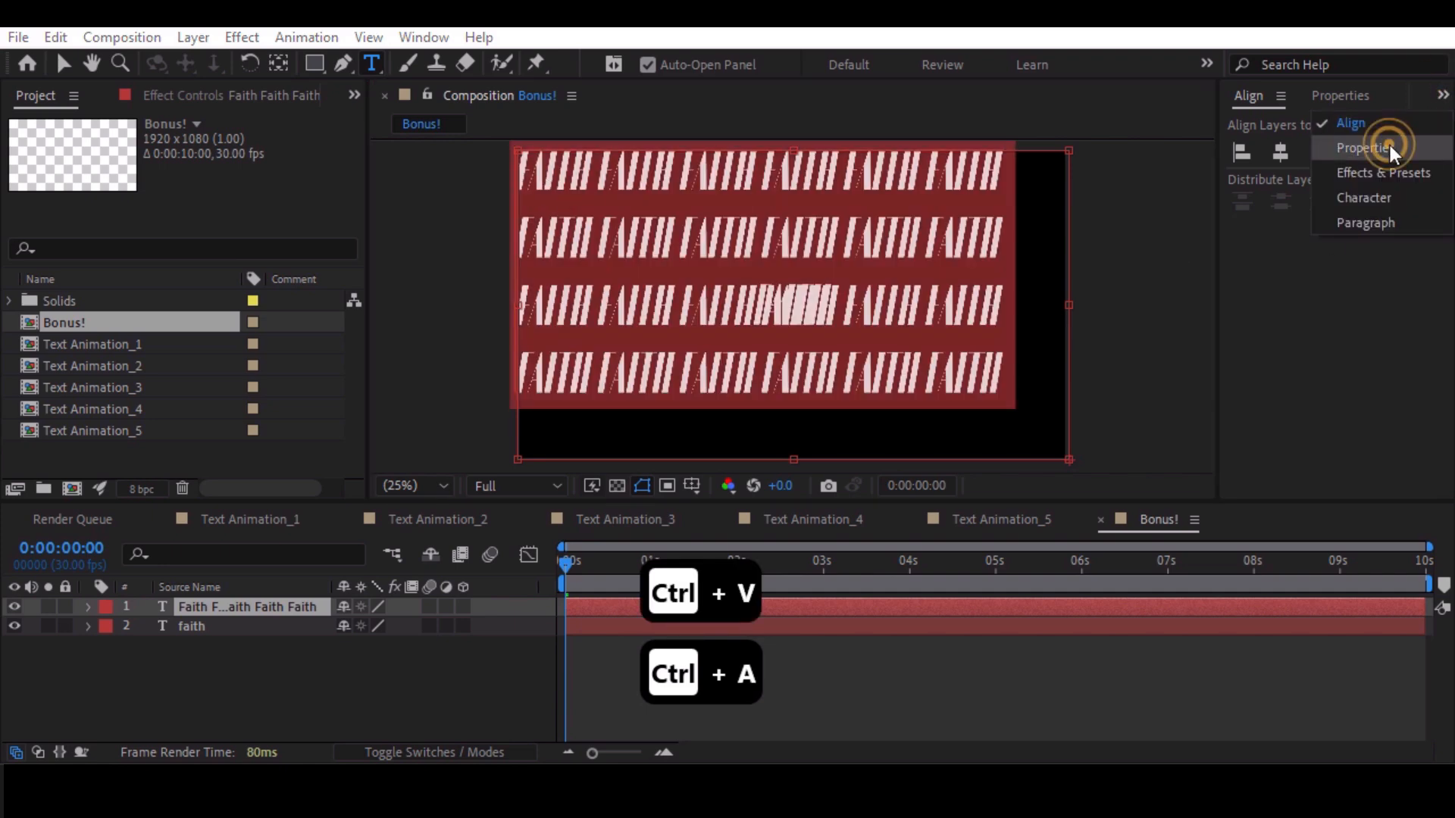
left_click(1282, 237)
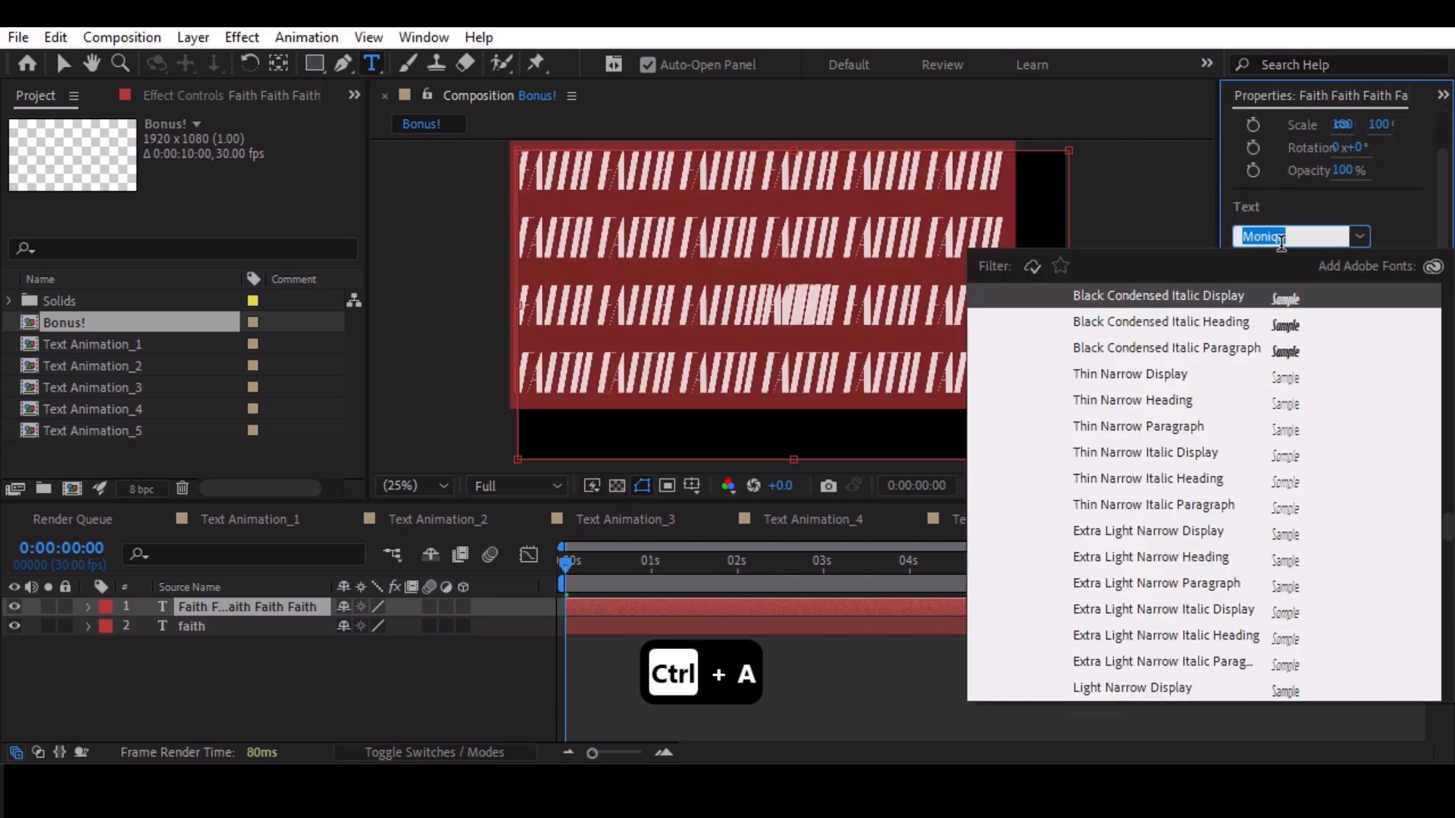
type("nohe")
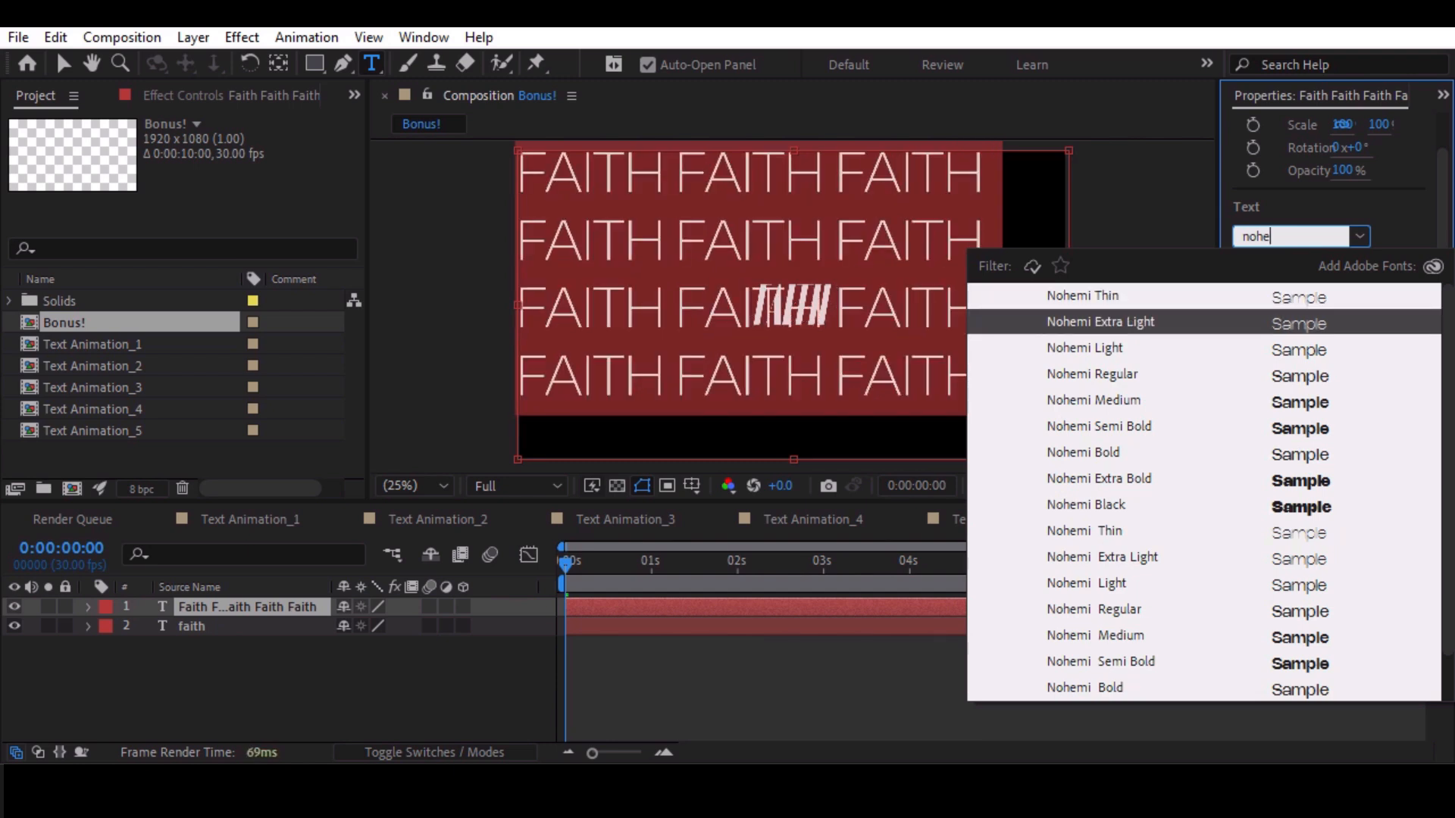
key("Down")
key("Up")
key("Up")
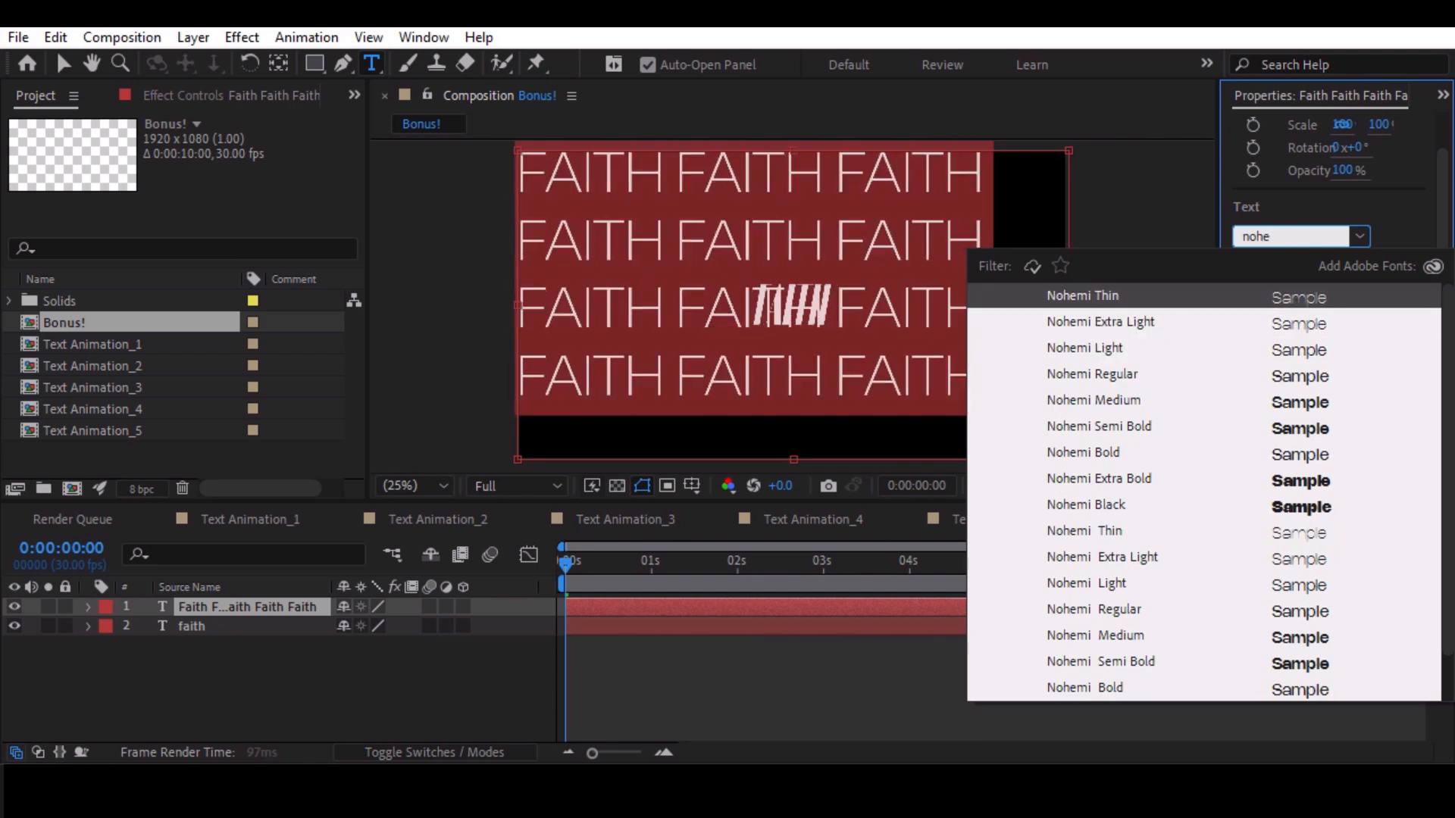
key("Return")
Set the repeated Faith text to 70 px in the Light style with 139 px leading.
left_click(1308, 300)
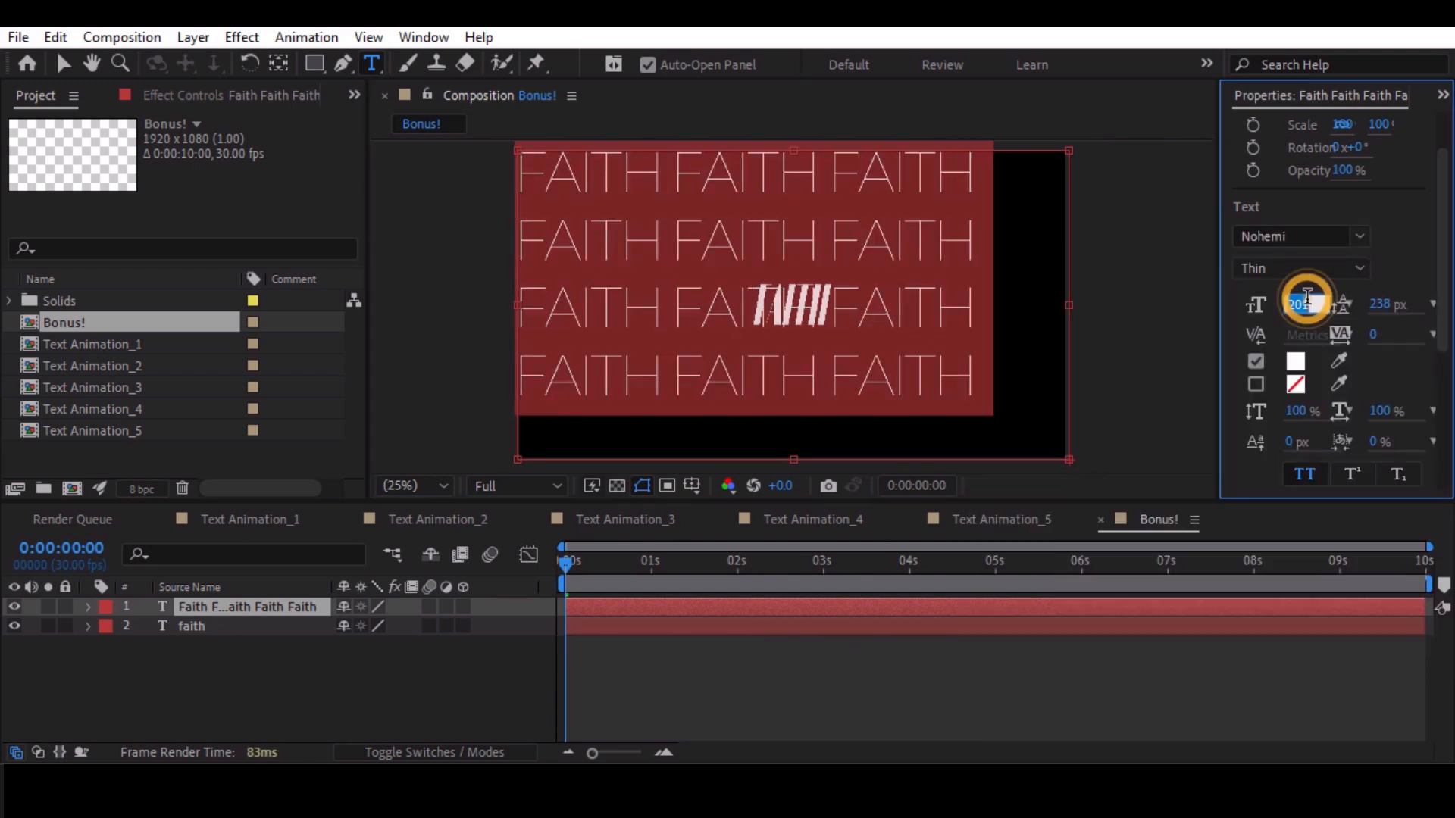
type("70")
key("Return")
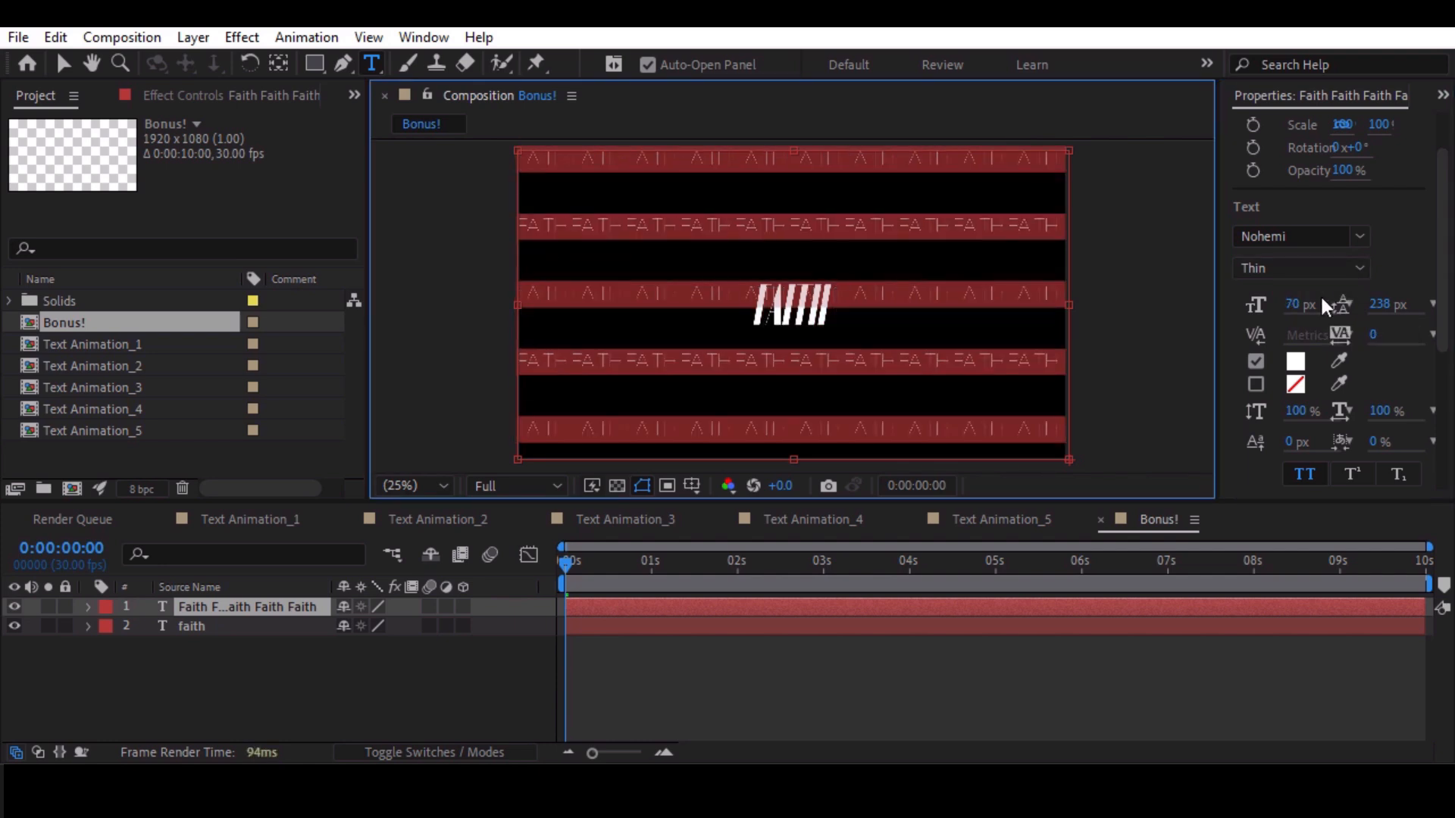
left_click(1347, 261)
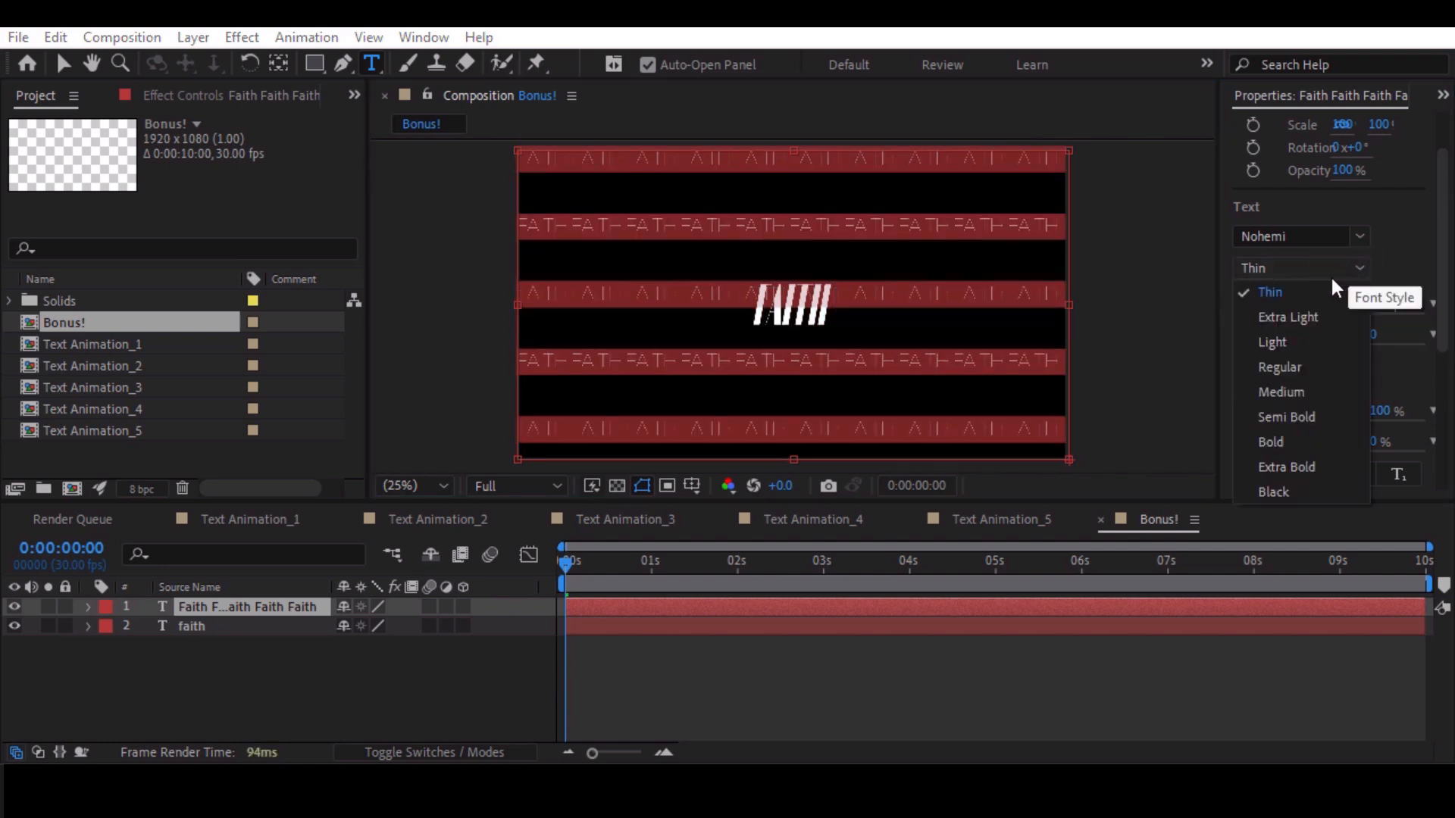
left_click(1275, 345)
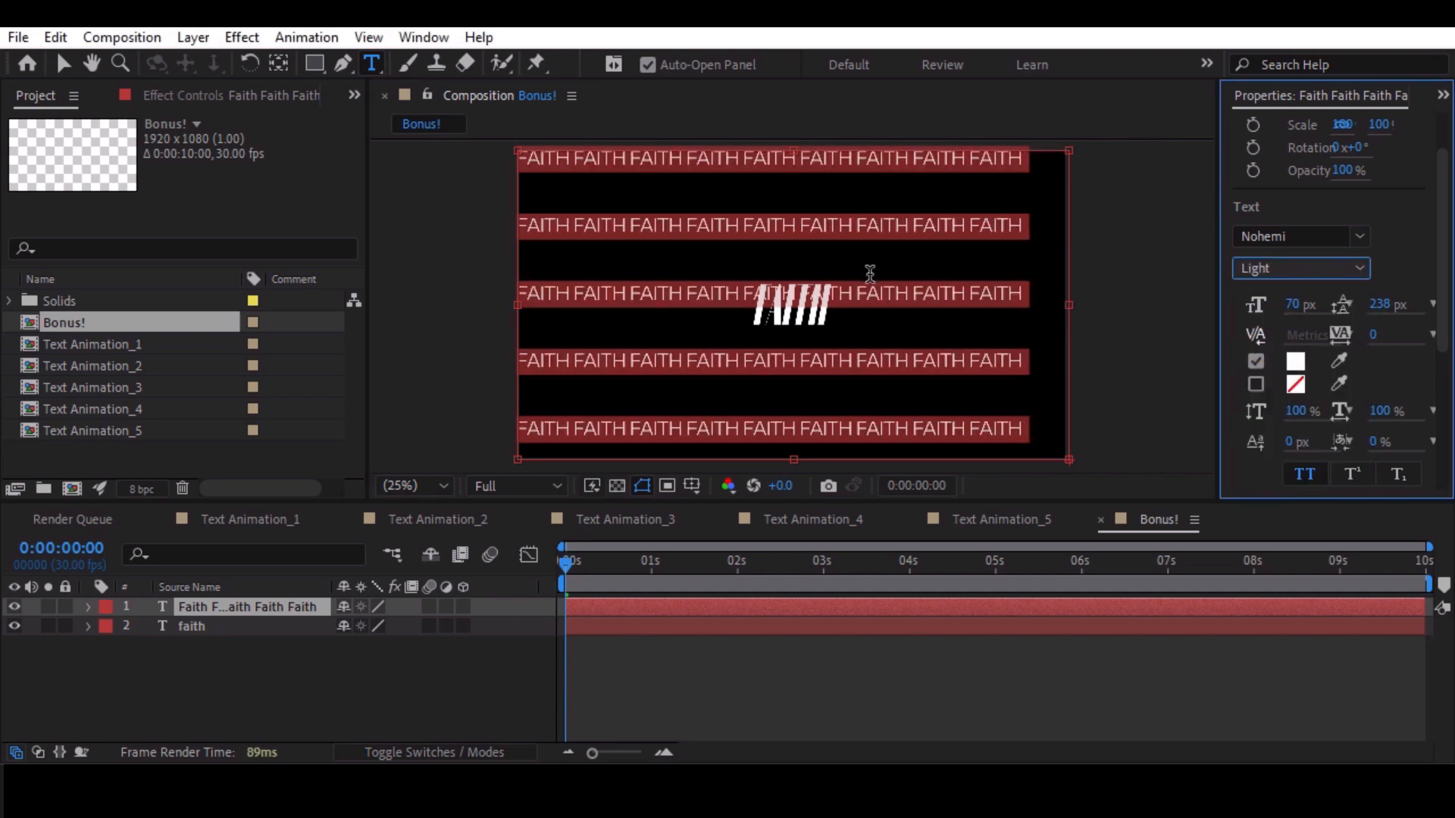
scroll(1060, 318, "down", 1)
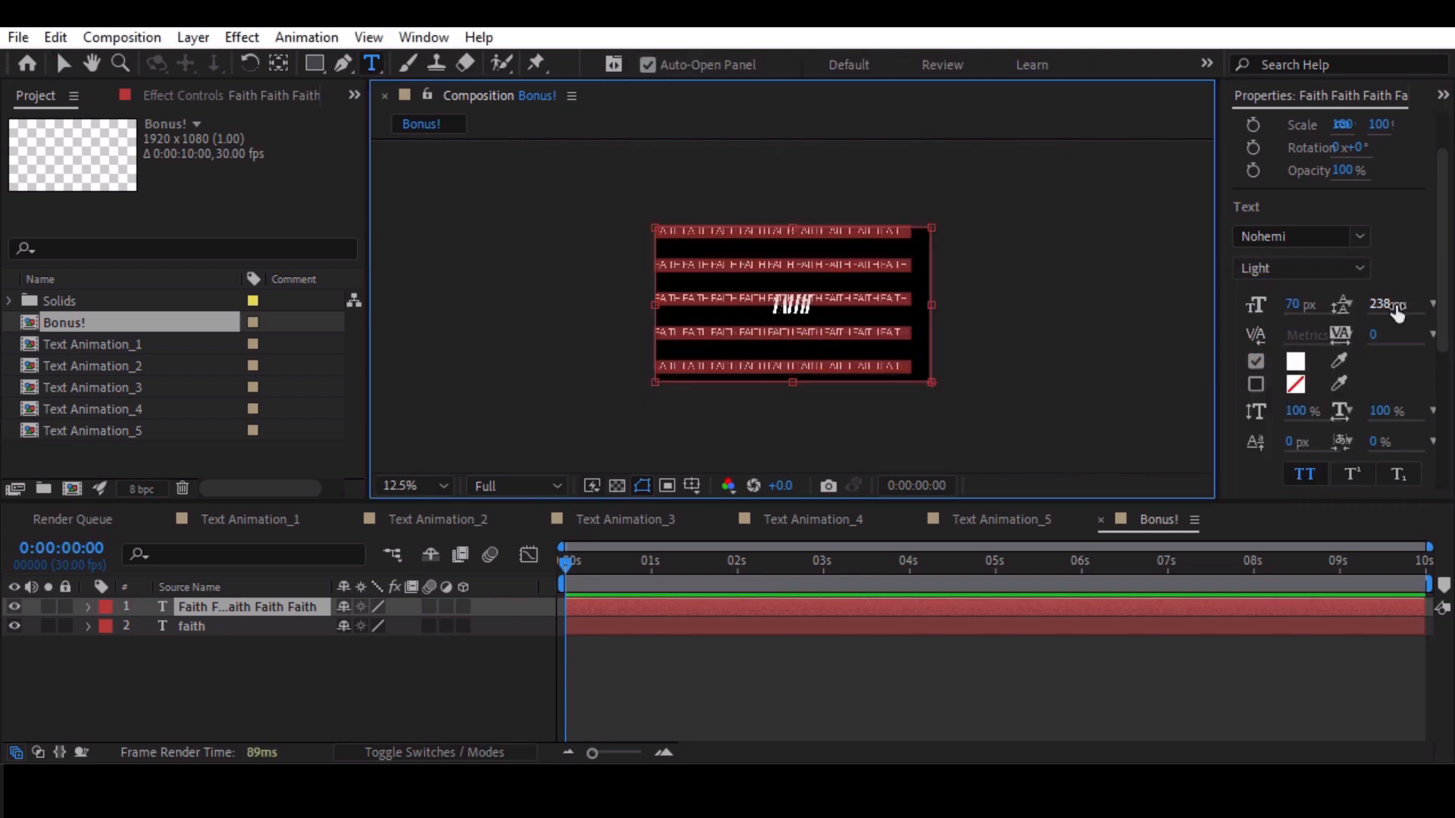
left_click_drag(1383, 304, 1275, 312)
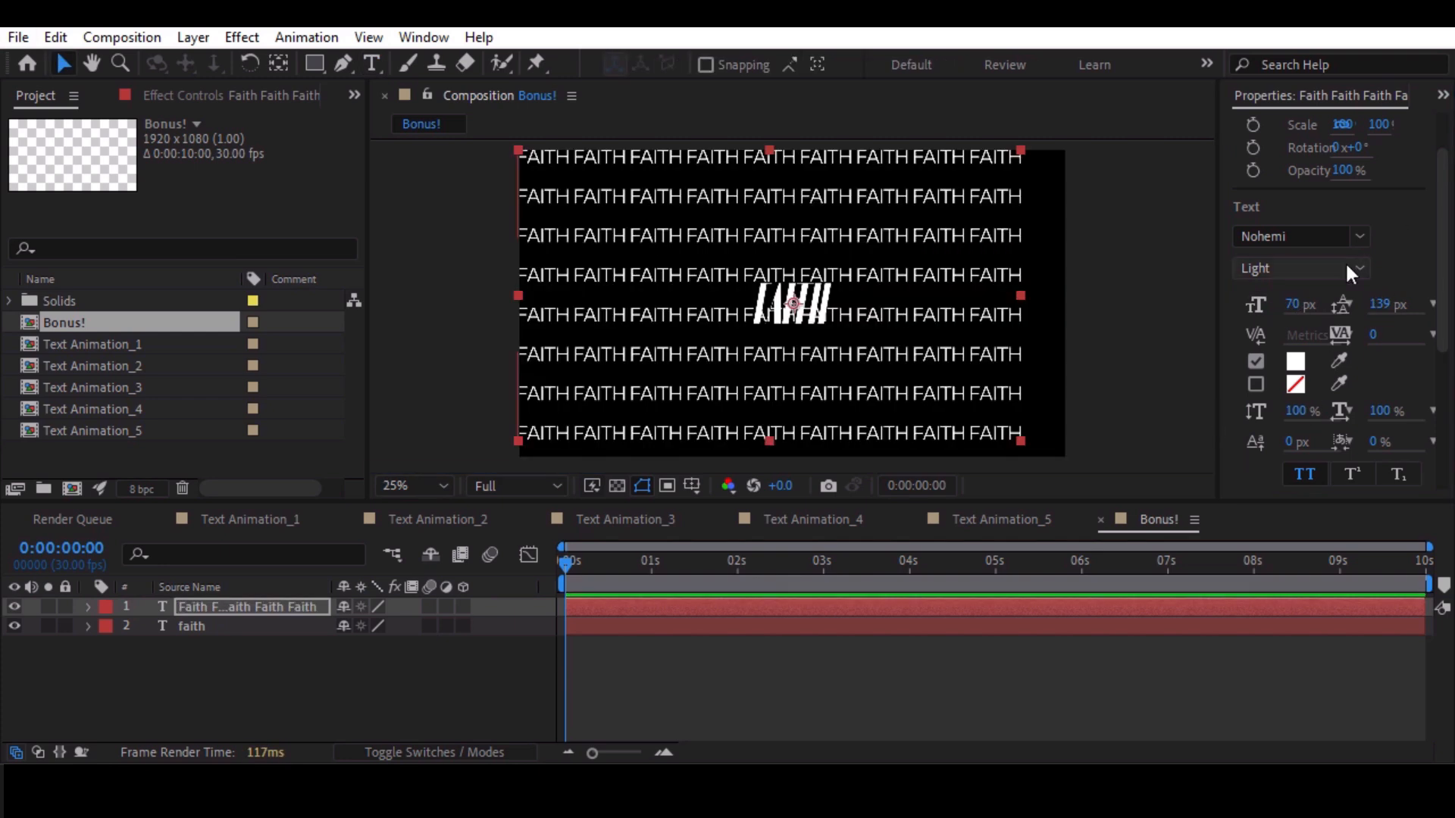
Center the repeated Faith text layer horizontally and vertically in the composition.
left_click(1443, 96)
left_click(416, 124)
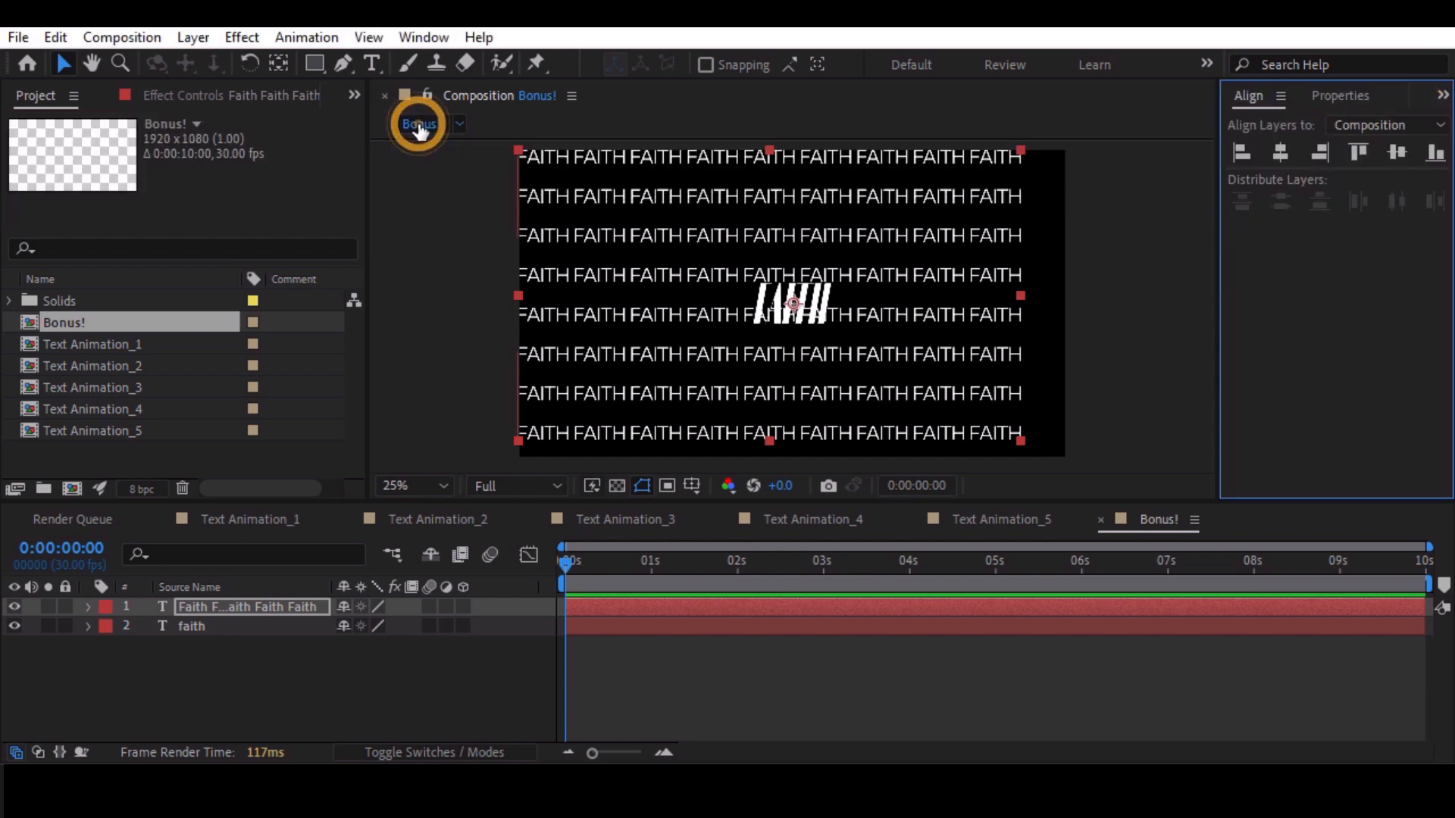
left_click(1281, 153)
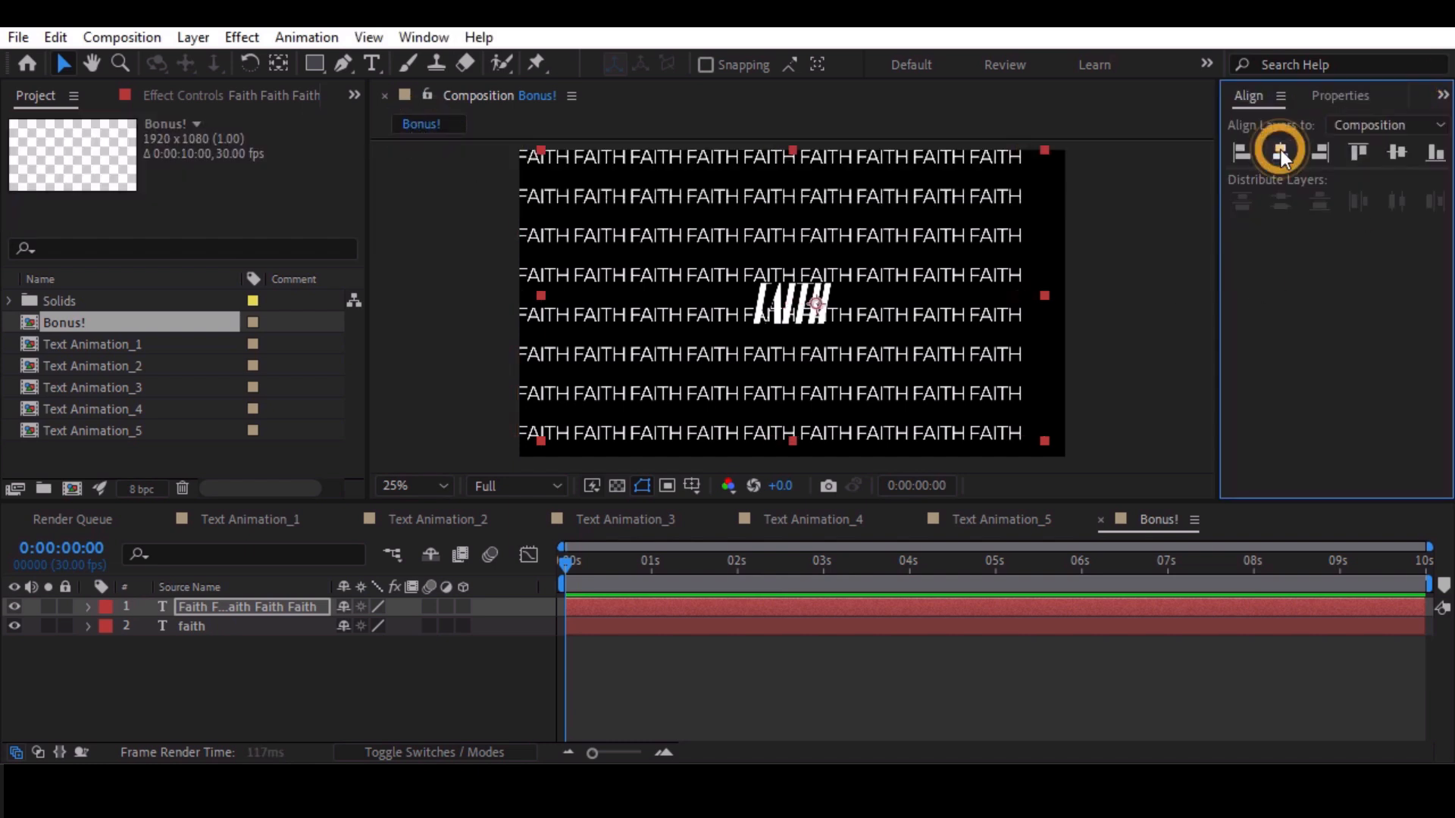
left_click(1398, 152)
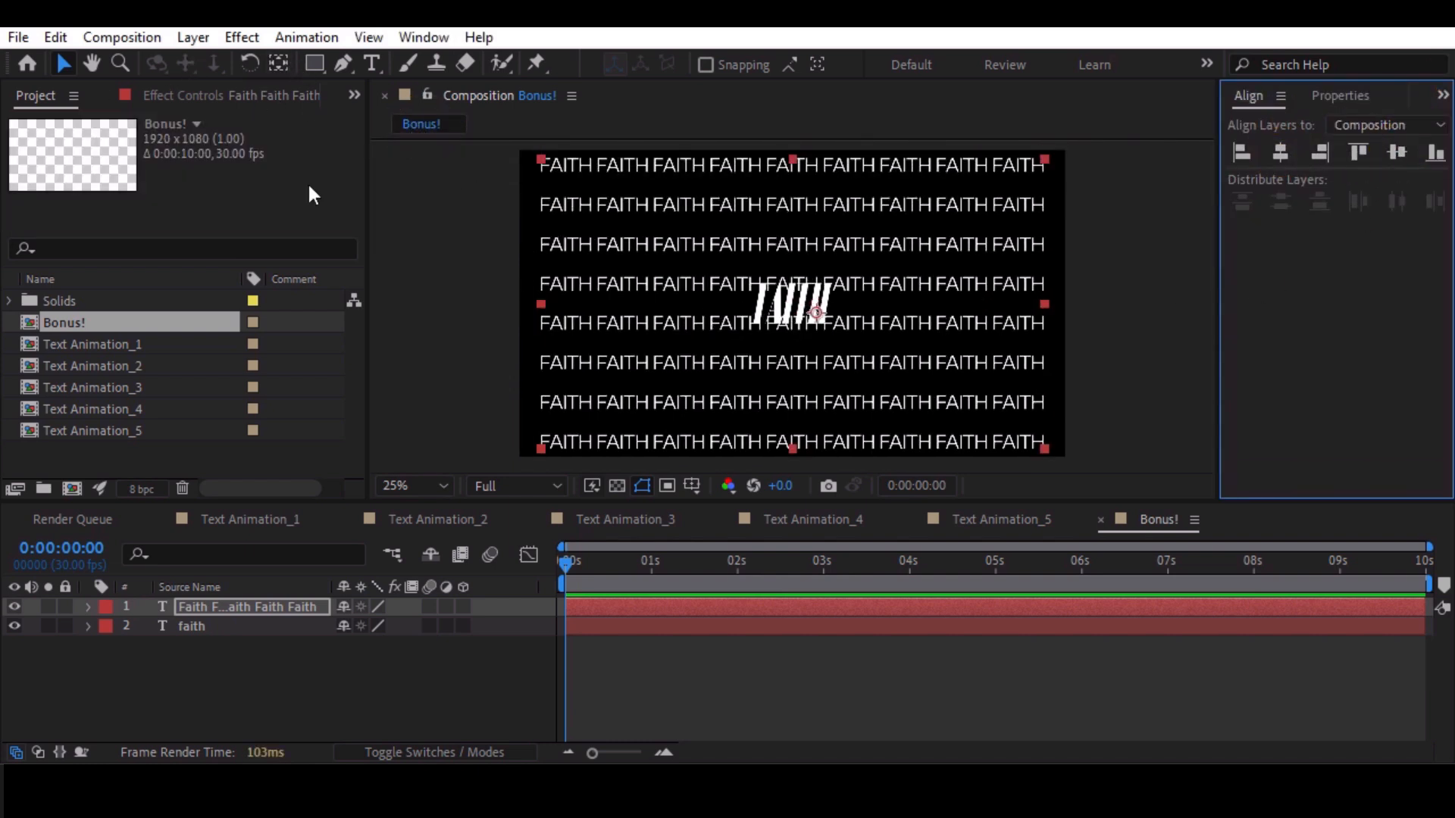
Center the repeated Faith layer's anchor point in its content and draw a circular mask on it around the central faith word.
left_click_drag(318, 61, 406, 114)
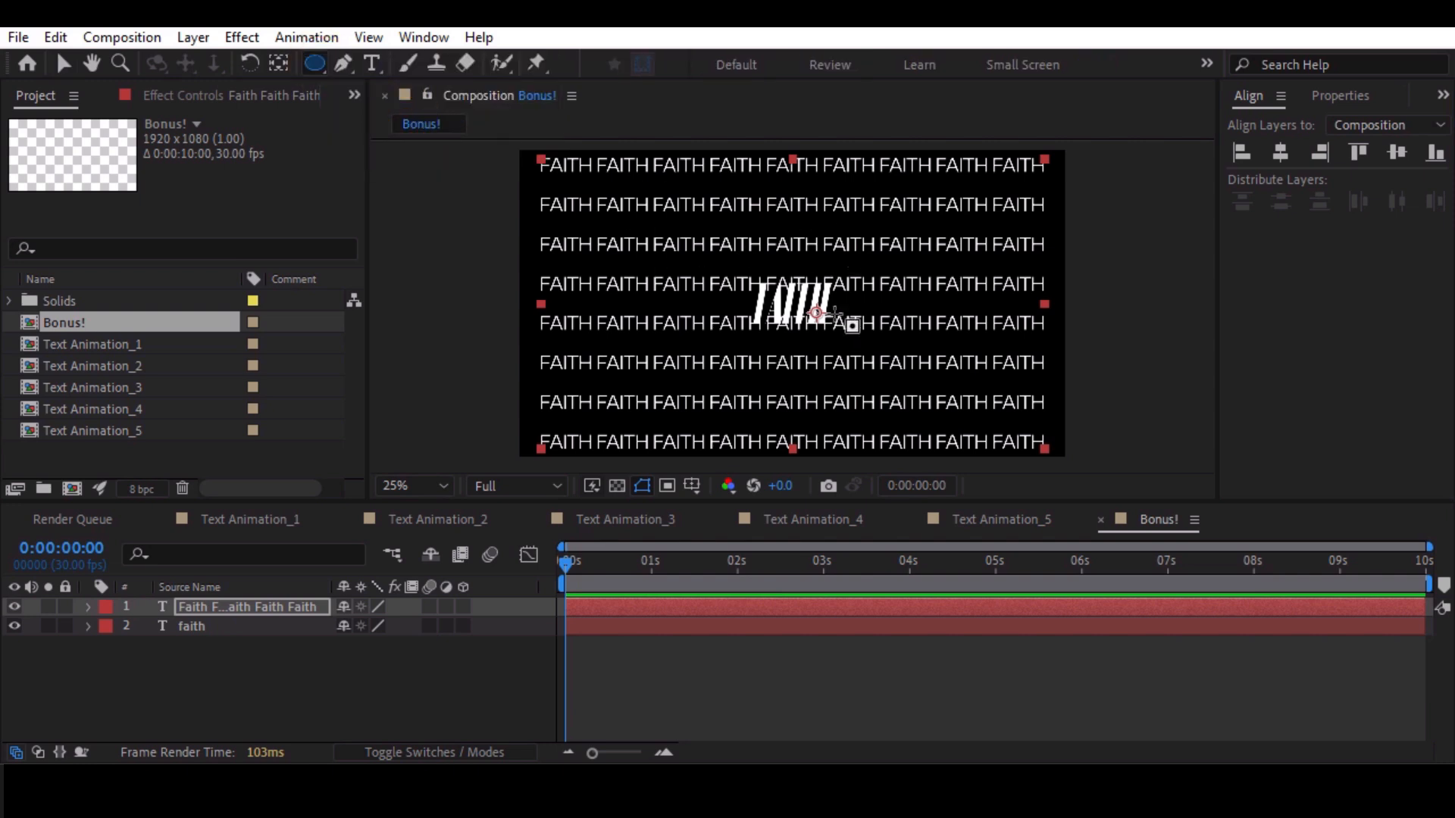
key("ctrl+alt+Home")
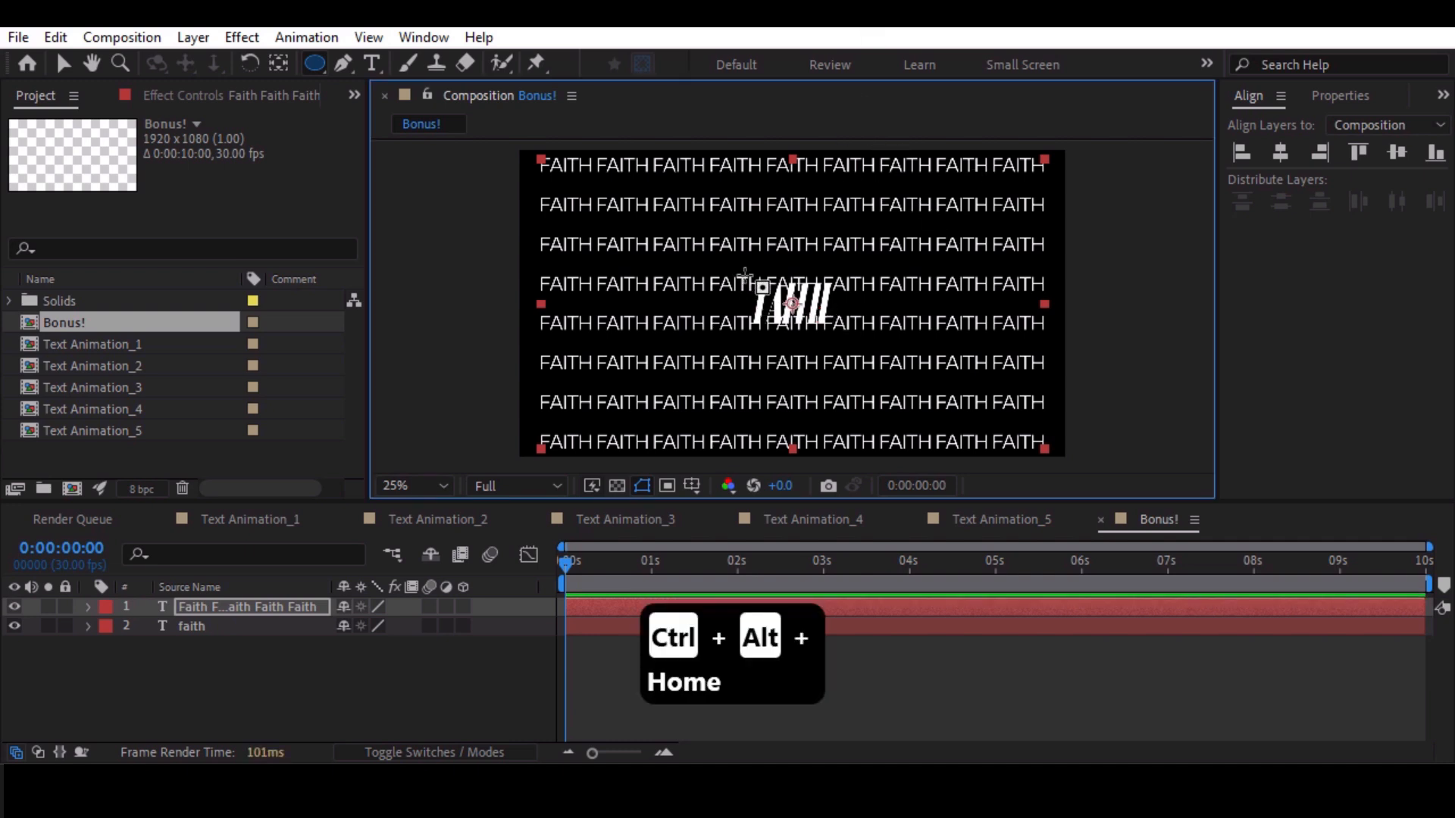
left_click_drag(744, 274, 851, 323)
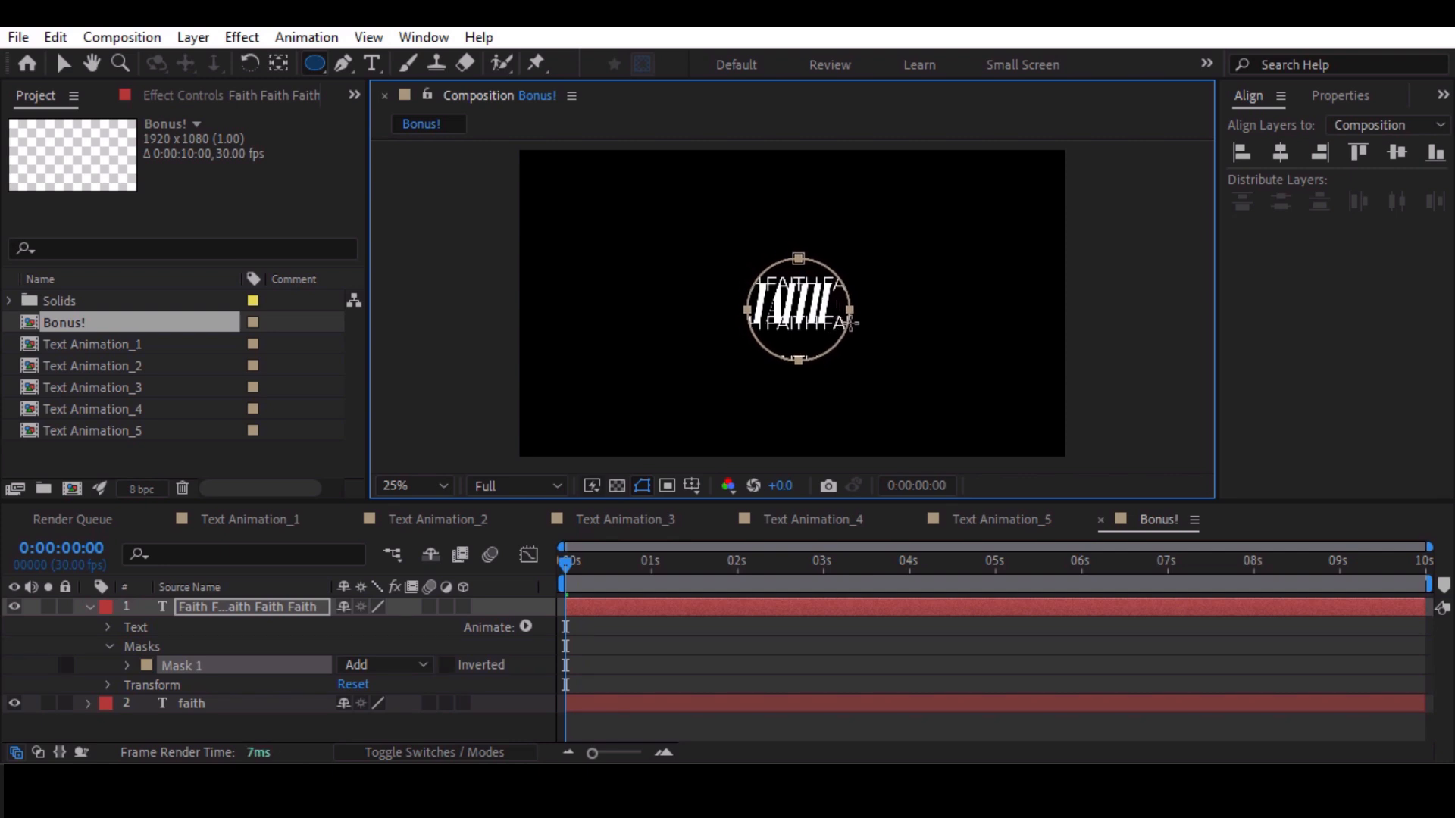
key("space")
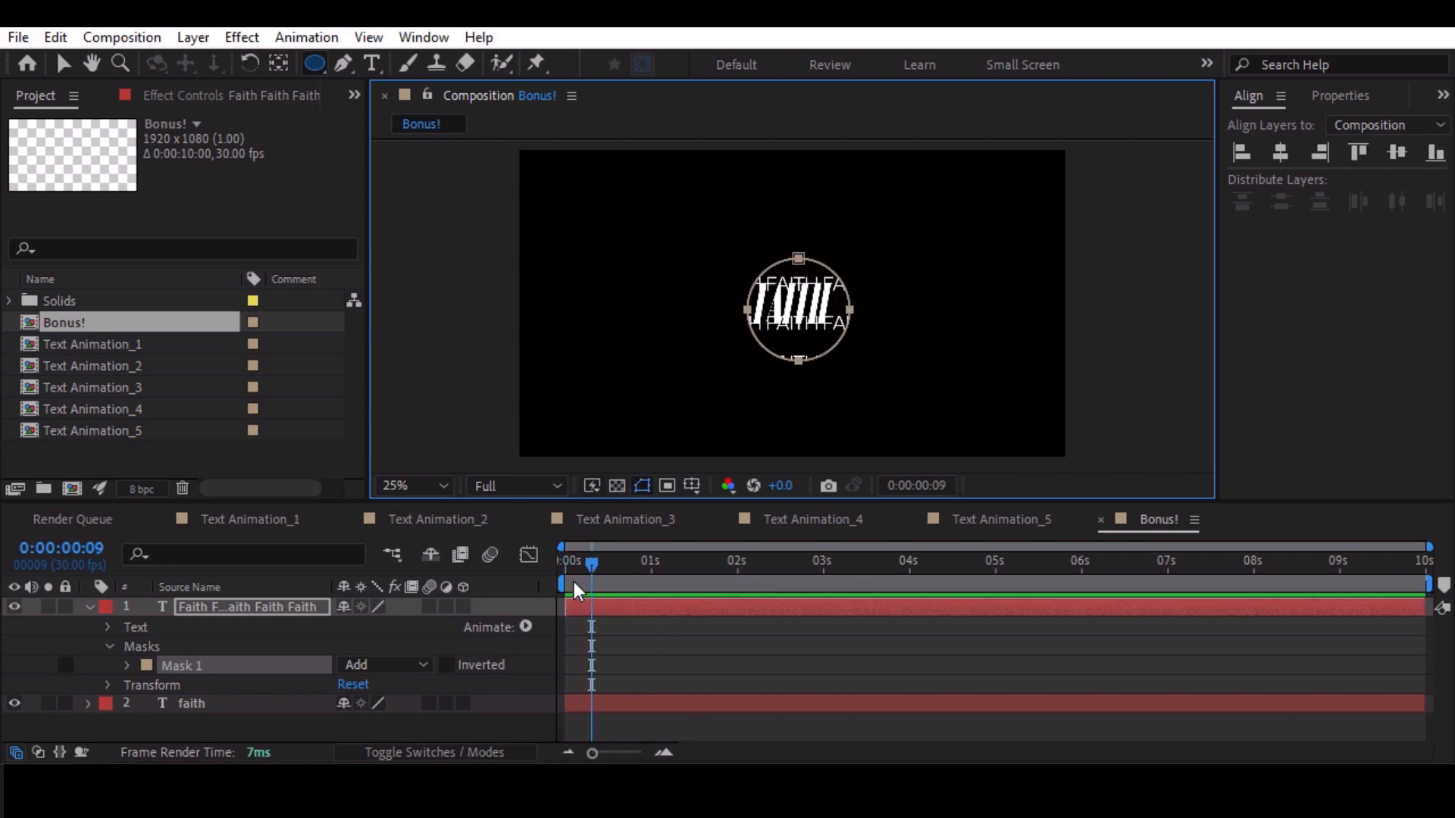
left_click_drag(573, 580, 541, 582)
Set Mask 1 as the path of the repeated Faith text so it runs around the circle.
left_click(107, 627)
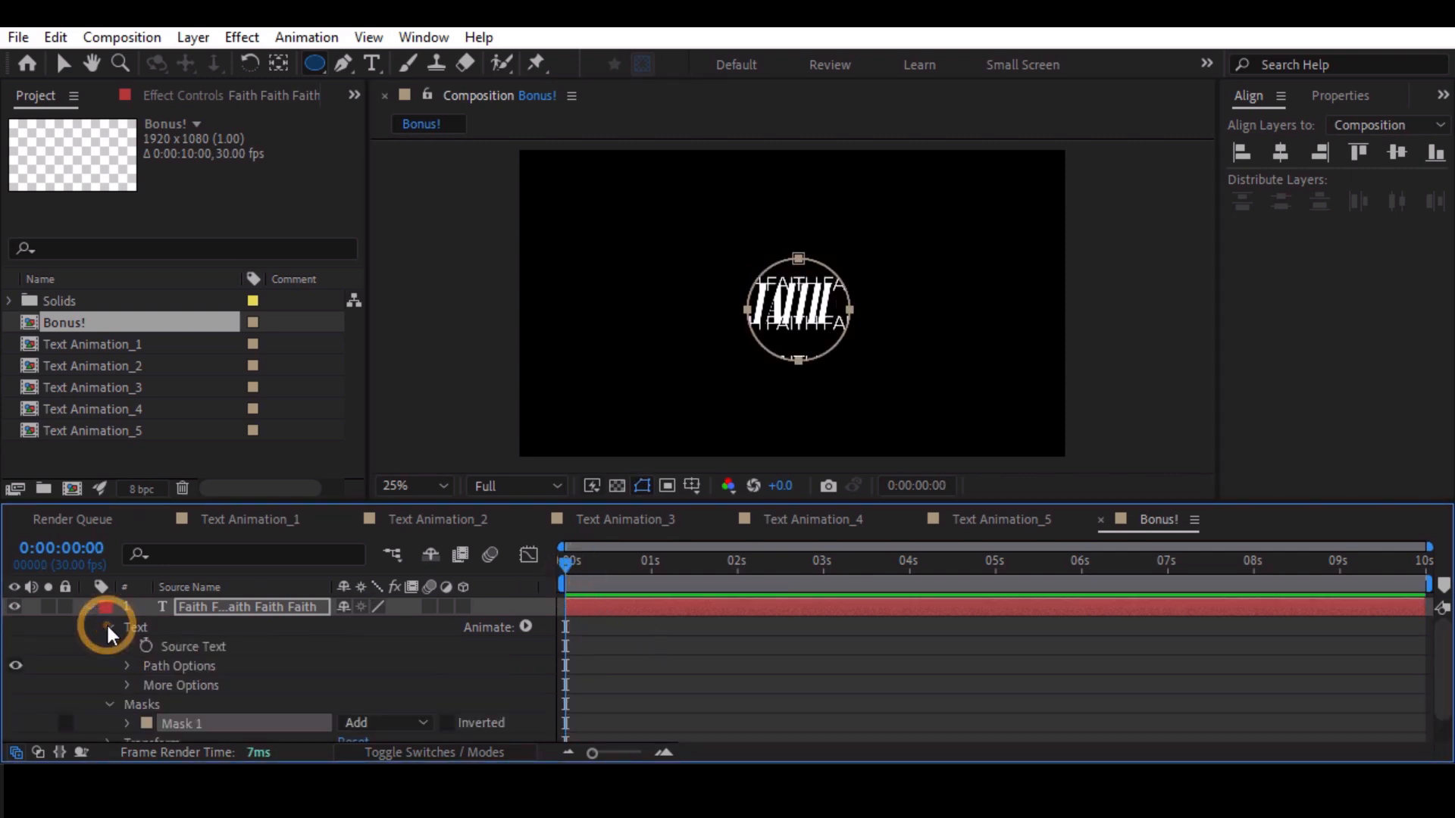
left_click(127, 666)
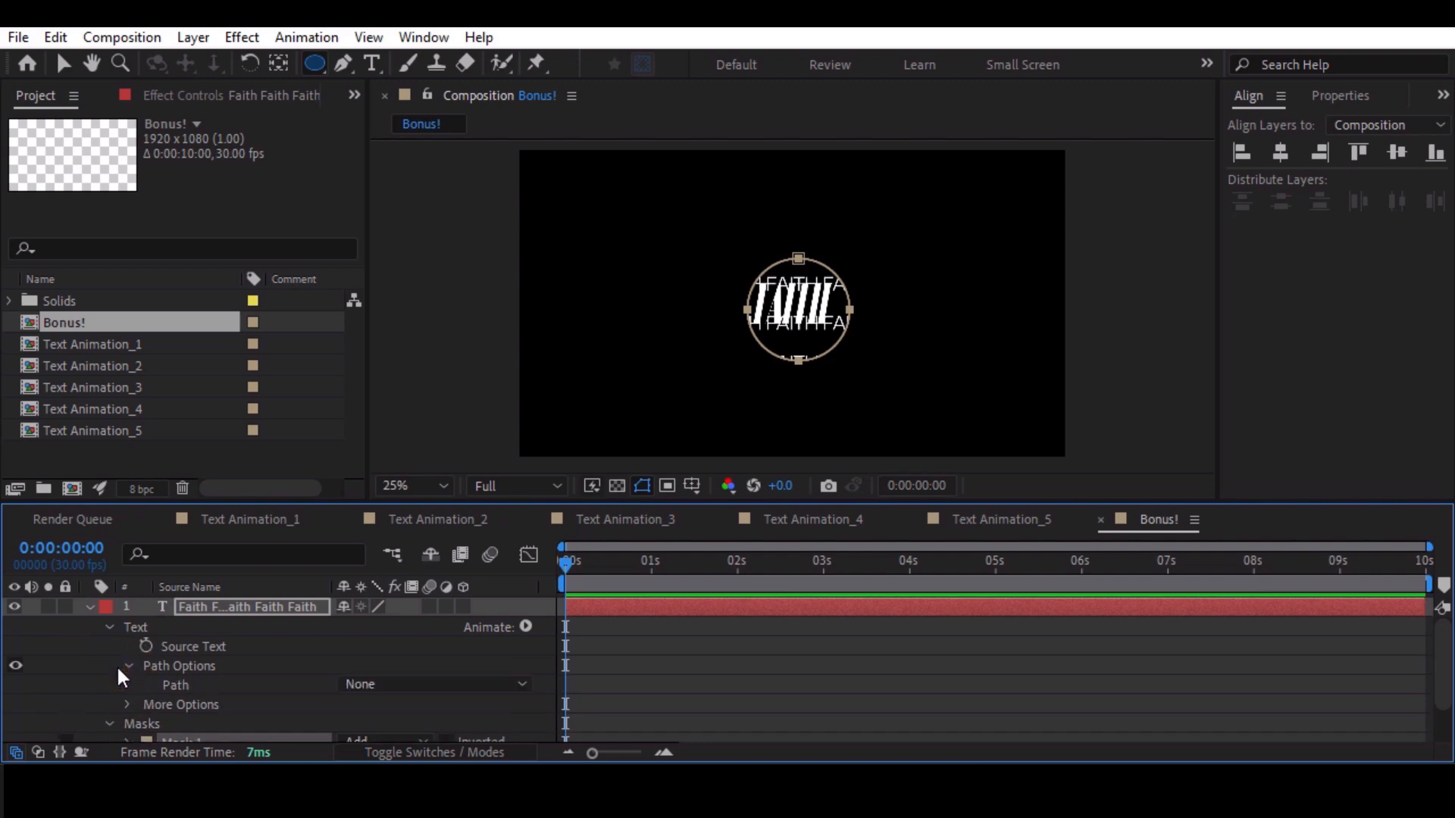
left_click(456, 684)
left_click(396, 741)
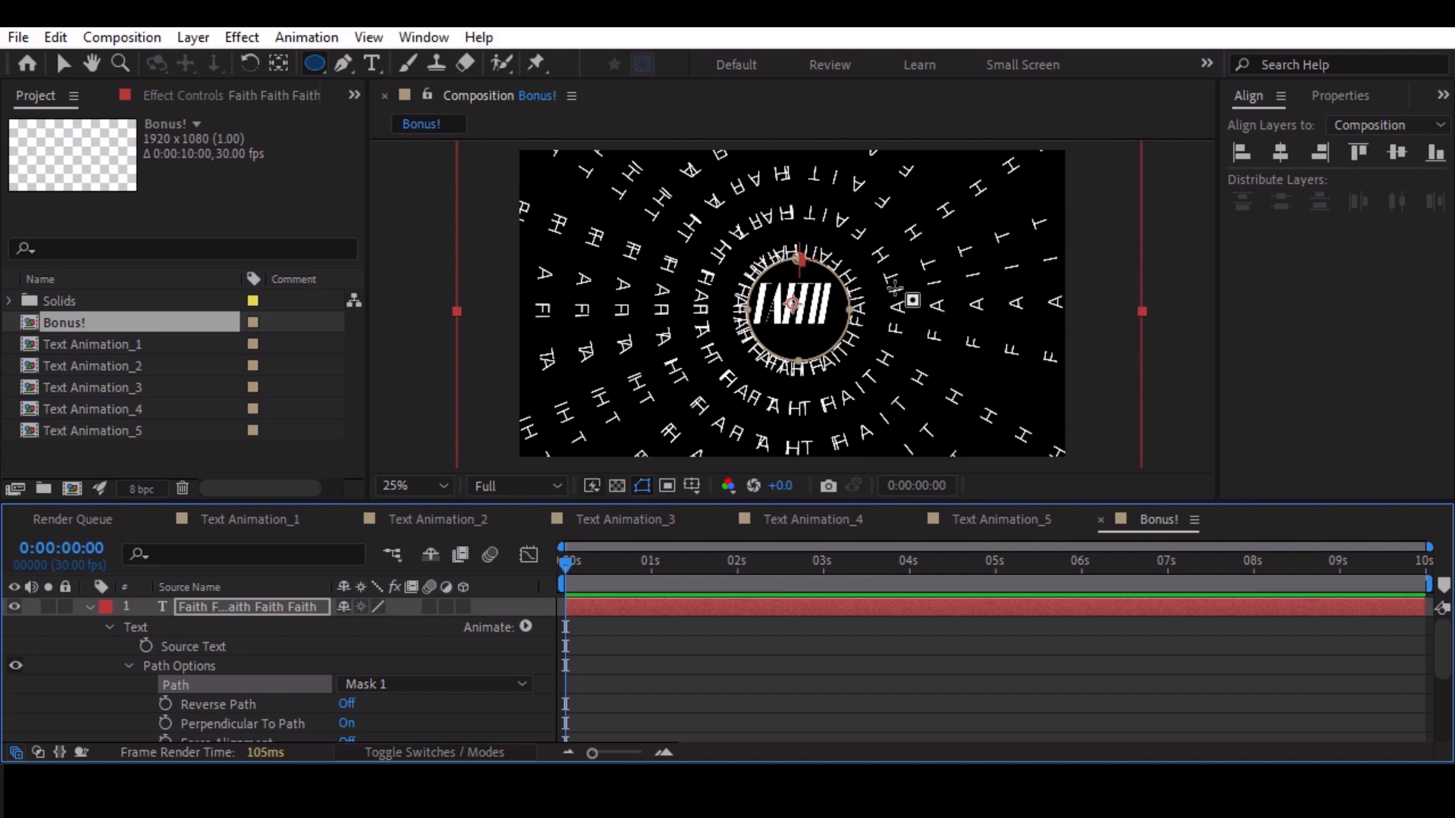
Add a Line Spacing animator to the repeated Faith text and keyframe it at 0 seconds with values -110 and 11.
left_click(526, 629)
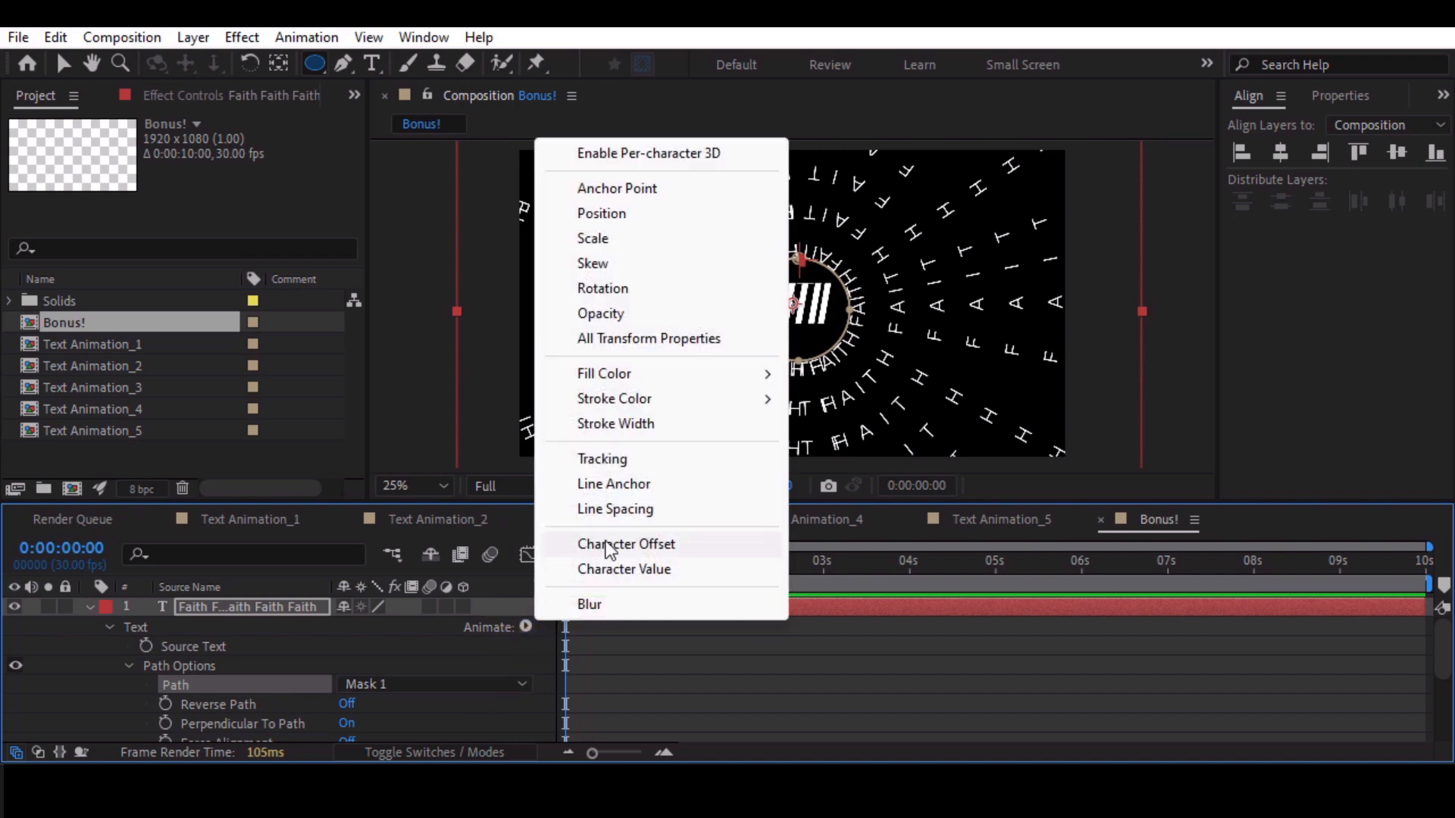
left_click(617, 510)
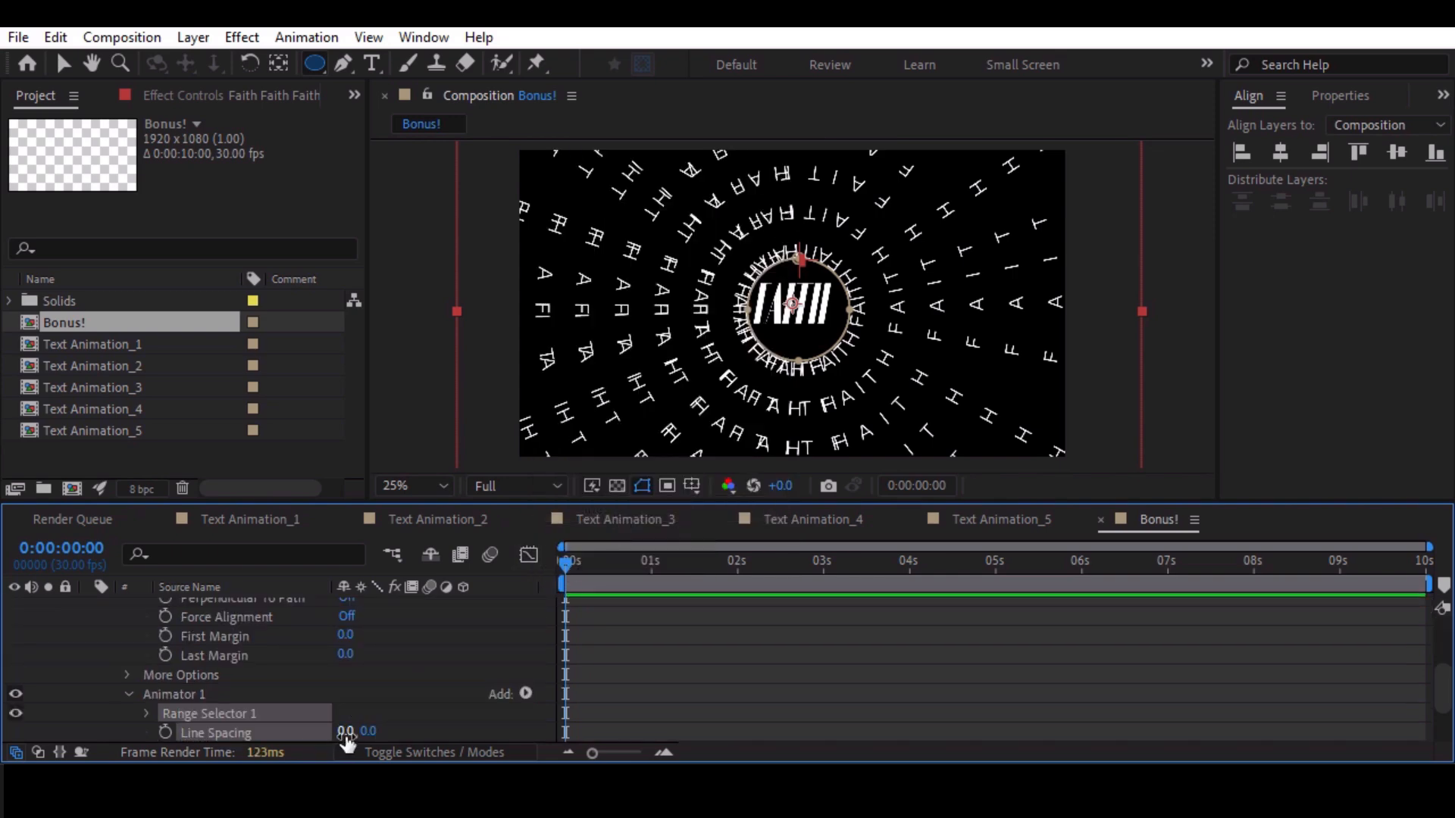
left_click_drag(347, 741, 210, 726)
left_click(165, 732)
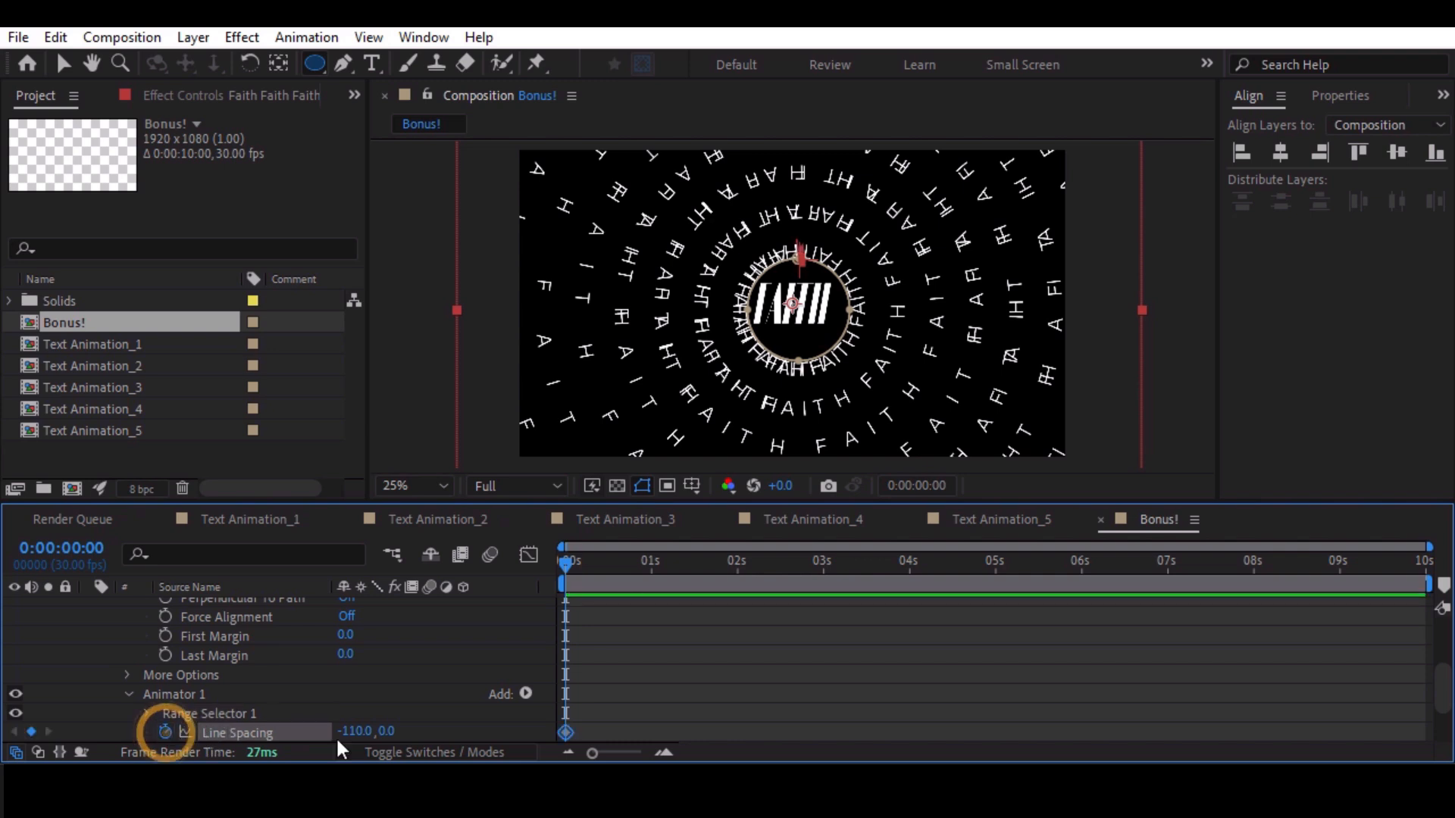
left_click_drag(383, 730, 378, 730)
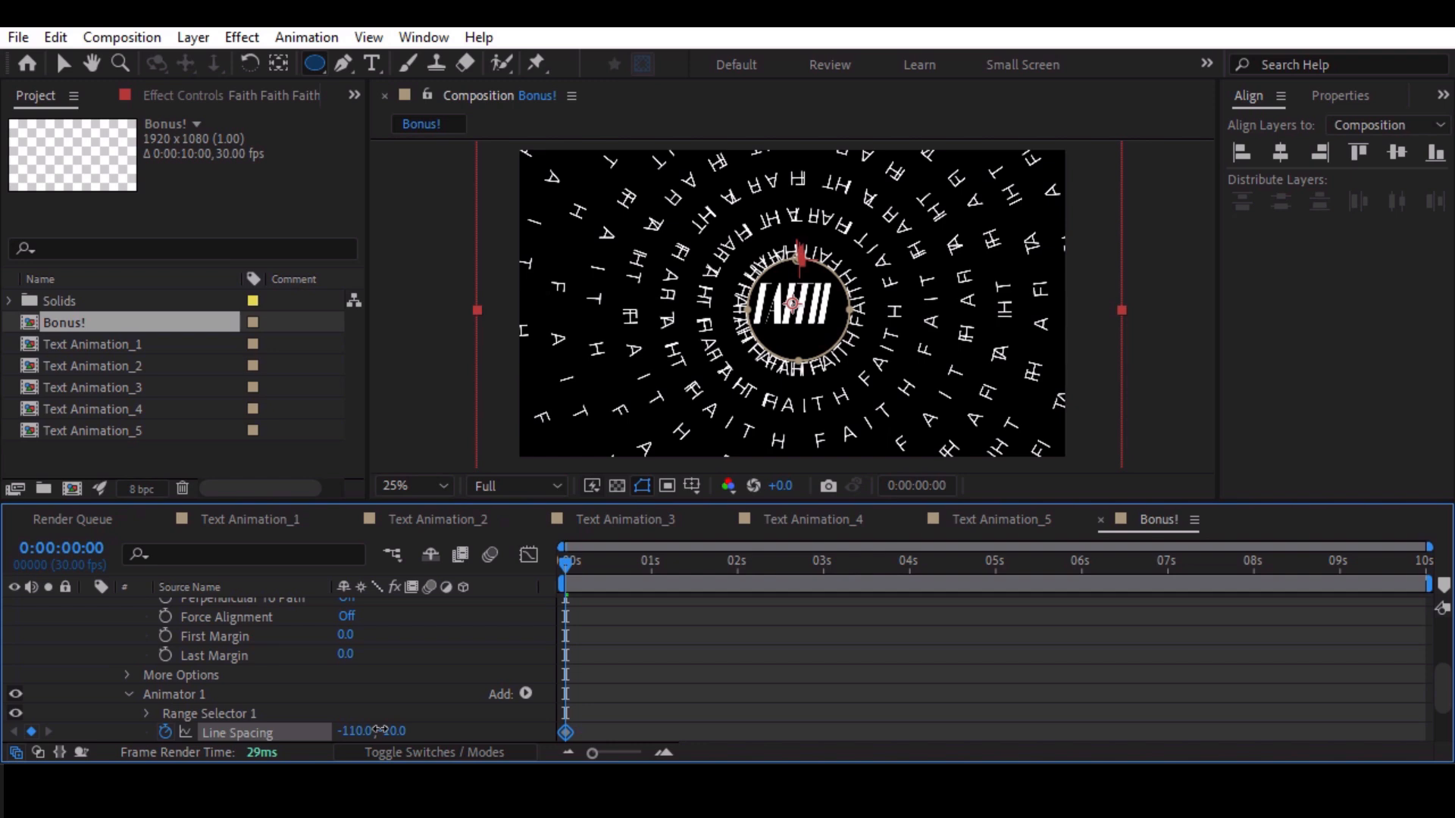
left_click_drag(378, 730, 404, 729)
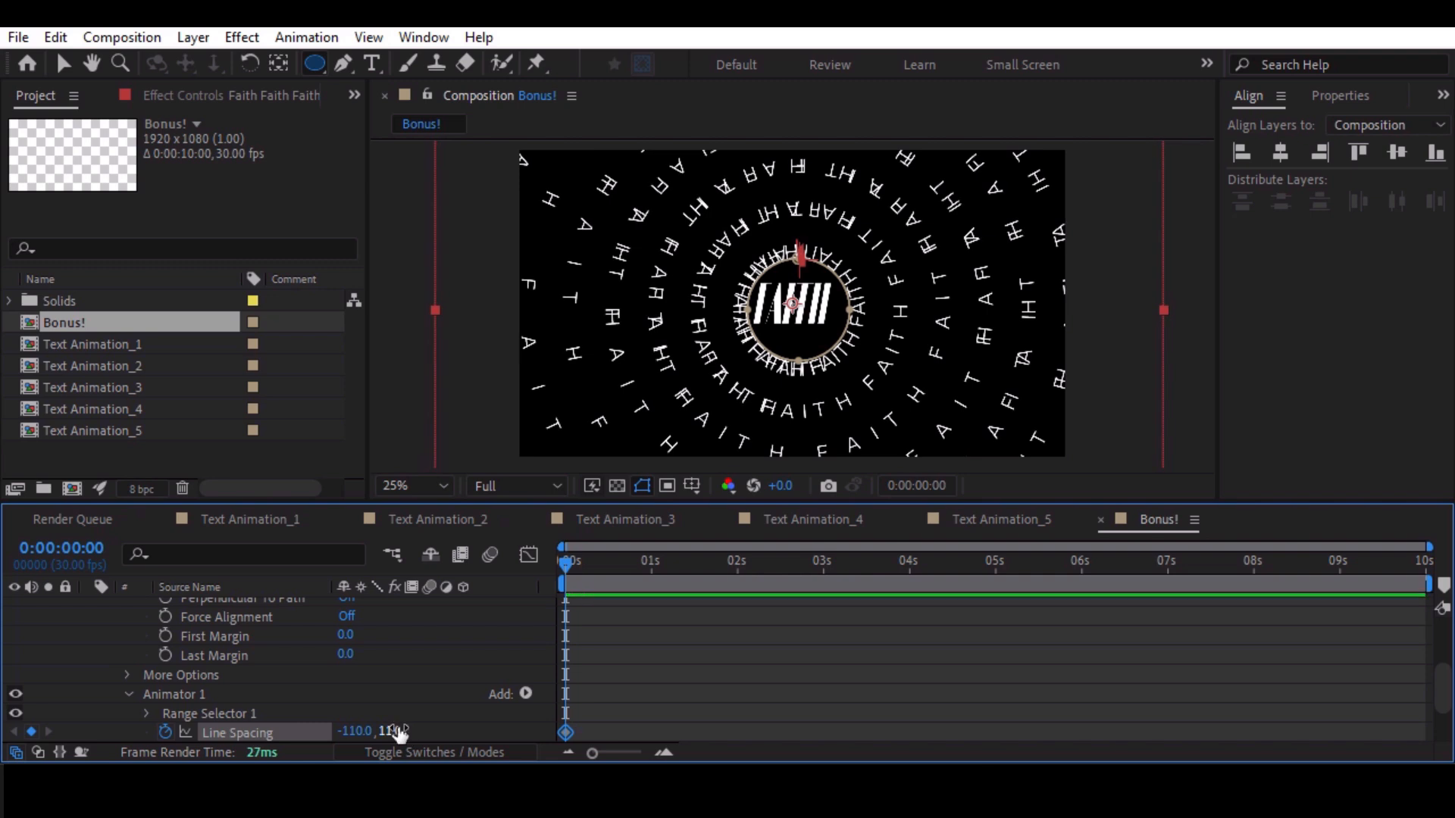
Add a Line Spacing keyframe at 3 seconds with the values 110 and -11.
left_click_drag(781, 563, 822, 564)
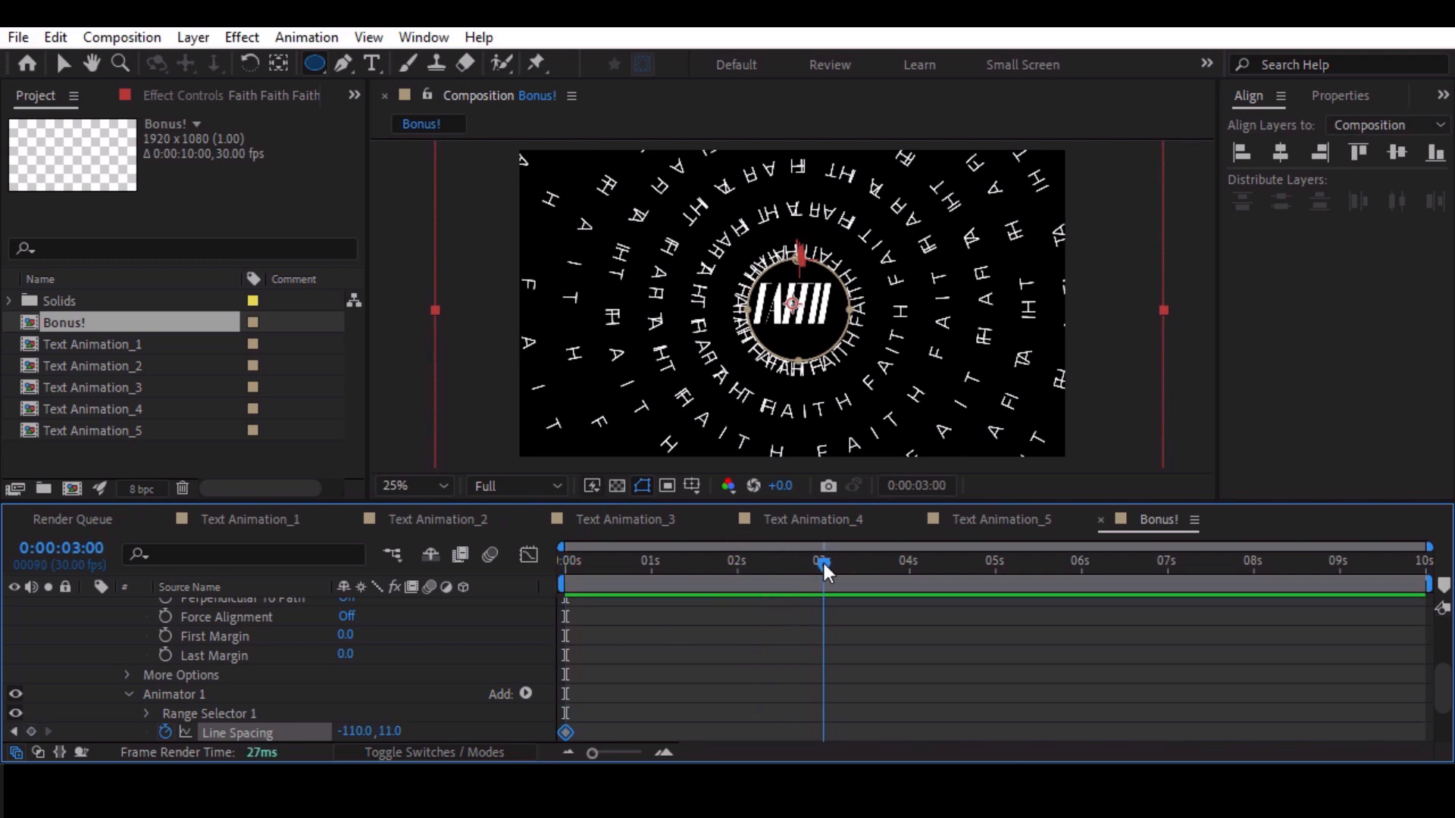
left_click(346, 732)
left_click(347, 731)
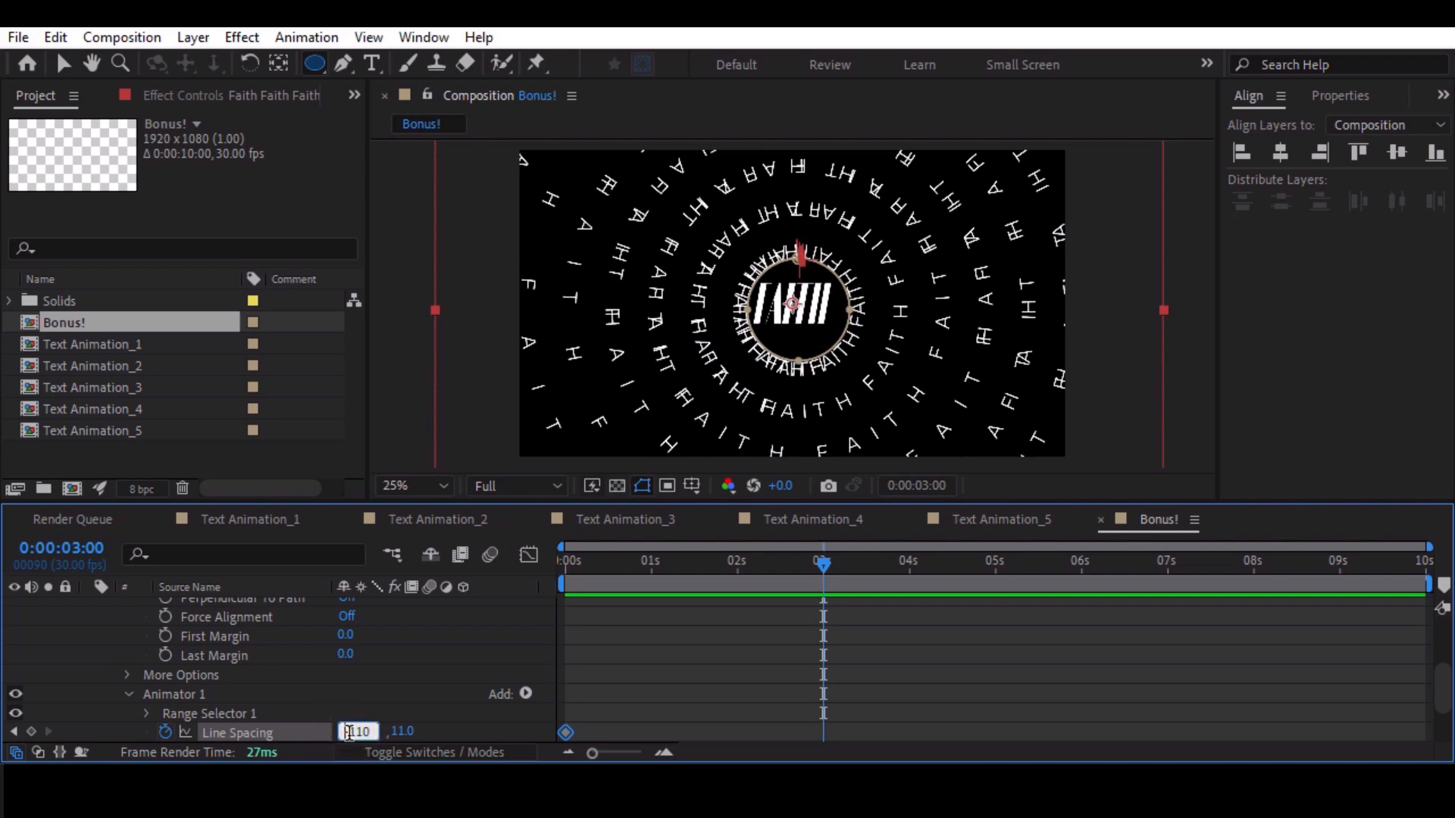
key("BackSpace")
key("Return")
left_click(386, 731)
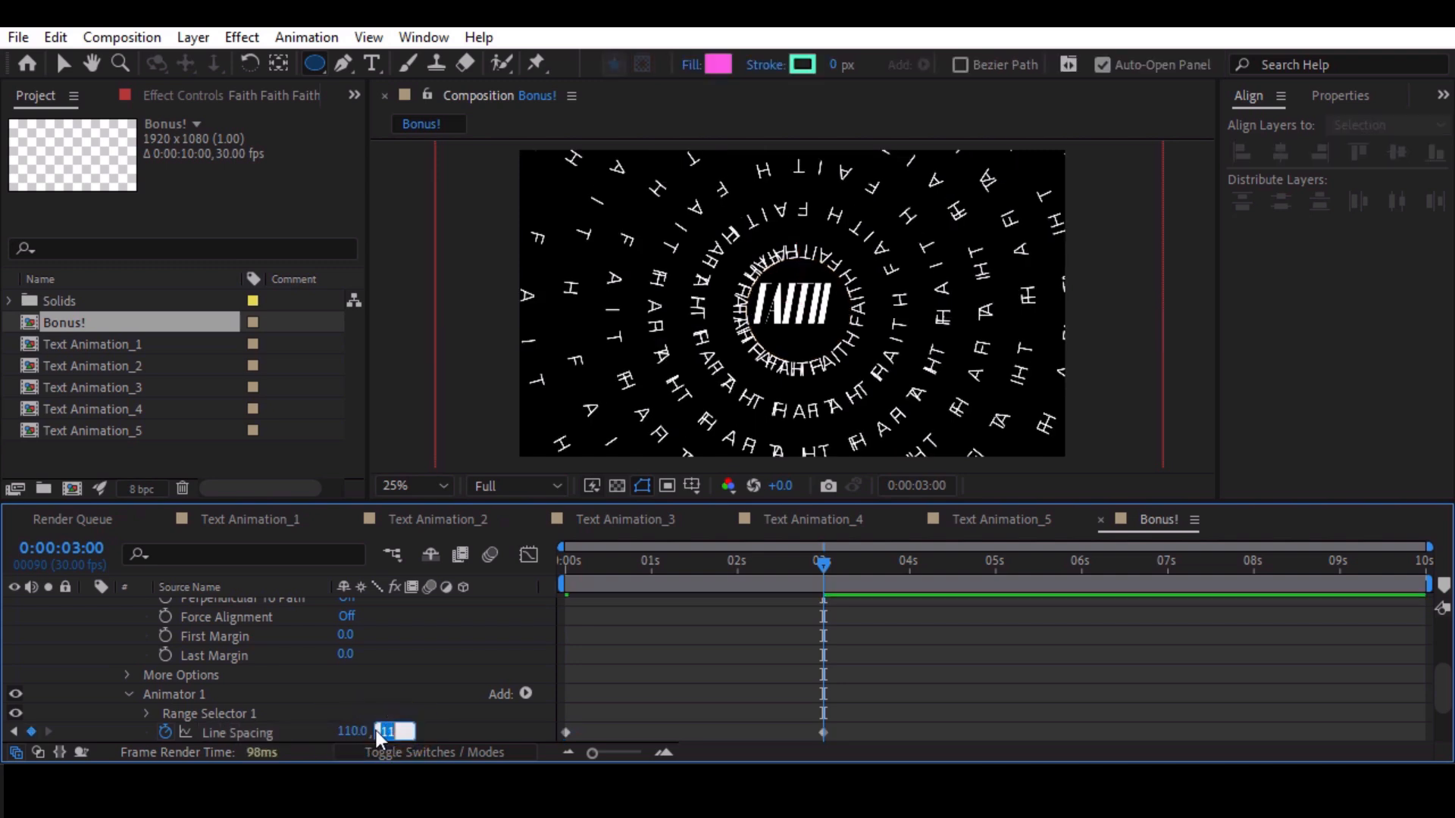
left_click(379, 732)
type("-")
key("Return")
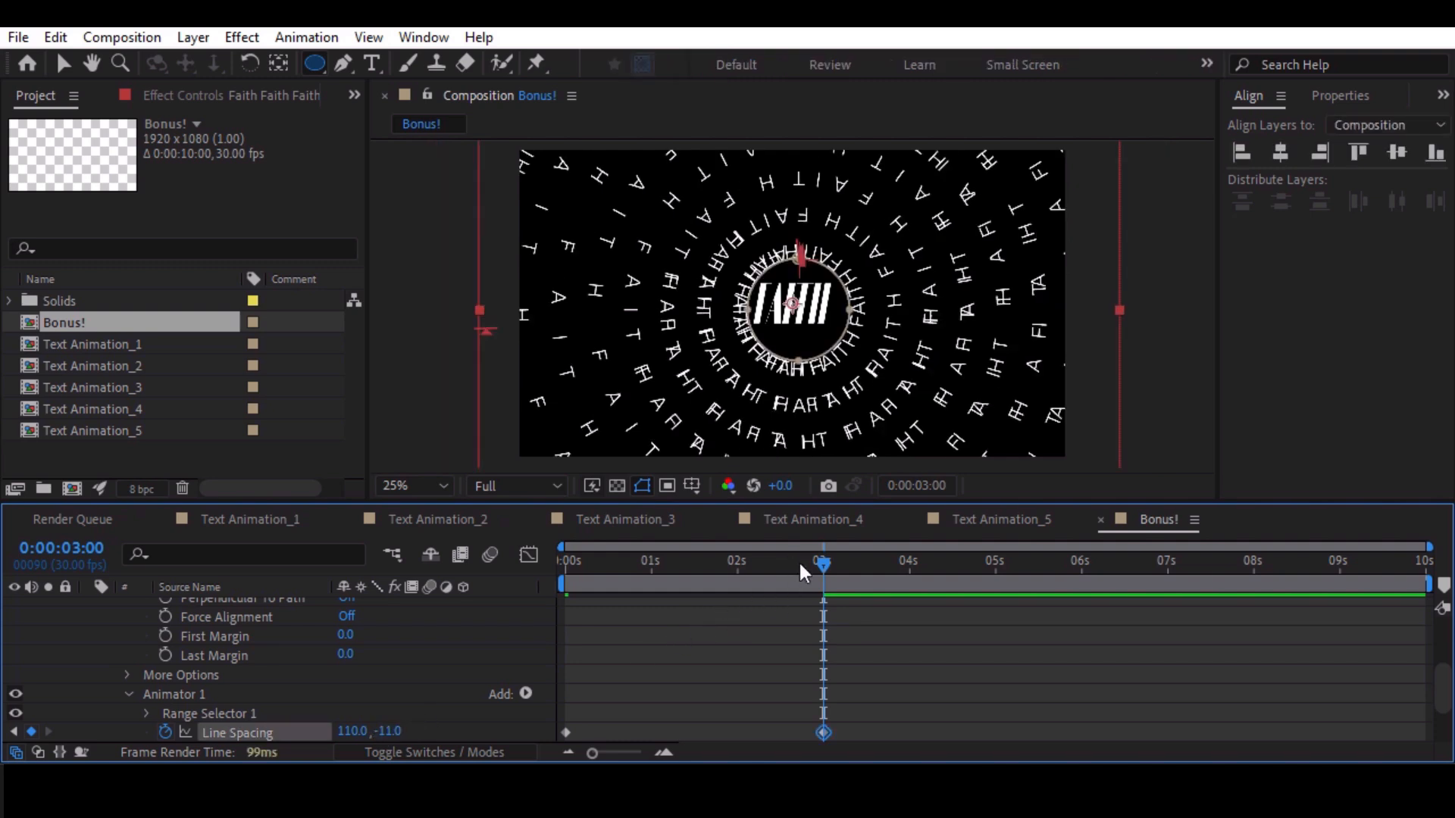
Collapse the repeated Faith layer's properties and add a Rotation keyframe to the layer at 0 seconds.
scroll(229, 639, "up", 2)
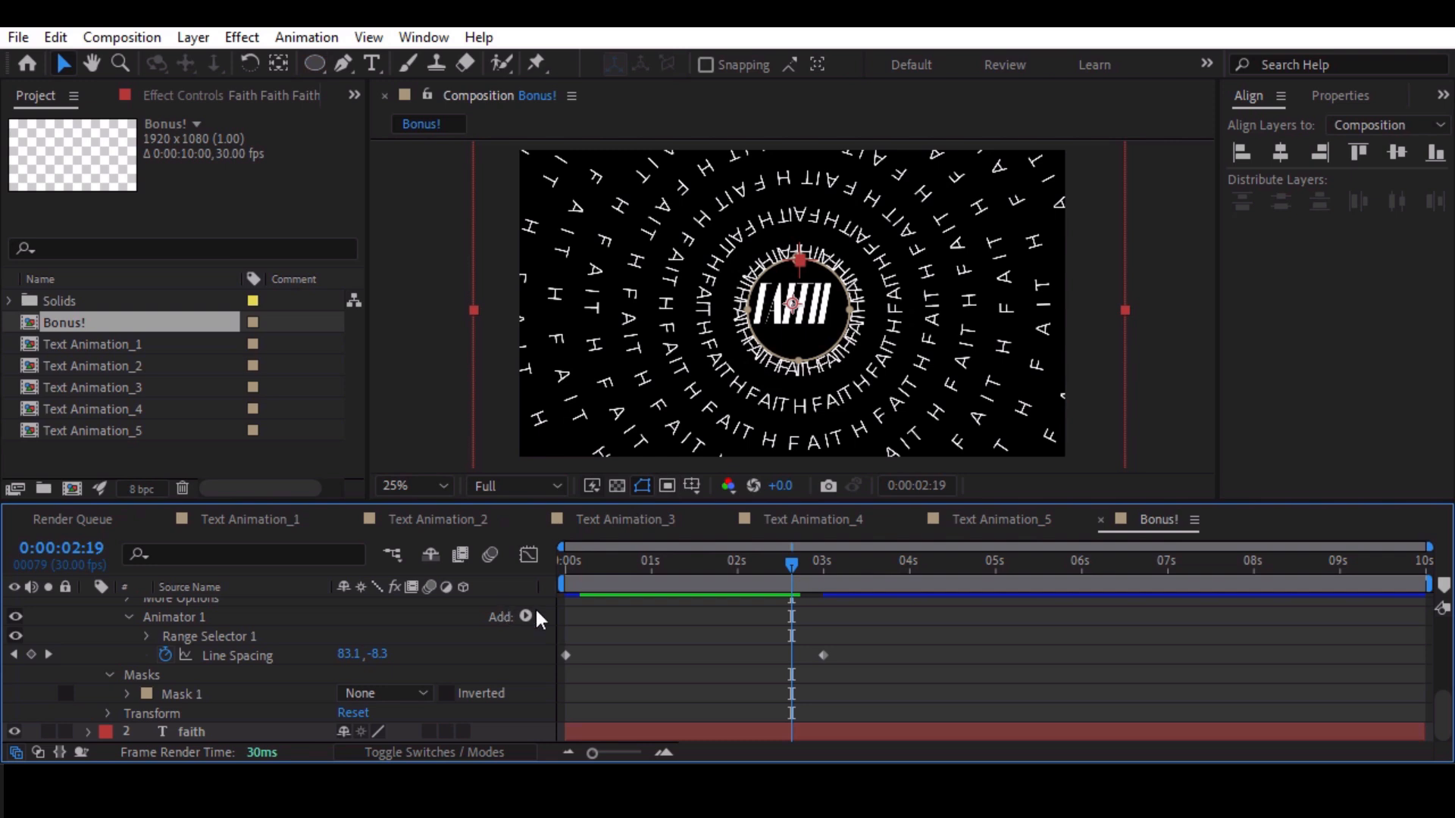
scroll(182, 625, "up", 4)
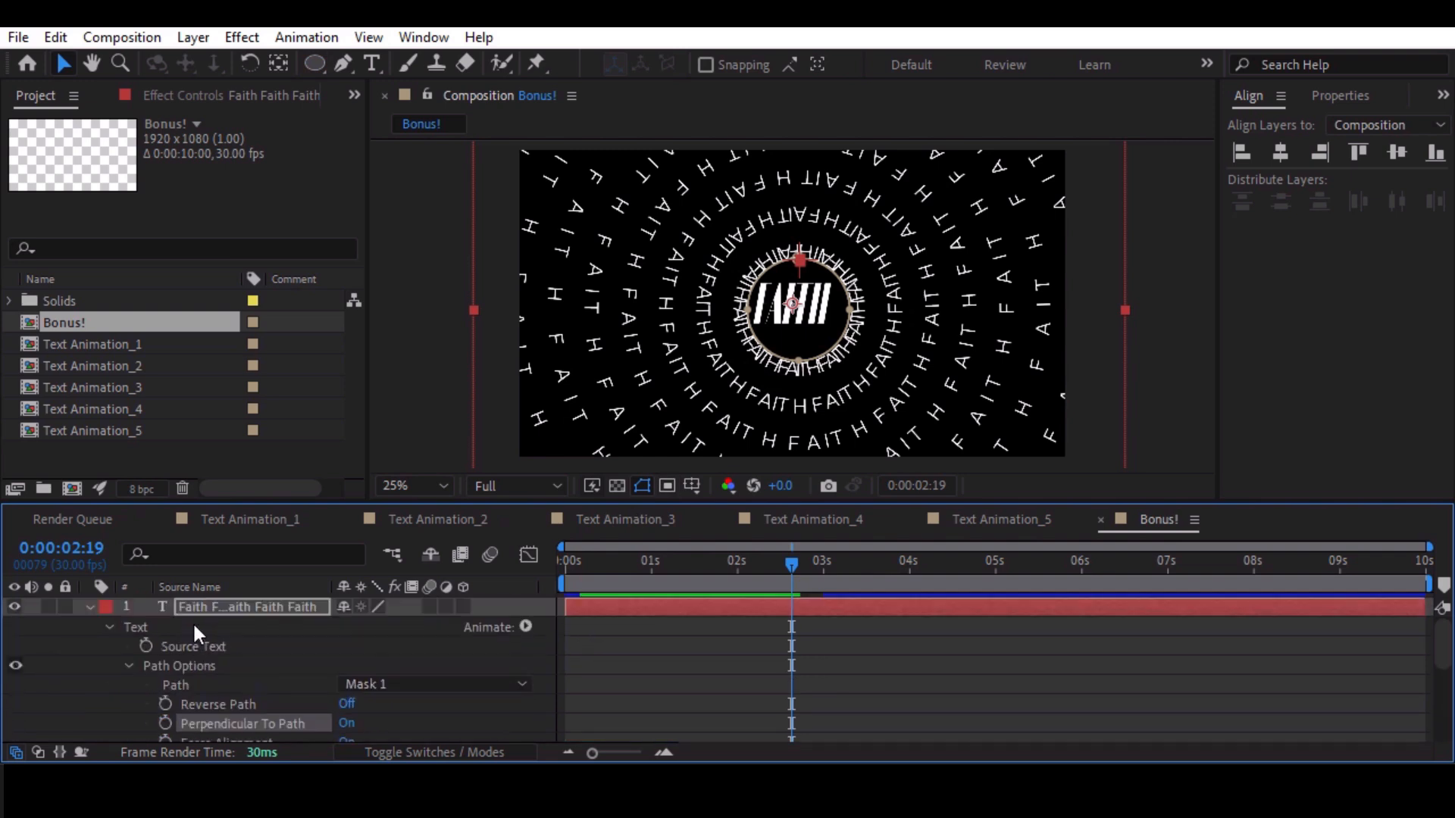
left_click(89, 605)
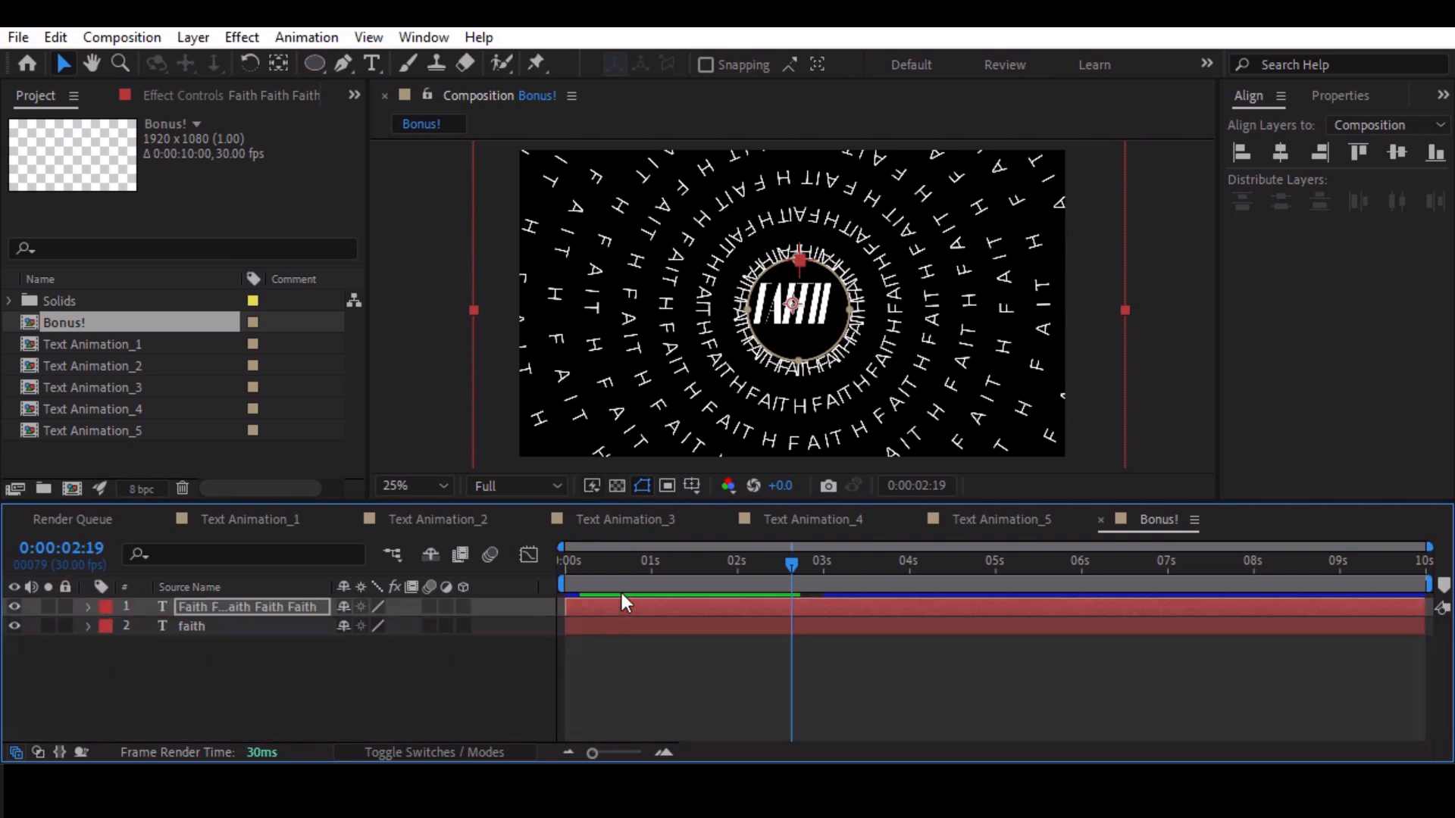
key("u")
left_click_drag(638, 570, 540, 567)
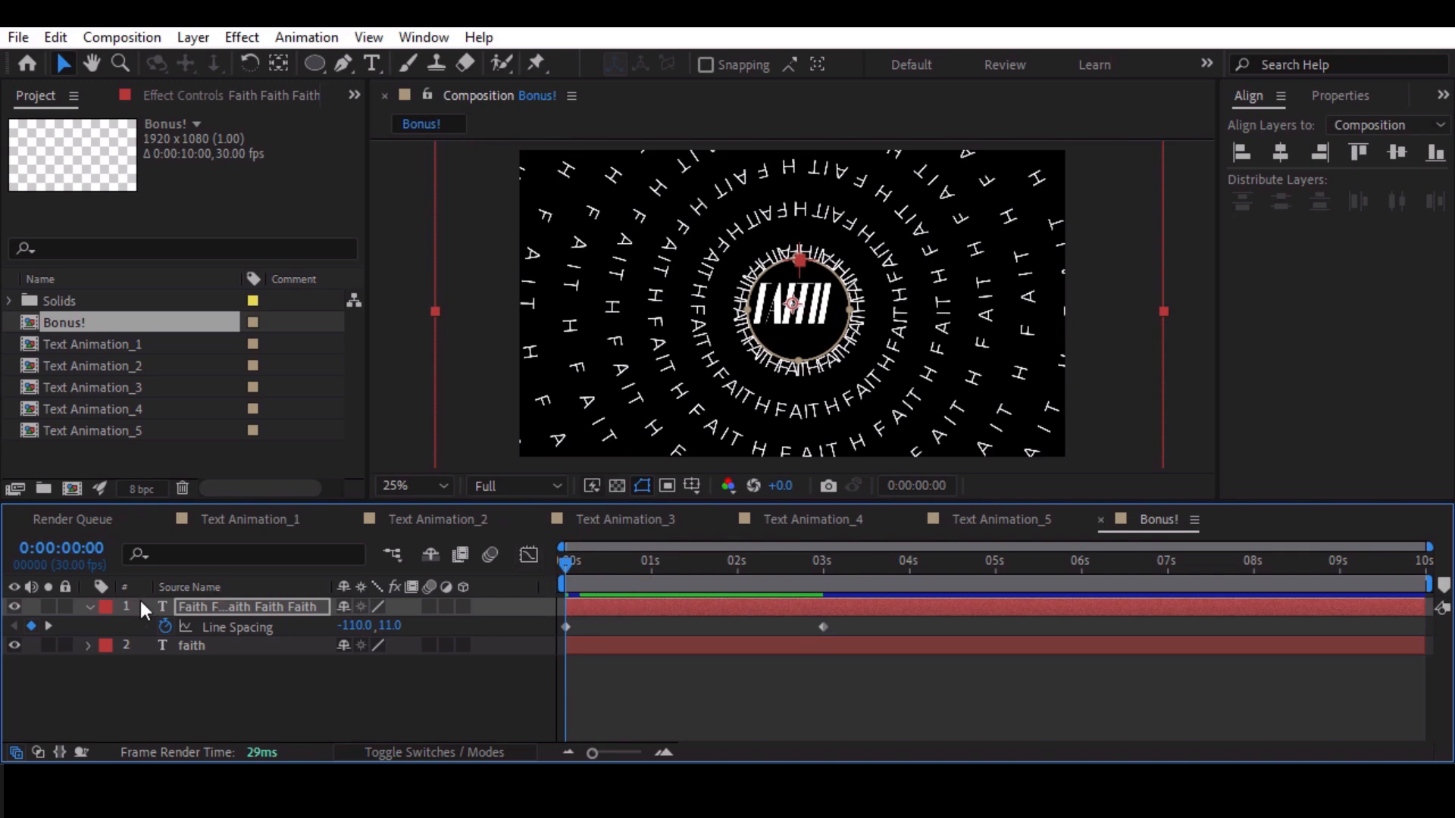
key("r")
left_click(146, 627)
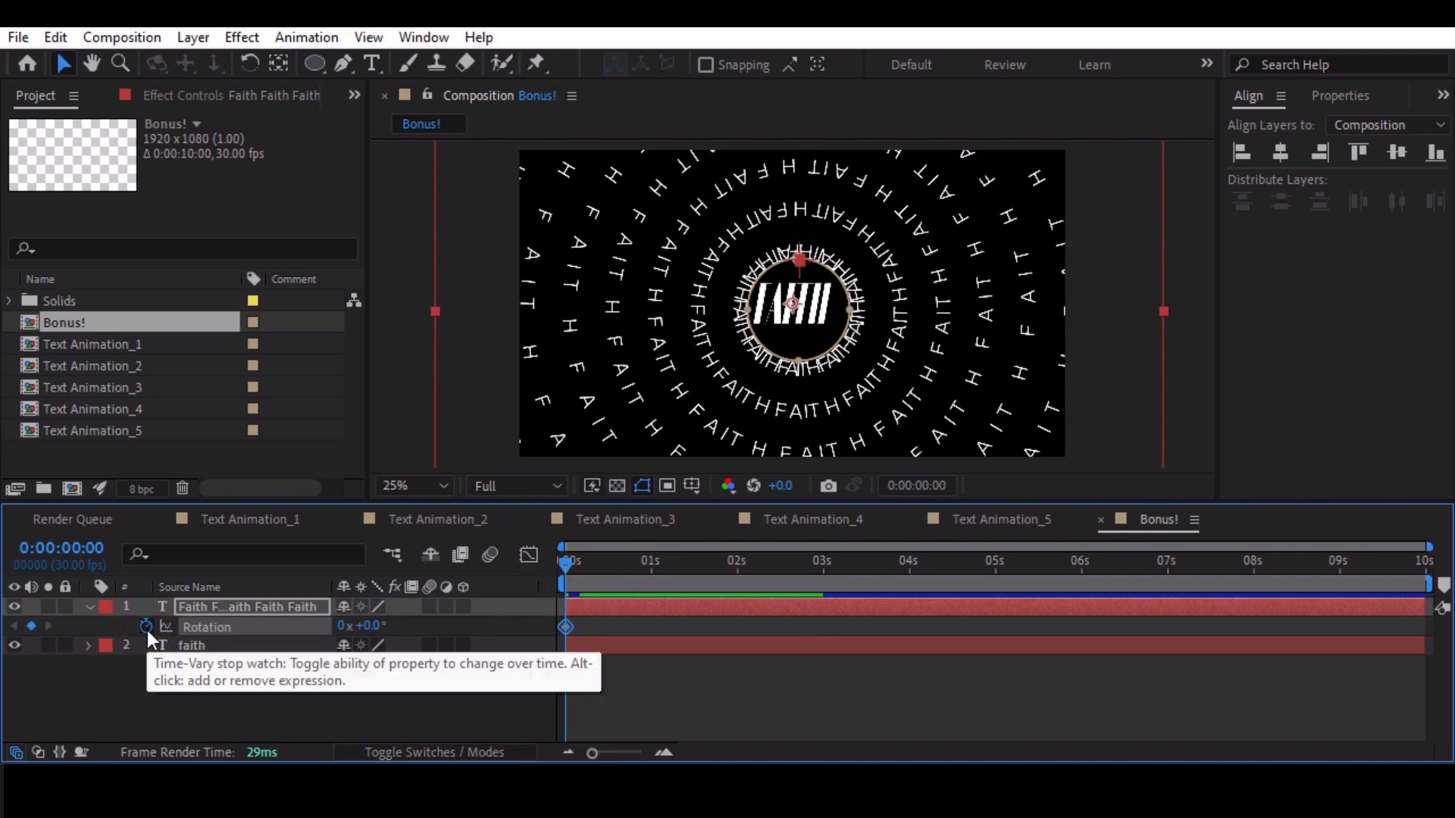
Add a Rotation keyframe of 90° at 3 seconds to the repeated Faith text layer.
key("u")
left_click(817, 576)
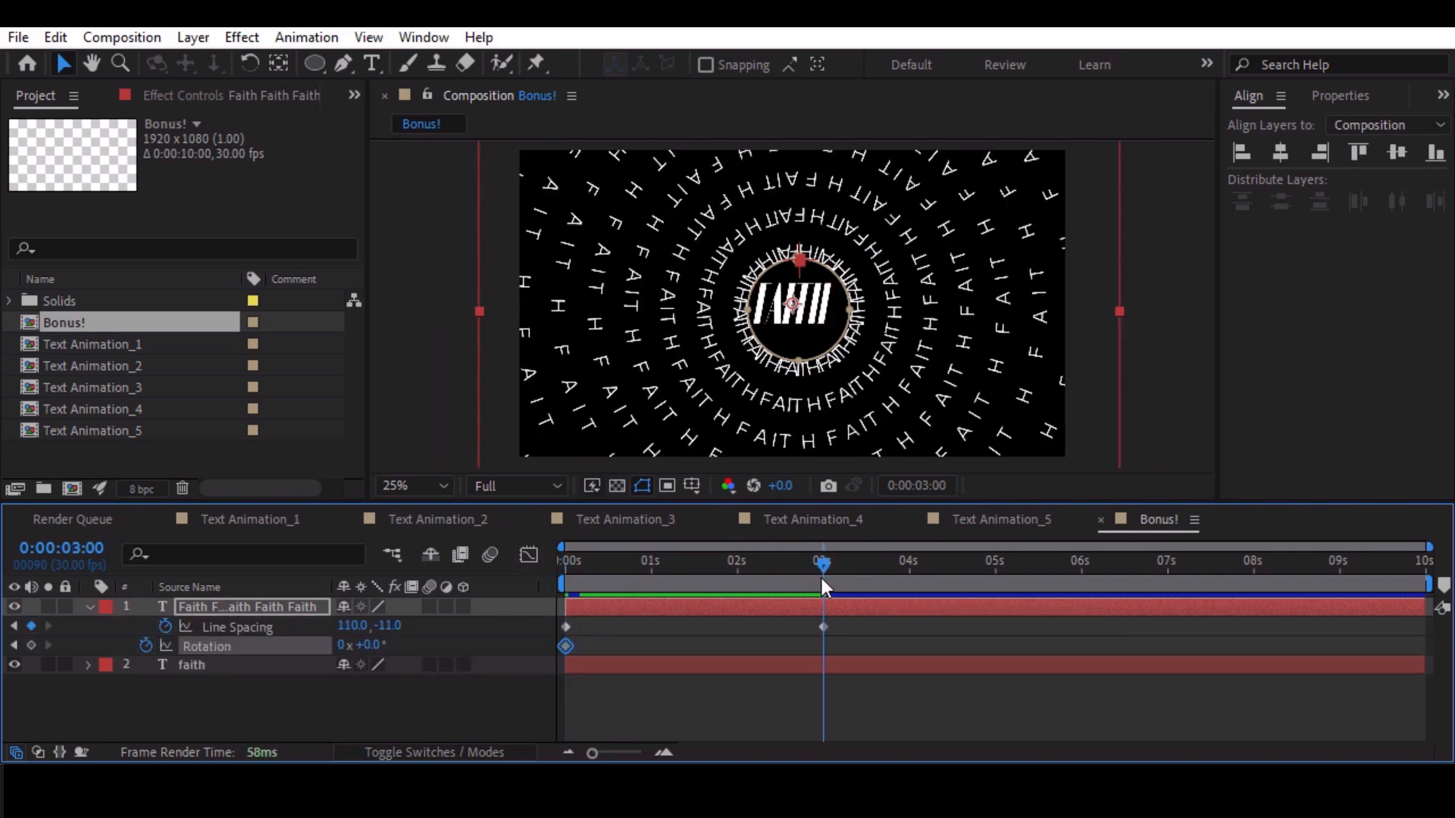
left_click(374, 645)
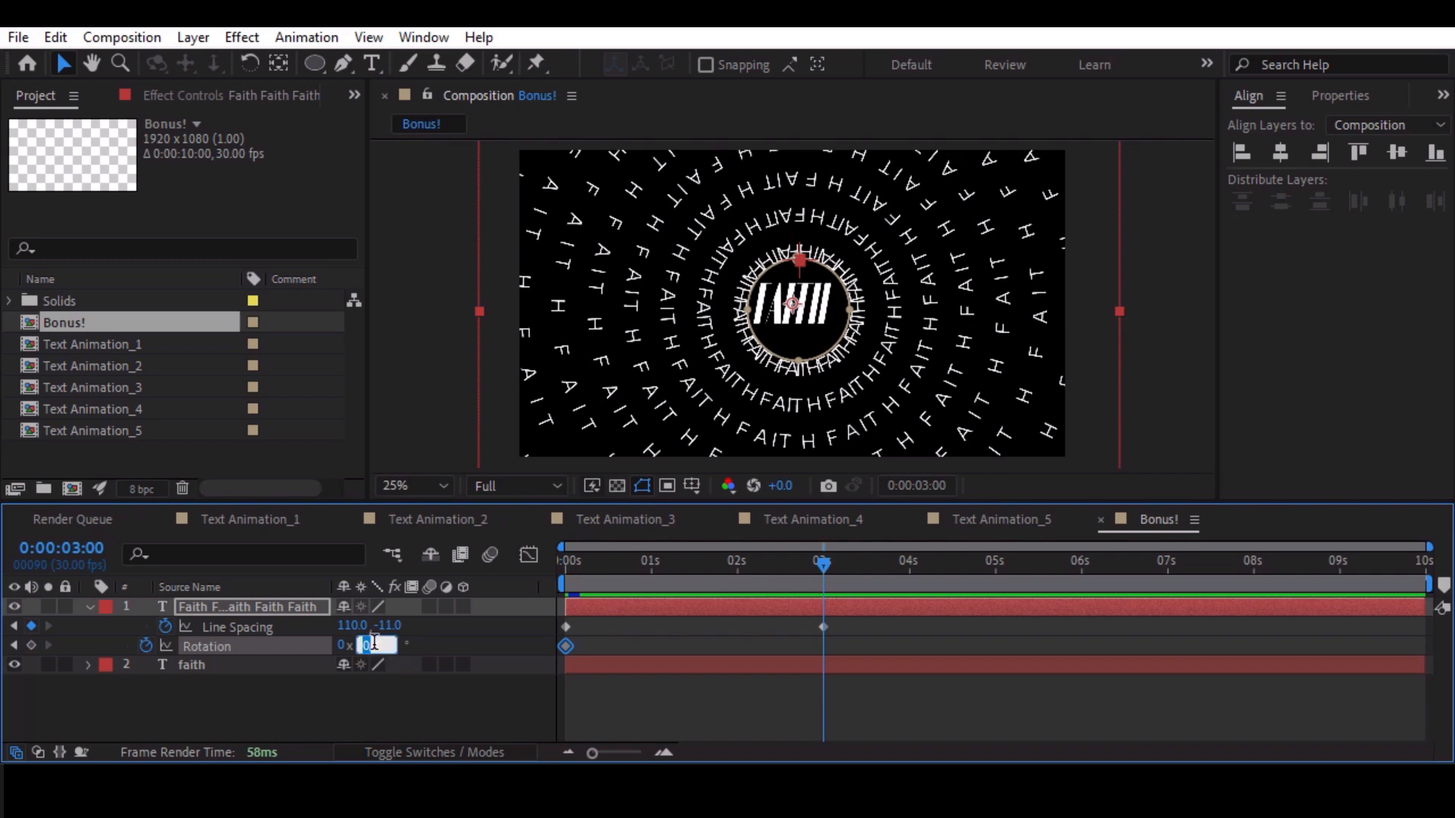
key("Return")
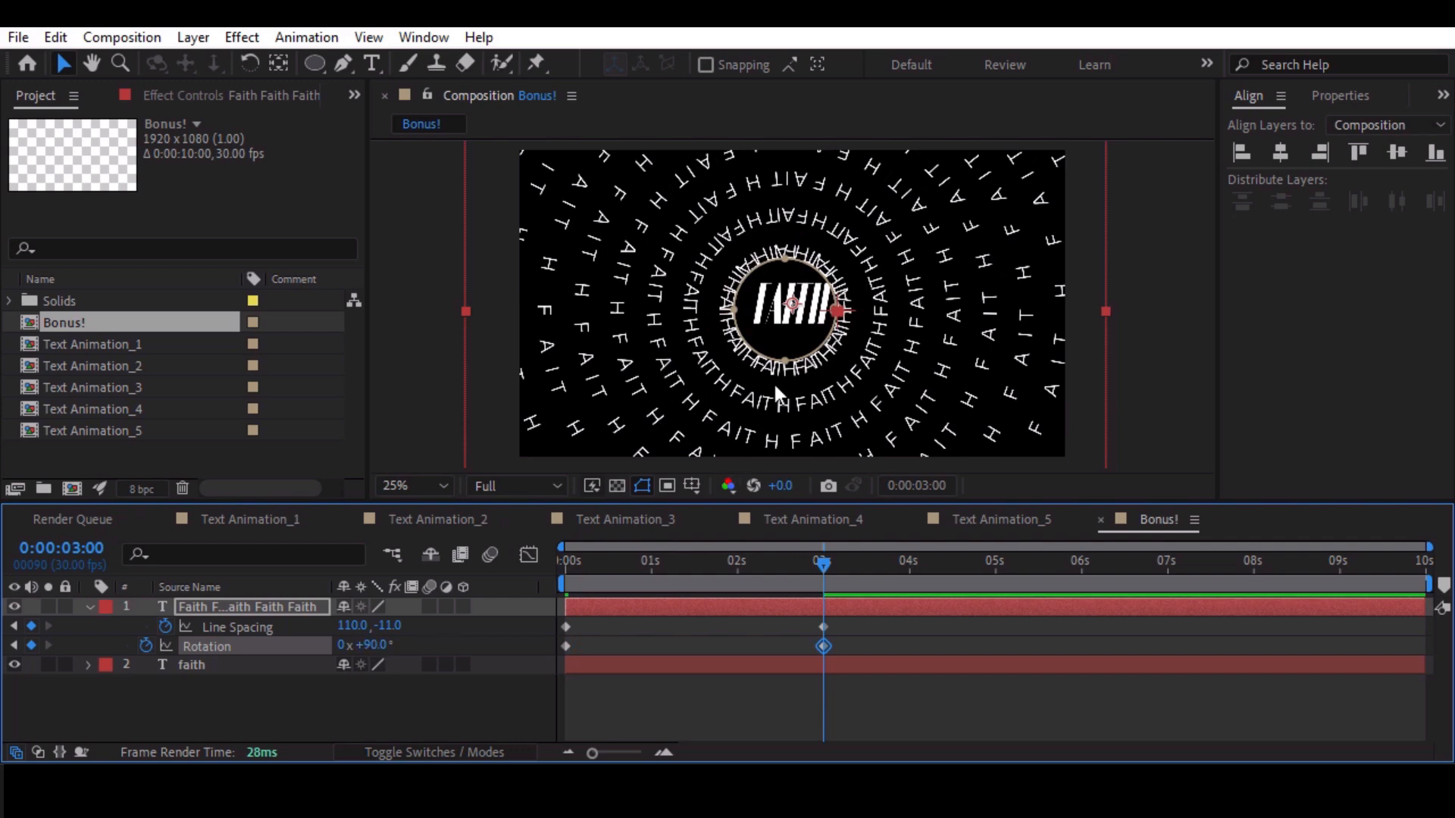
Move the repeated Faith text's anchor point to the circle's centre, hiding the central faith layer meanwhile and showing it again.
left_click_drag(593, 557, 553, 572)
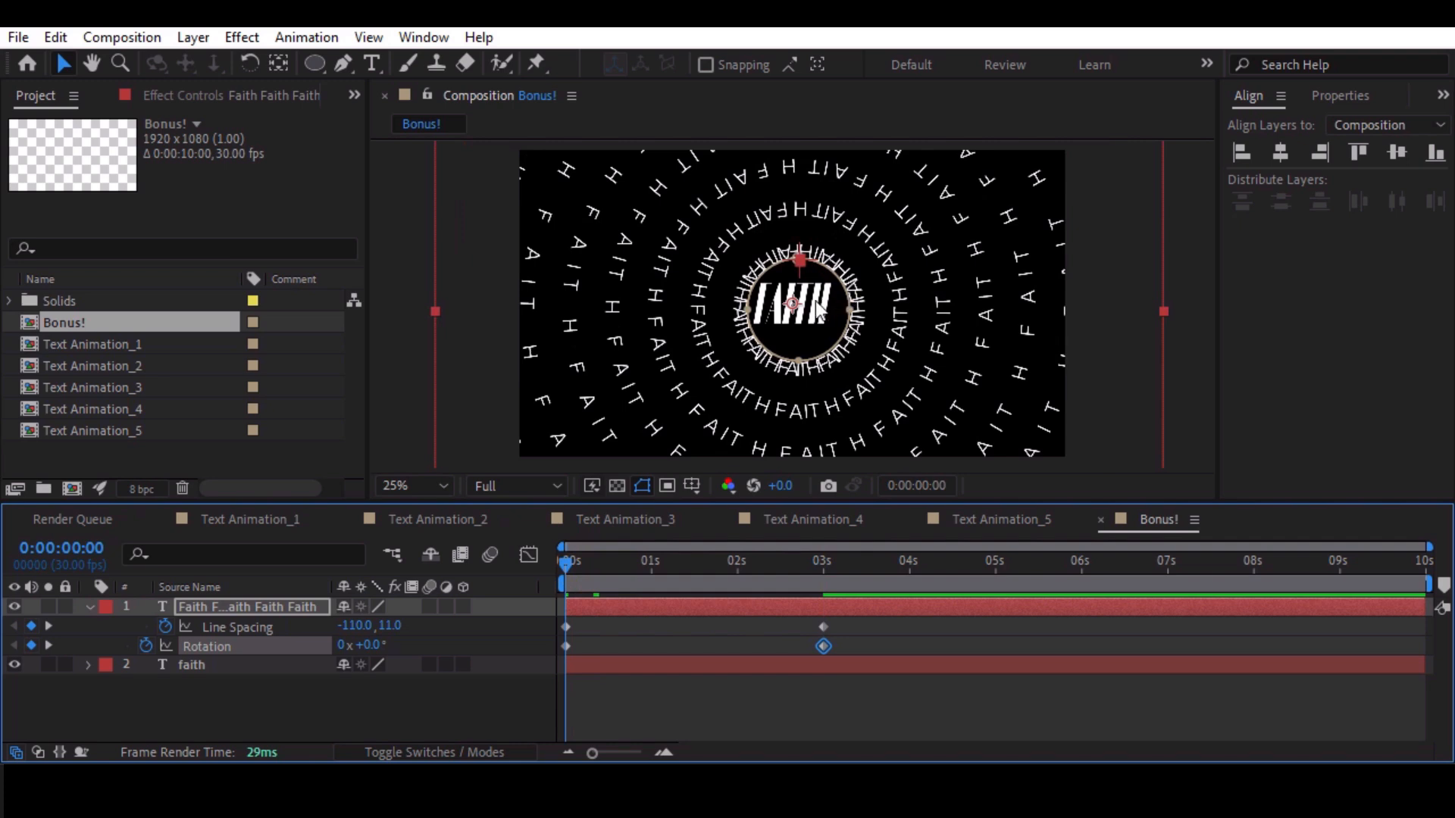
key("y")
left_click_drag(793, 304, 800, 311)
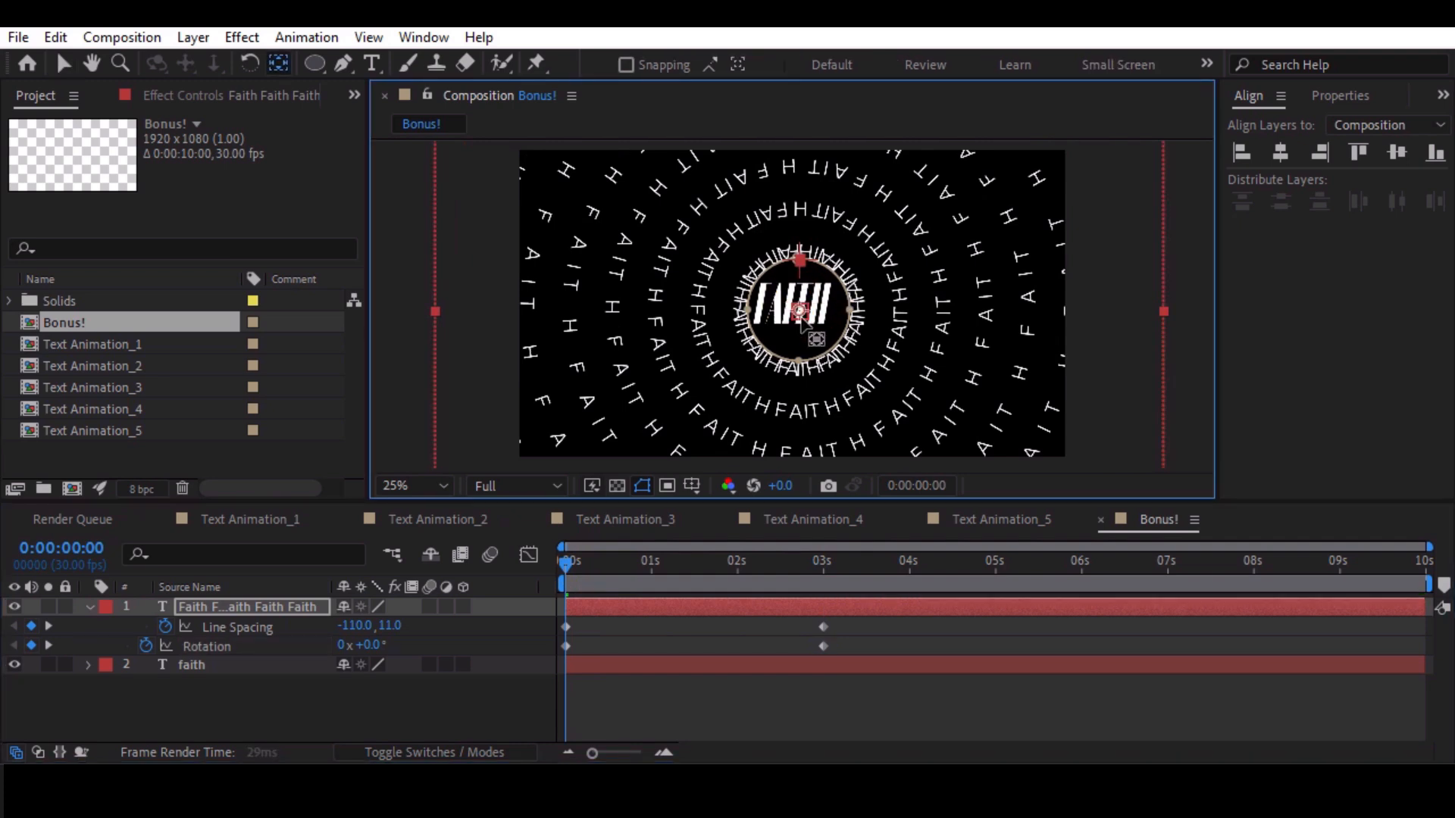
key("ctrl+z")
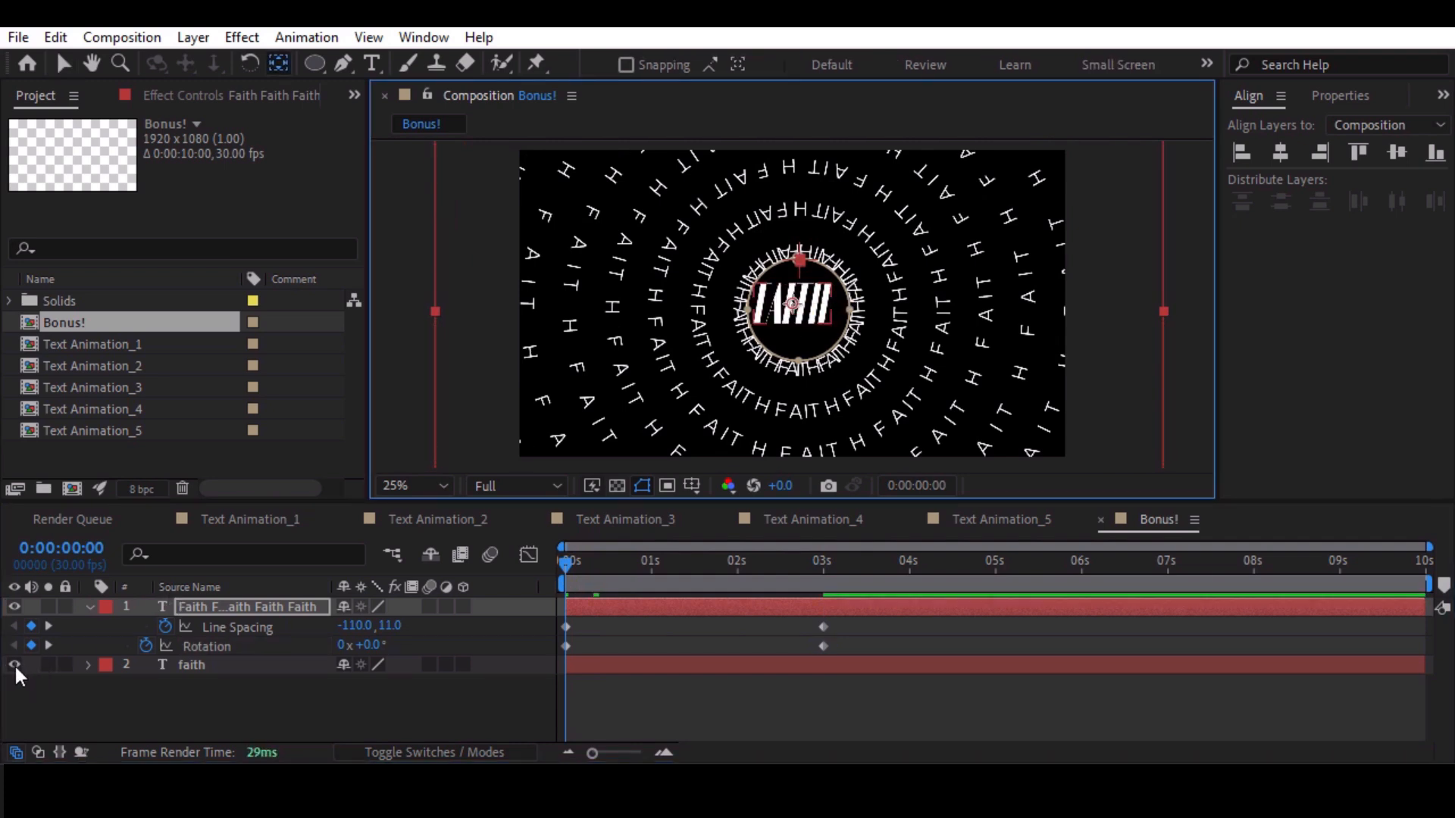
left_click(14, 664)
left_click_drag(793, 304, 800, 311)
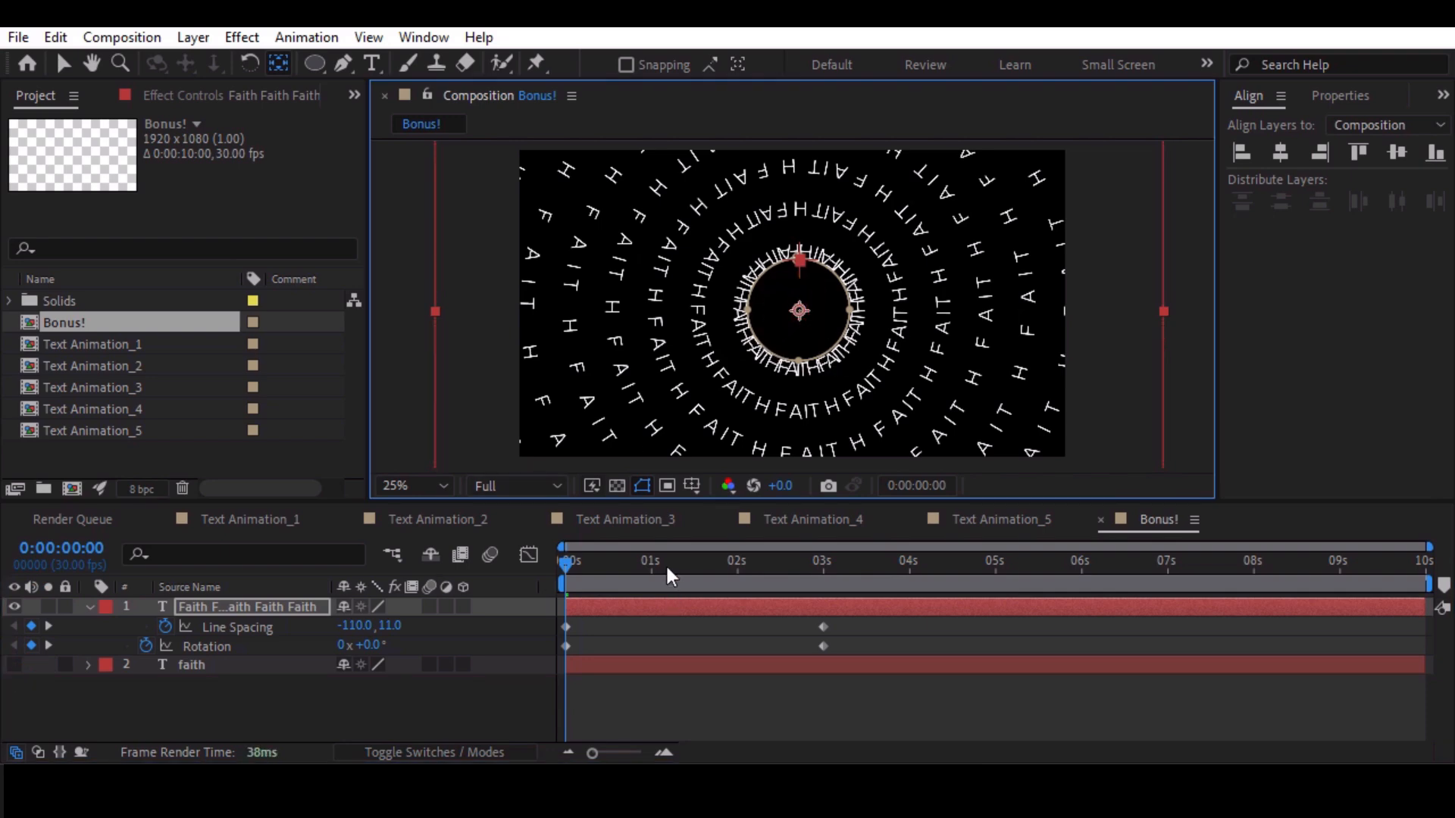
left_click_drag(570, 561, 824, 562)
left_click(13, 664)
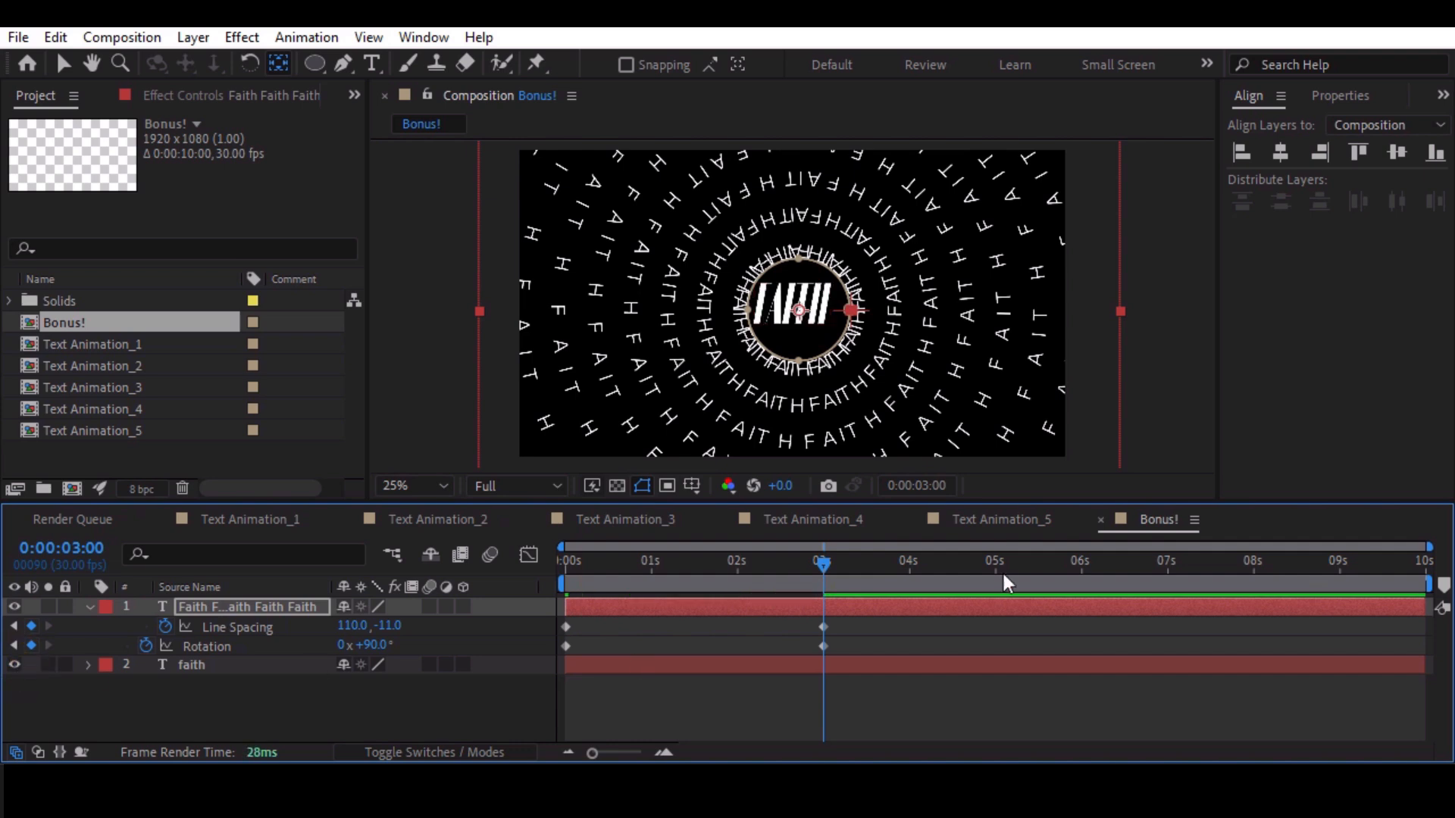
left_click(64, 64)
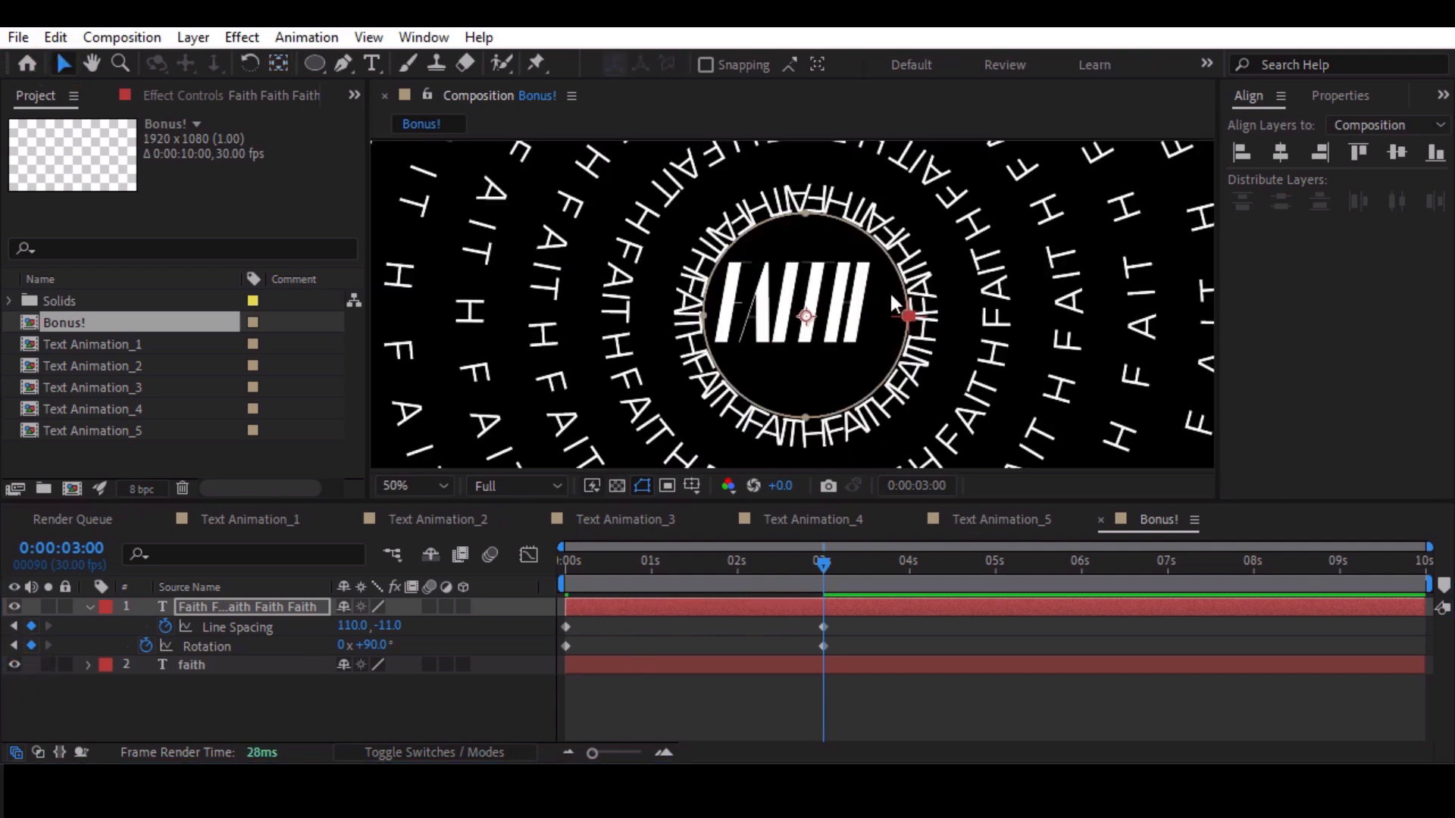
Reposition the central faith text so it is centred inside the ring of text, and deselect it.
key("period")
left_click(201, 666)
left_click(833, 333)
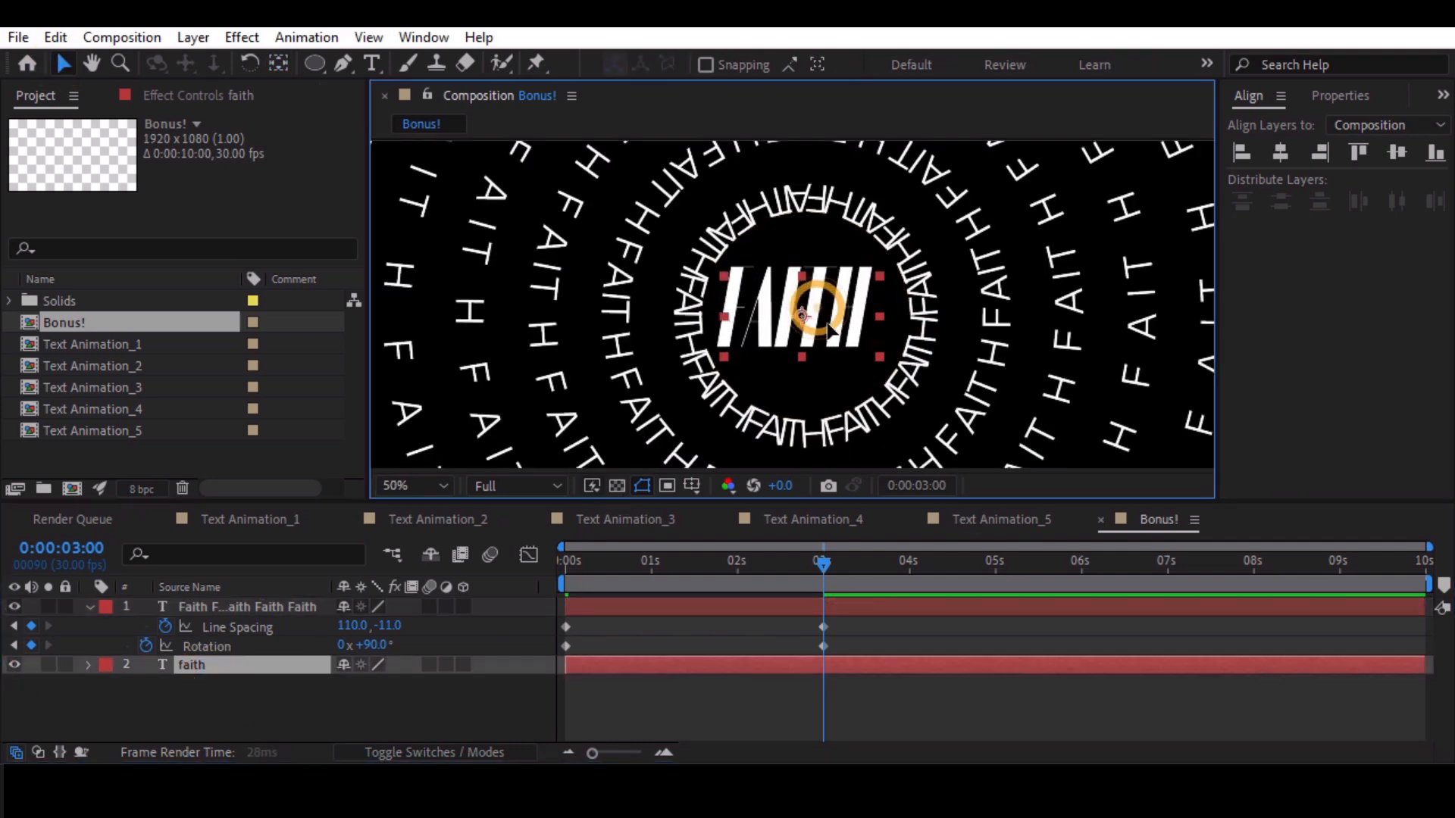
key("Return")
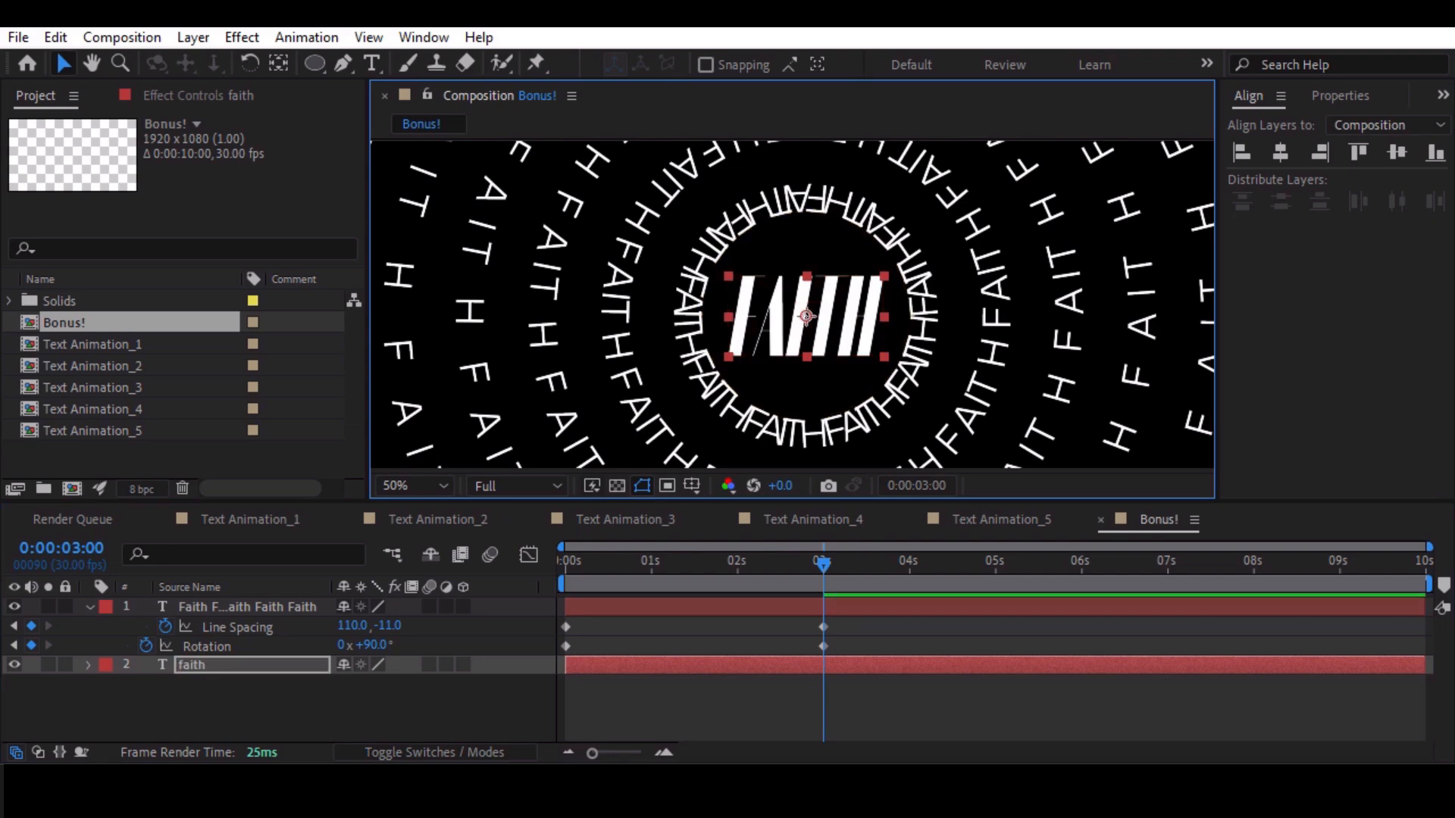
left_click(699, 712)
Preview the animation and move the closing Line Spacing and Rotation keyframes from 3 seconds to about 6 seconds.
key("alt+slash")
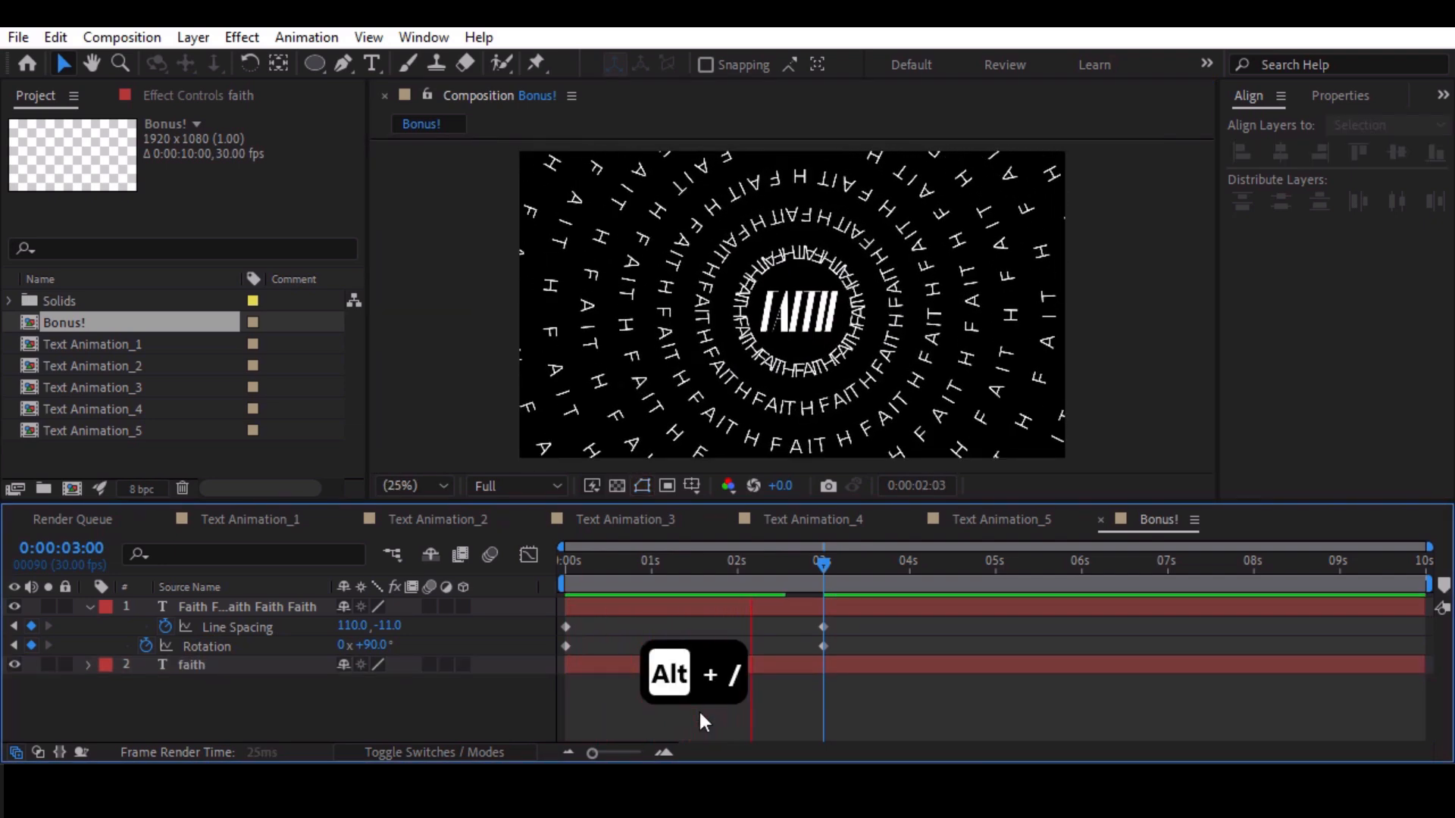
key("space")
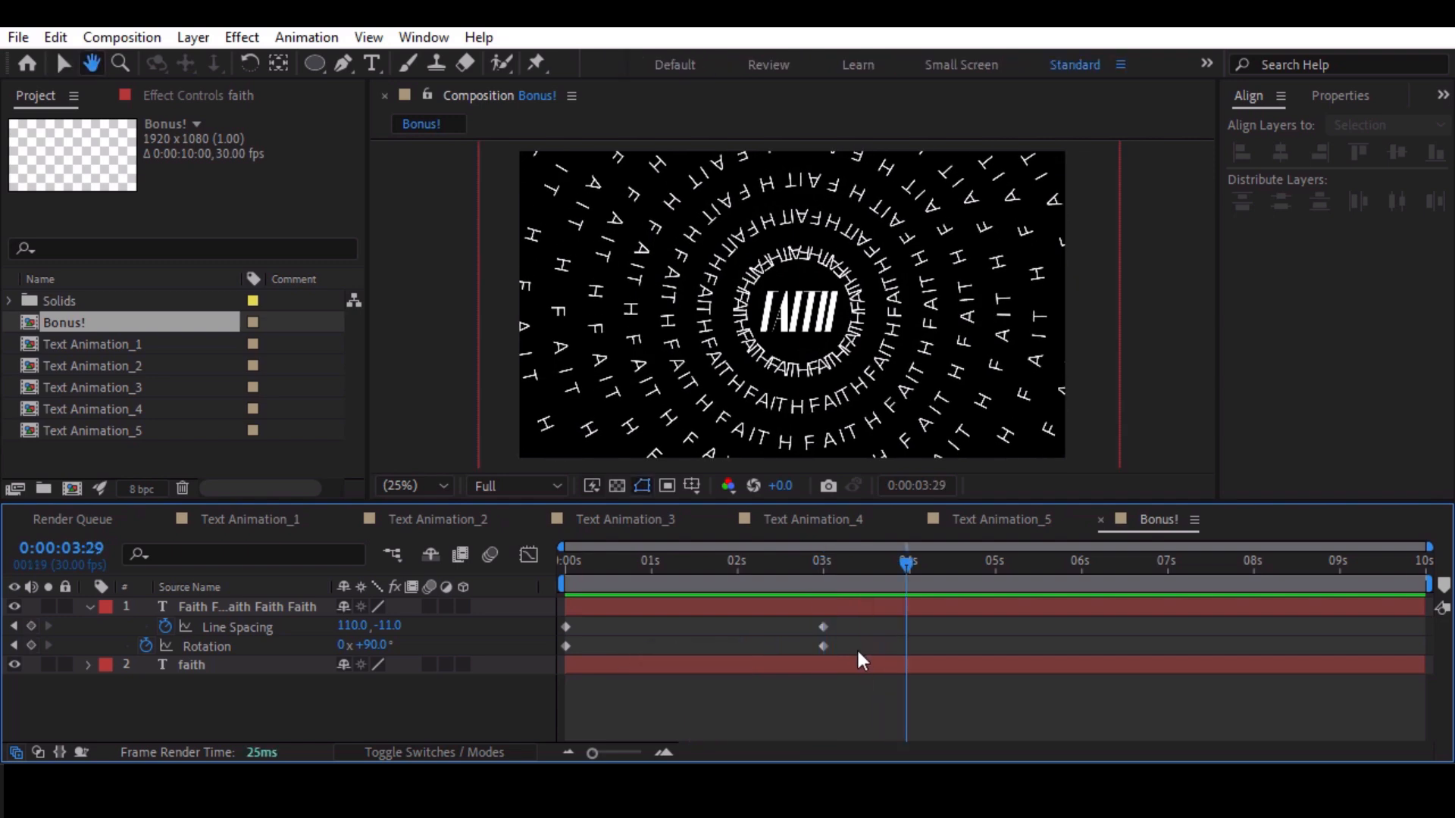
left_click_drag(839, 617, 1091, 646)
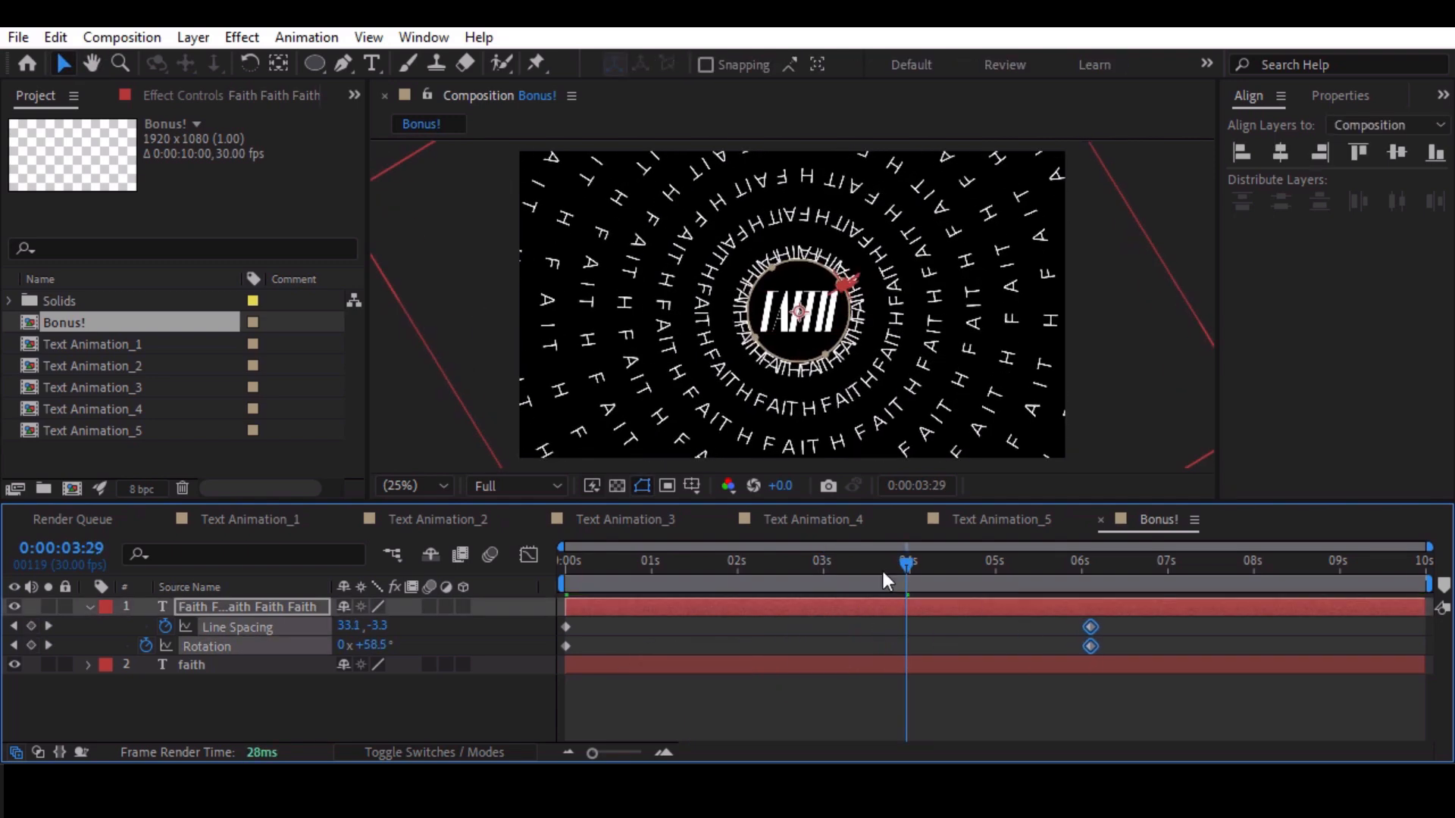
key("space")
key("F2")
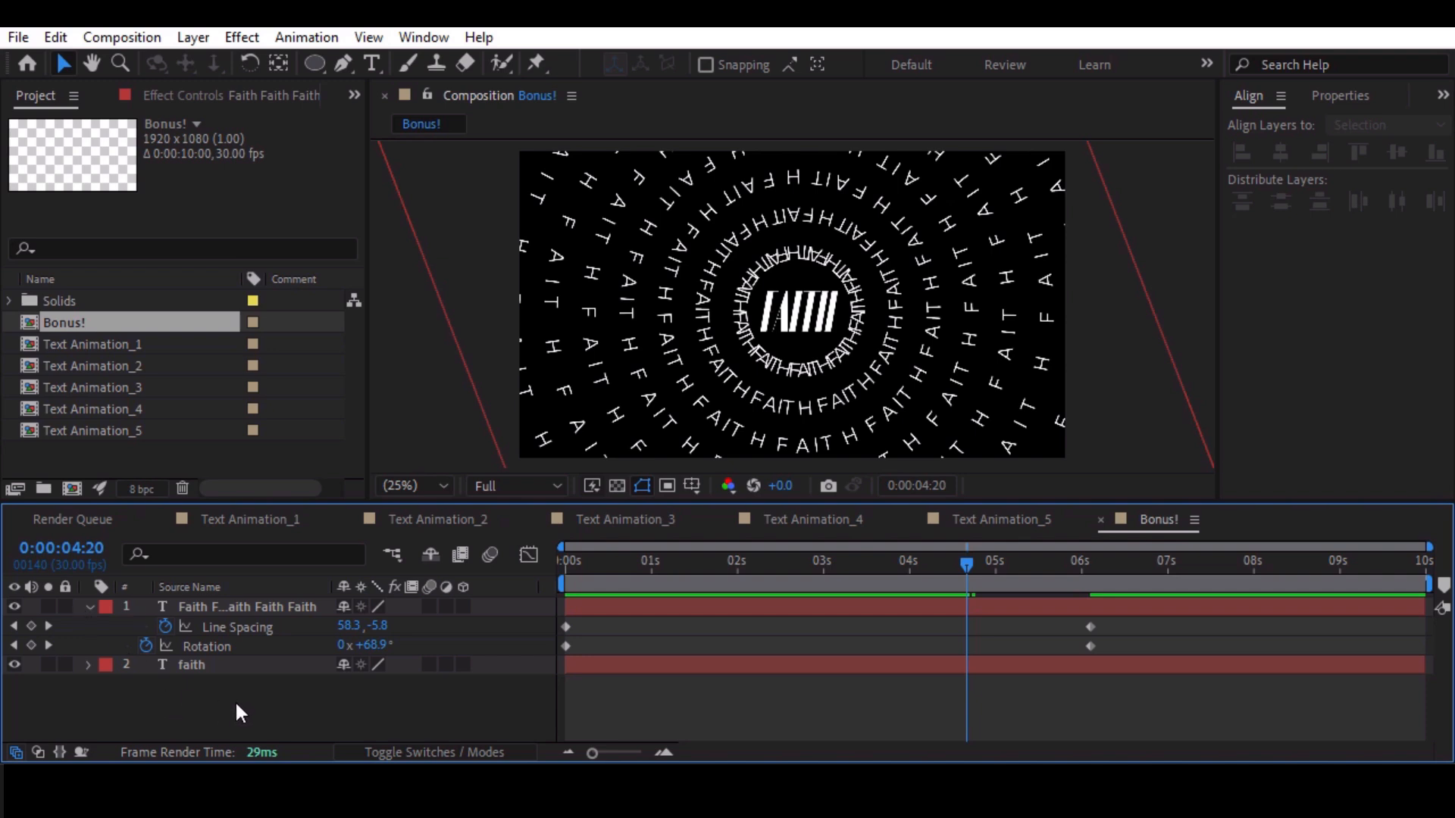
Add an adjustment layer above the text layers and apply the Optics Compensation effect to it.
key("ctrl+alt+y")
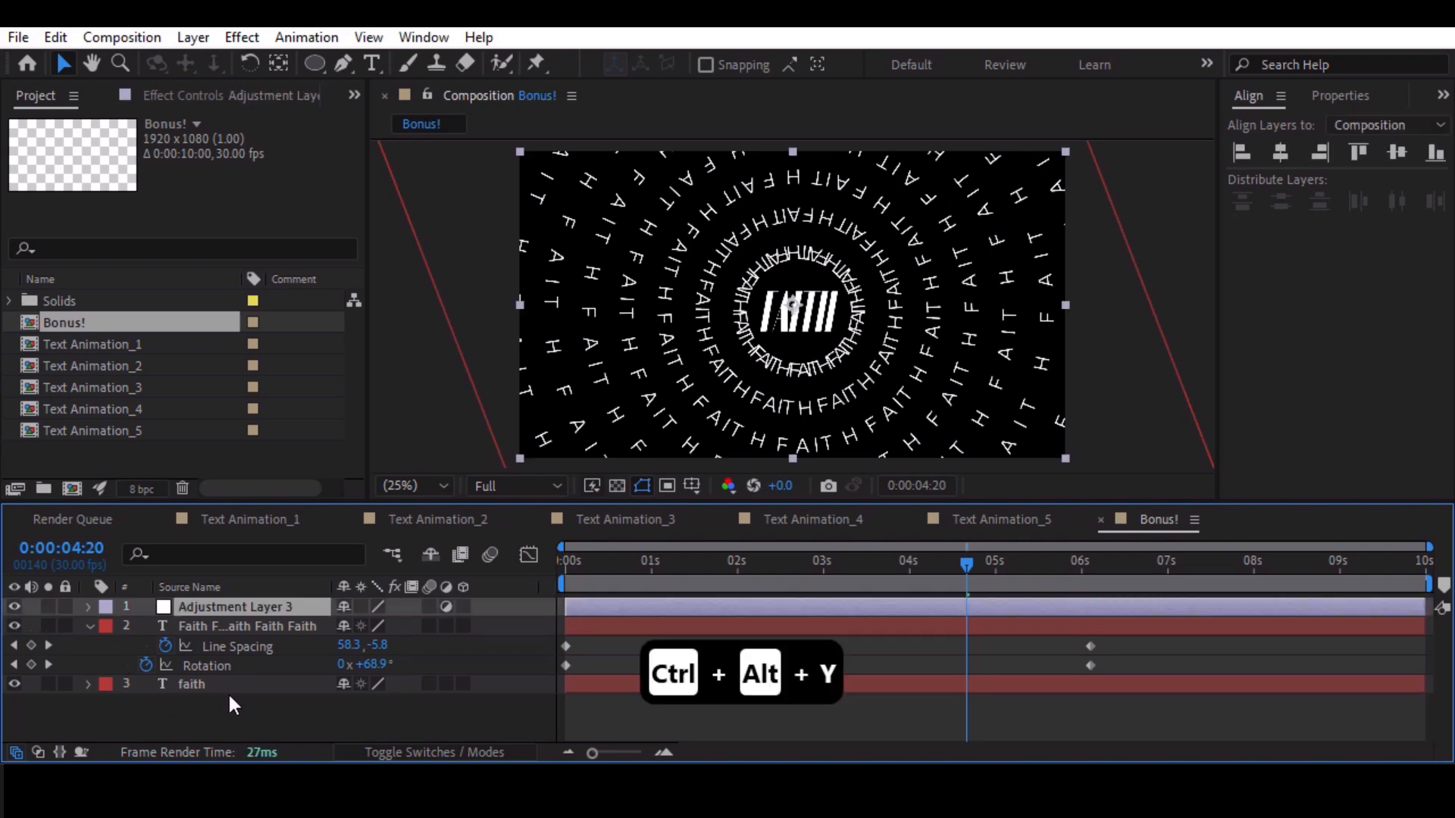
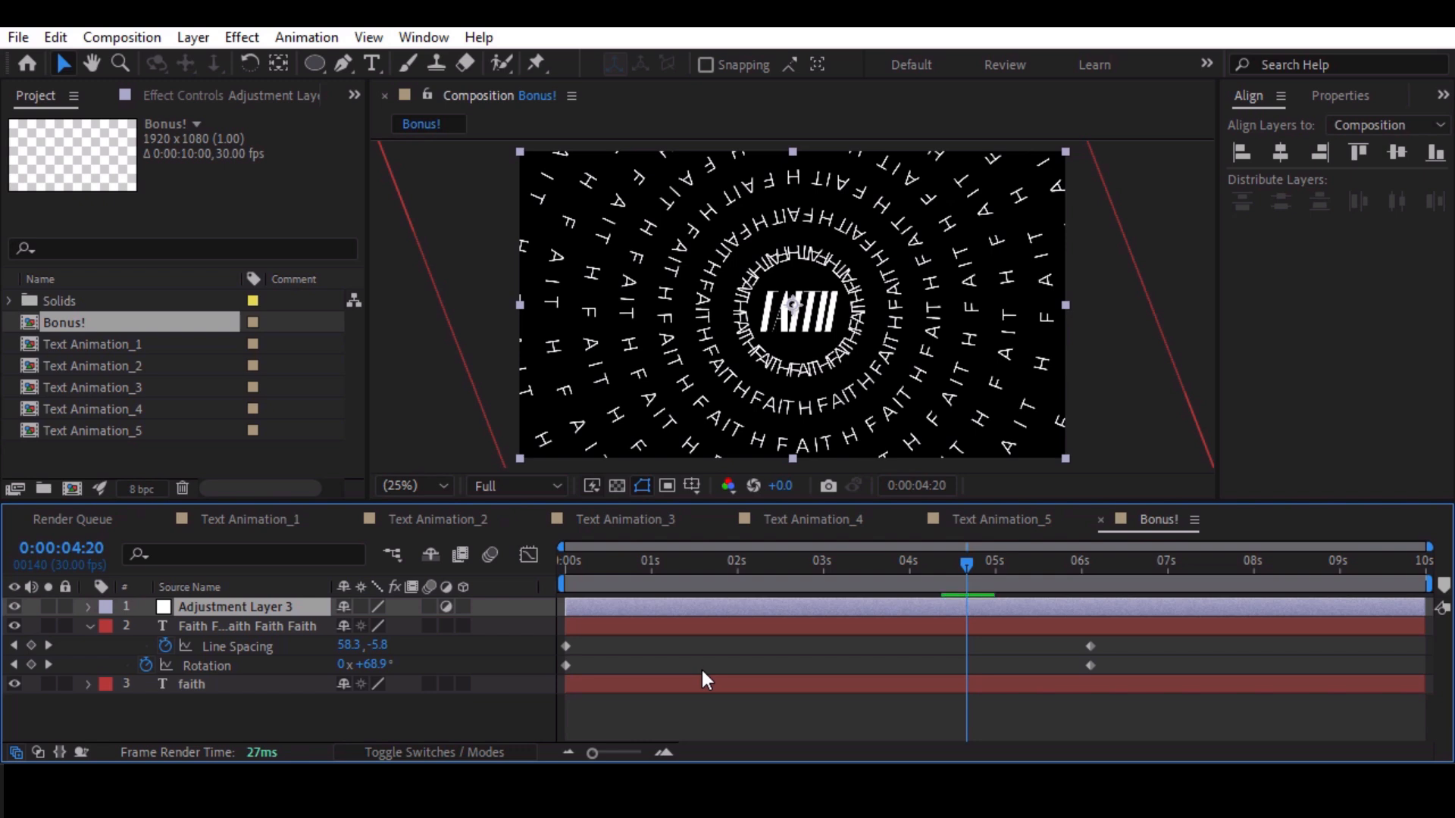
key("ctrl+space")
type("op")
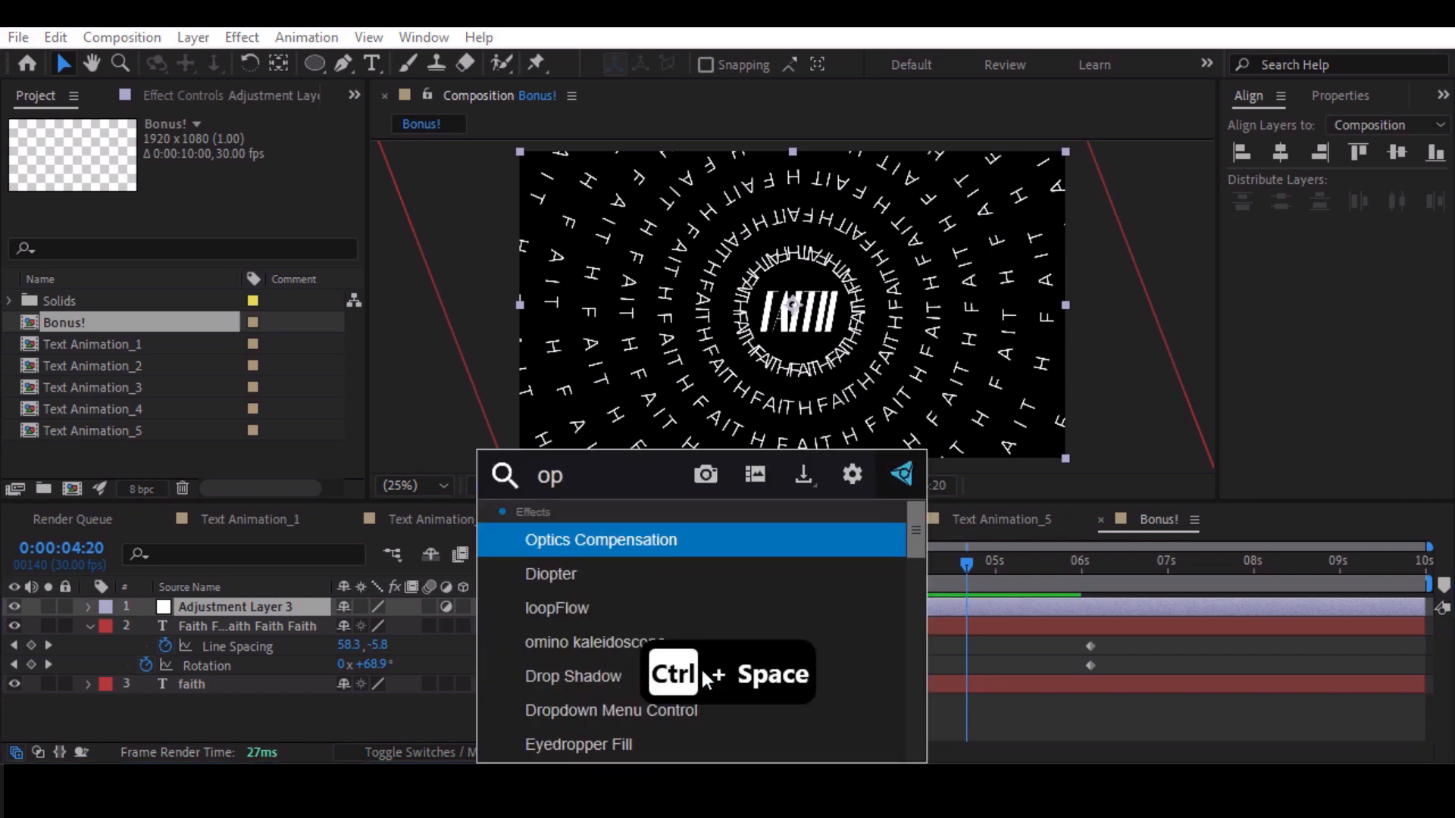
key("Return")
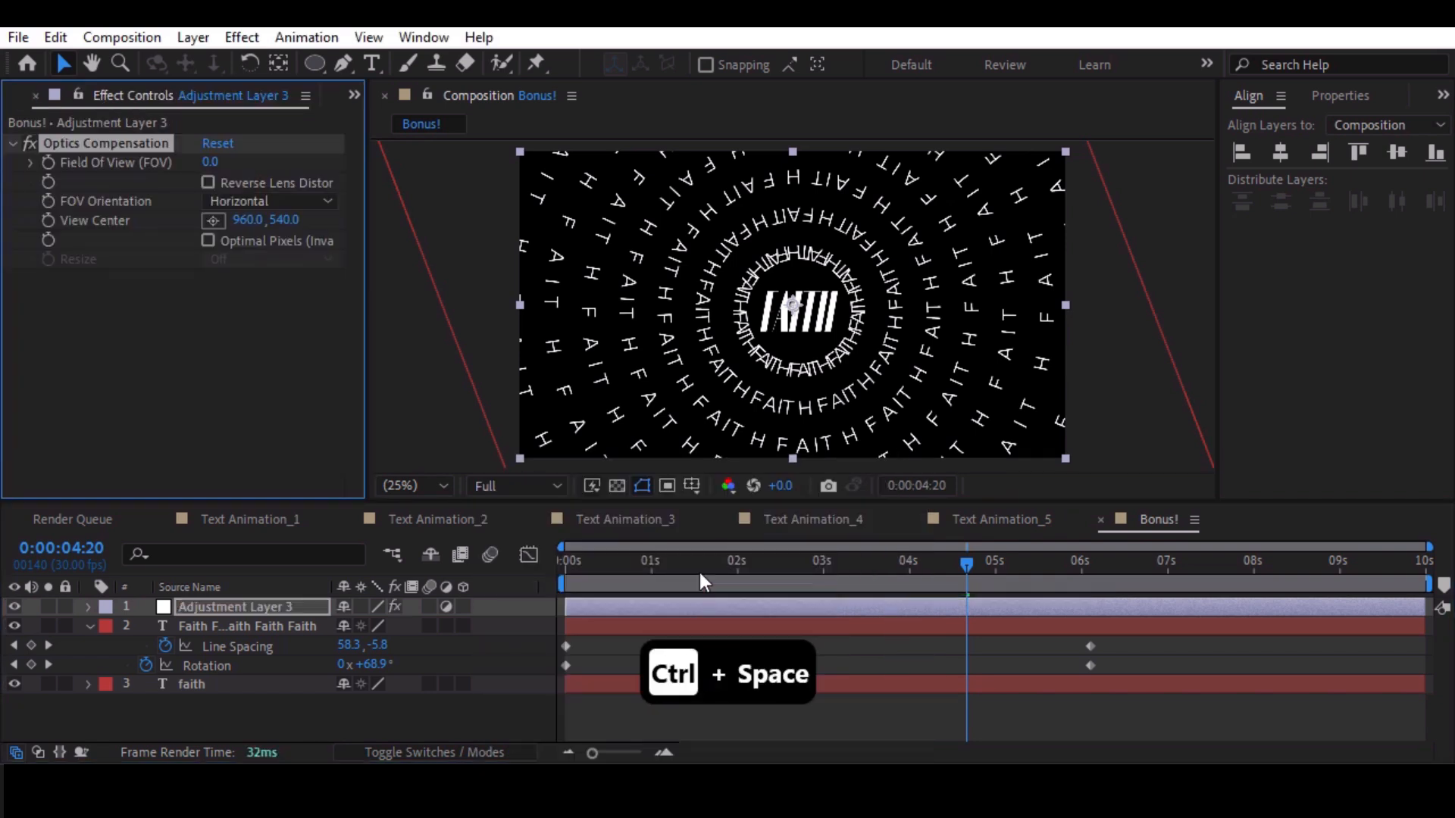
Keyframe the Optics Compensation Field Of View with 0 at 0:00:06:03 and 50 at 0 seconds.
left_click_drag(1052, 561, 1090, 564)
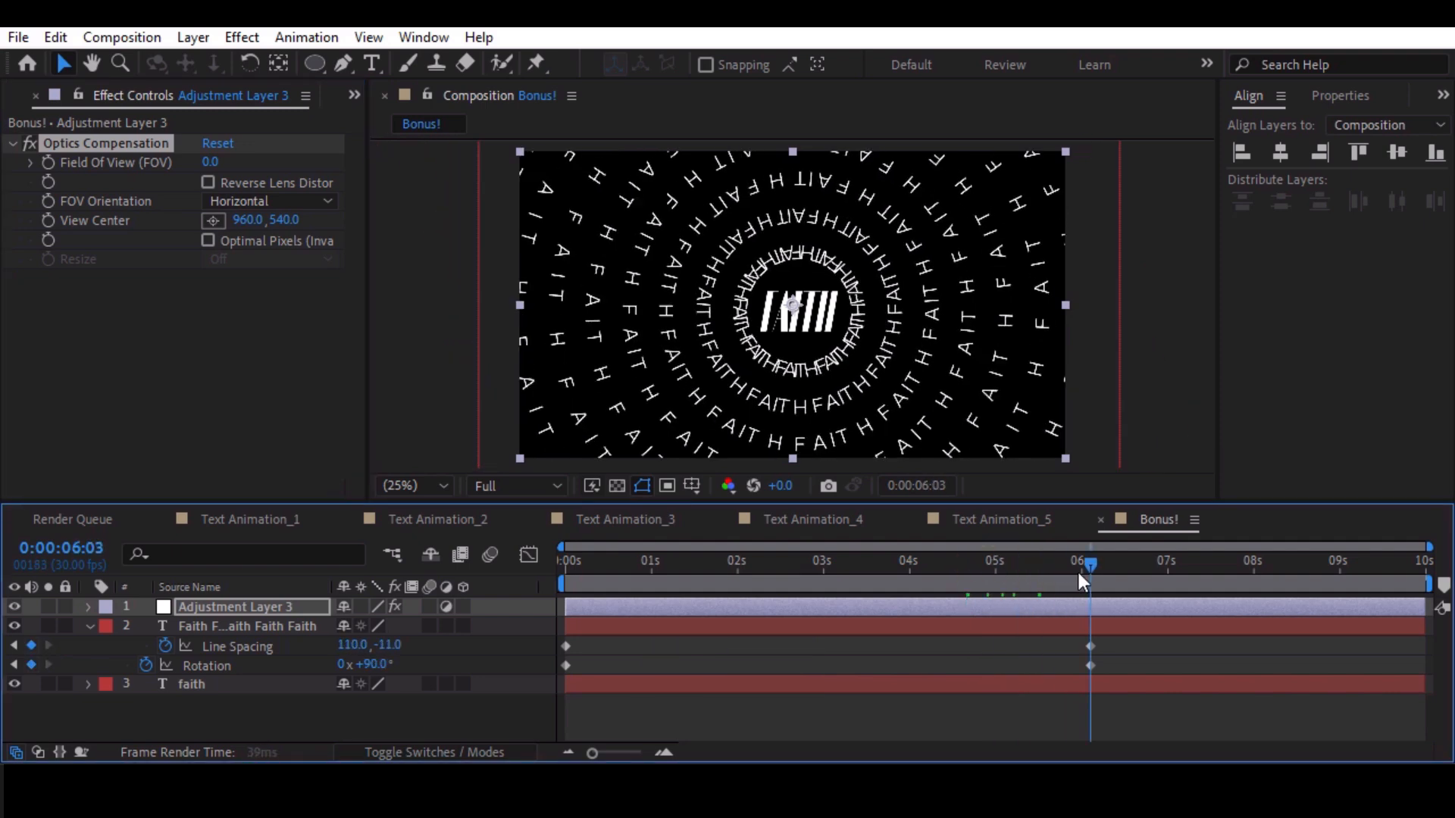
left_click(49, 162)
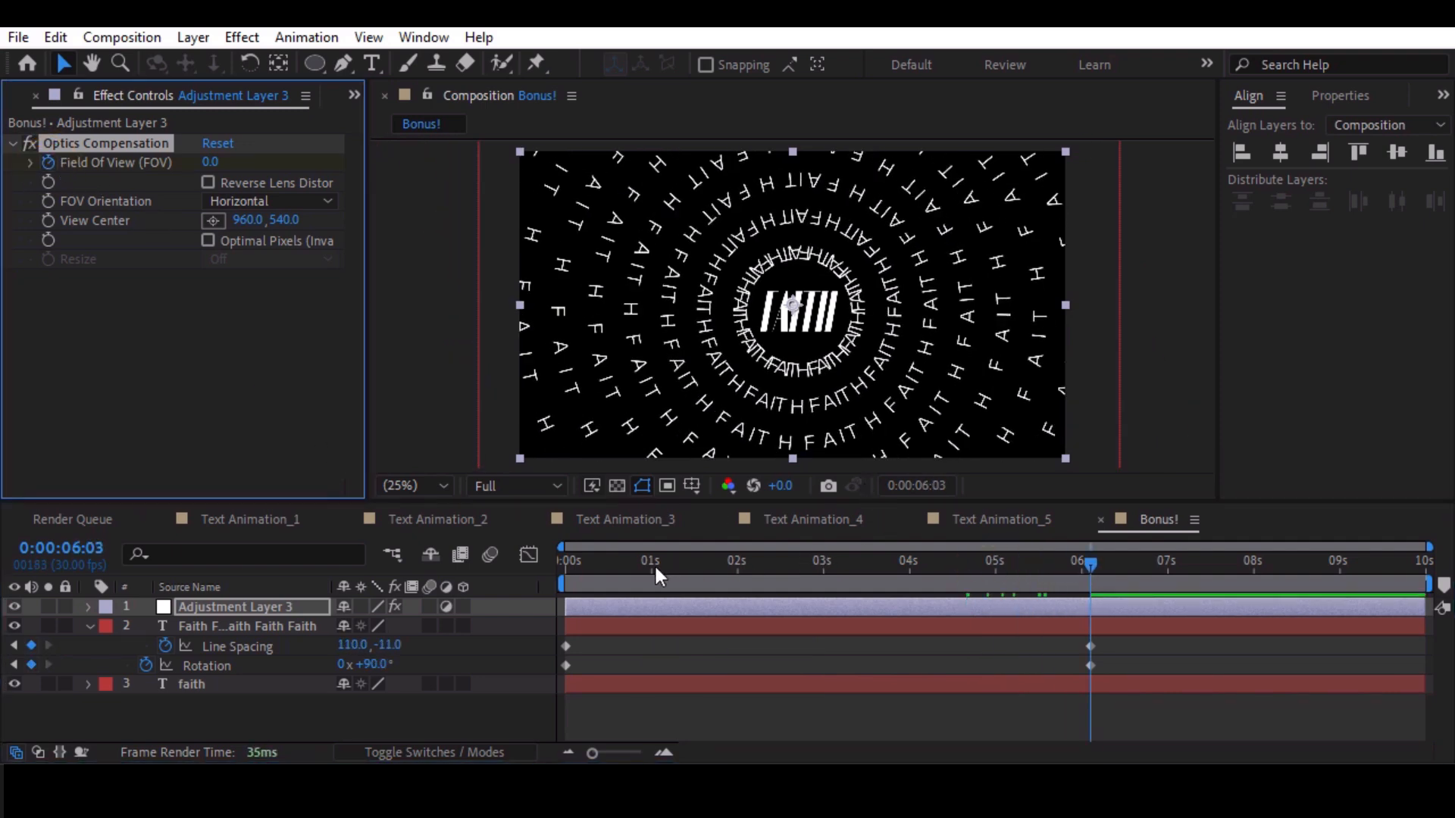
left_click_drag(608, 569, 558, 568)
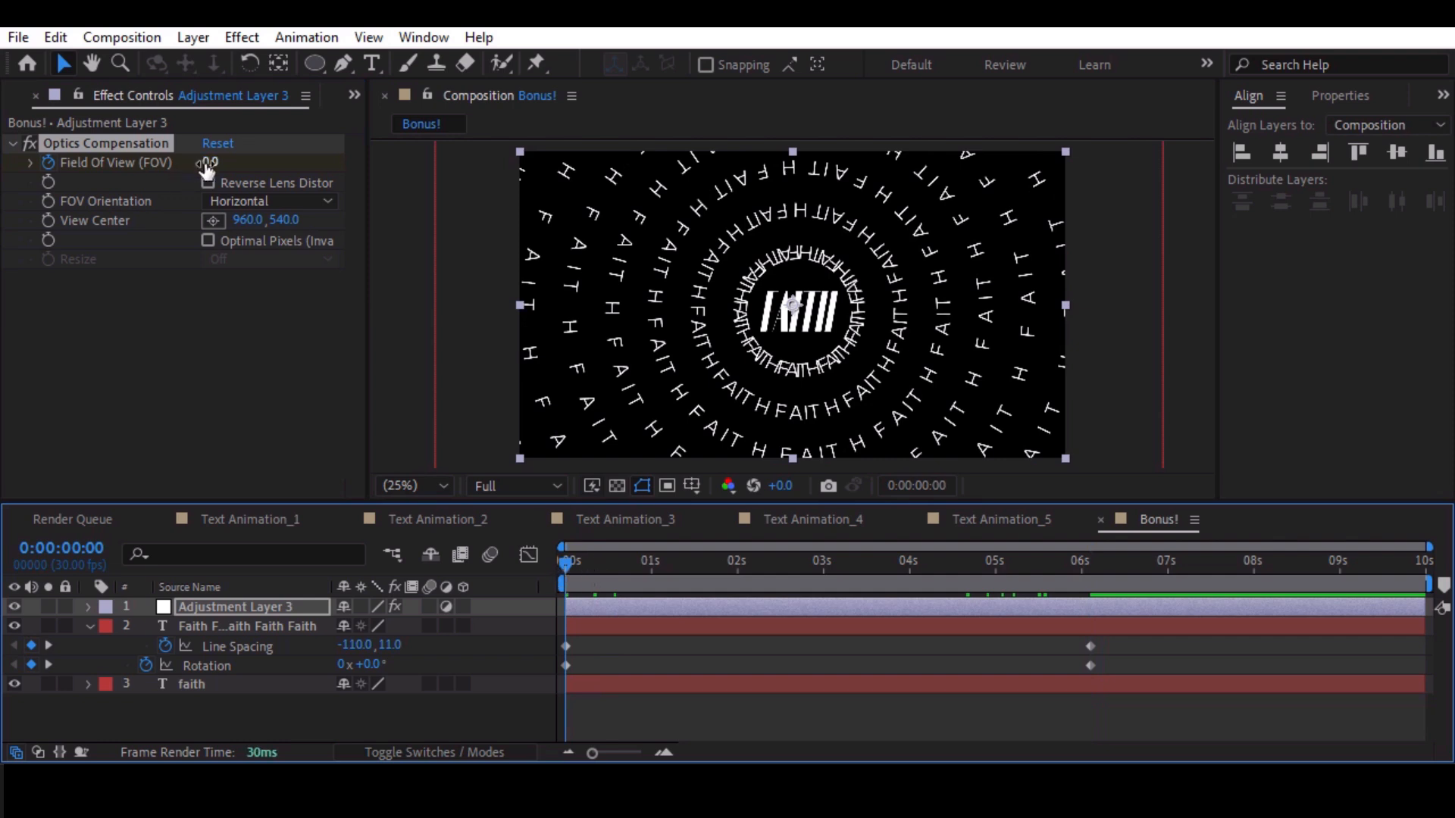
left_click_drag(210, 161, 446, 161)
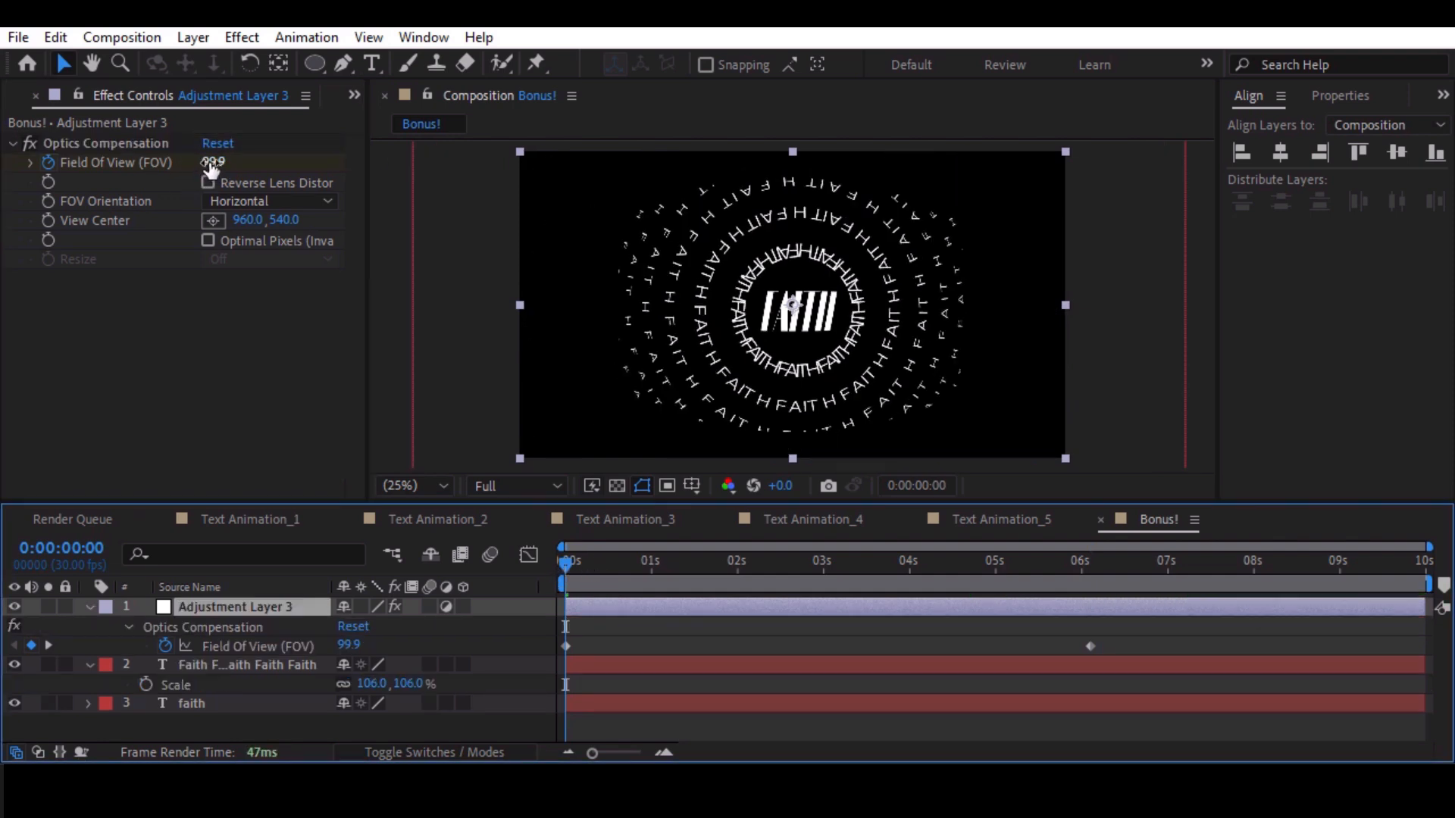
left_click_drag(212, 162, 53, 162)
left_click(218, 160)
type("7")
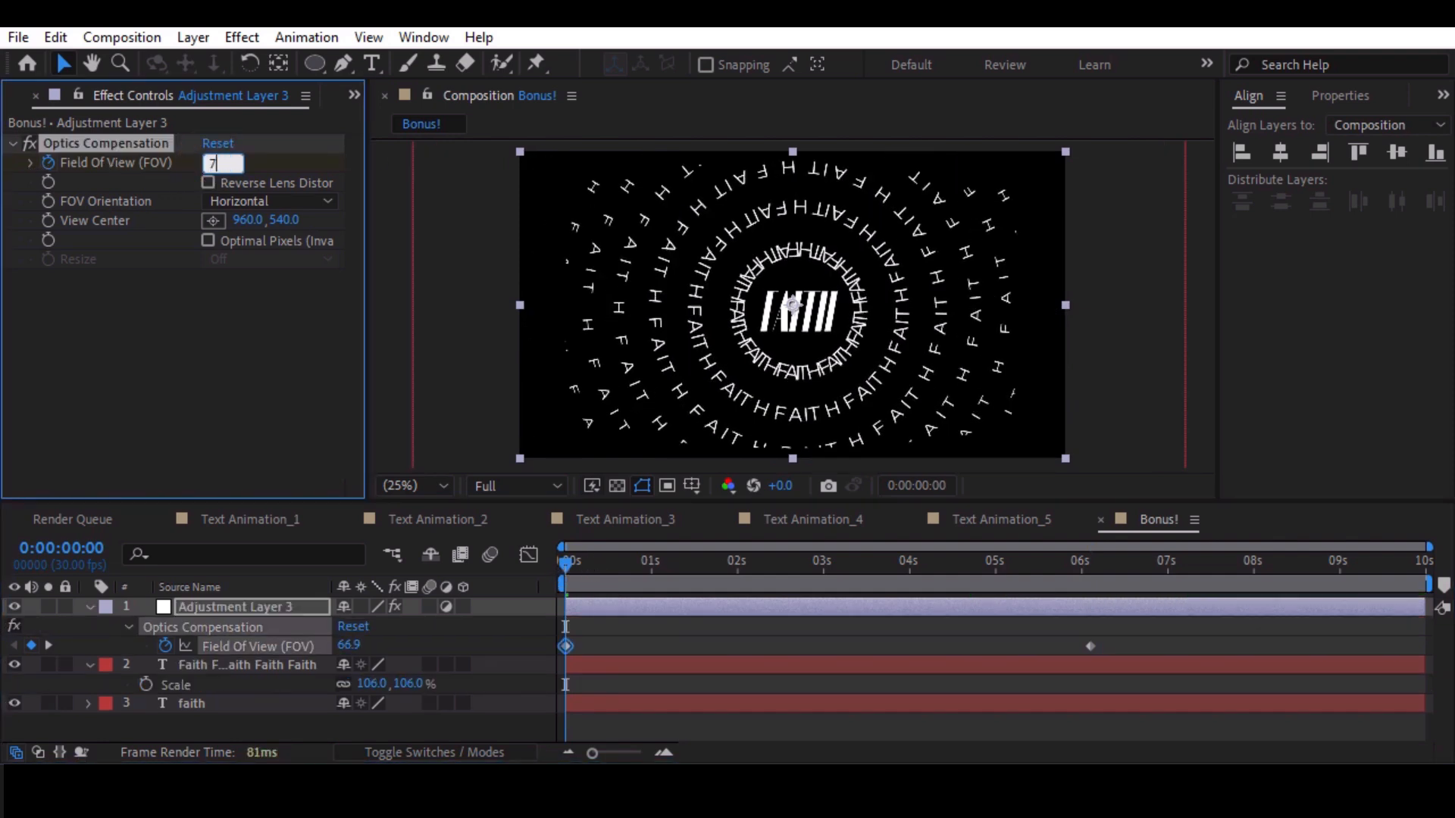
key("ctrl+a")
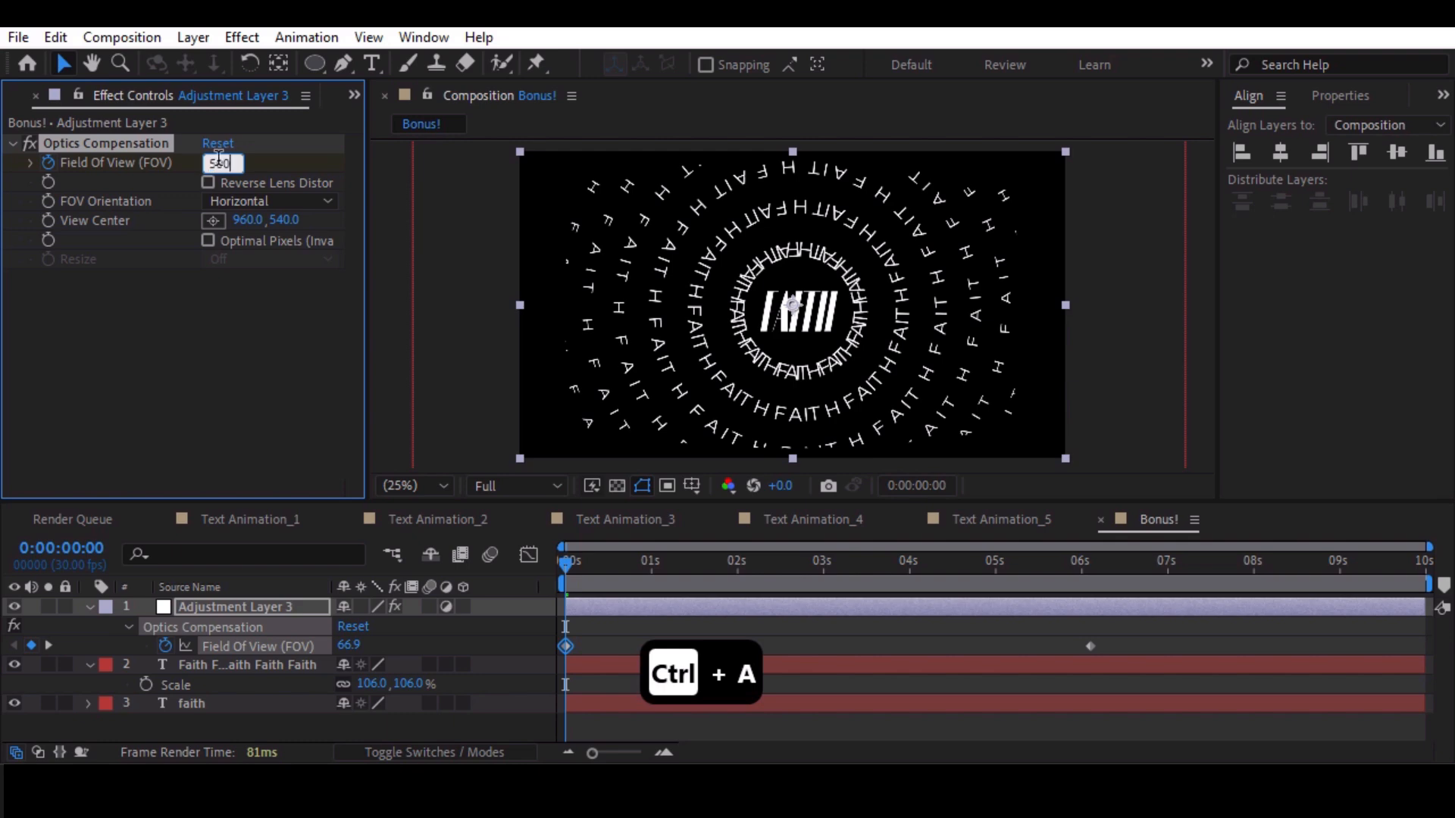
type("50")
key("Return")
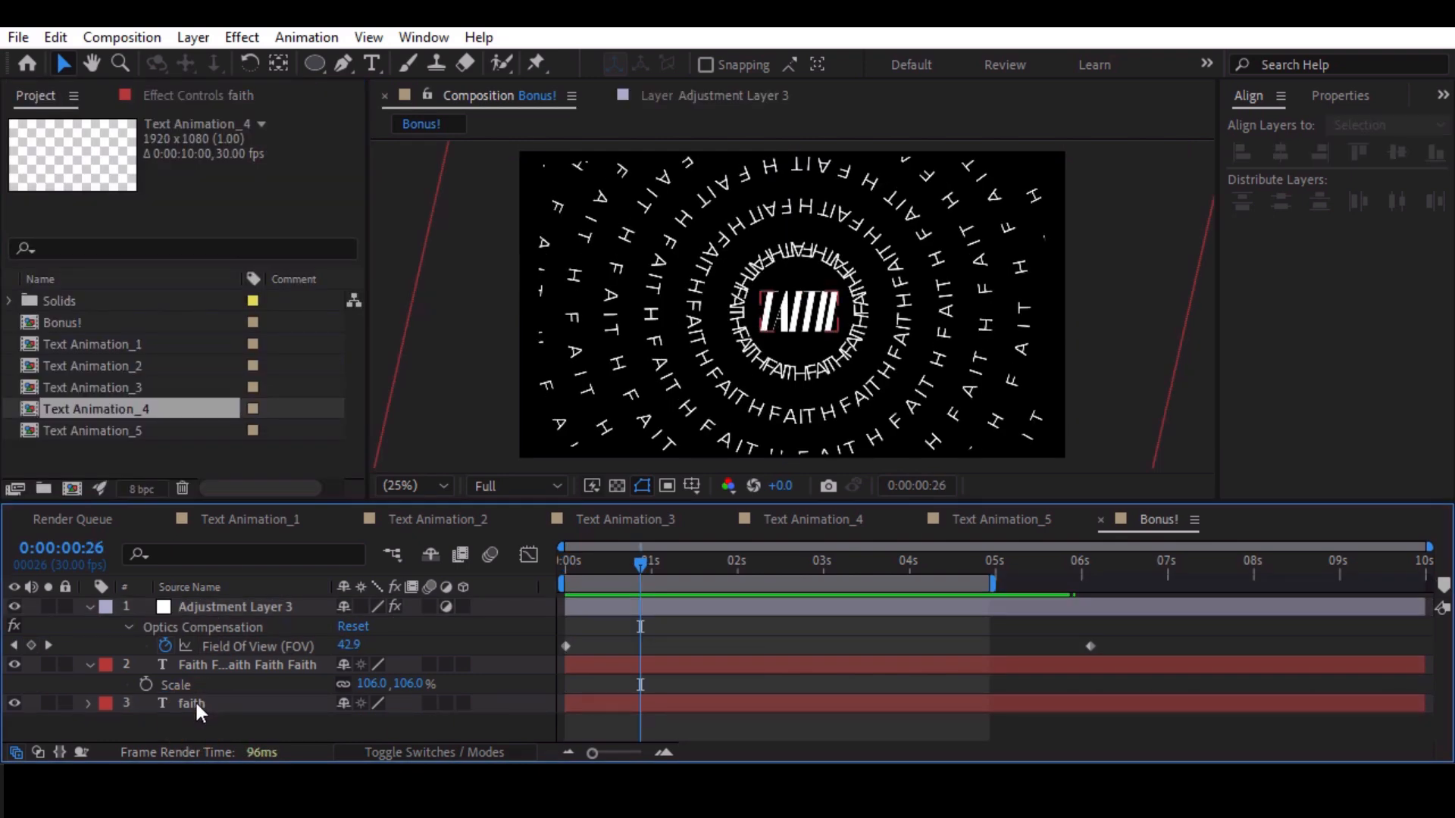
Change the central faith text's fill colour to yellow FFC000.
left_click(194, 700)
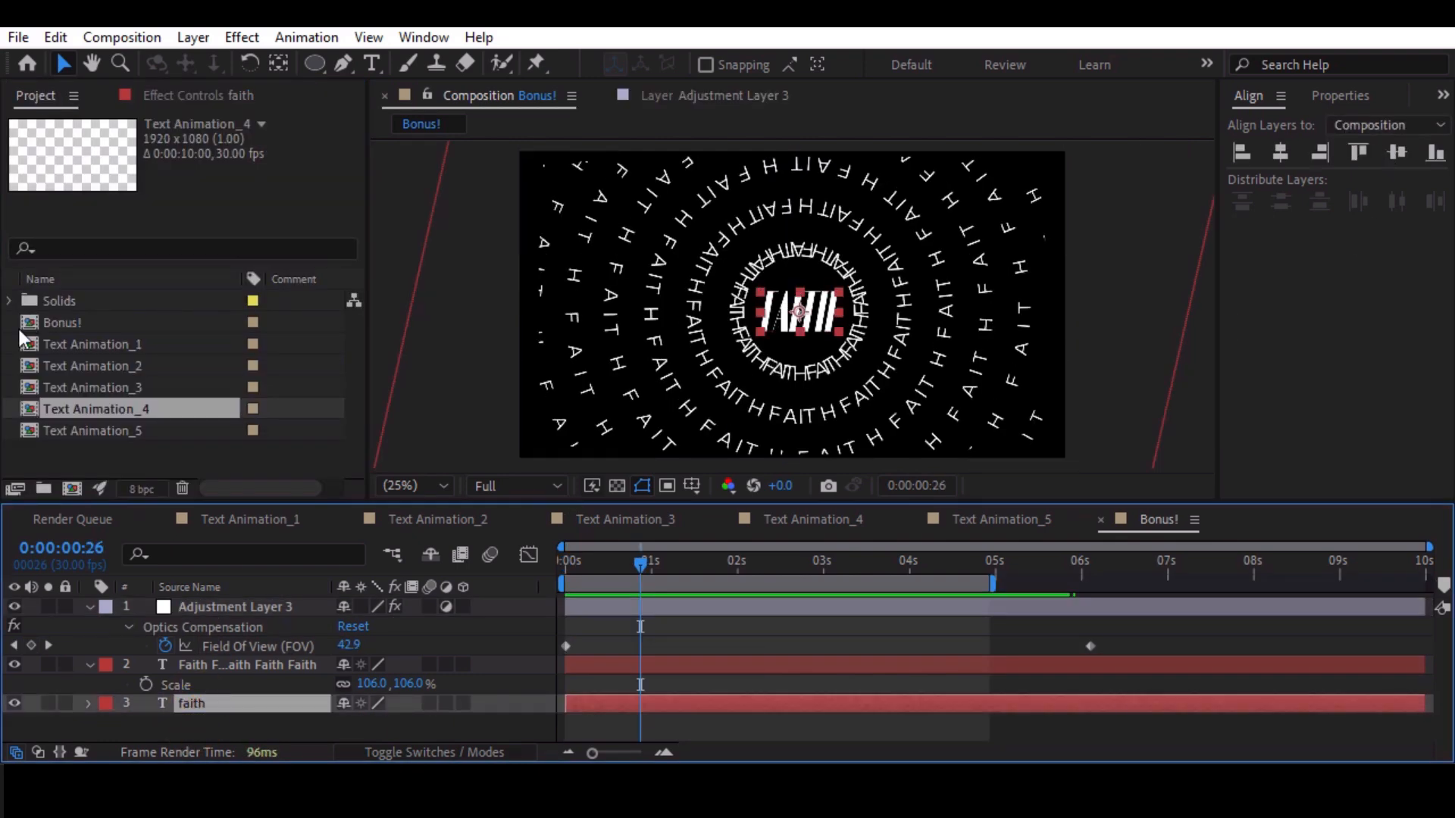
left_click(1339, 95)
left_click(1296, 362)
left_click_drag(338, 415, 338, 428)
left_click_drag(291, 227, 343, 151)
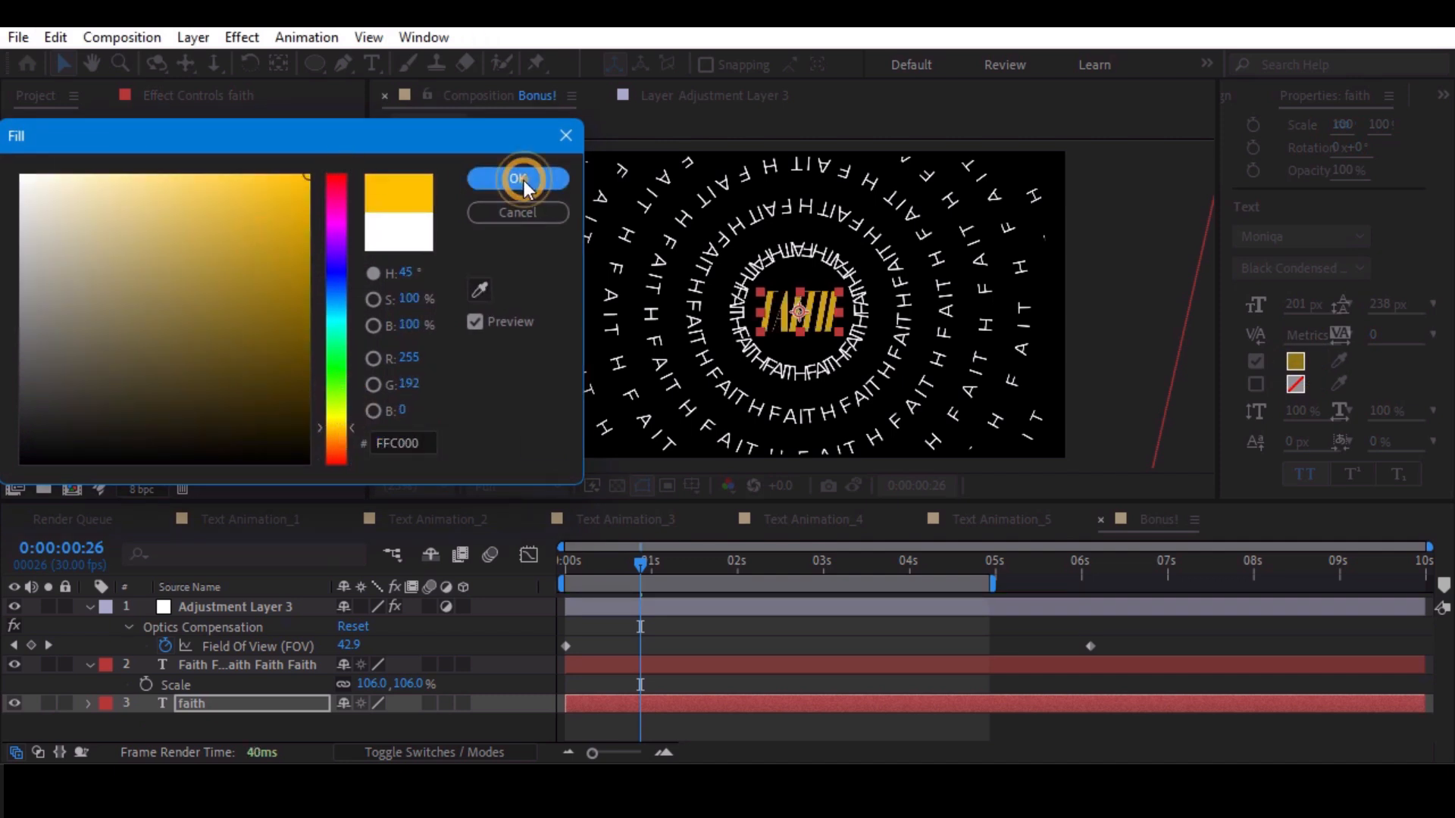
left_click(520, 179)
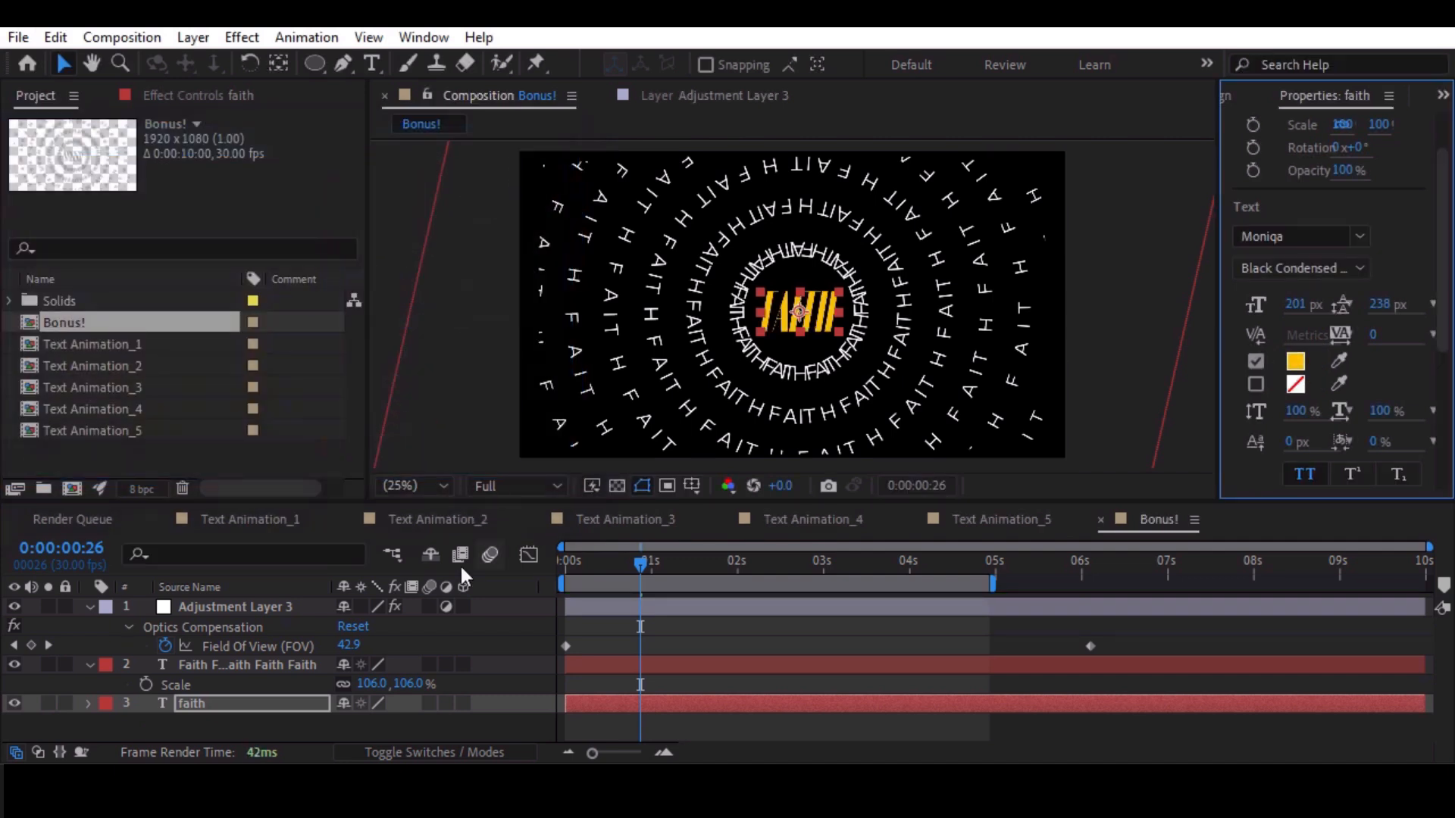
Set the adjustment layer's Field Of View keyframe at 0 seconds to 100.
left_click(267, 663)
left_click(221, 613)
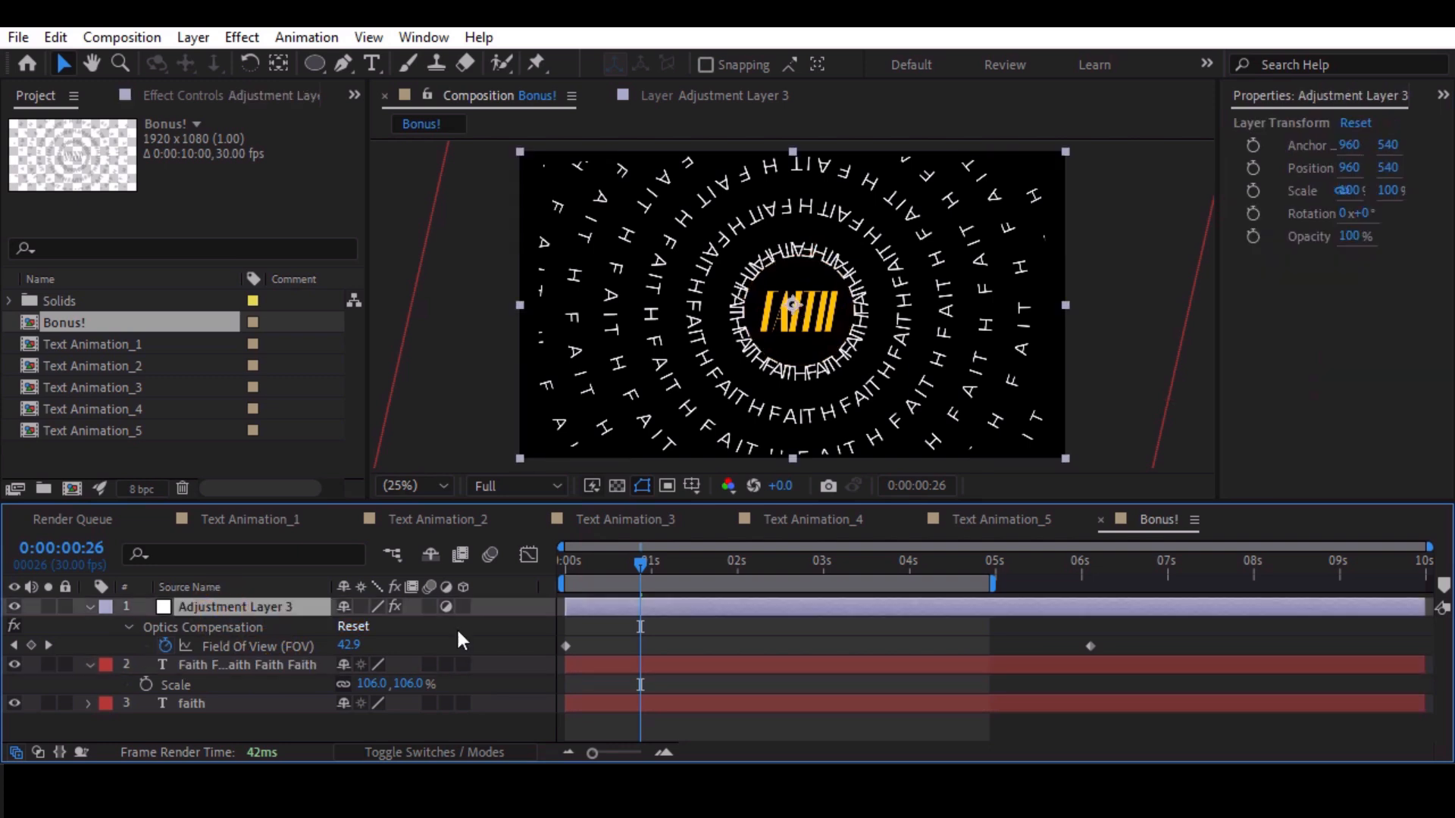
left_click_drag(584, 561, 549, 570)
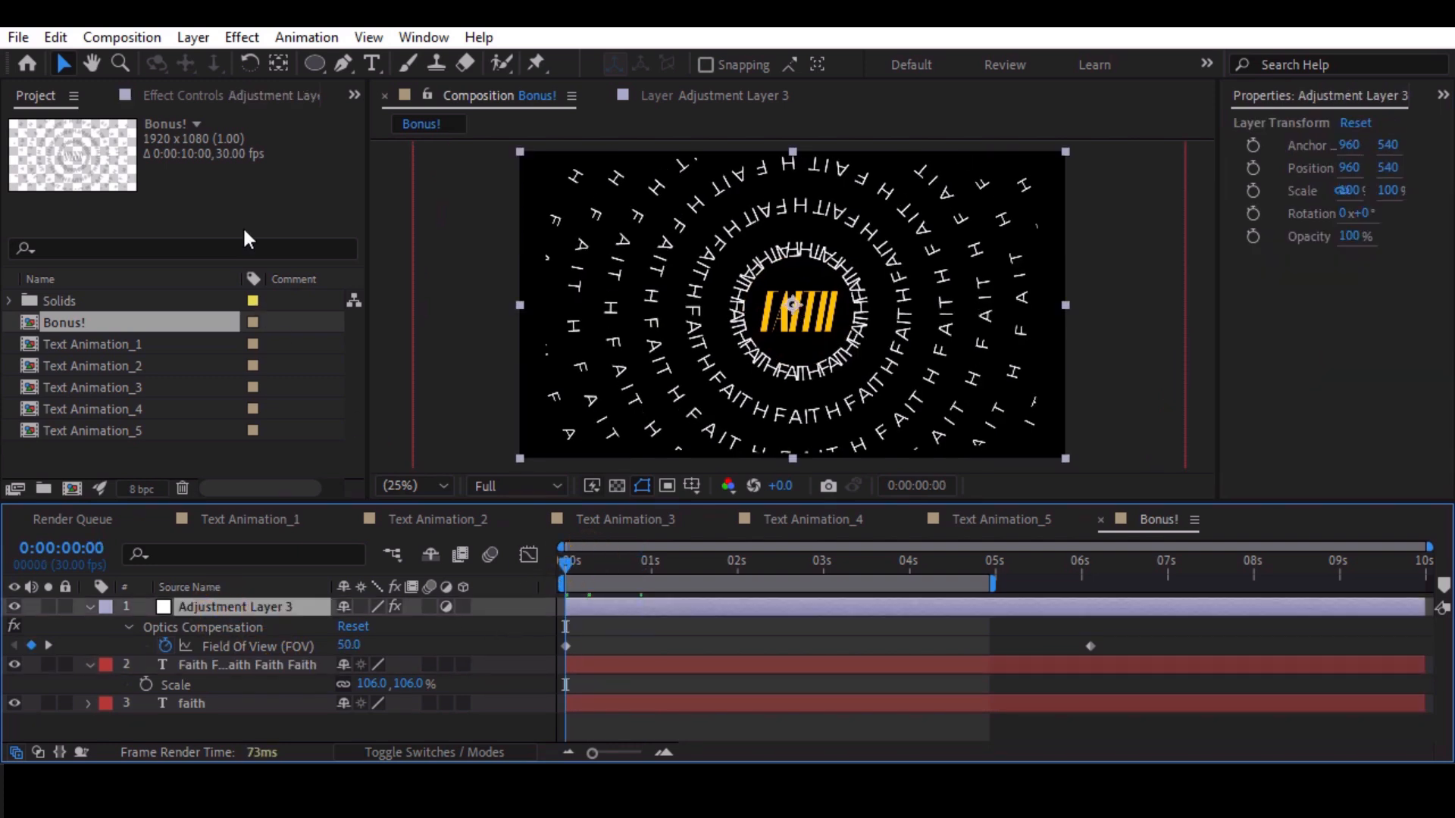
left_click(202, 91)
left_click(217, 165)
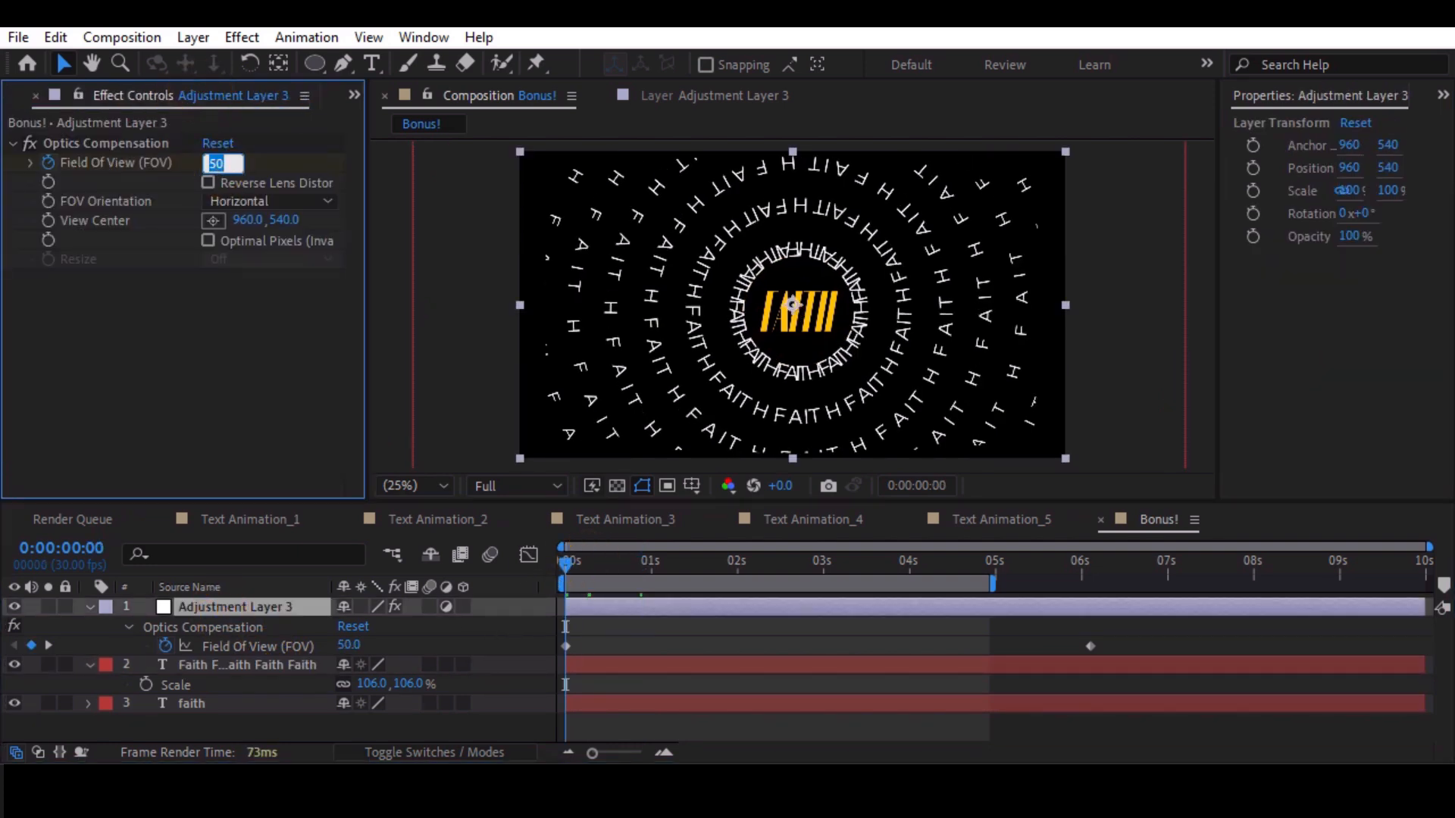
type("100")
key("Return")
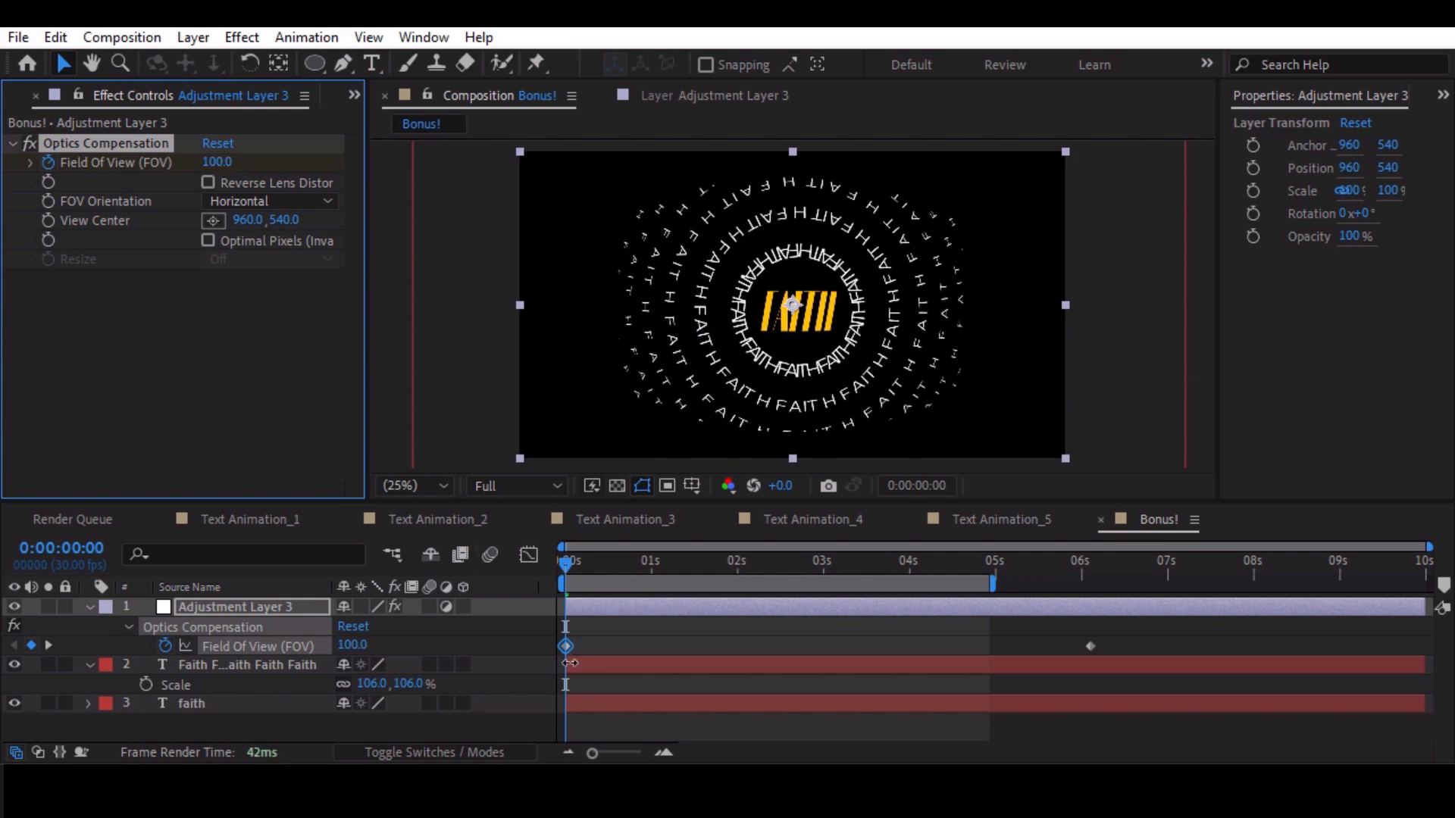
Shift the first Field Of View keyframe to before the composition start and the last one to about 5 seconds.
left_click_drag(565, 646, 23, 641)
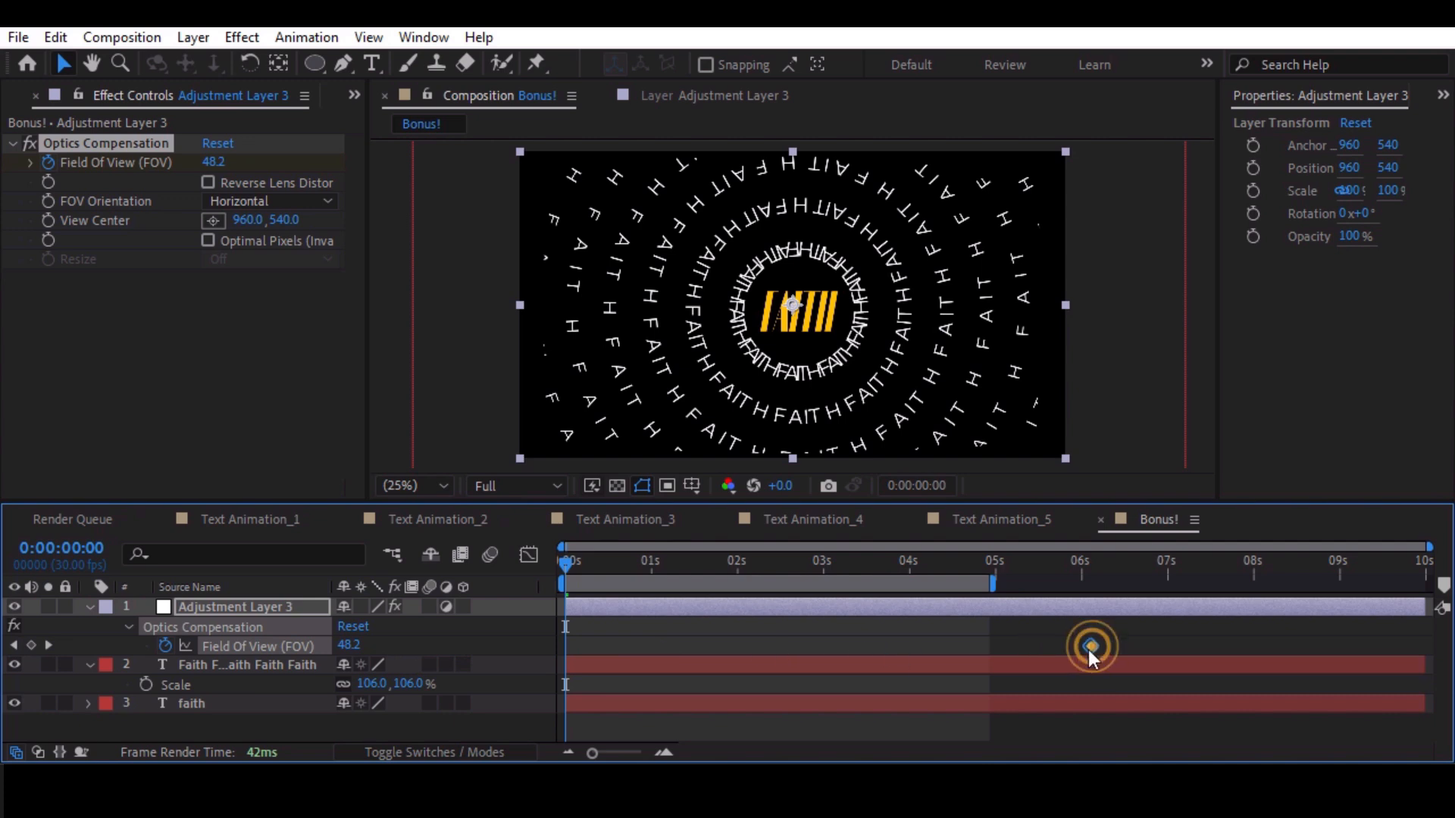
left_click_drag(1089, 651, 1012, 653)
left_click(121, 664)
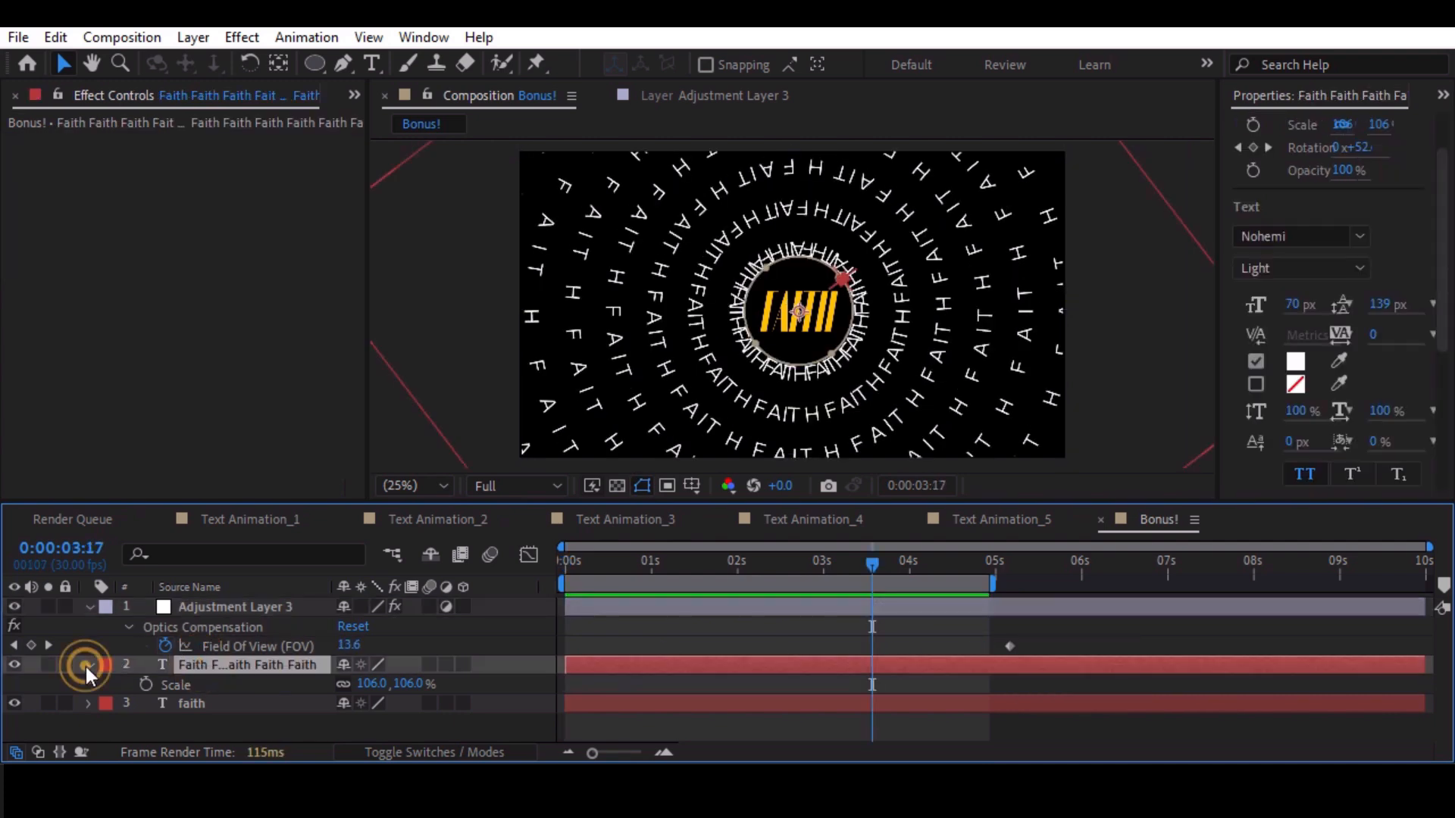
Set the circular Faith text's Line Spacing keyframe at 0 seconds to 177, 11 and tighten its leading to 67 px.
left_click(86, 667)
left_click(86, 667)
scroll(103, 689, "down", 2)
scroll(99, 686, "up", 1)
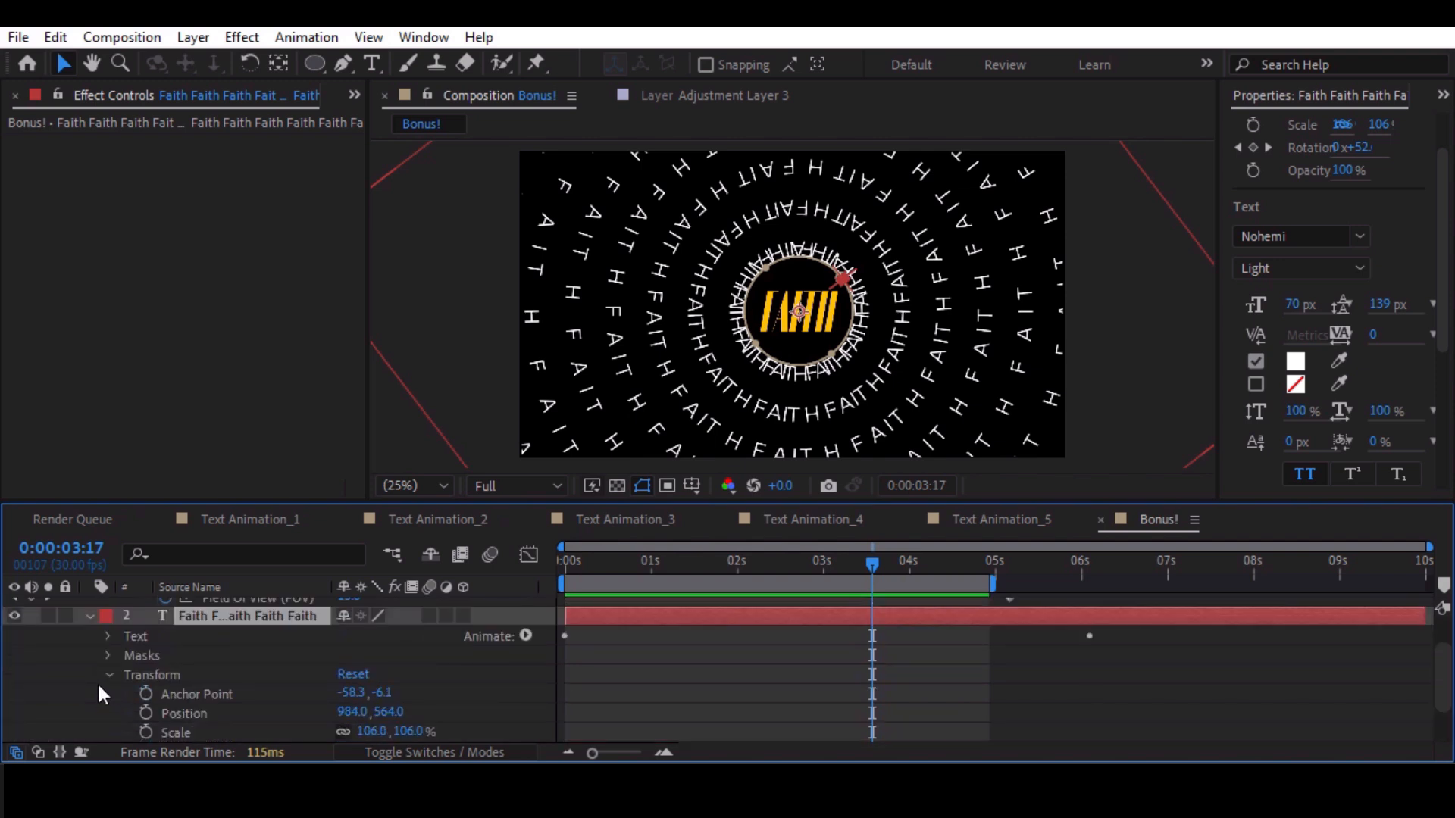
left_click(108, 636)
scroll(139, 667, "down", 2)
left_click(129, 656)
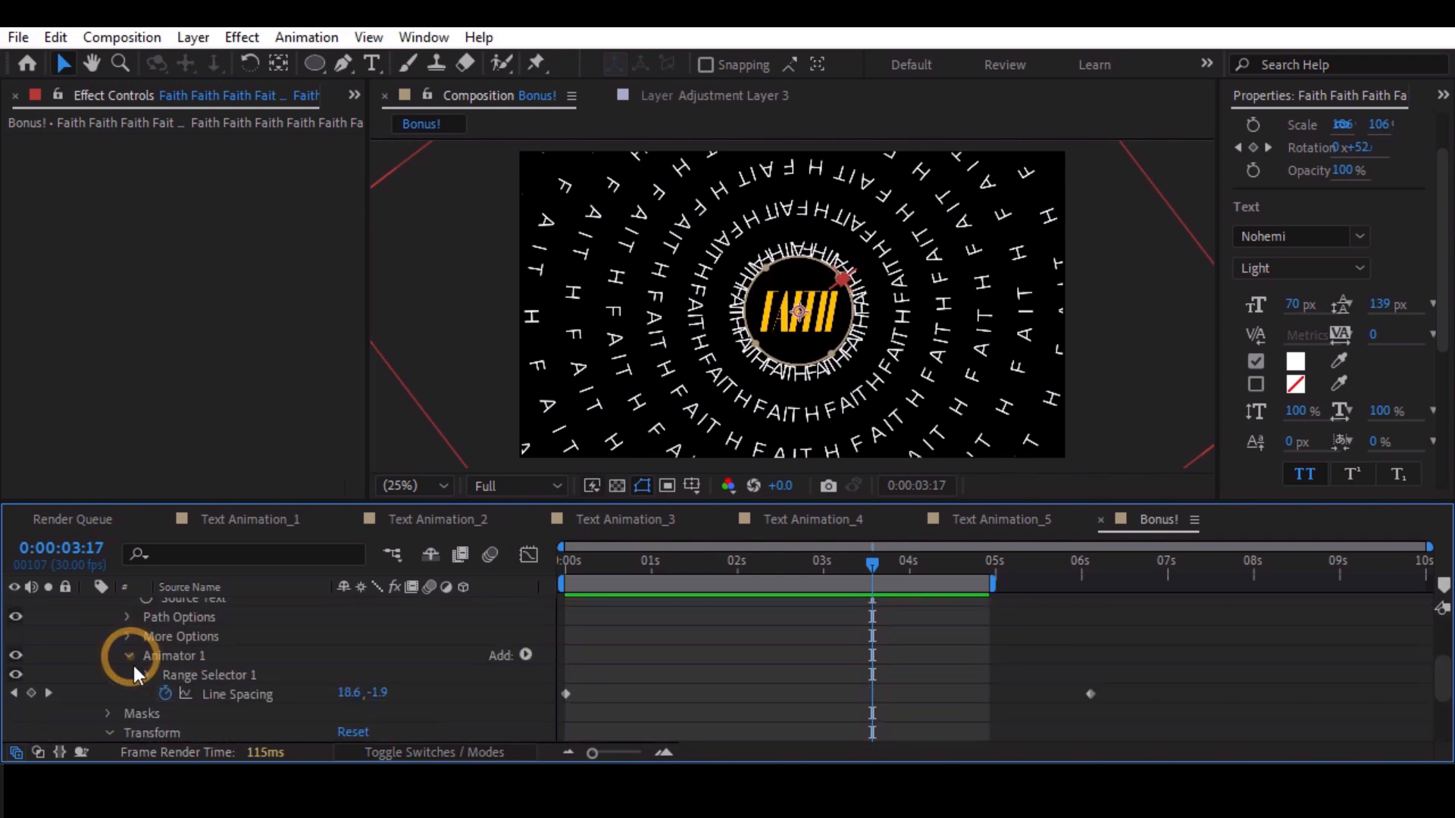
left_click_drag(593, 562, 561, 575)
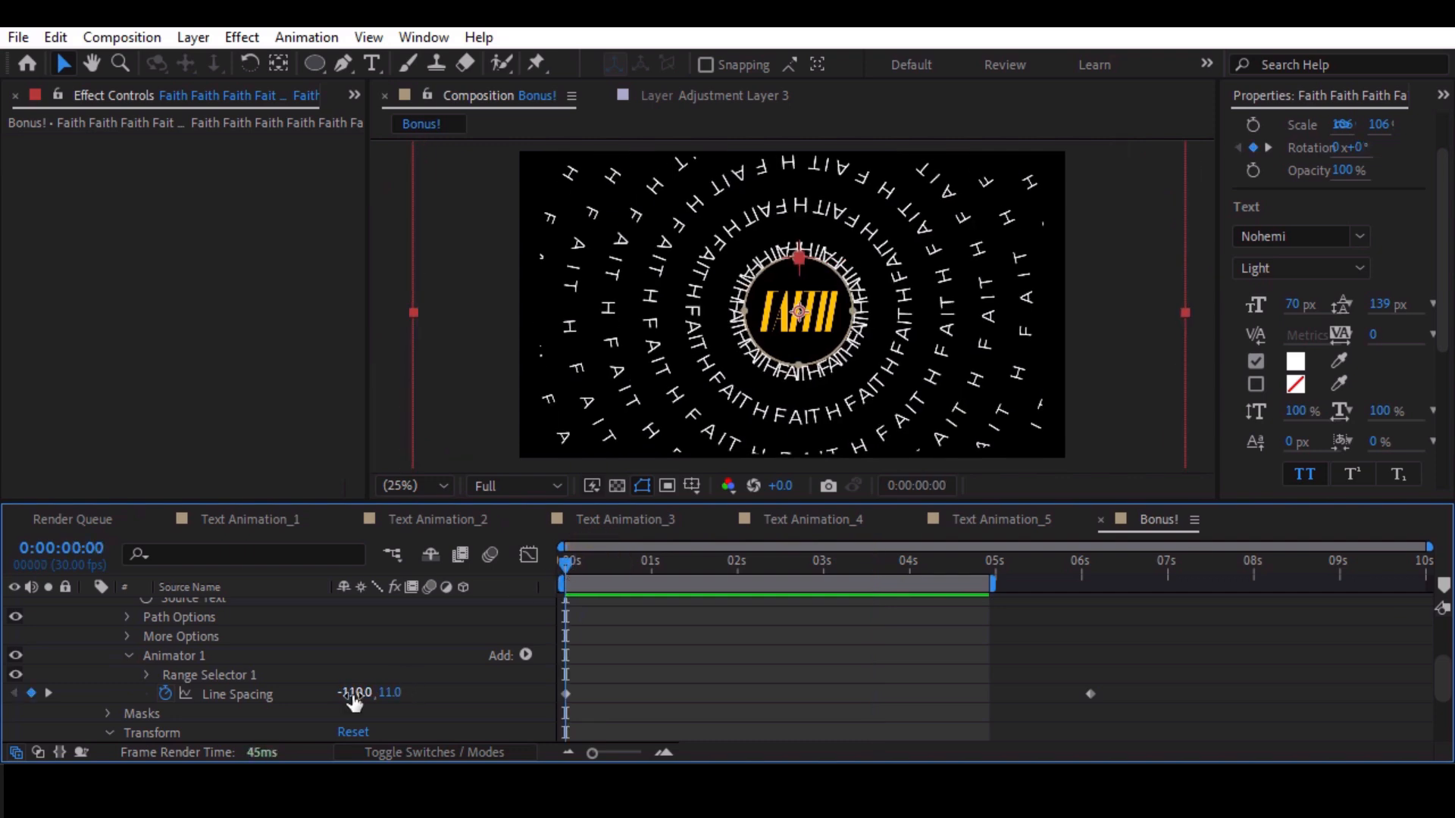
left_click_drag(355, 694, 671, 682)
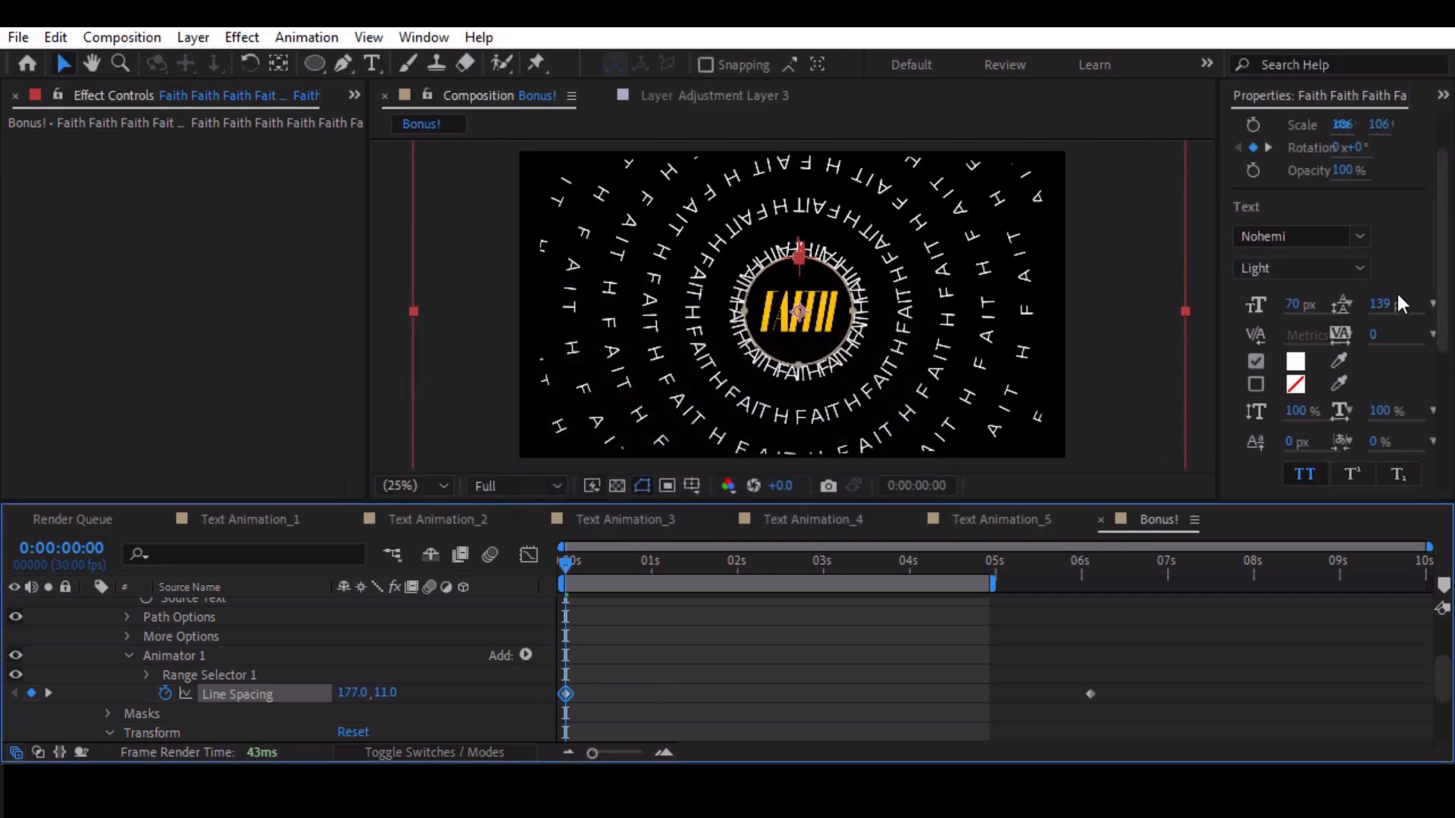
left_click_drag(1381, 304, 1319, 315)
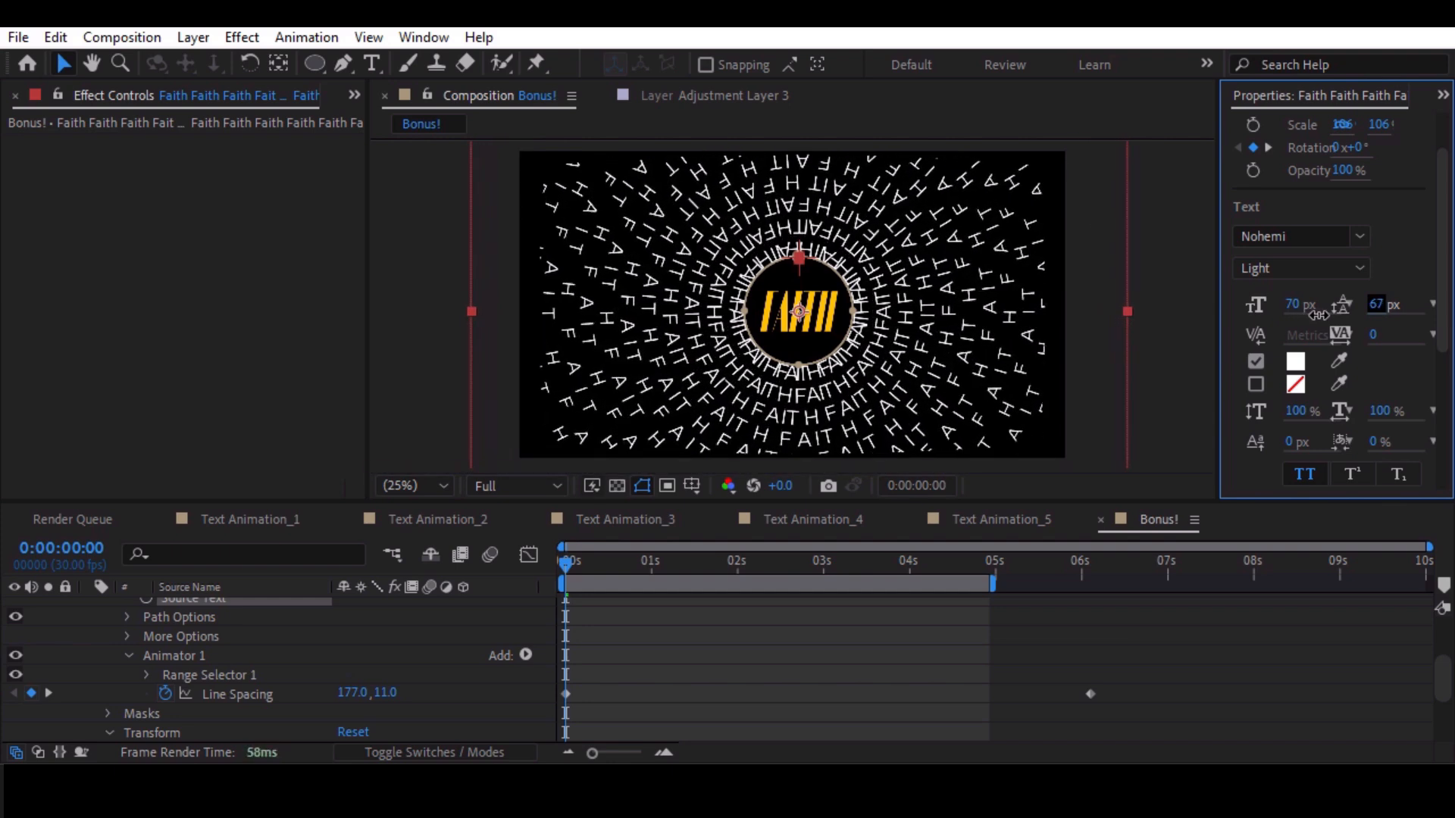
Shift the adjustment layer about half a second earlier, moving its last Field Of View keyframe to about 4.6 seconds, and preview the animation.
scroll(594, 642, "up", 3)
left_click(654, 607)
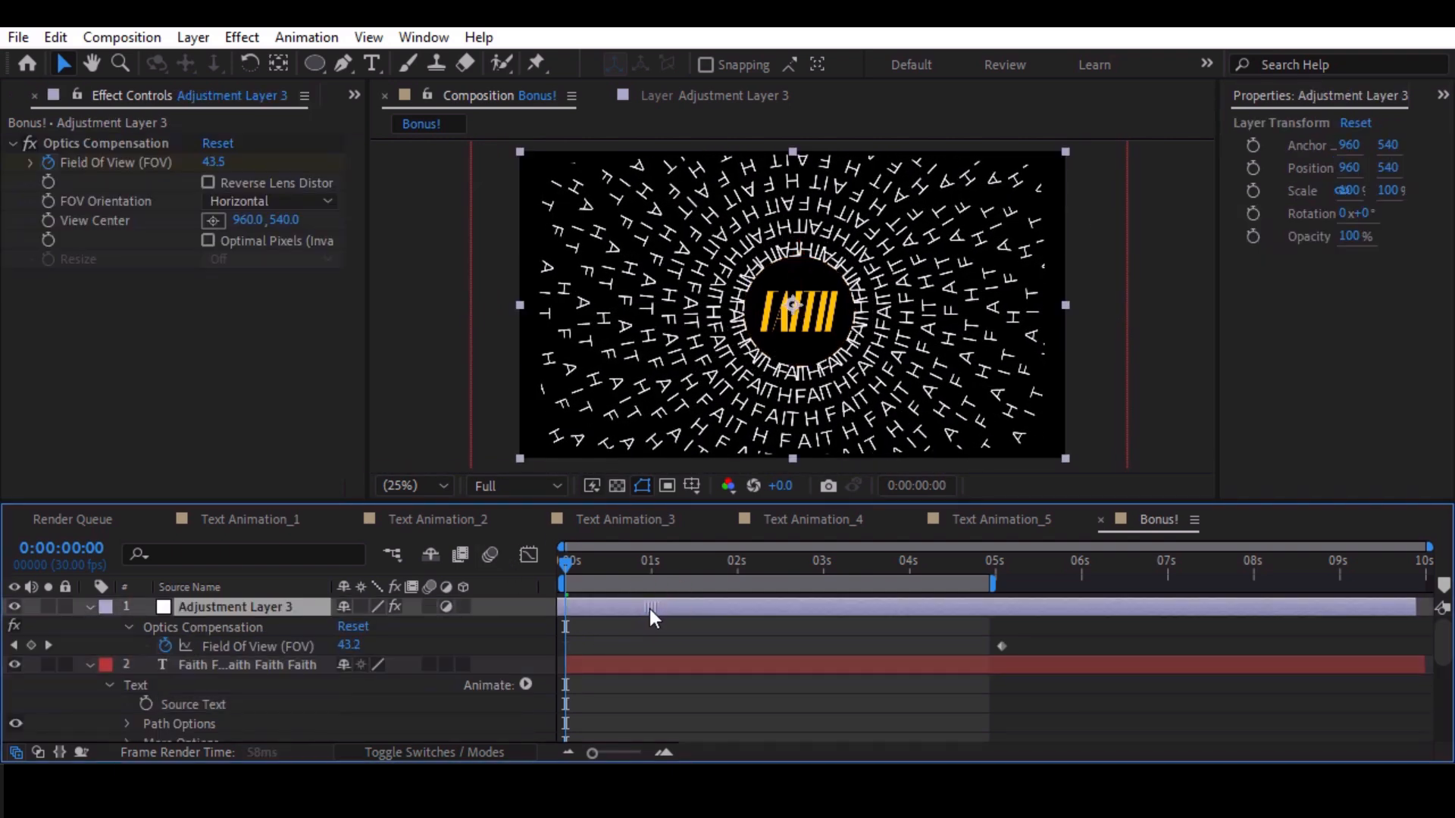
left_click_drag(649, 608, 608, 608)
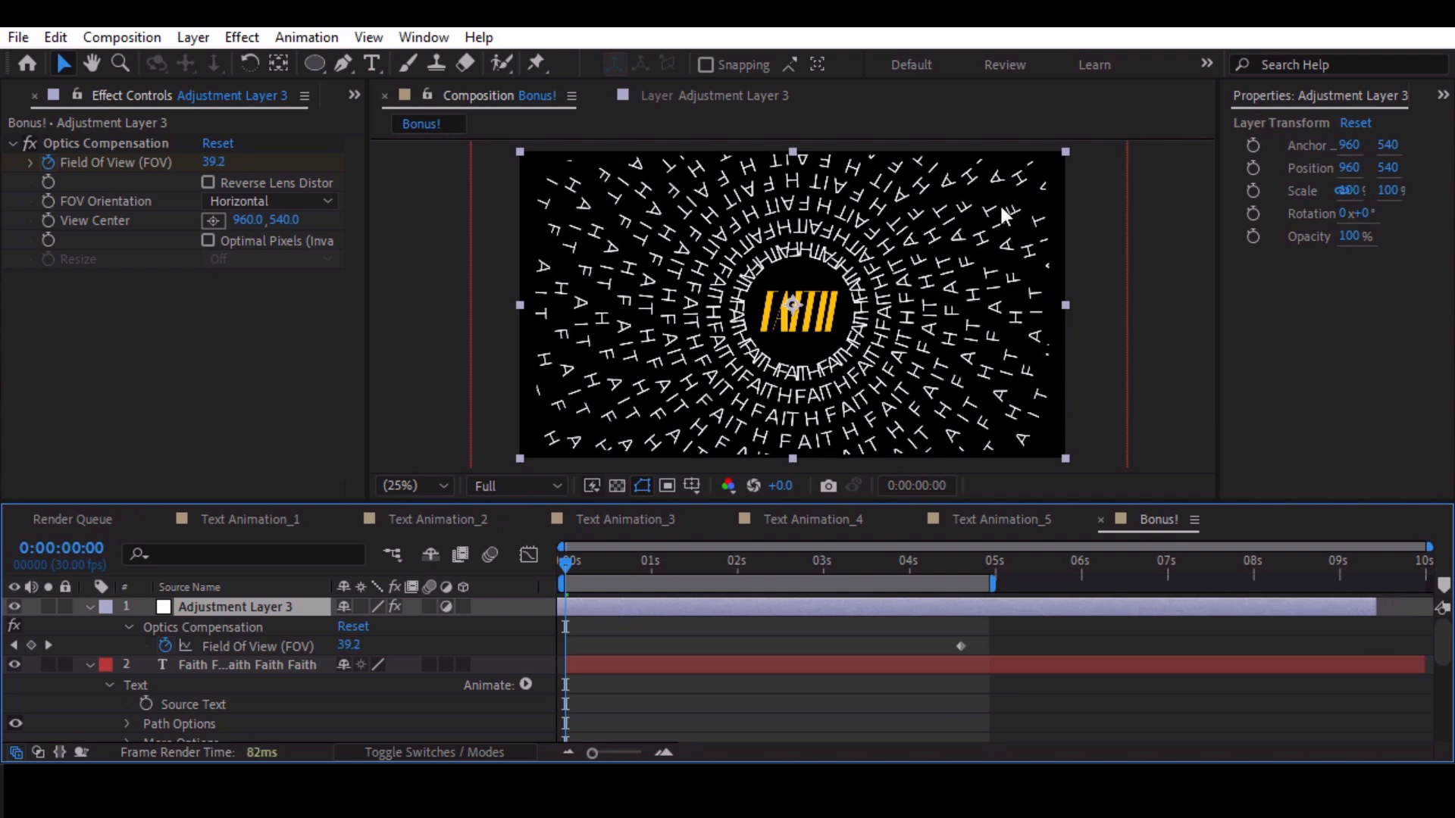
key("space")
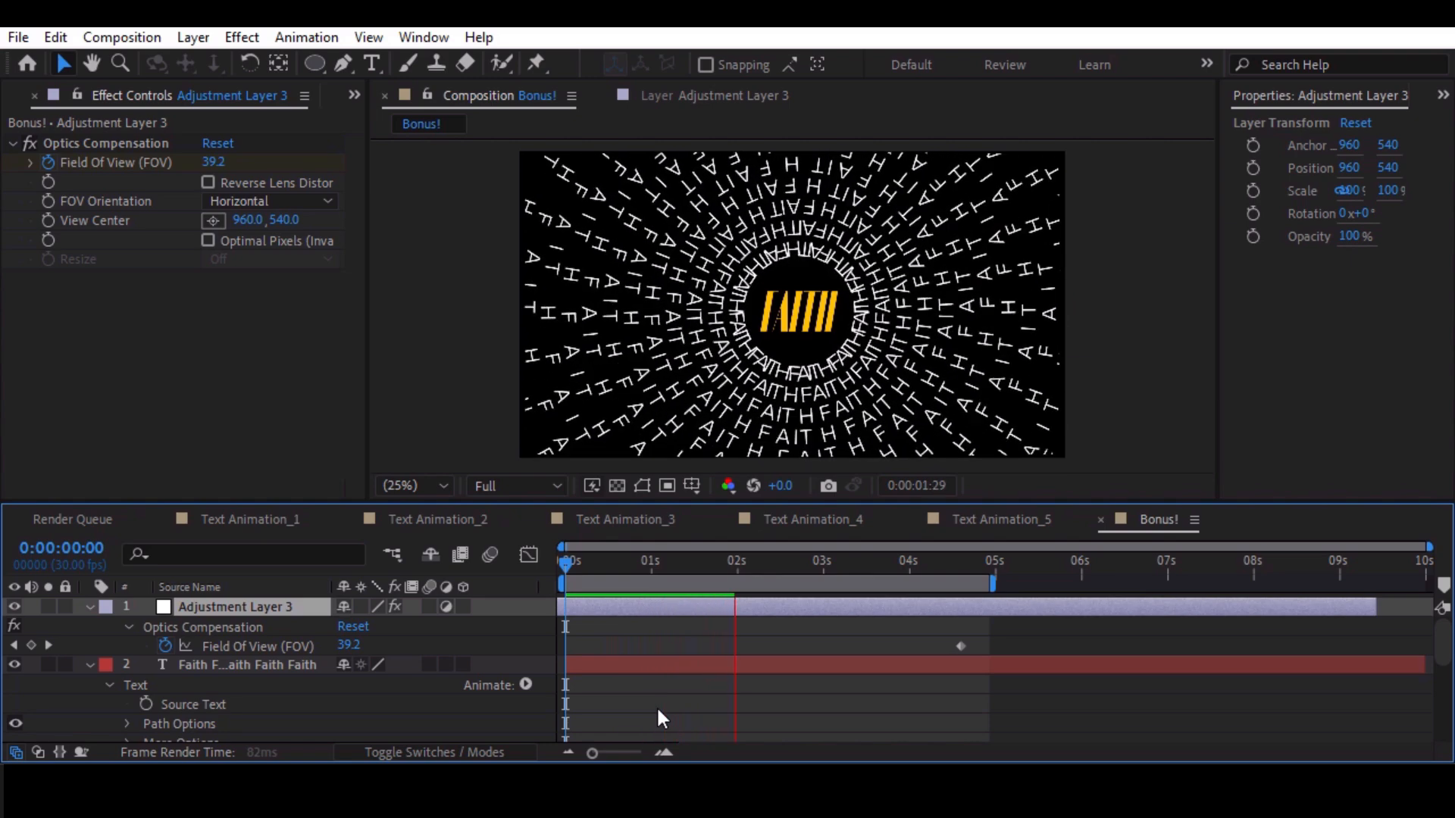
key("space")
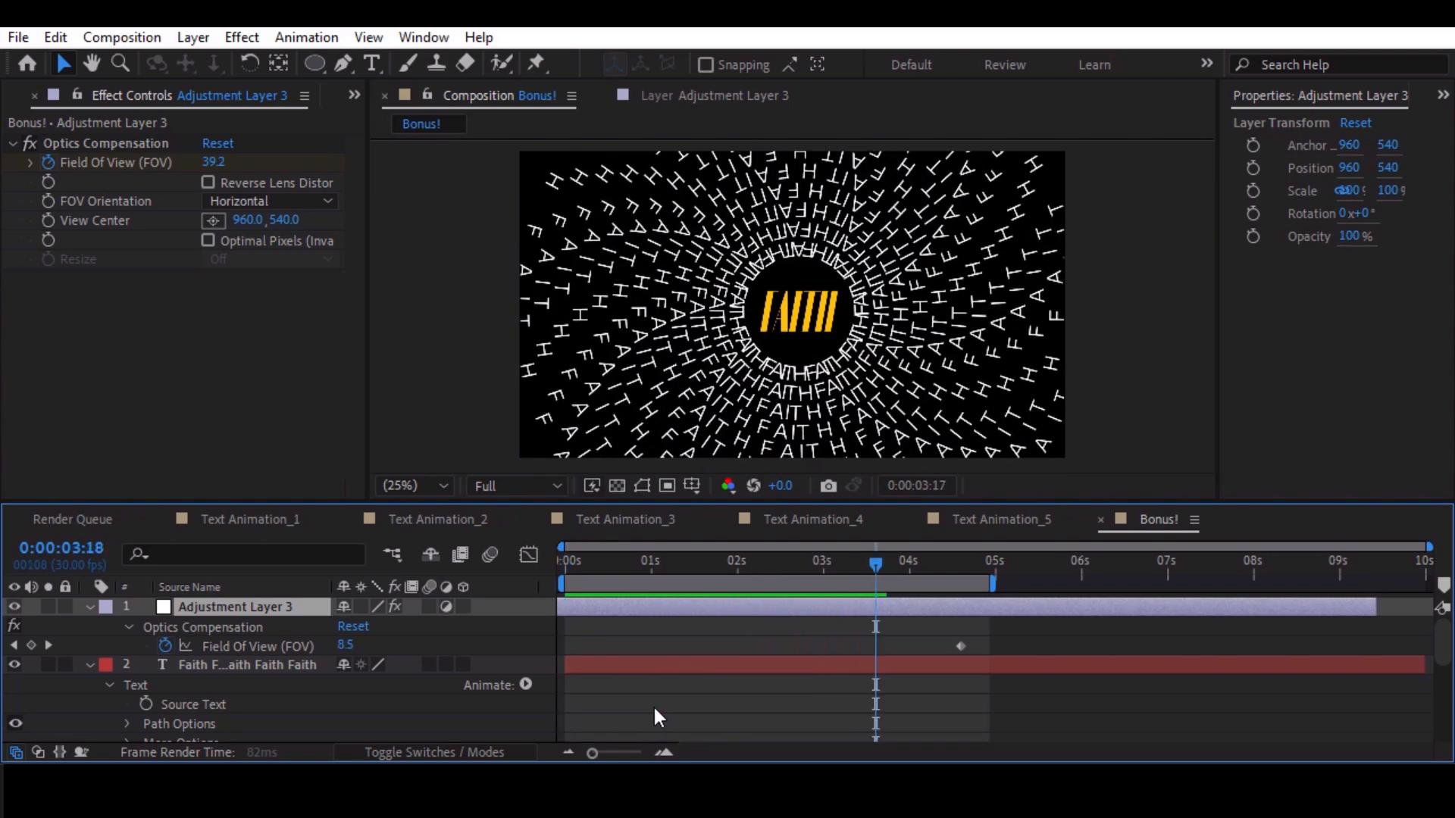
Increase the circular Faith text's leading to 80.4 px.
left_click(604, 666)
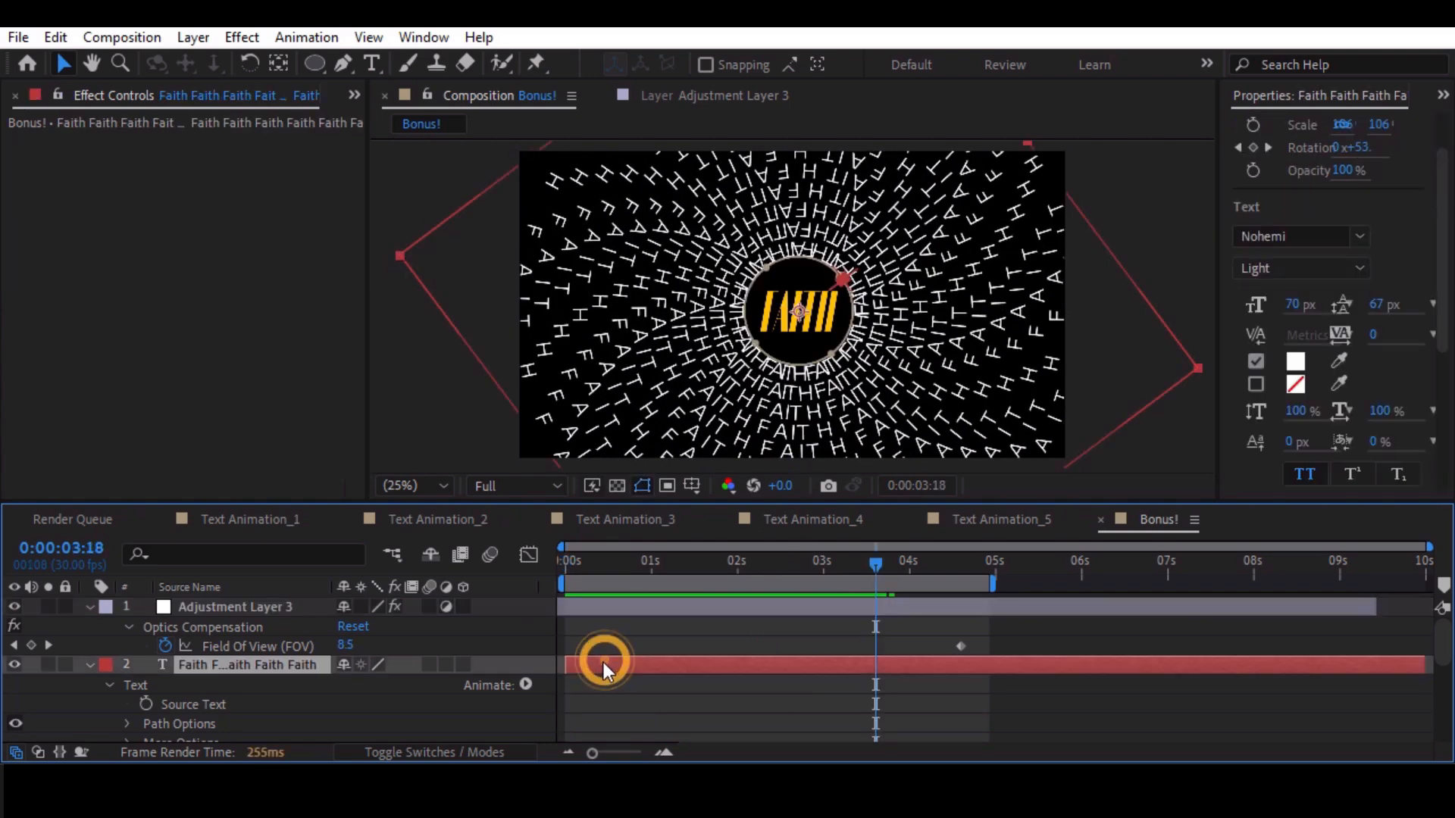
left_click_drag(1380, 304, 1447, 305)
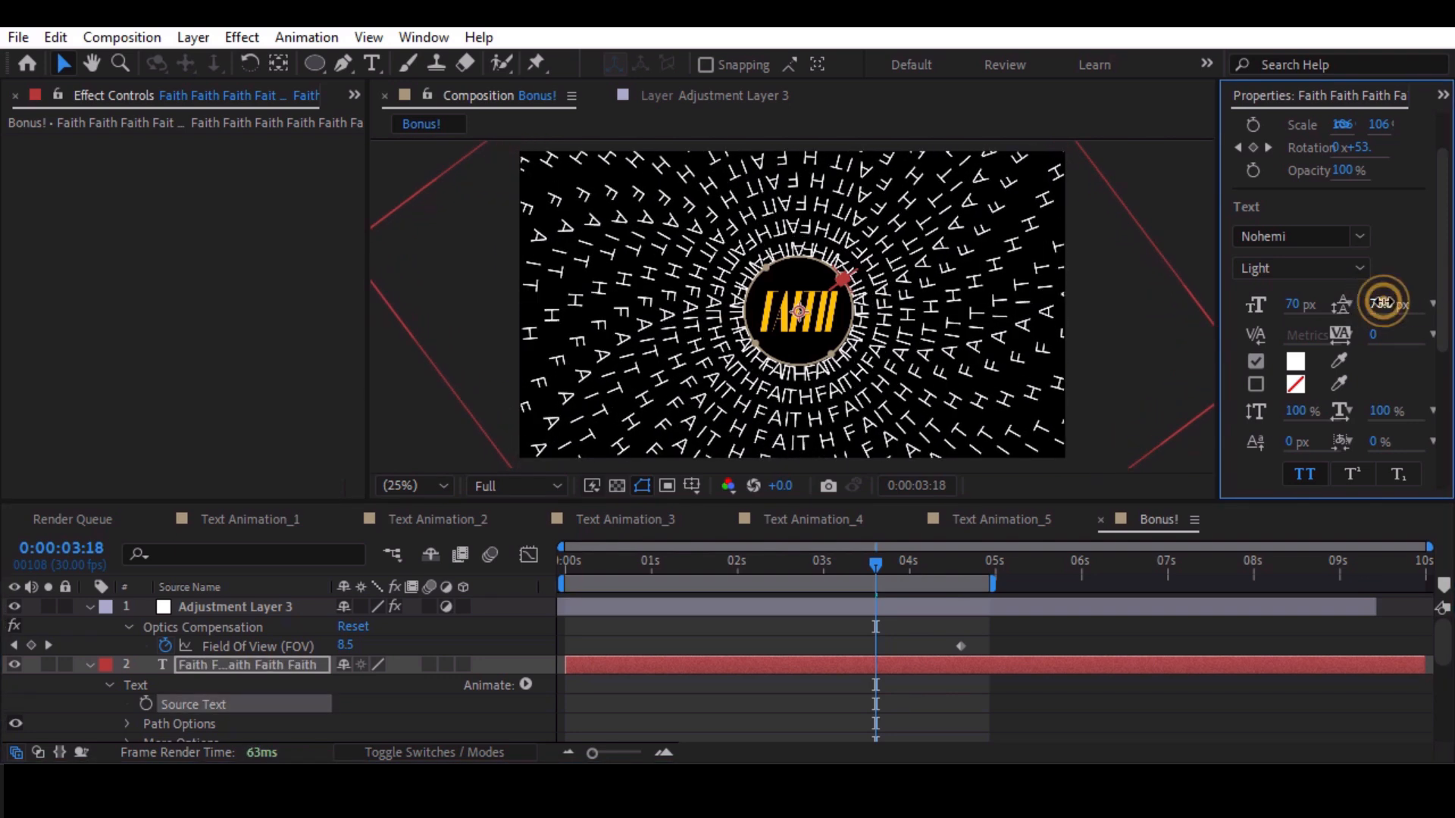
Try the Bold and Thin font styles on the circular Faith text, undoing each change.
left_click(1346, 270)
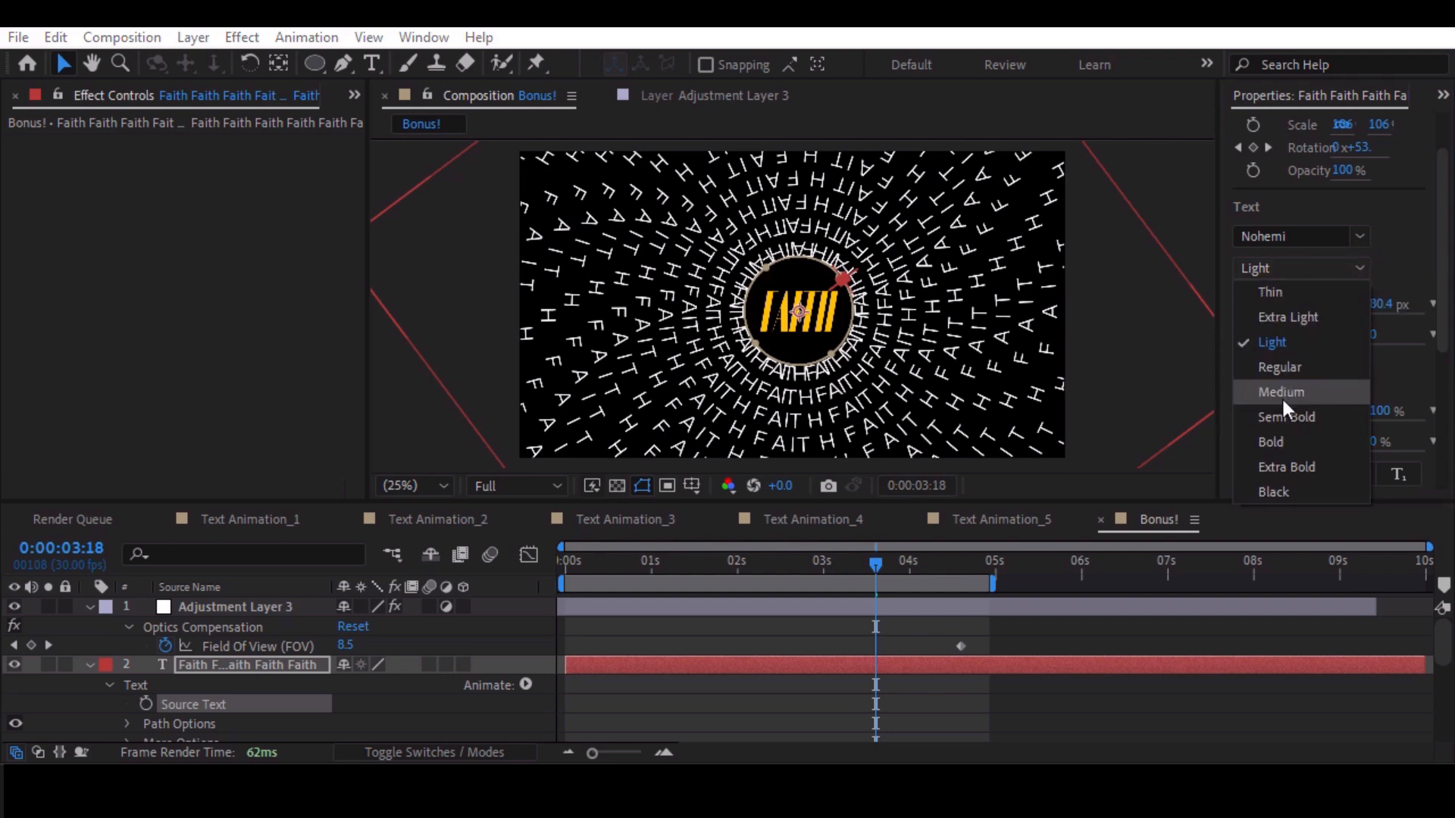
left_click(1284, 442)
key("ctrl+z")
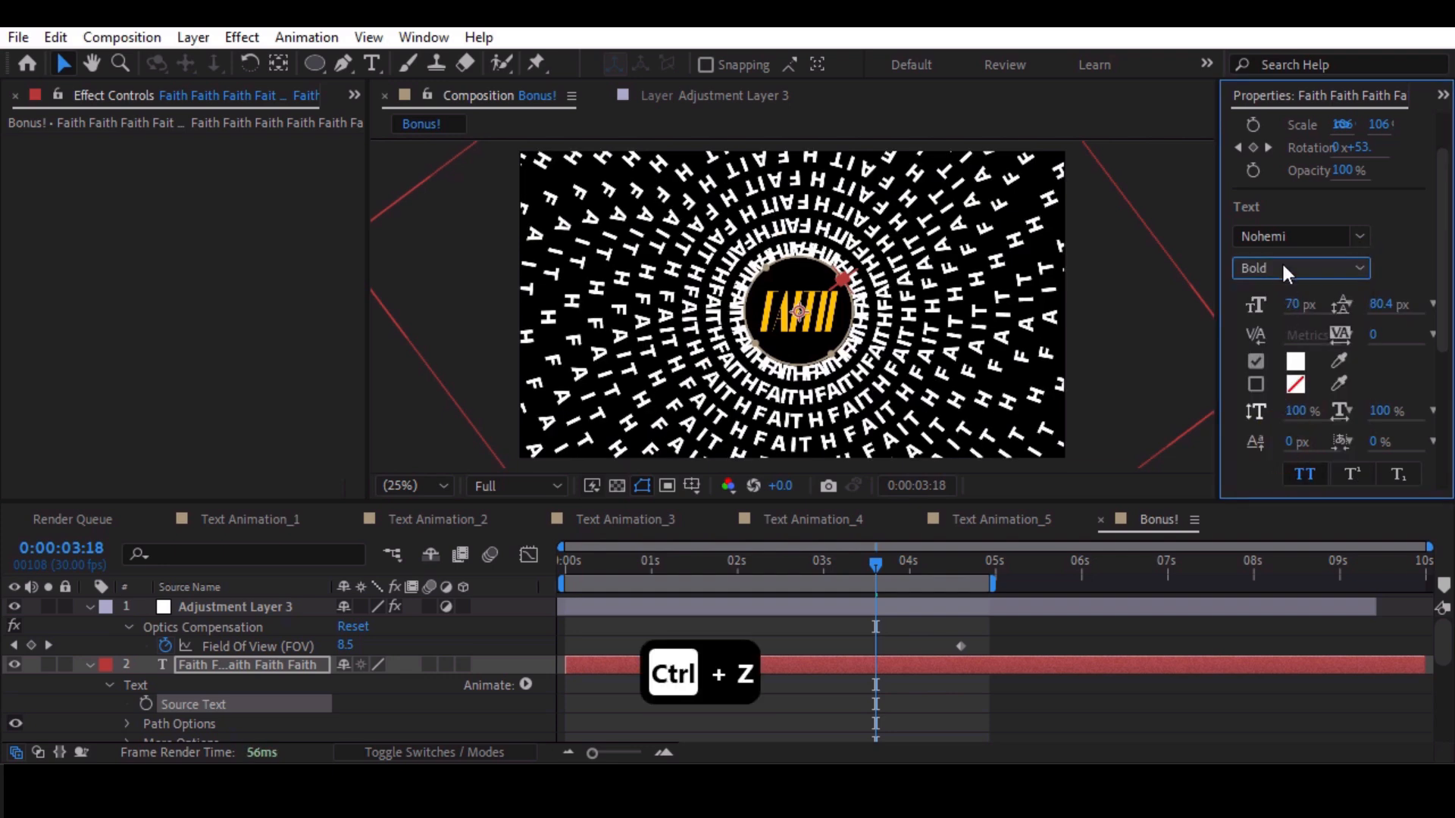
left_click(1358, 236)
scroll(1090, 447, "up", 1)
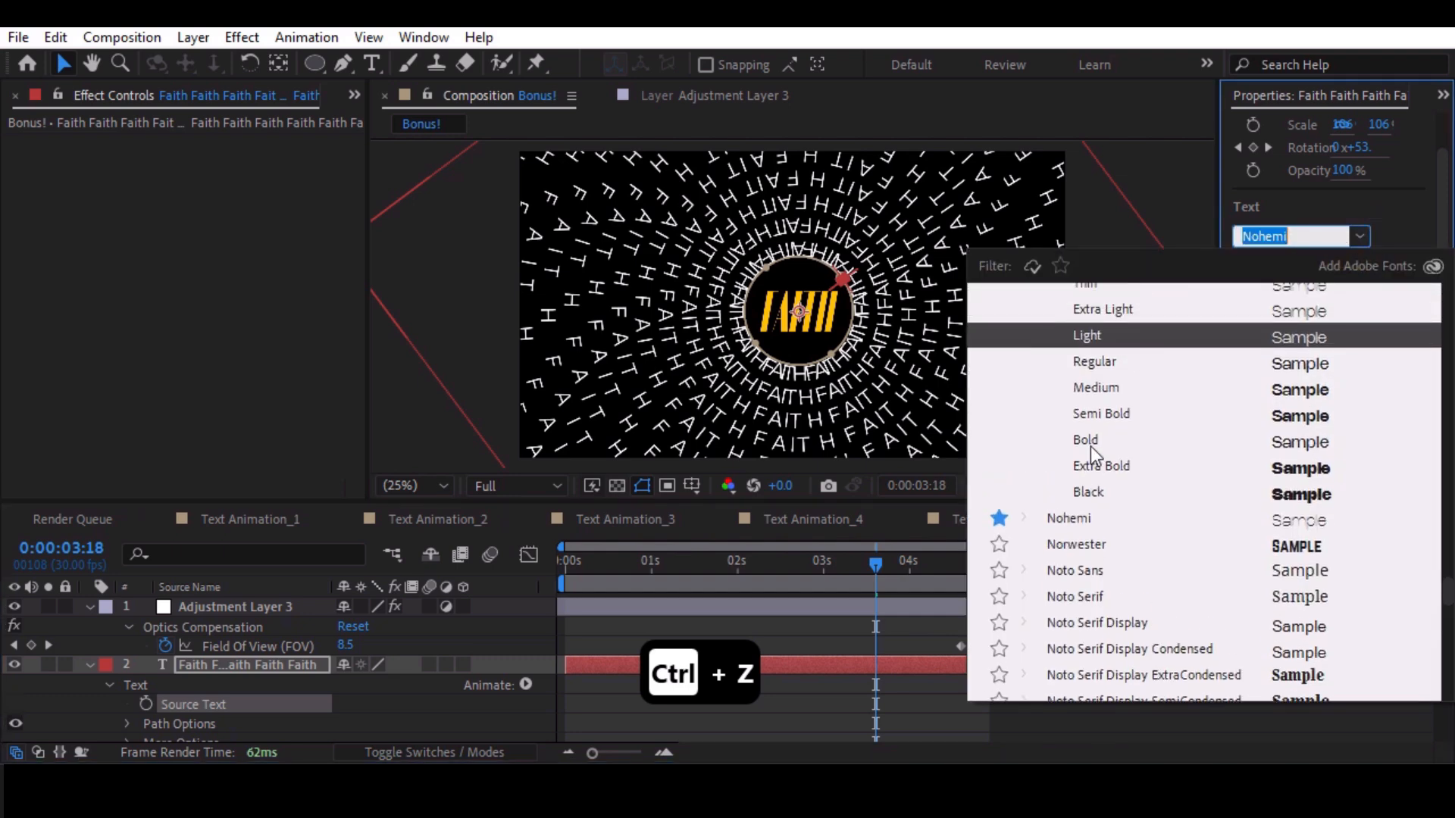
scroll(1089, 440, "up", 2)
left_click(1088, 311)
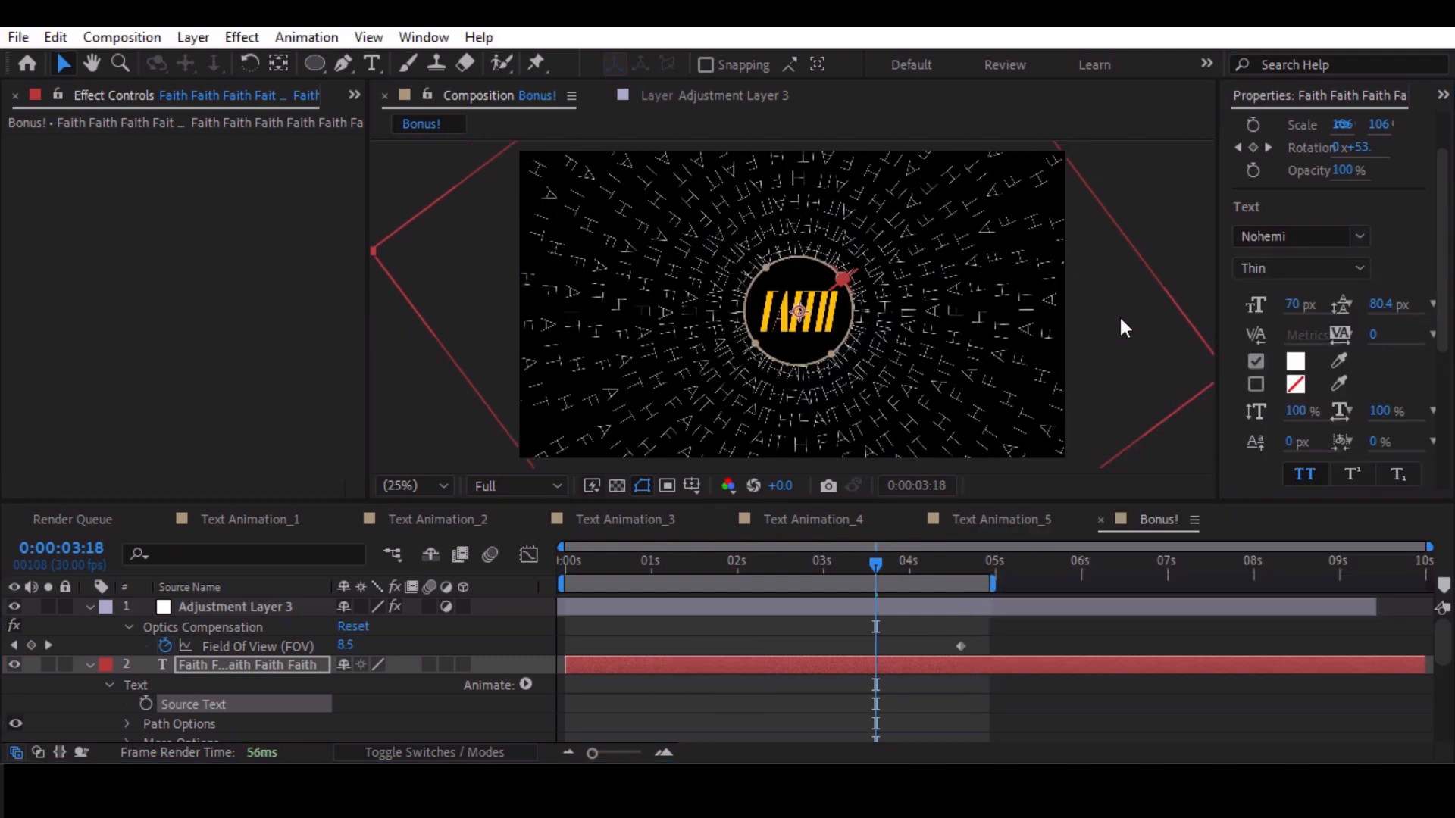
key("ctrl+z")
Try a font size of 50 px on the circular Faith text and undo it.
left_click(1299, 303)
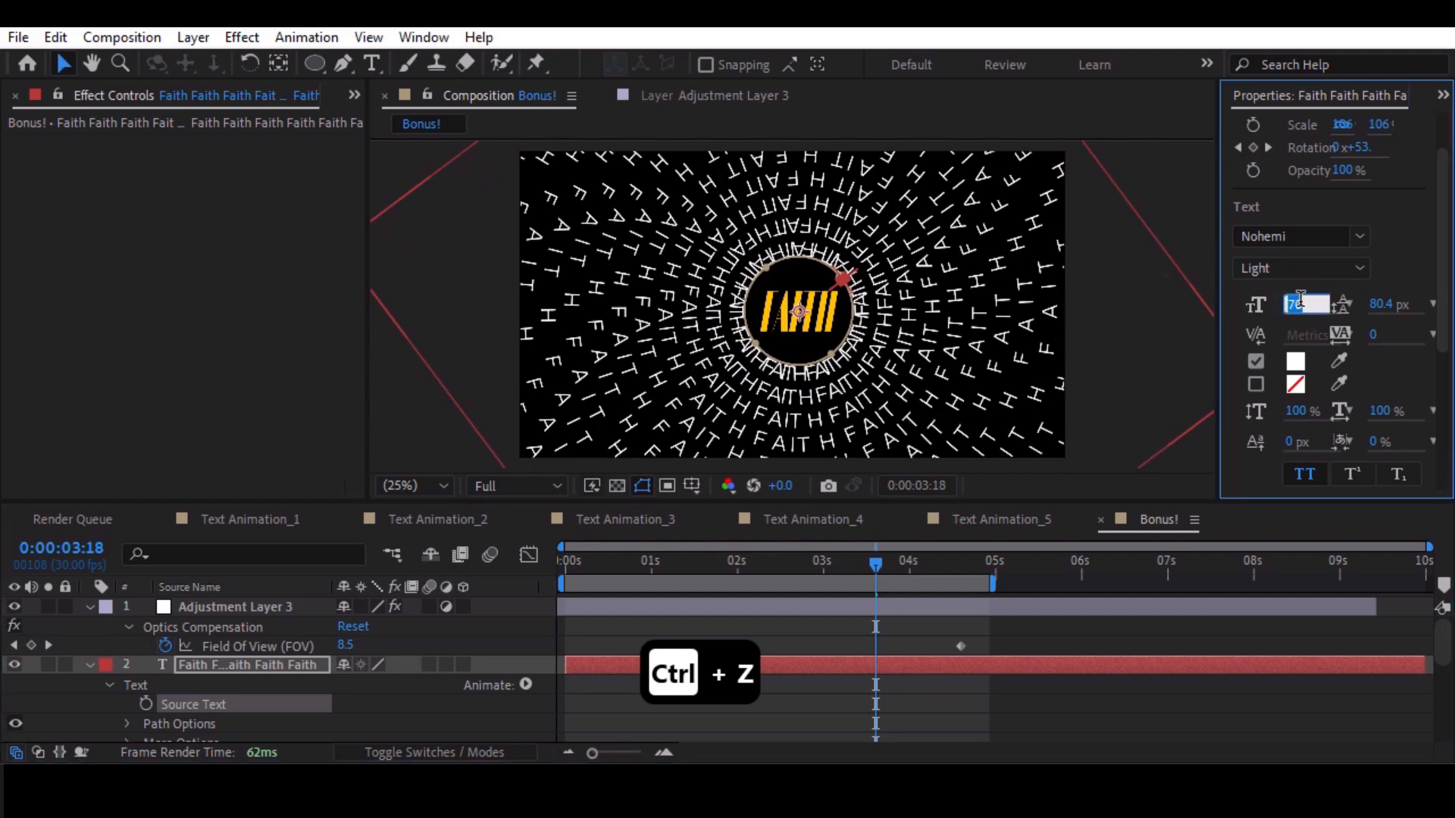
type("50")
key("Return")
key("ctrl+z")
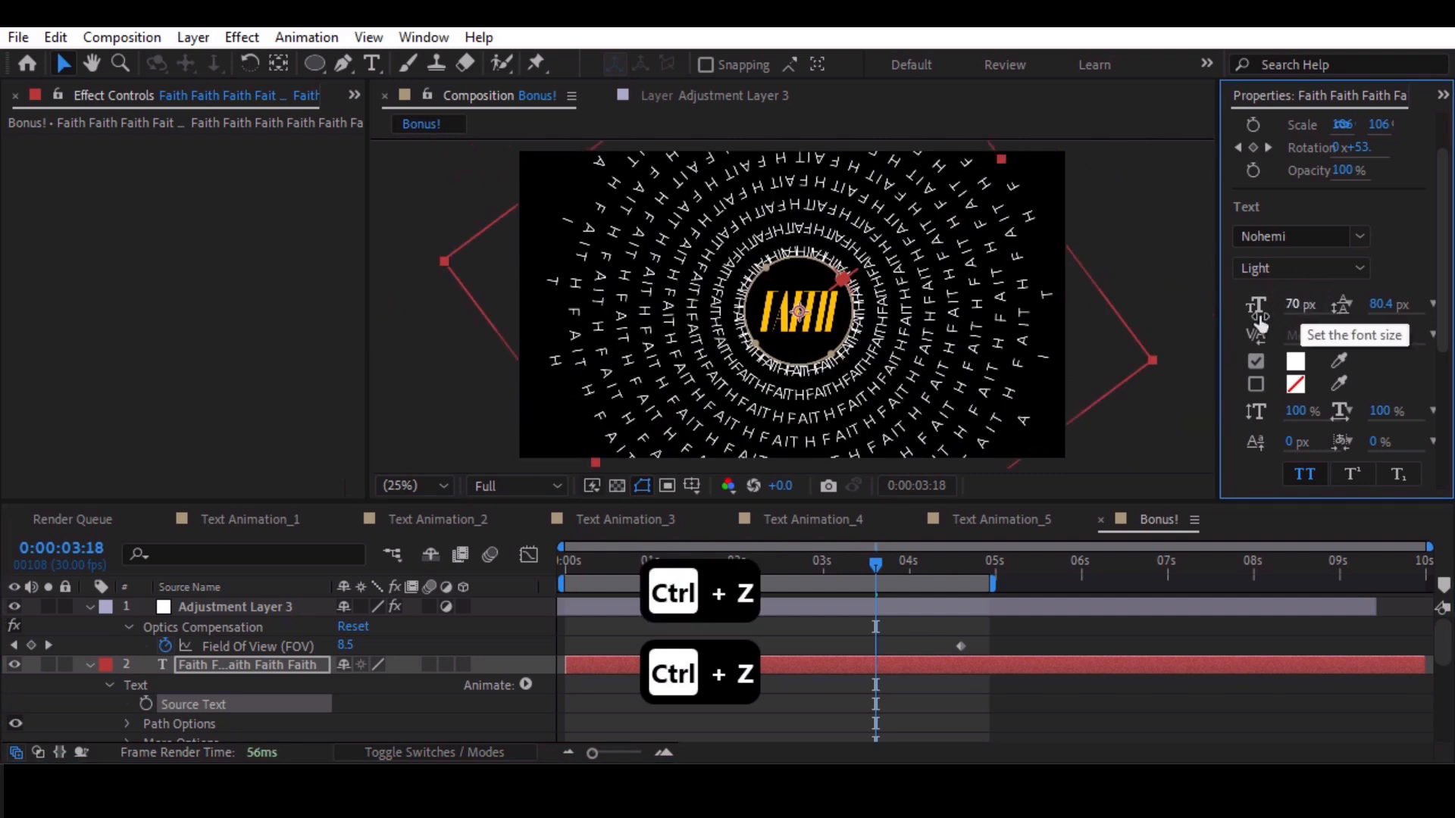
Set the circular Faith text's leading to 82.9 px and collapse the properties of all three layers.
left_click_drag(1380, 304, 1302, 310)
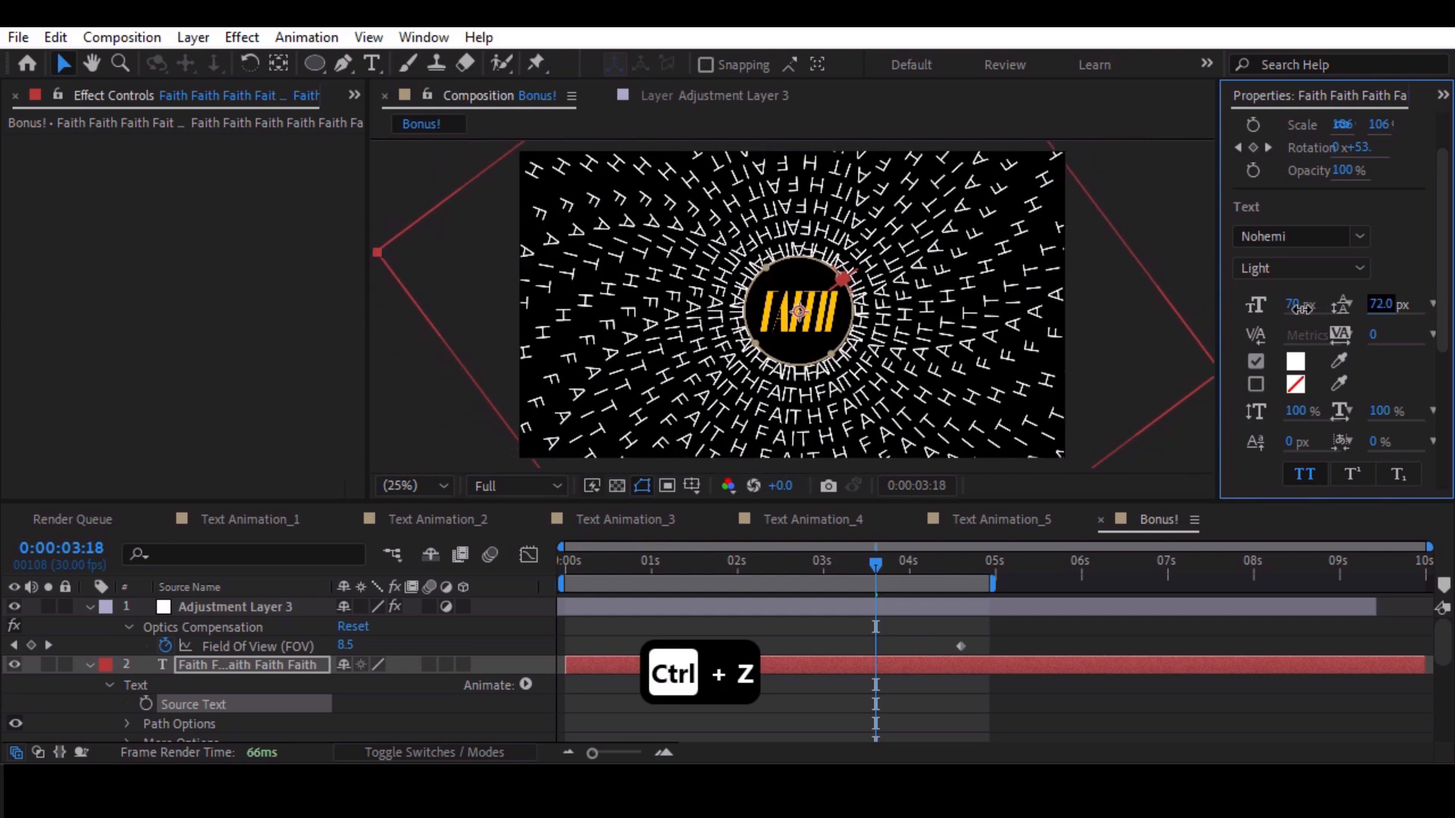
left_click(90, 607)
left_click(88, 626)
left_click(89, 644)
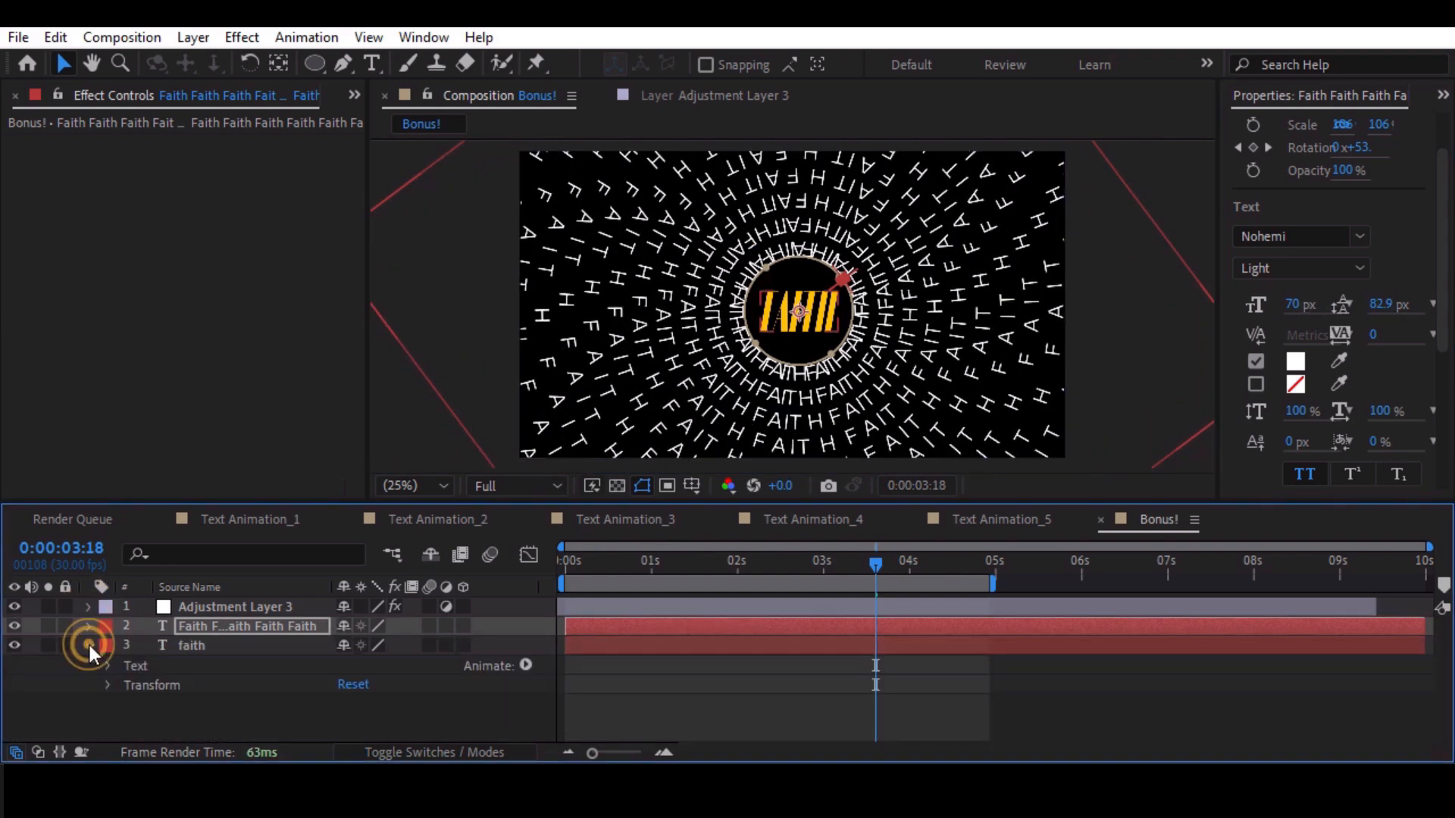
left_click(88, 644)
Create a 1920 x 1080 black solid and stack it between the central faith text and the circular Faith text.
left_click(131, 688)
key("ctrl+y")
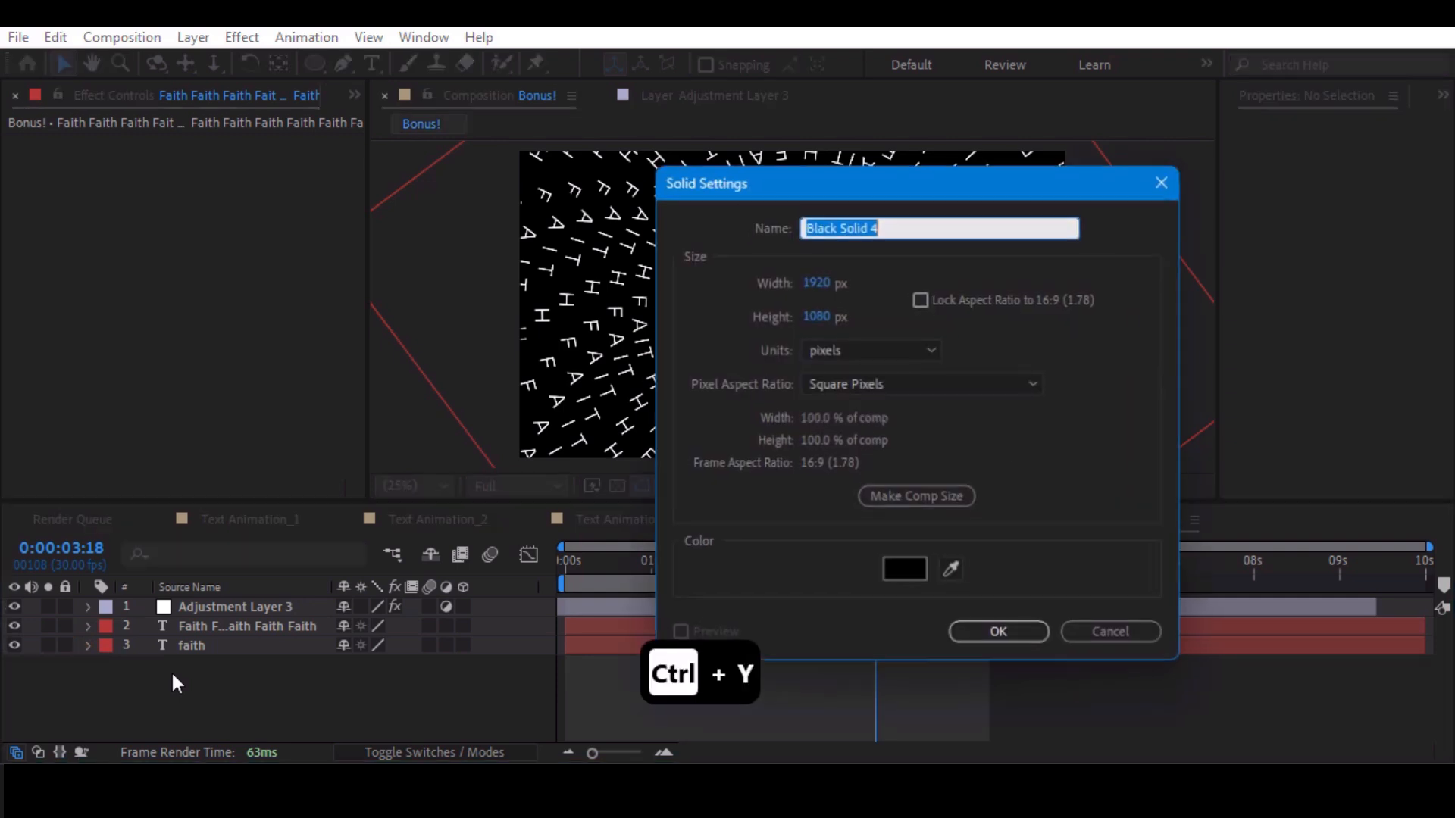
left_click(995, 634)
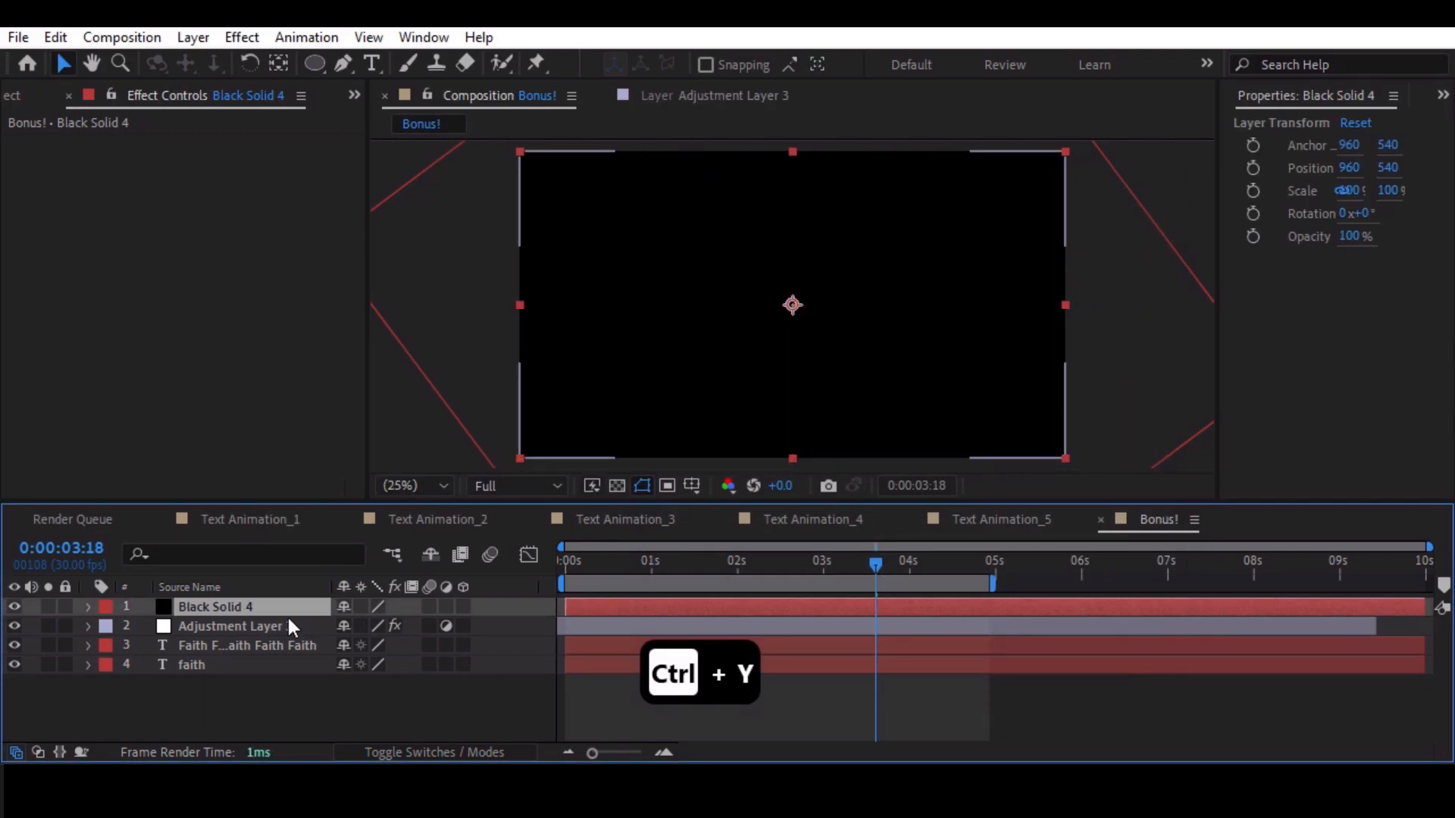
left_click_drag(260, 607, 266, 641)
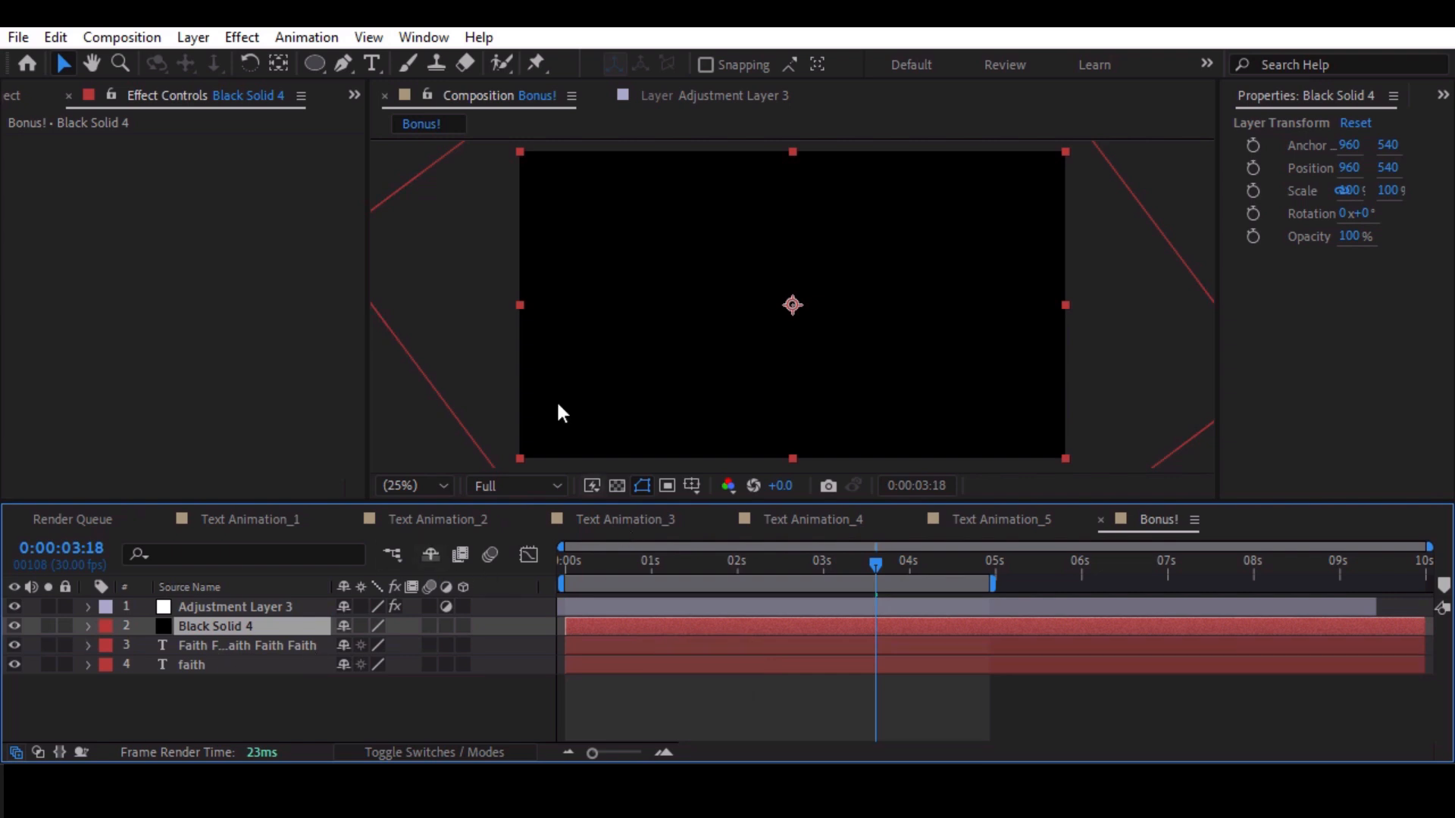
left_click_drag(204, 665, 220, 621)
left_click(198, 640)
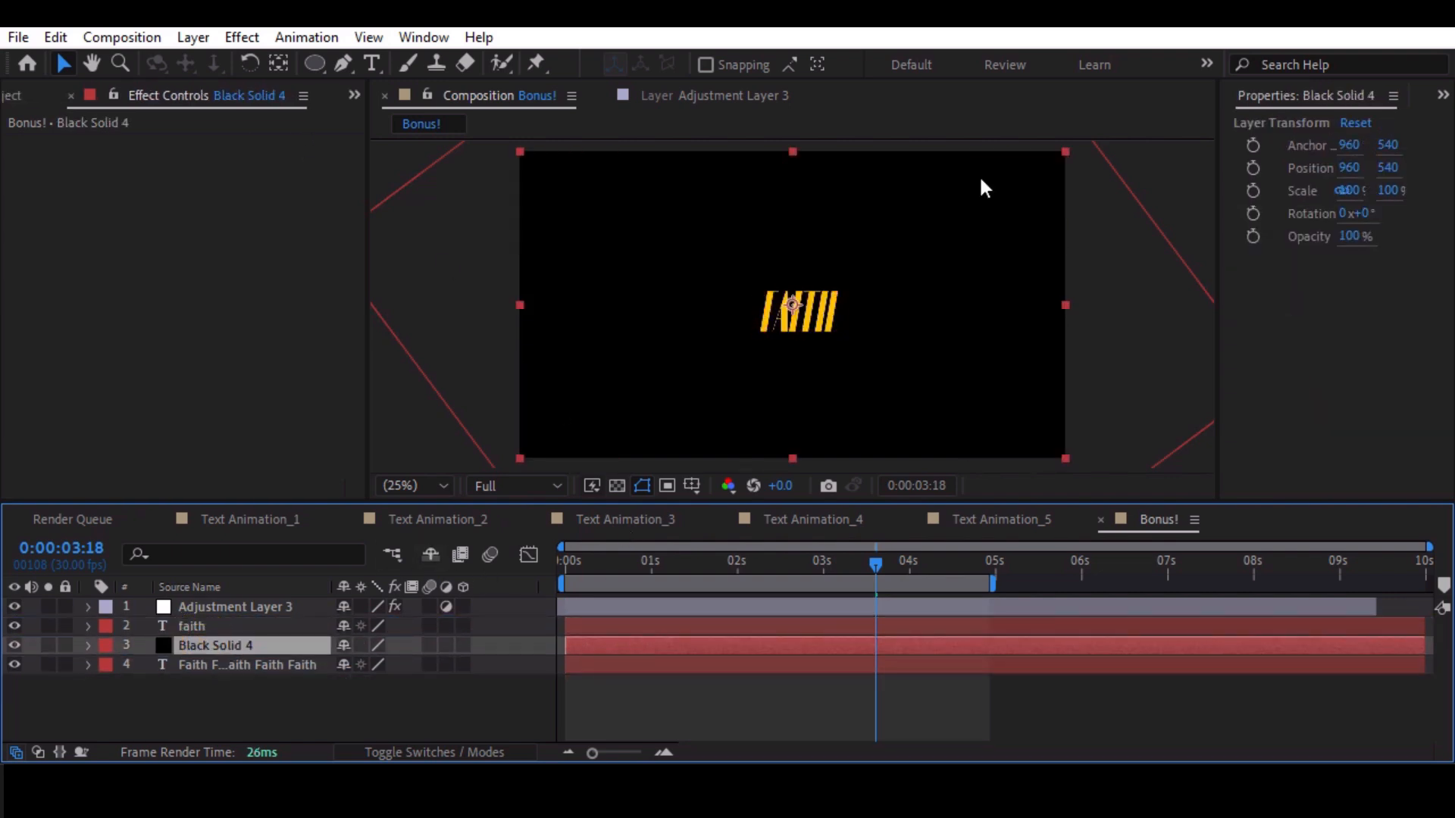
Draw a large circular ellipse mask on the black solid, centred on the faith text and about as tall as the frame.
left_click(314, 64)
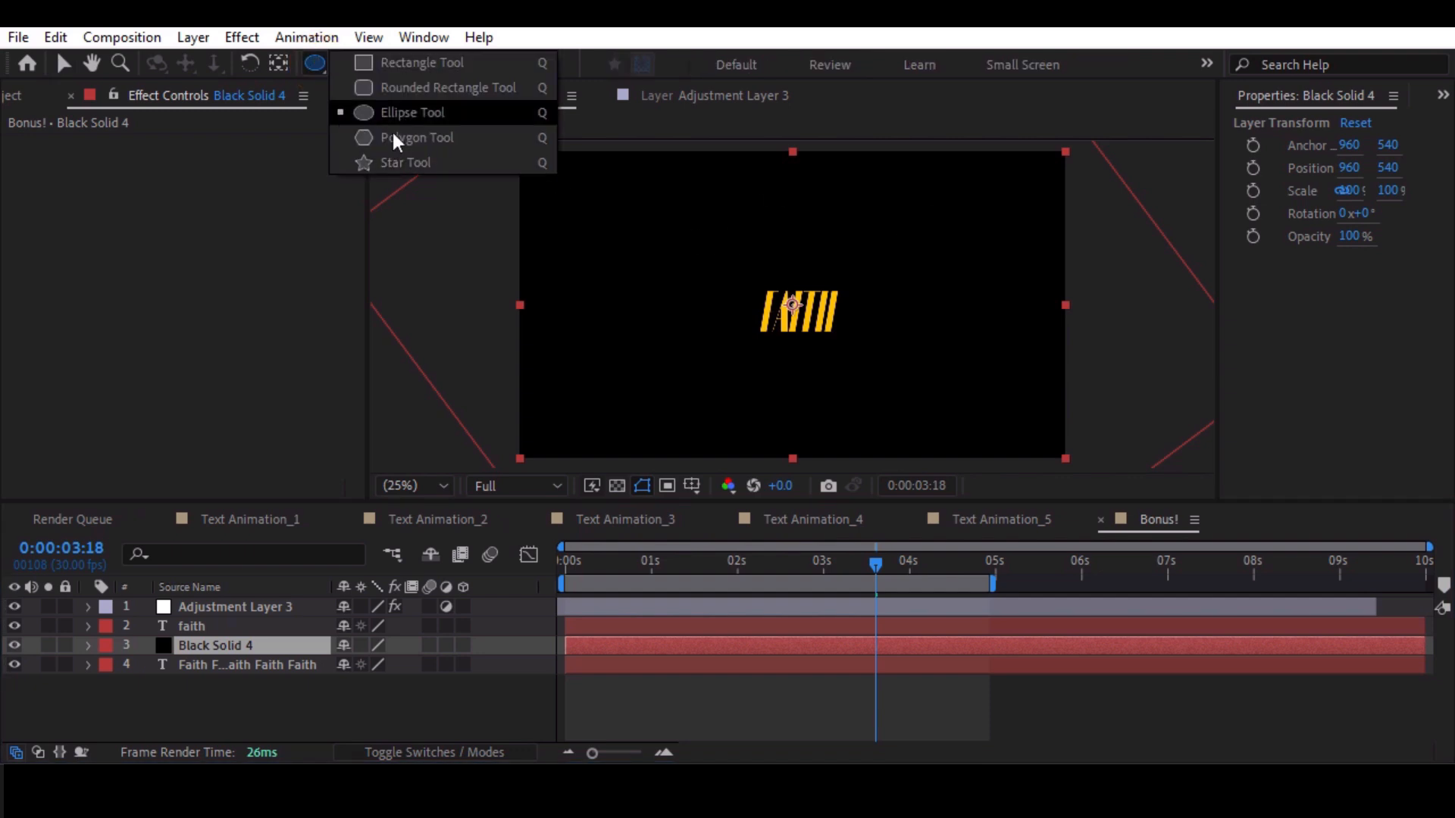
left_click(406, 112)
left_click_drag(633, 218, 961, 466)
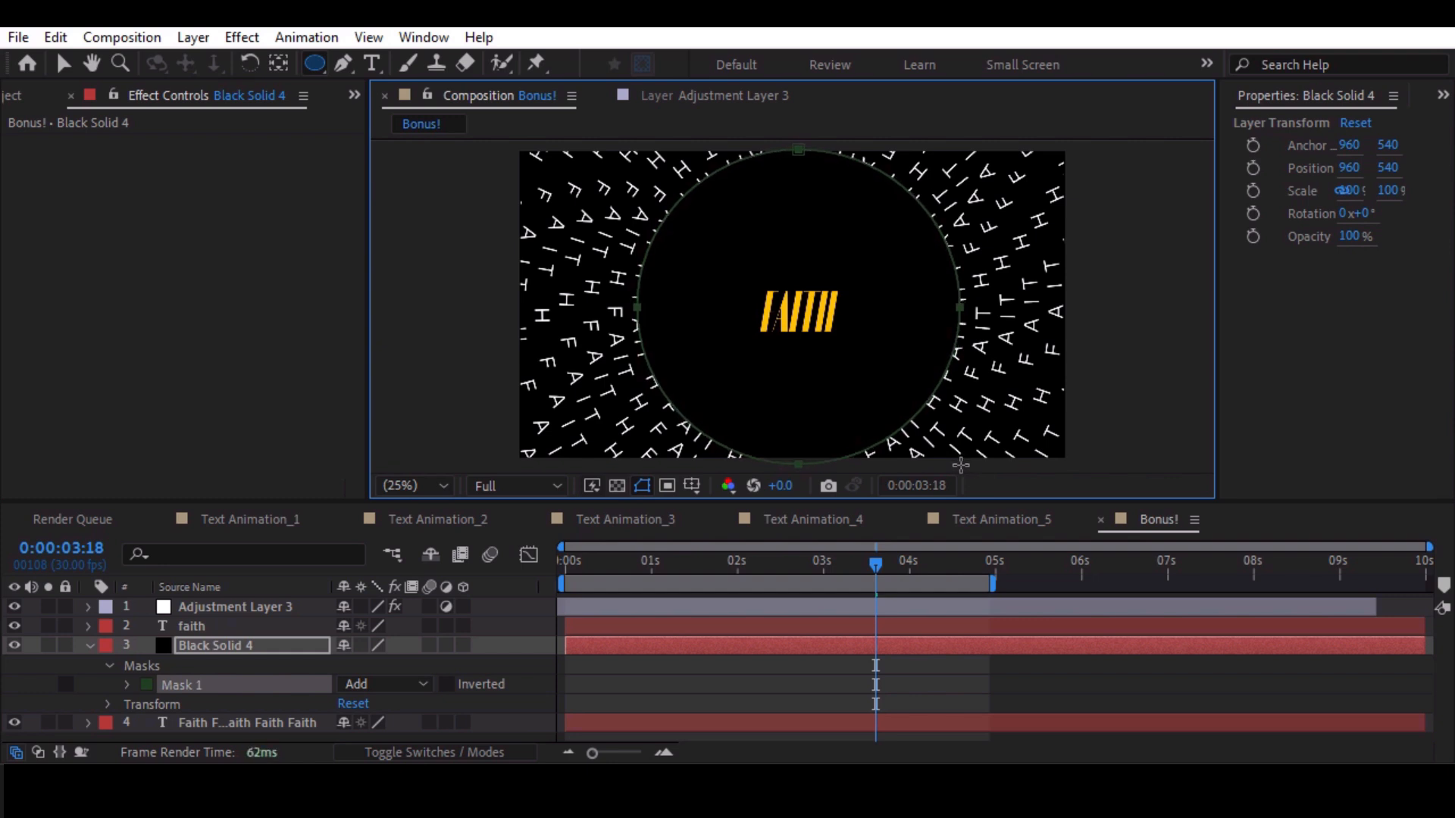
Invert the black solid's mask and set its Mask Feather to 525 pixels.
left_click(448, 685)
key("f")
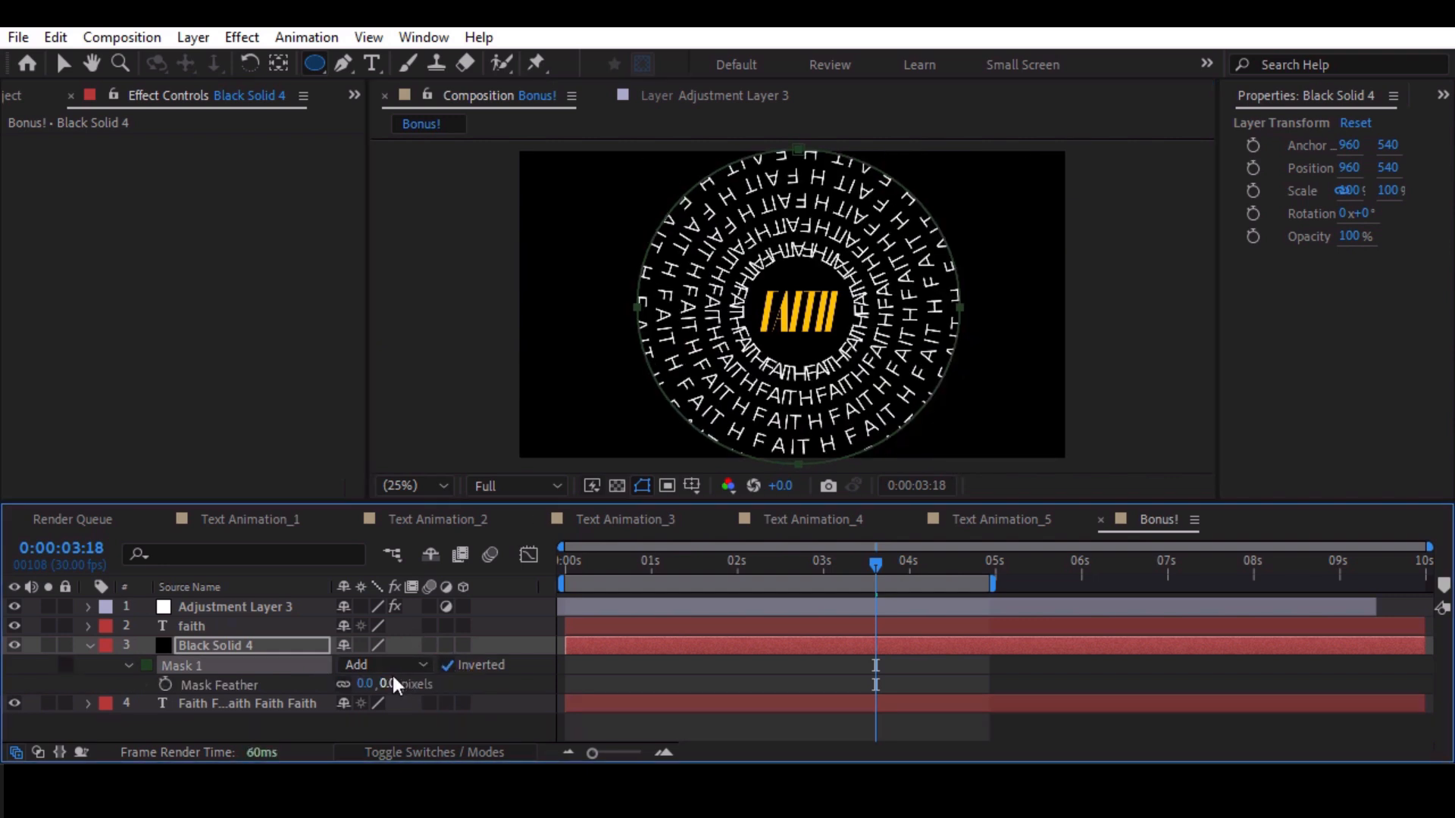
left_click_drag(382, 683, 926, 667)
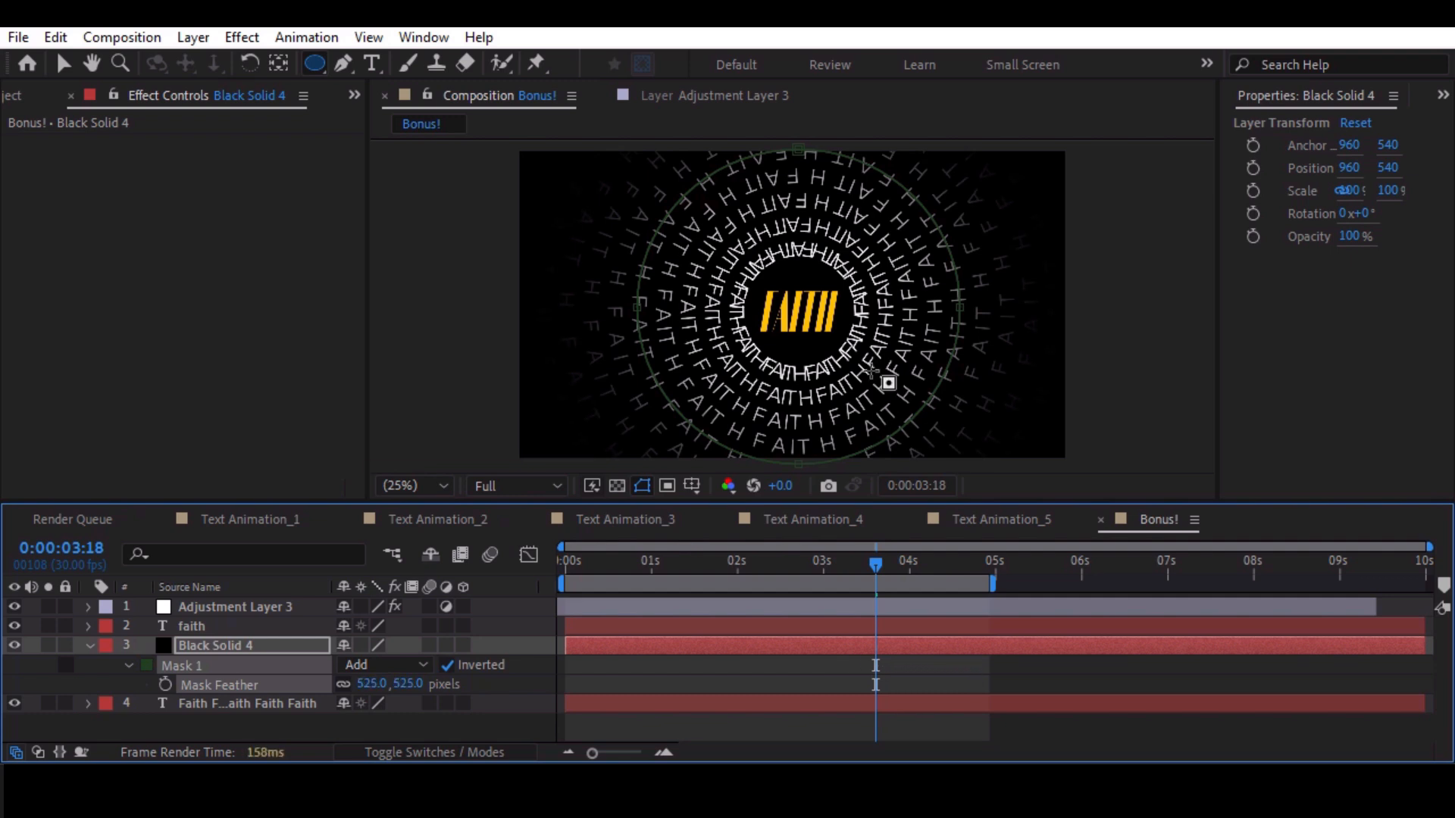
left_click(646, 666)
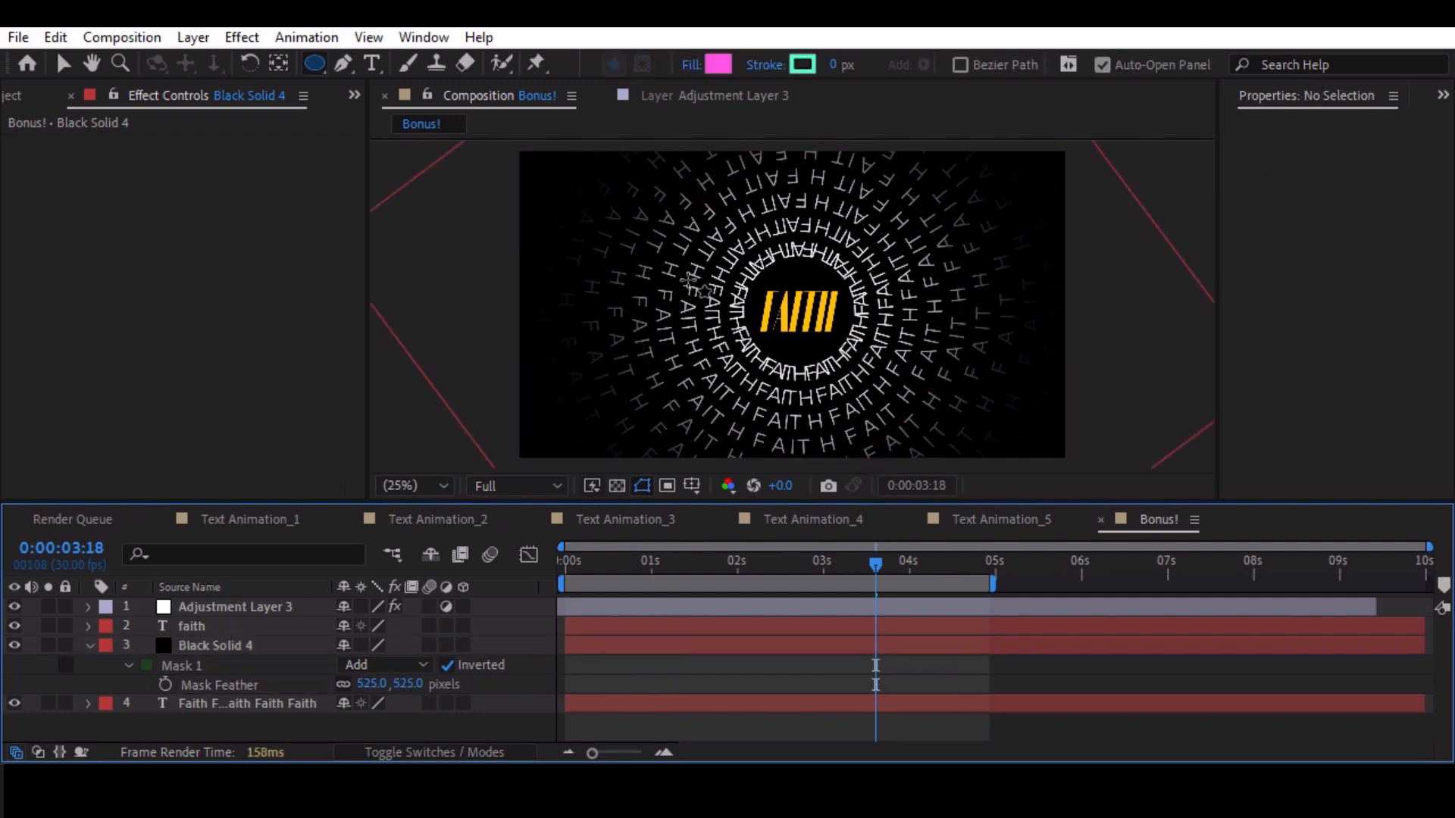
Lower the masked black solid's opacity to 84%.
left_click(257, 645)
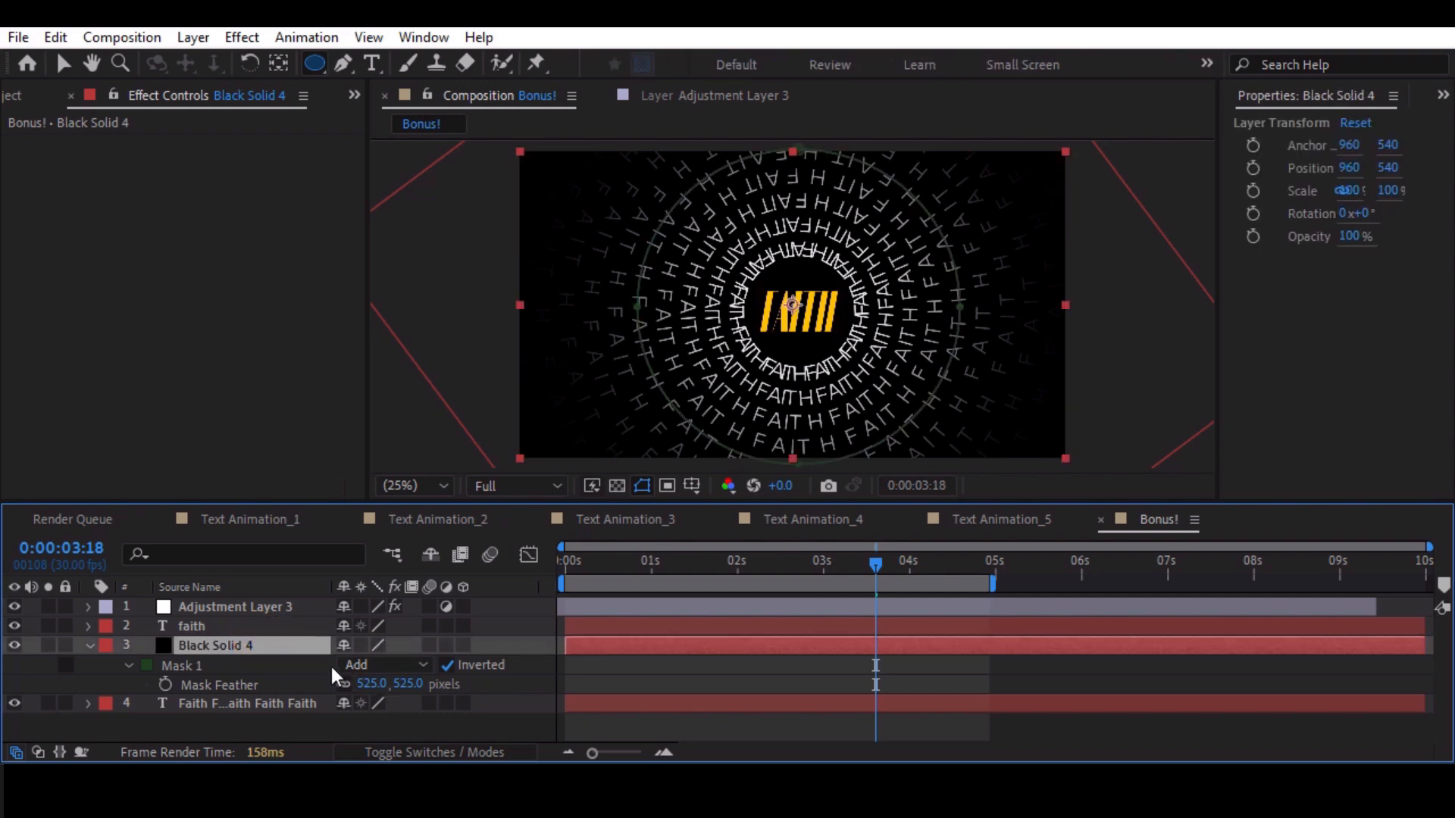
key("t")
mouse_move(347, 667)
left_mouse_down()
mouse_move(303, 670)
mouse_move(320, 669)
left_mouse_up()
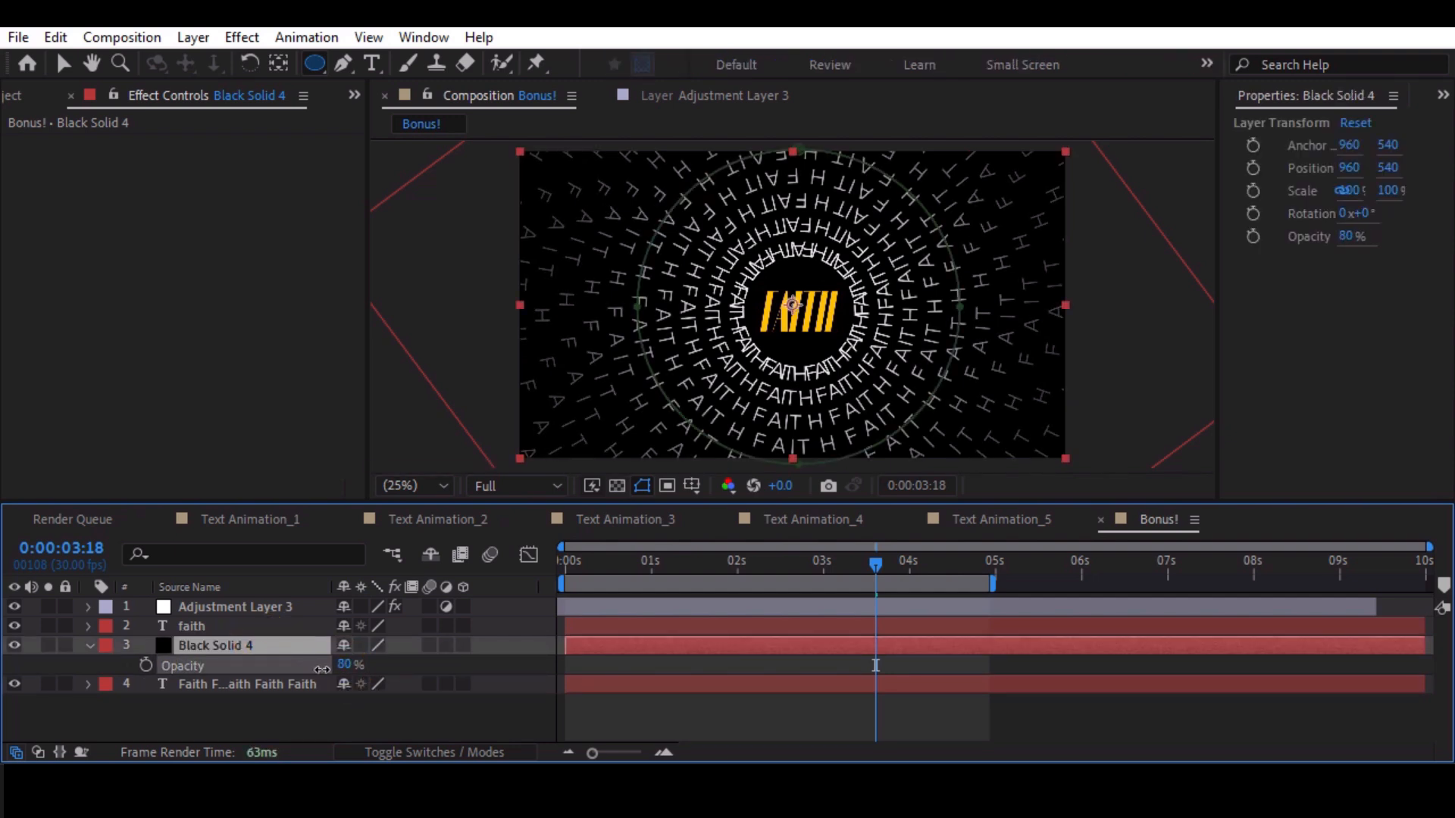
left_click(294, 719)
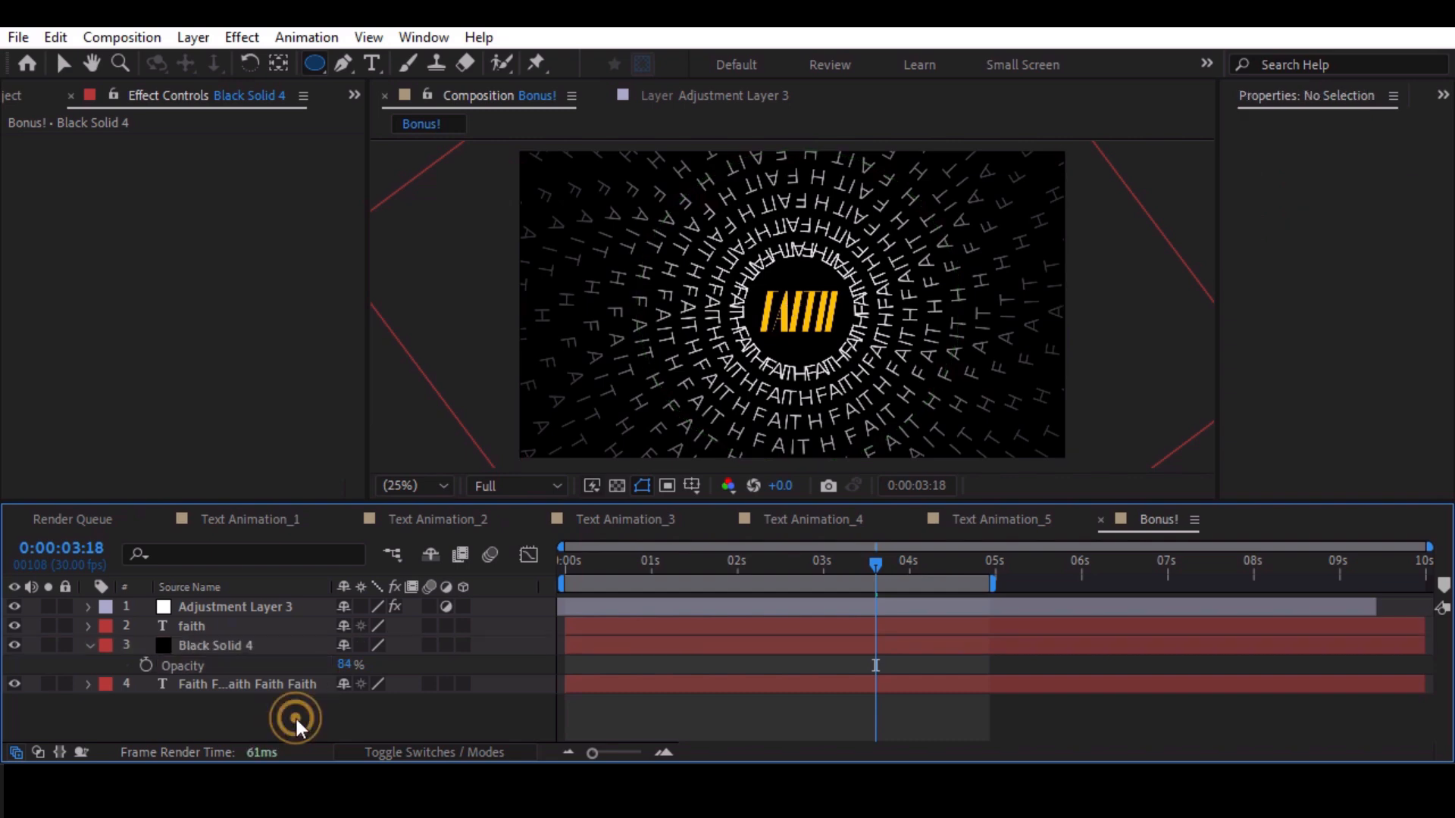
Create another full-frame black solid on top of the layer stack and apply the Turbulent Noise effect to it.
key("ctrl+y")
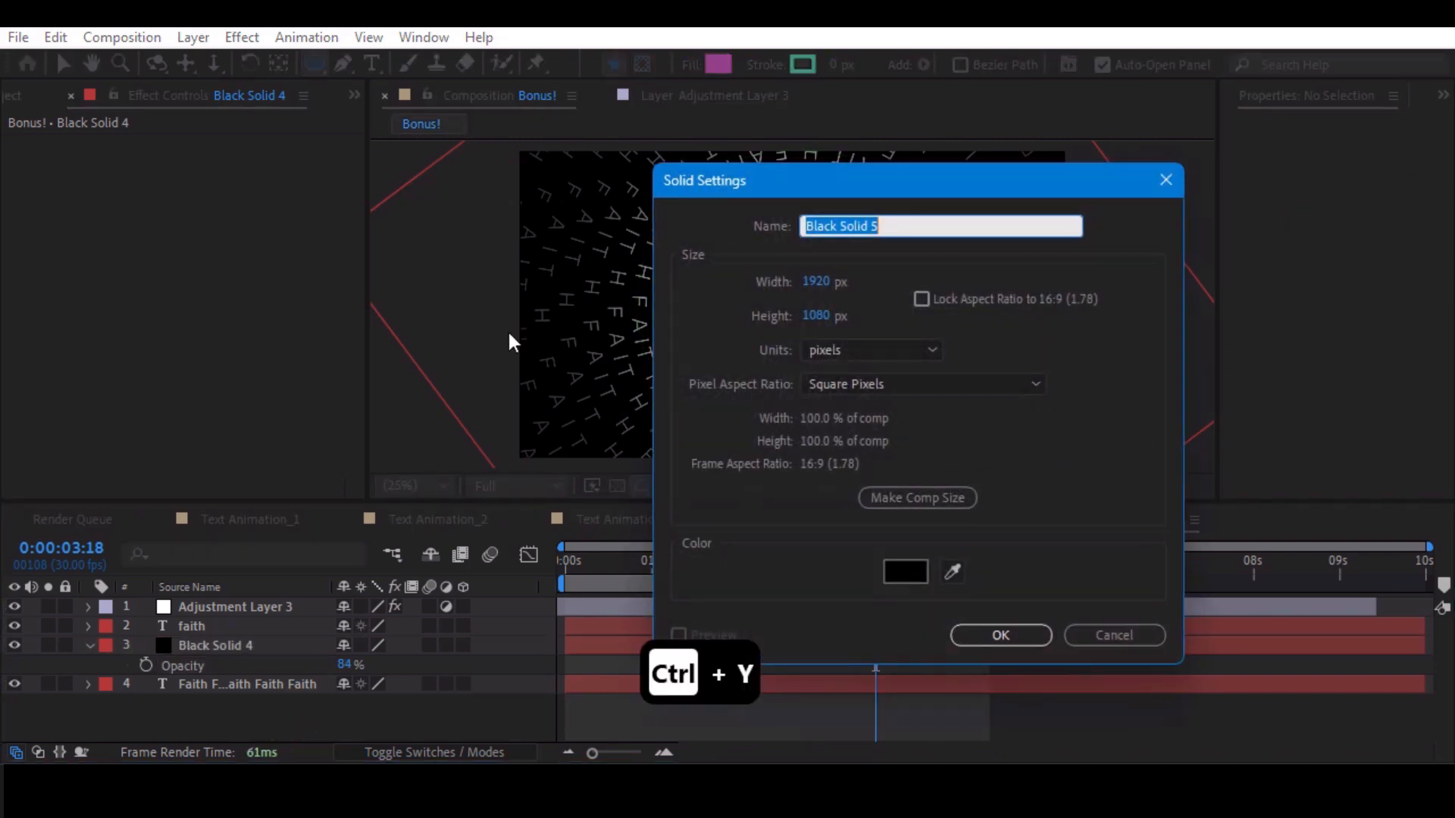
key("Return")
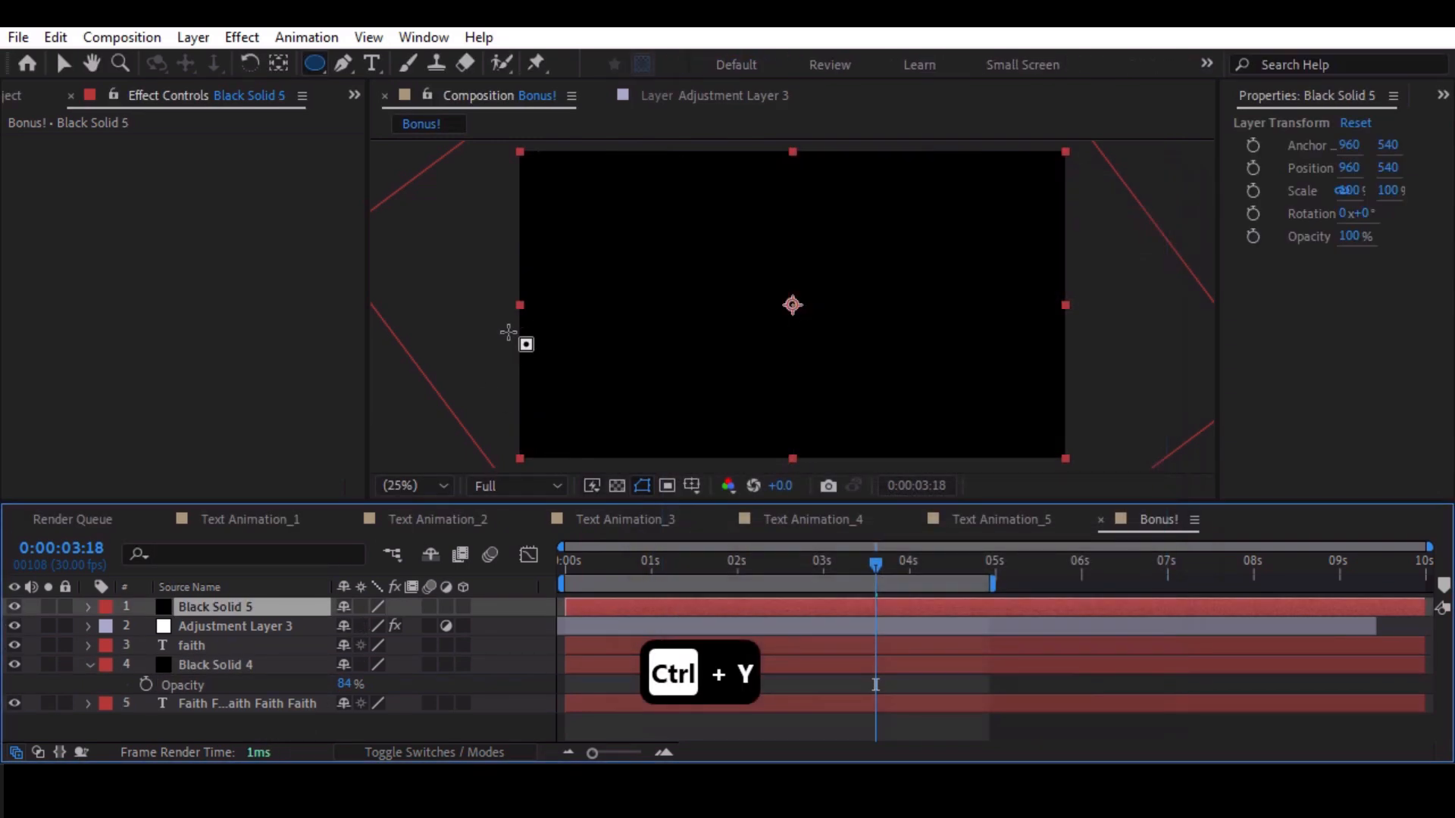
key("ctrl+space")
type("noise")
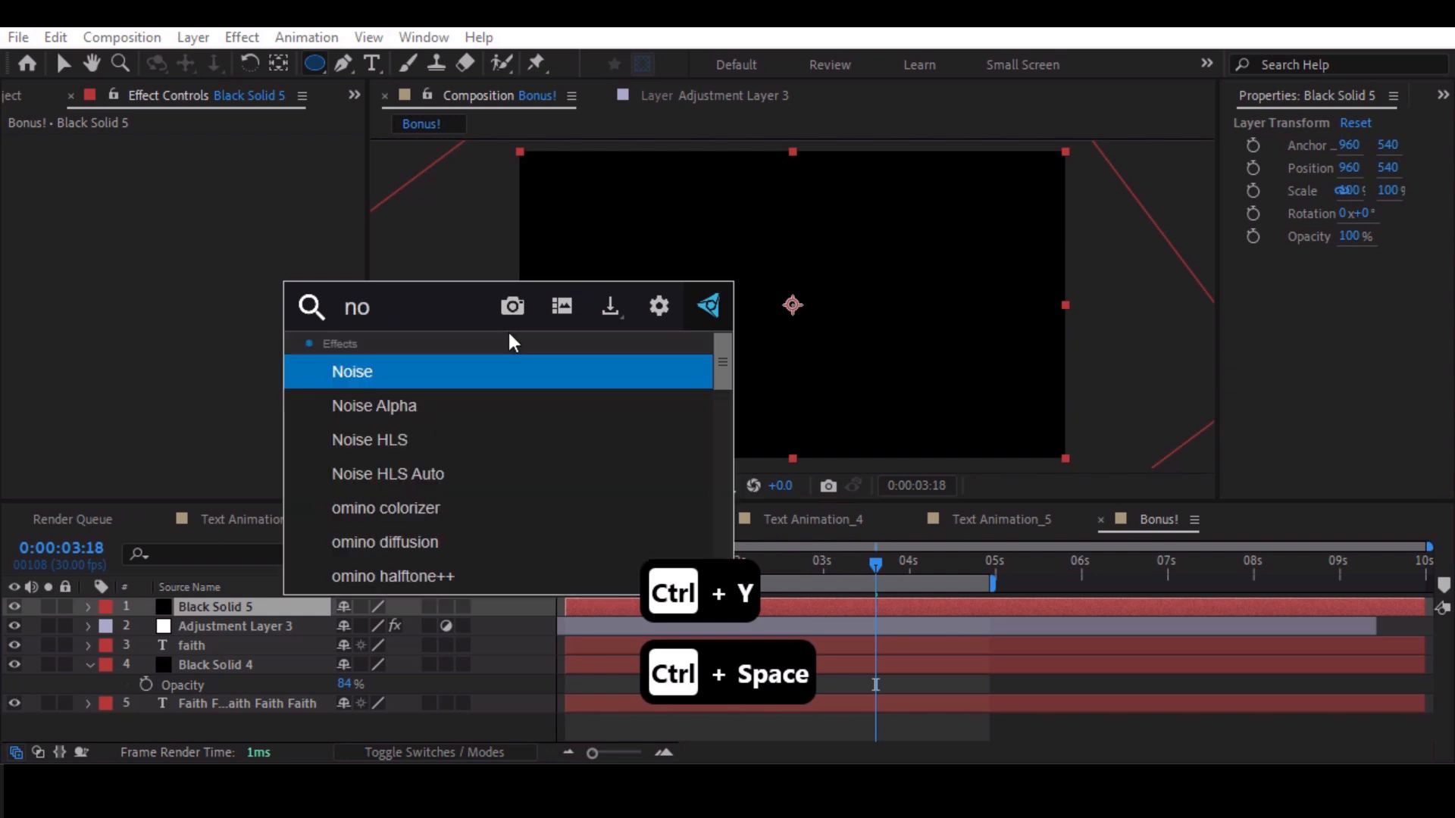
key("Down")
key("Down")
key("Down")
key("Down")
key("Down")
key("Return")
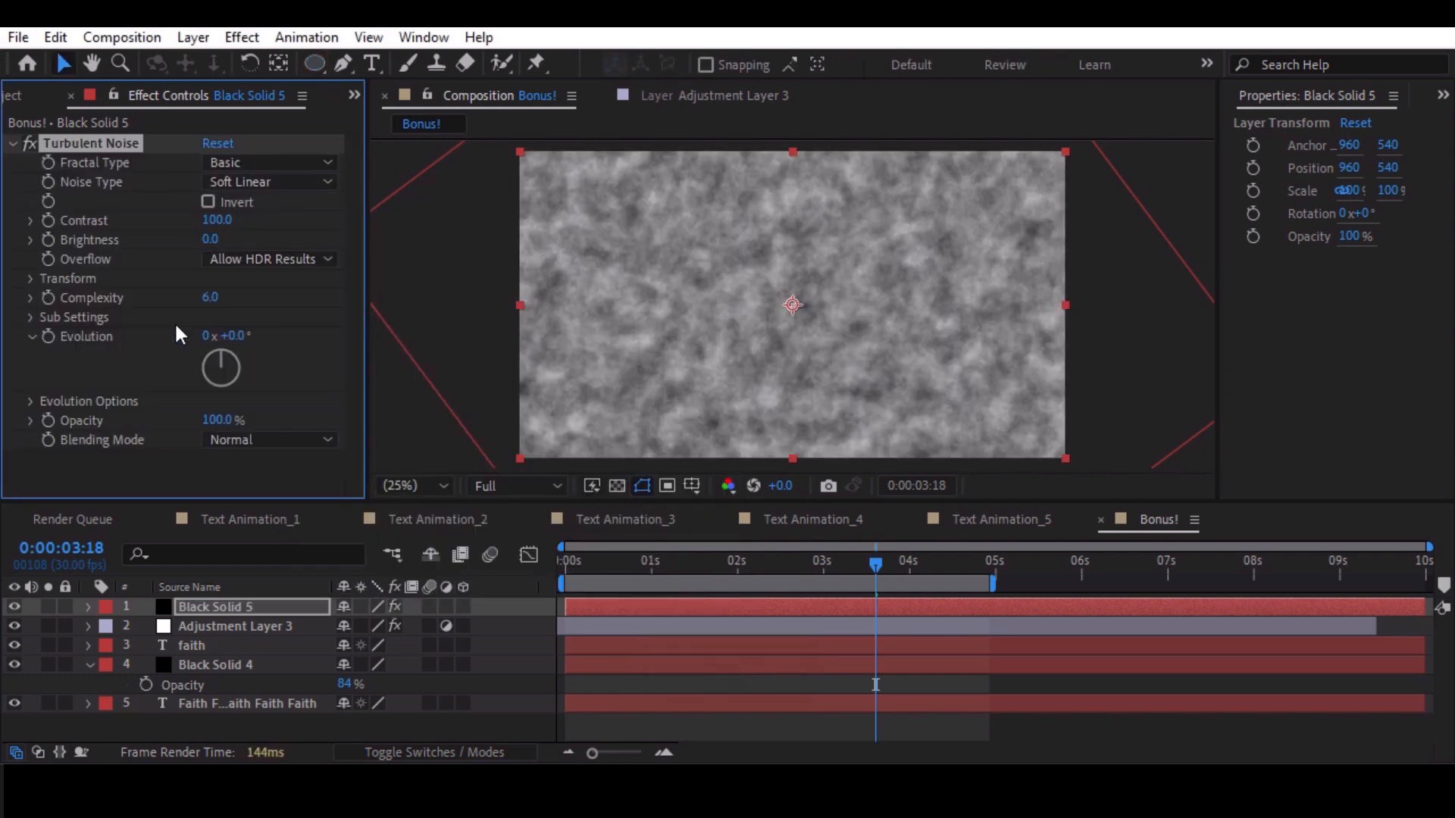
Animate the Evolution of the Turbulent Noise effect with the expression time*25.
left_click_drag(262, 347, 193, 343)
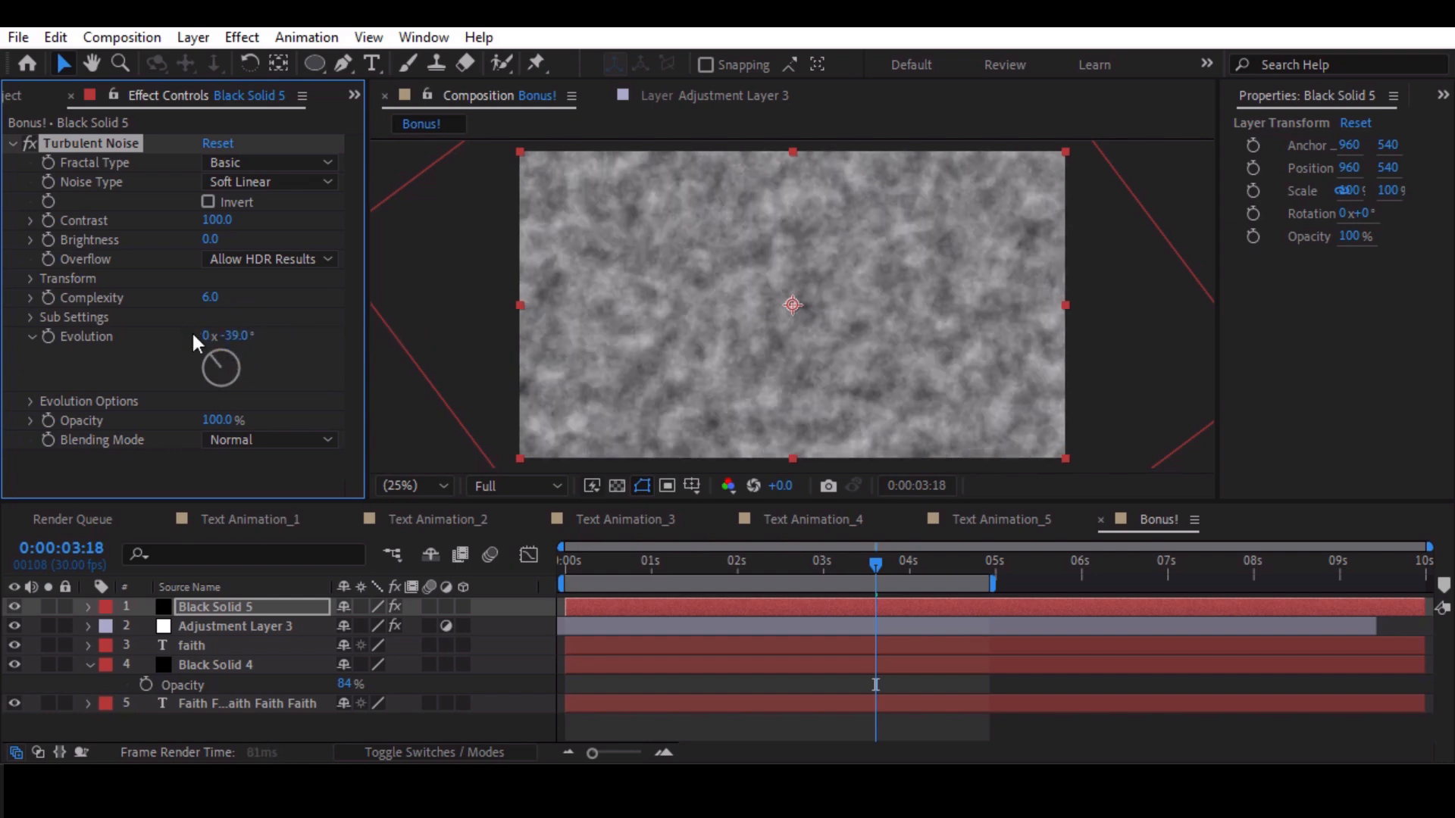
left_click(47, 335, "alt")
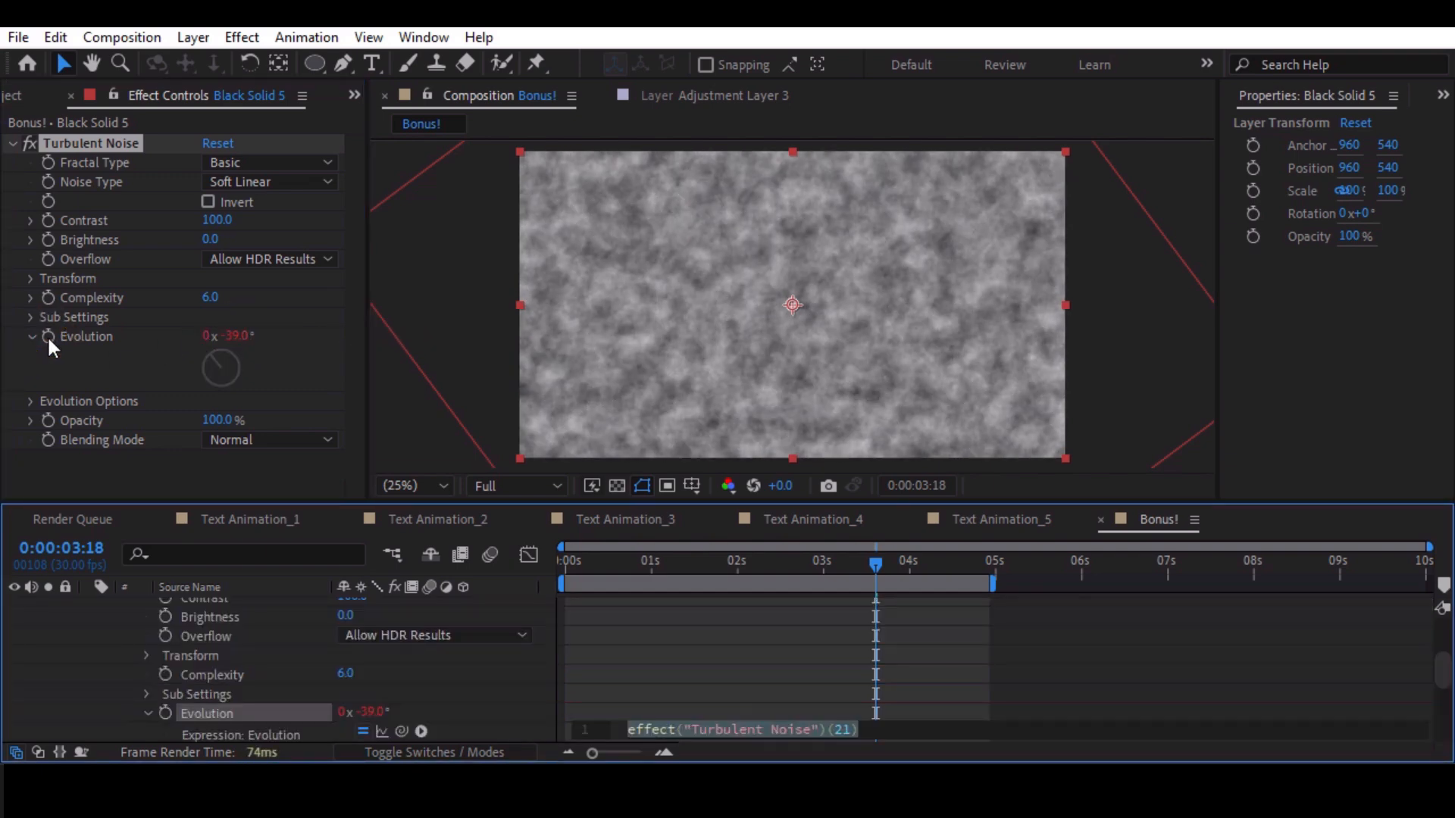
type("time")
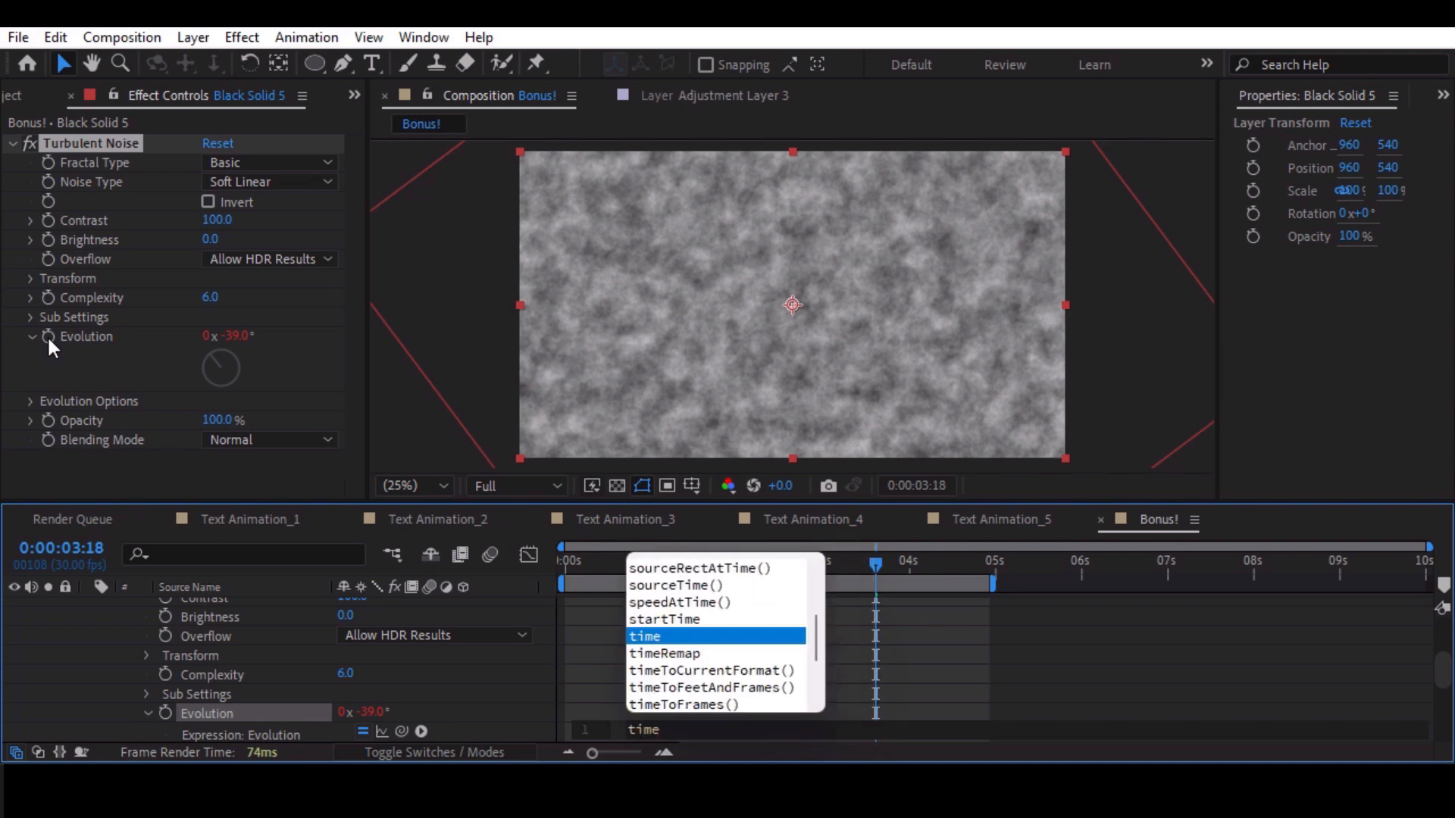
type("*")
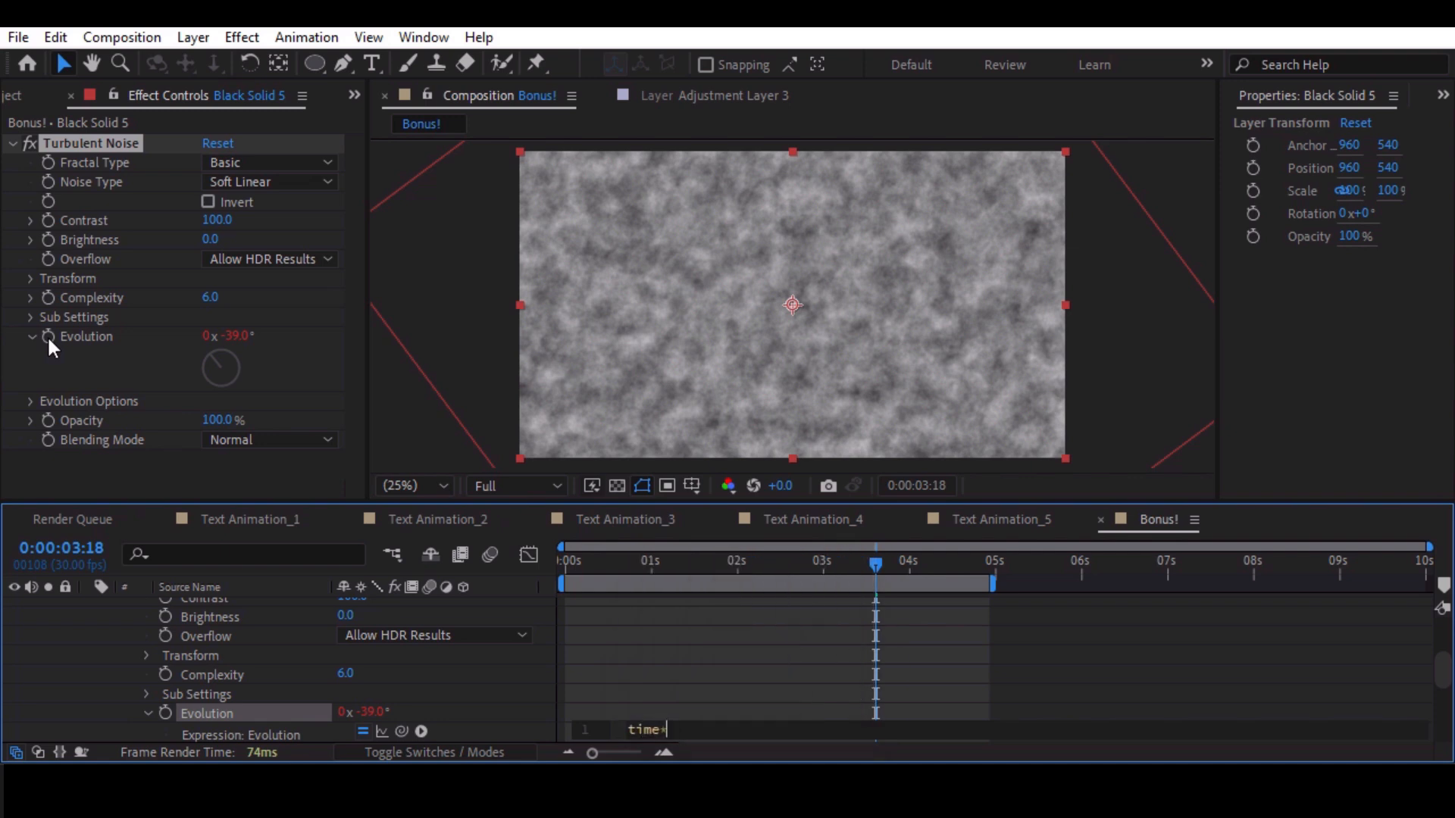
key("KP_Enter")
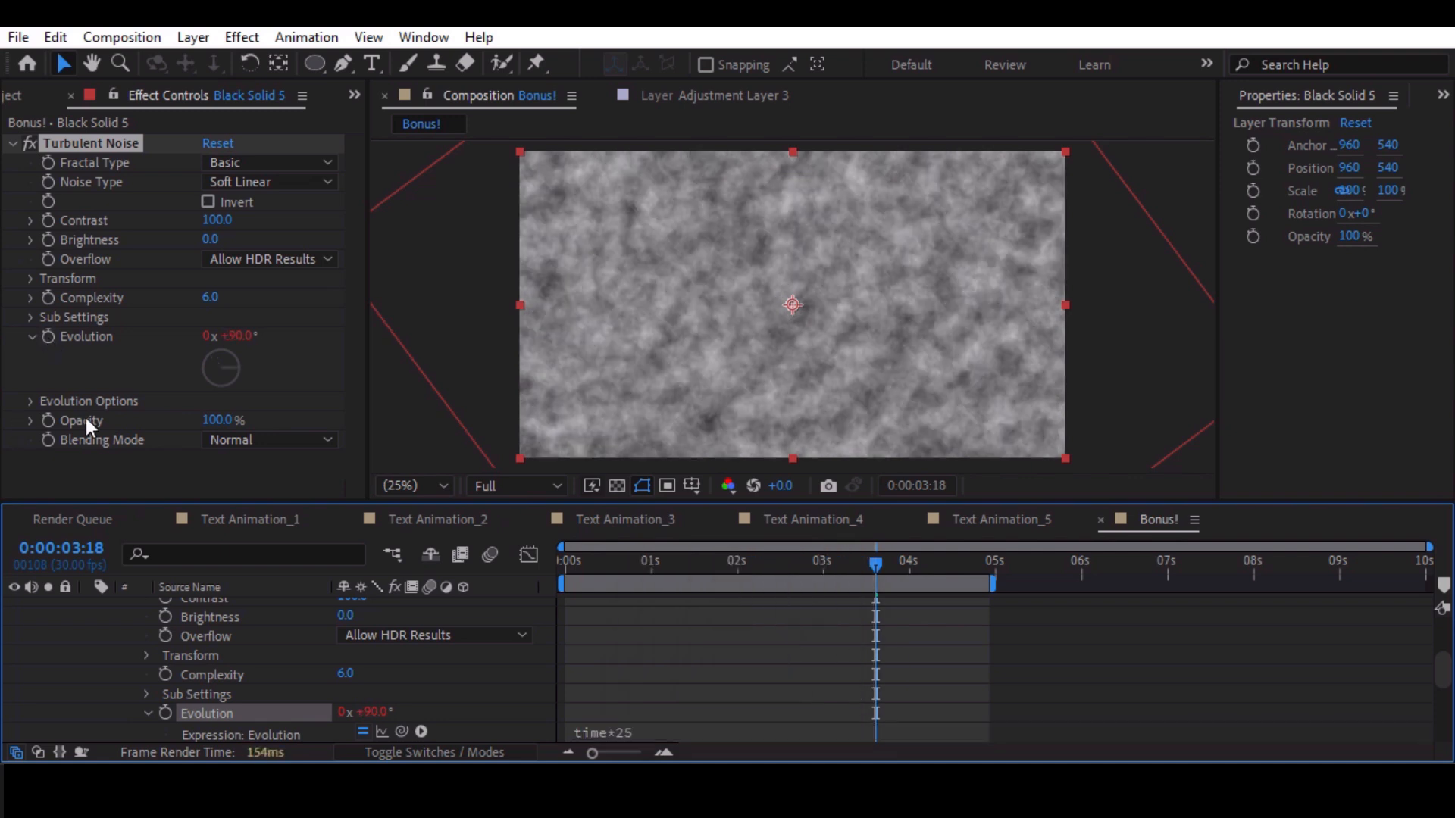
scroll(99, 653, "up", 5)
left_click(88, 611)
Apply the Noise effect to the Turbulent Noise solid and set its Amount of Noise to 70%.
key("ctrl+space")
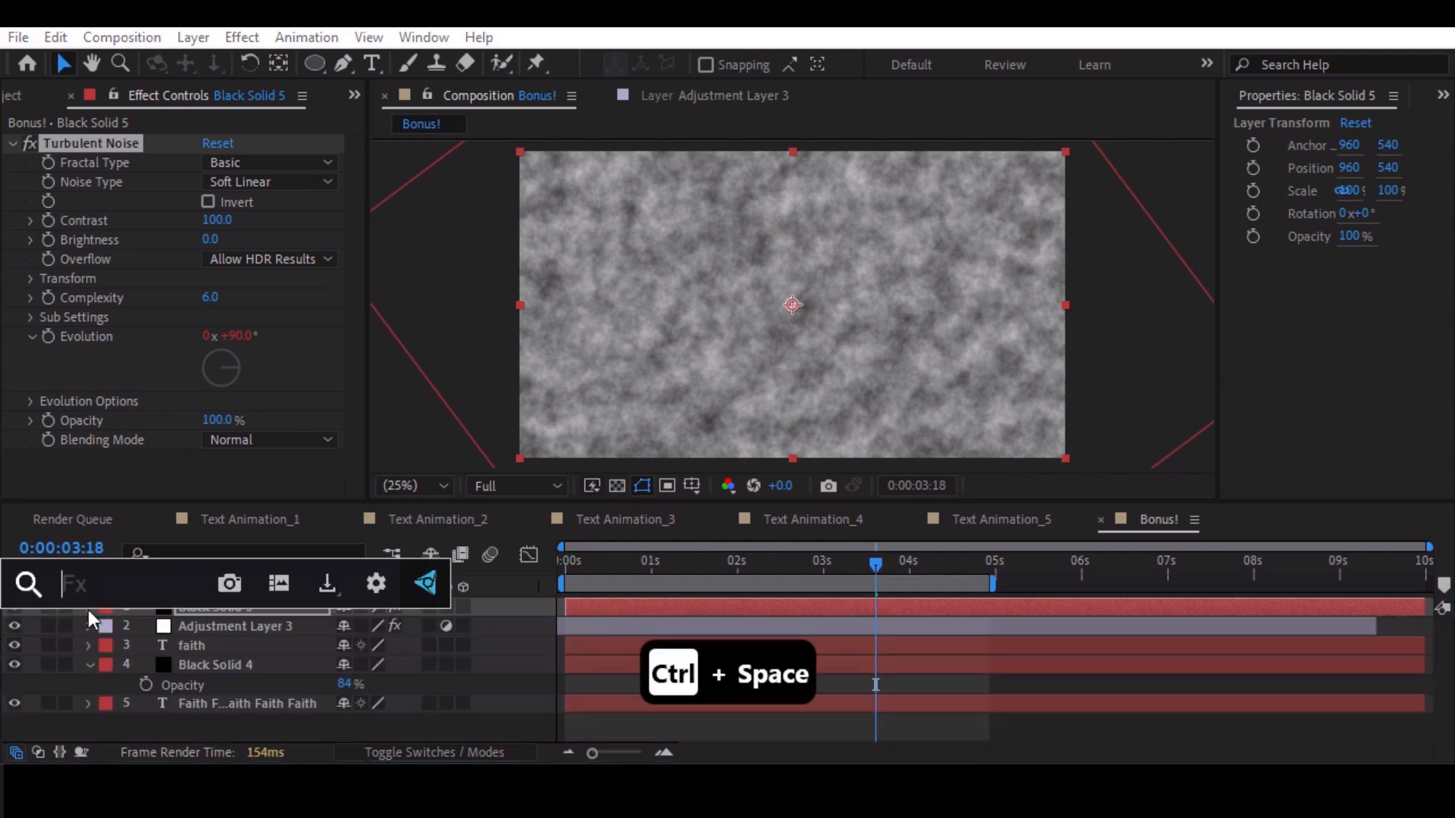
type("nois")
key("Return")
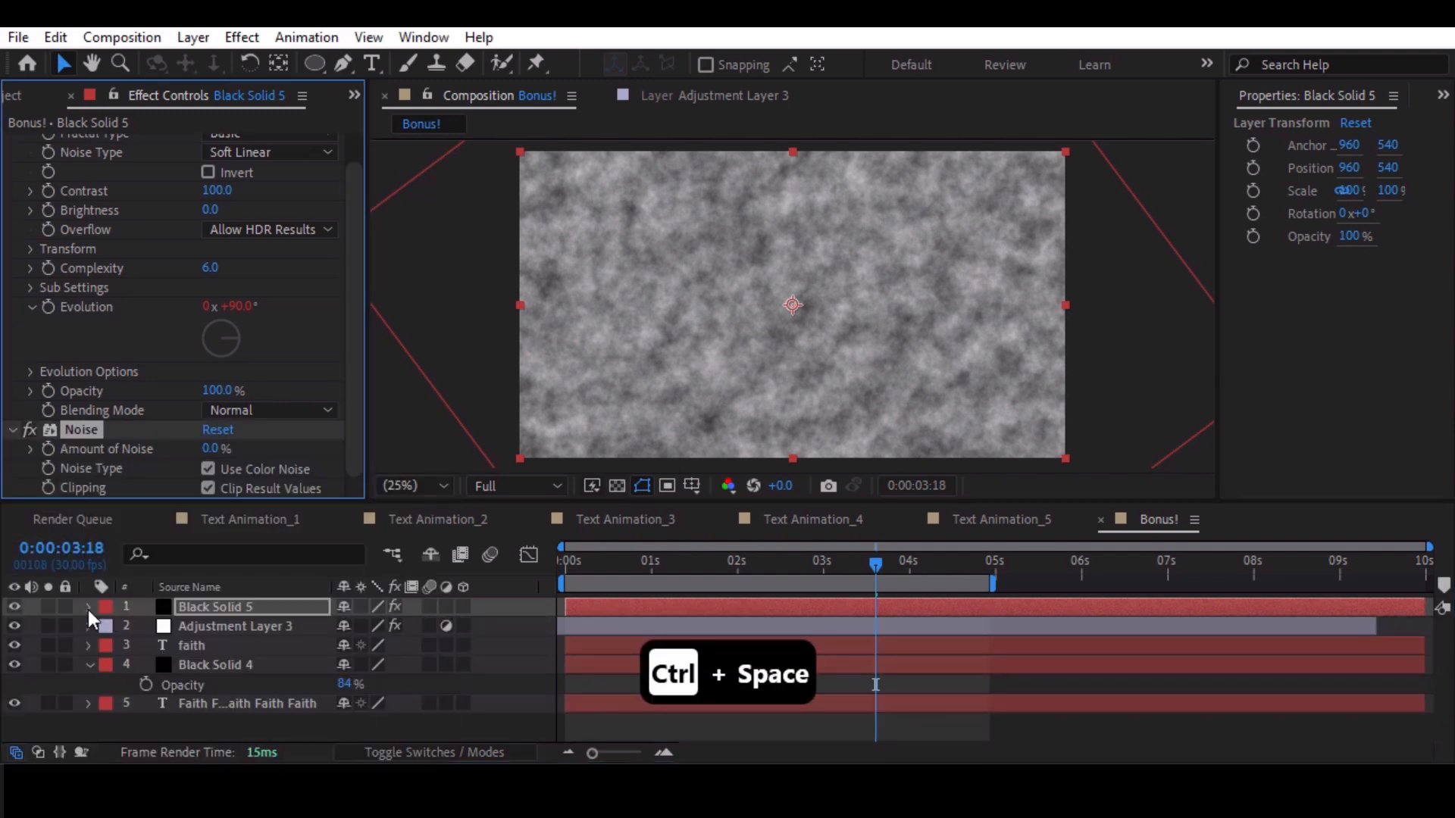
left_click(211, 449)
type("70")
key("Return")
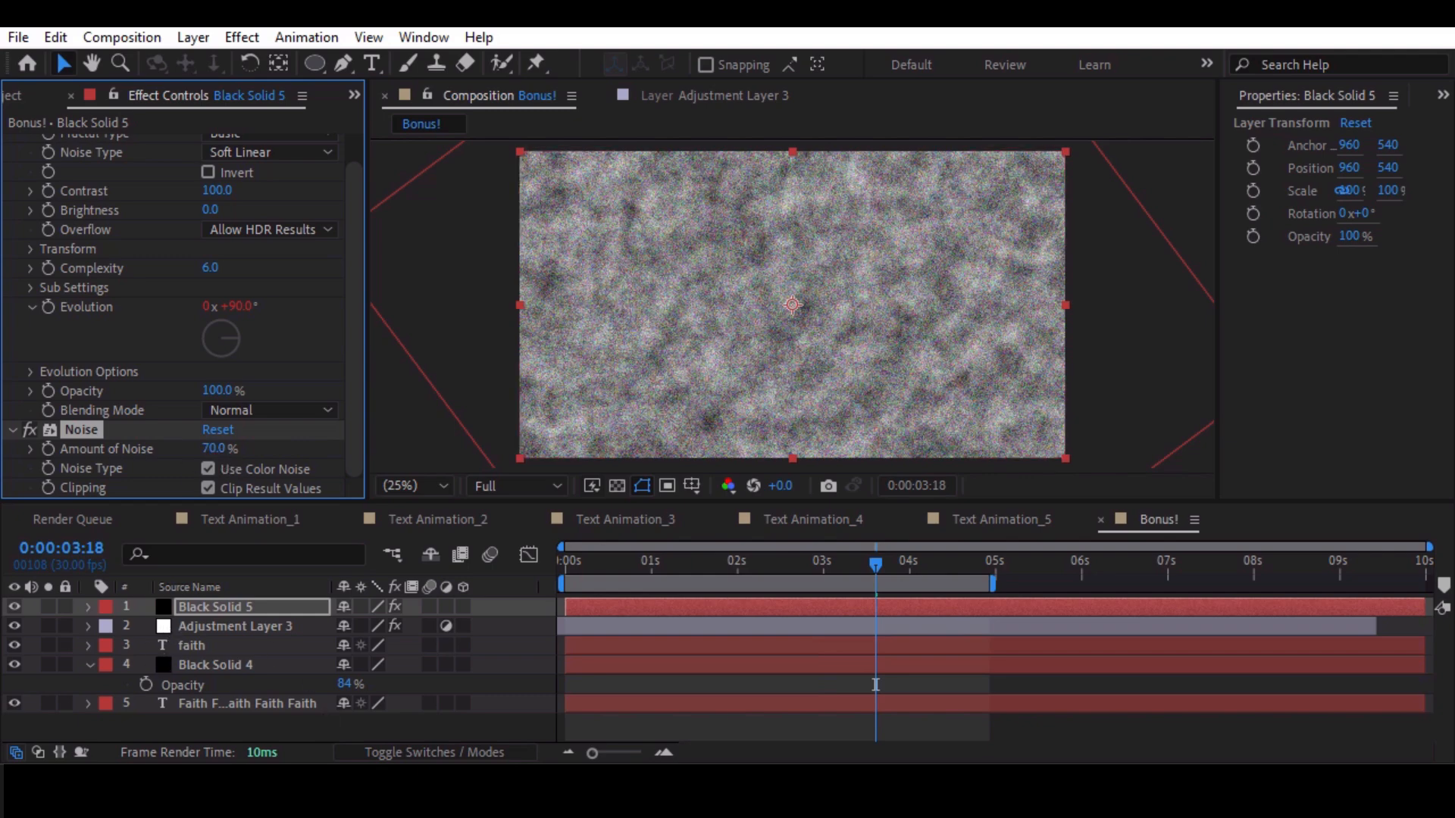
Set the noise solid's blending mode to Screen after trying Overlay, and lower its opacity to 19%.
left_click(384, 752)
left_click(356, 605)
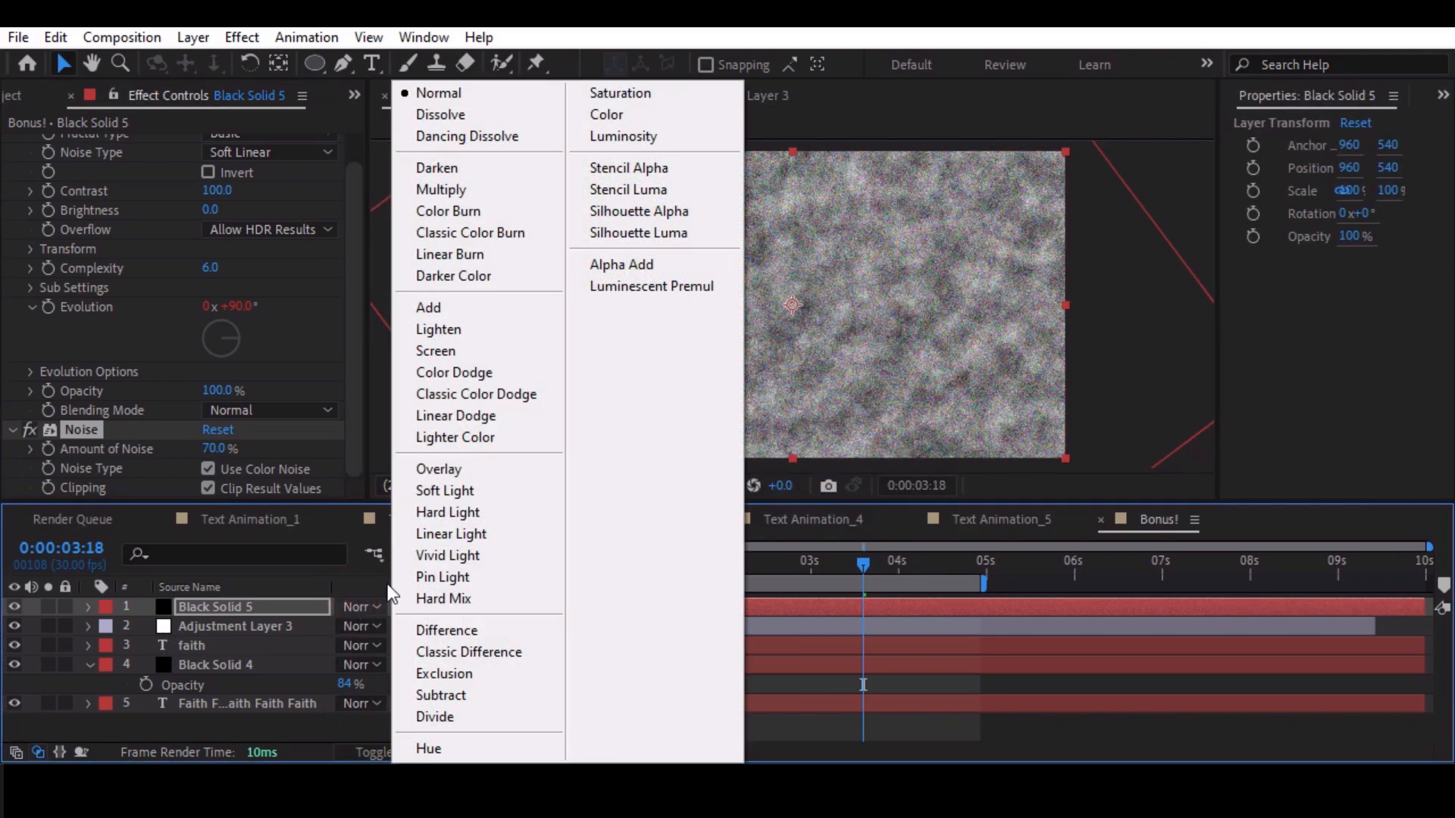
left_click(429, 469)
left_click(357, 606)
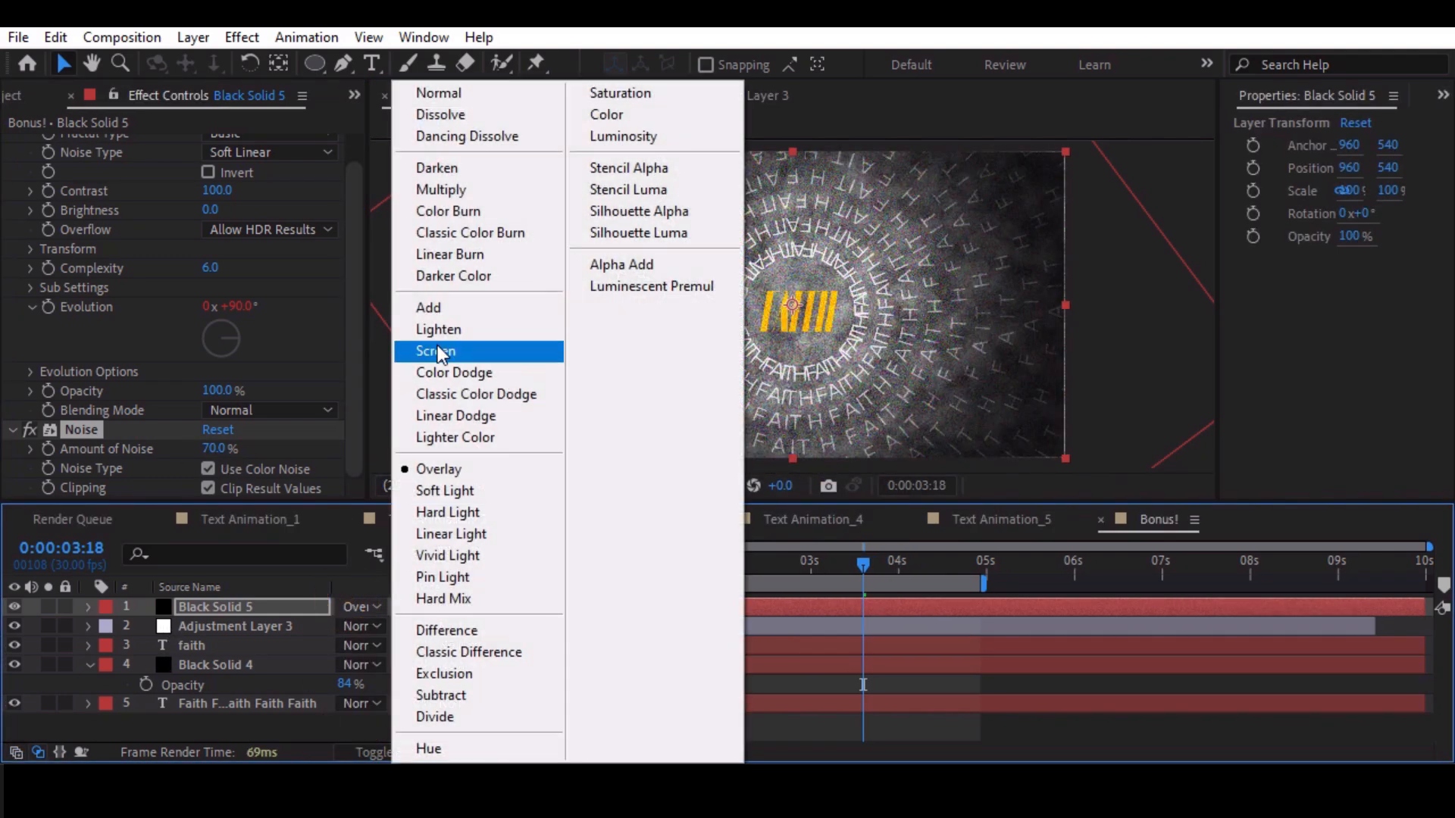
left_click(435, 351)
key("t")
left_click_drag(362, 626, 259, 625)
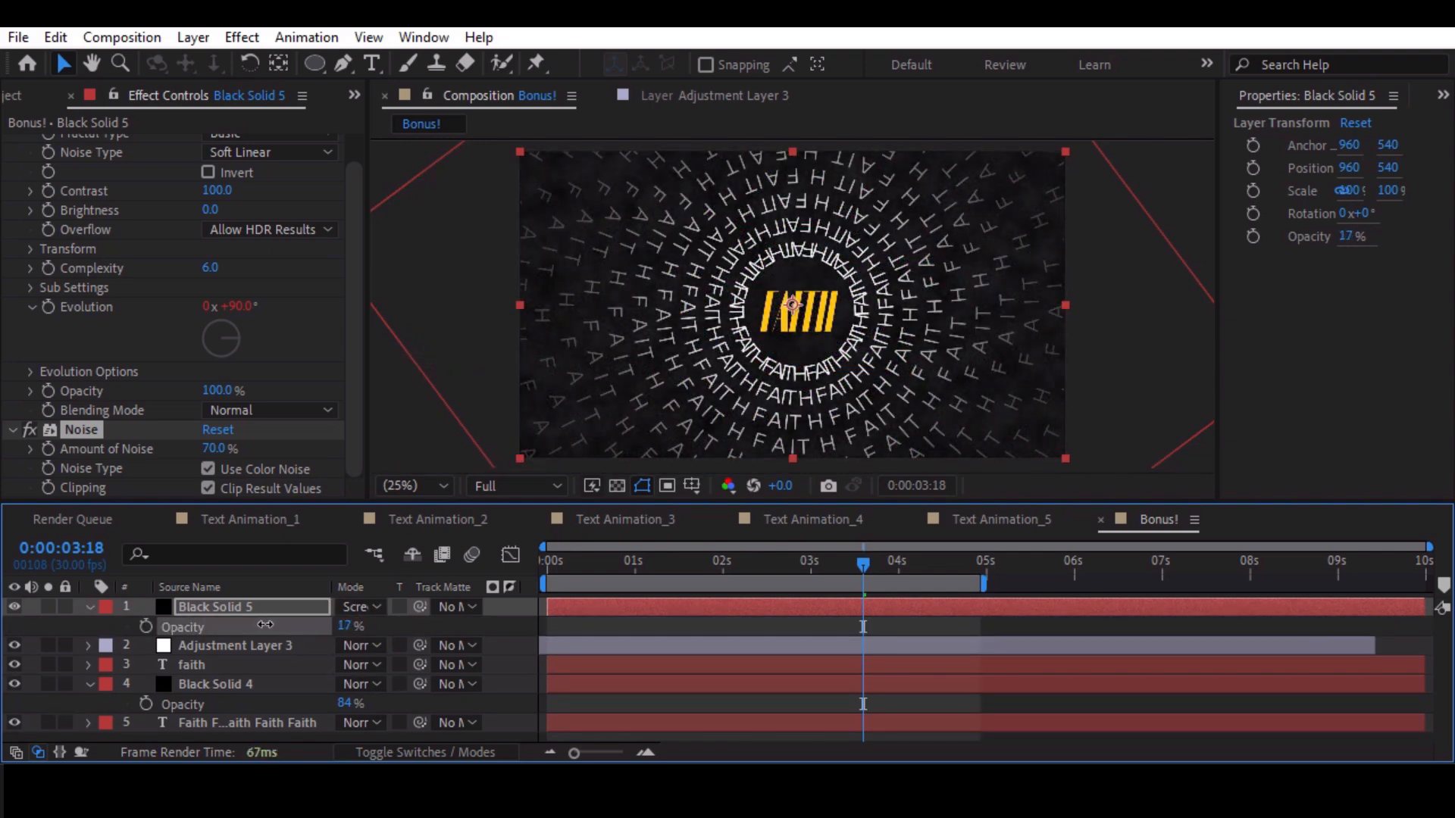
Draw a circular ellipse mask about as tall as the frame around the faith text on the noise solid and invert it.
left_click(314, 63)
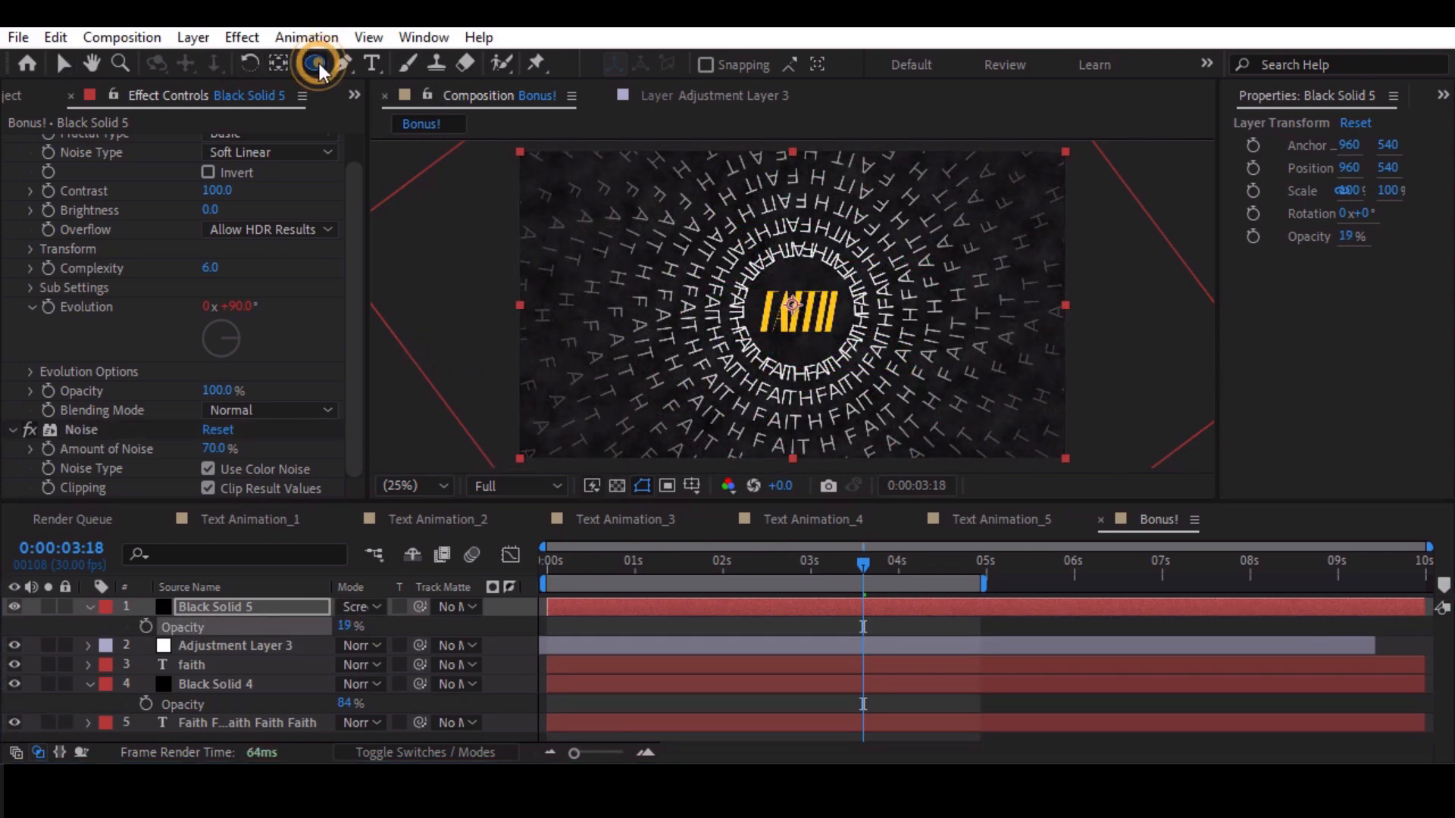
left_click_drag(655, 162, 968, 459)
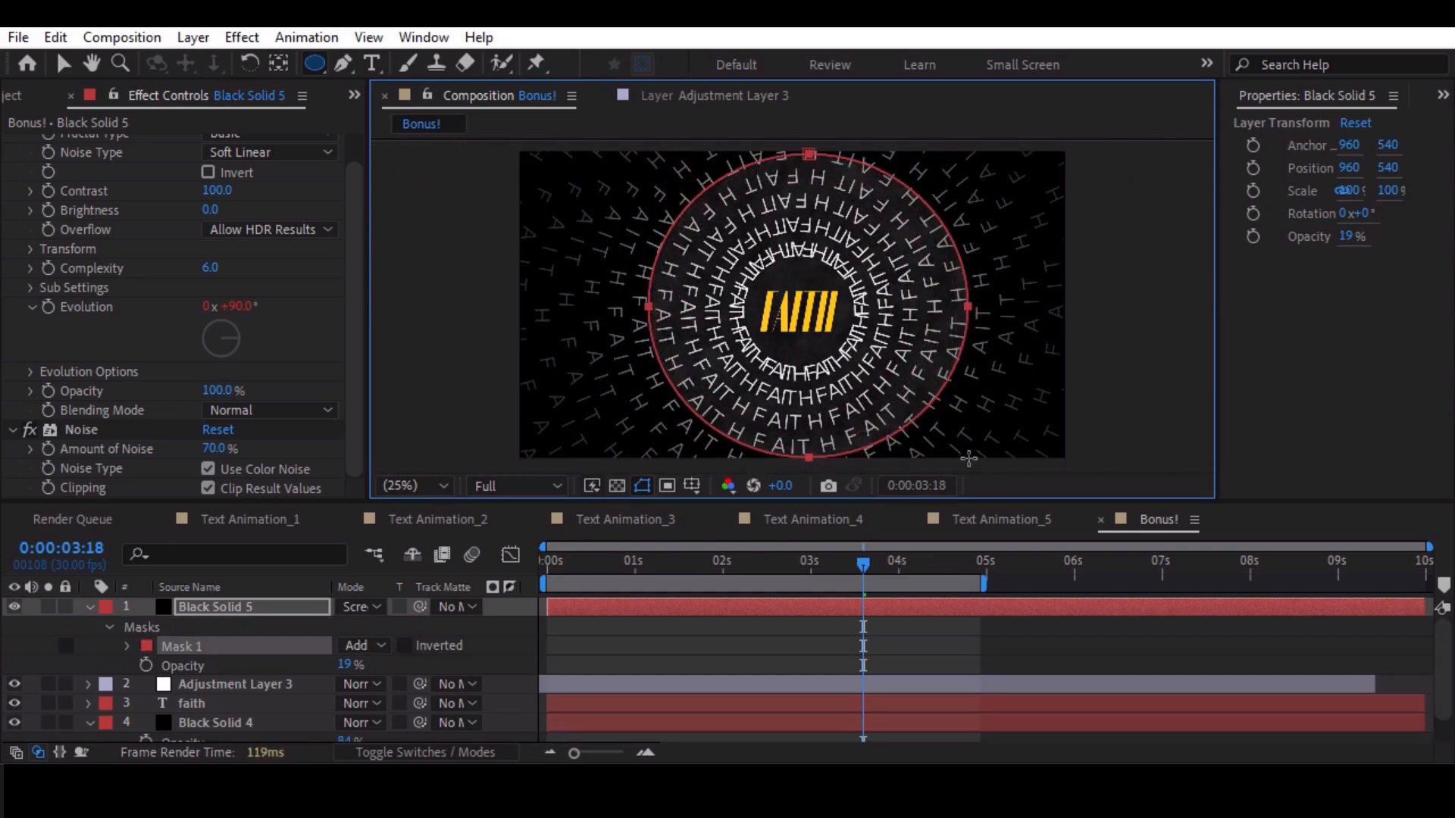
left_click(404, 646)
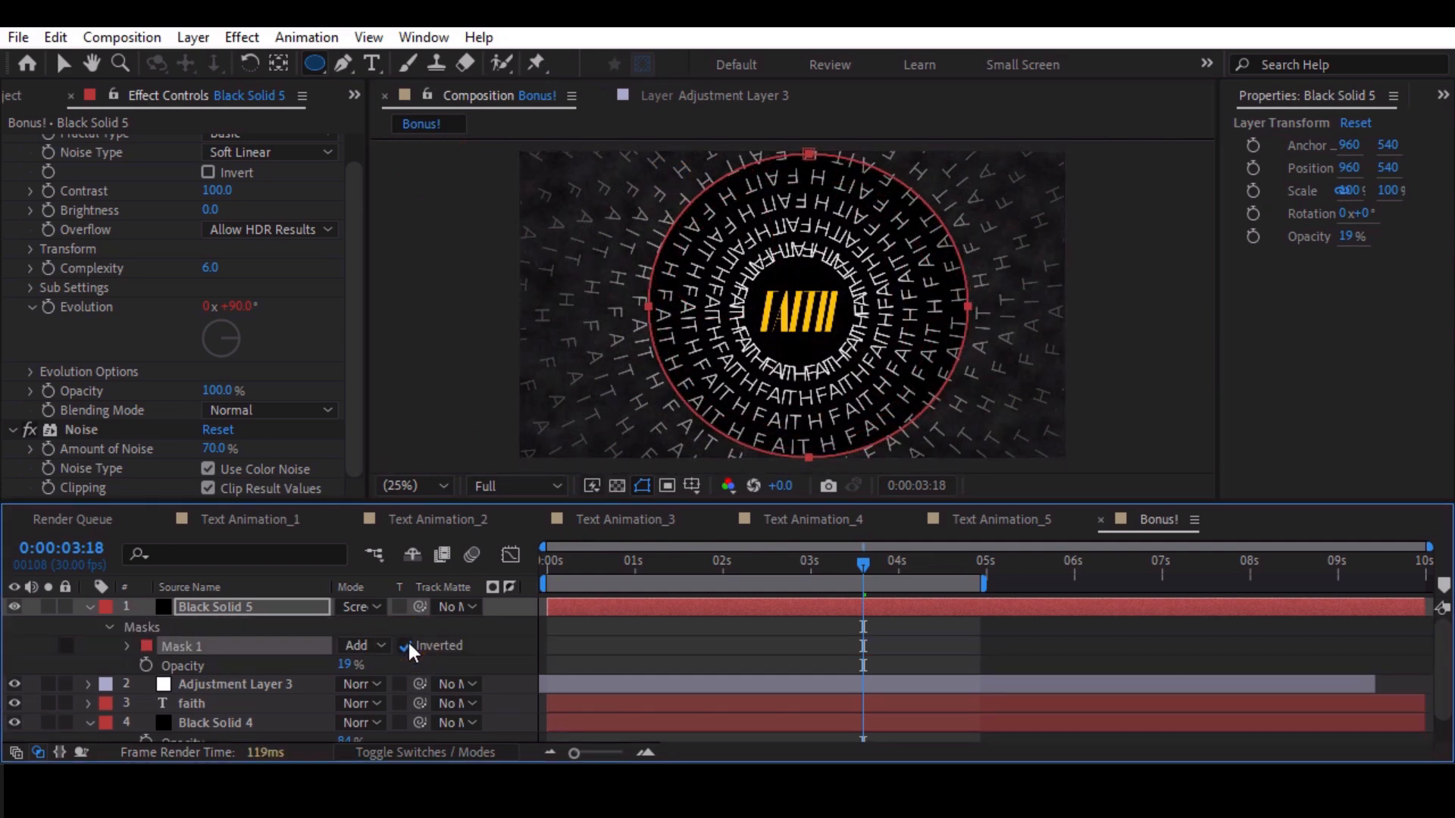
Set the noise solid's Mask Feather to about 309 pixels and its opacity to 15%.
key("f")
left_click_drag(389, 644, 748, 650)
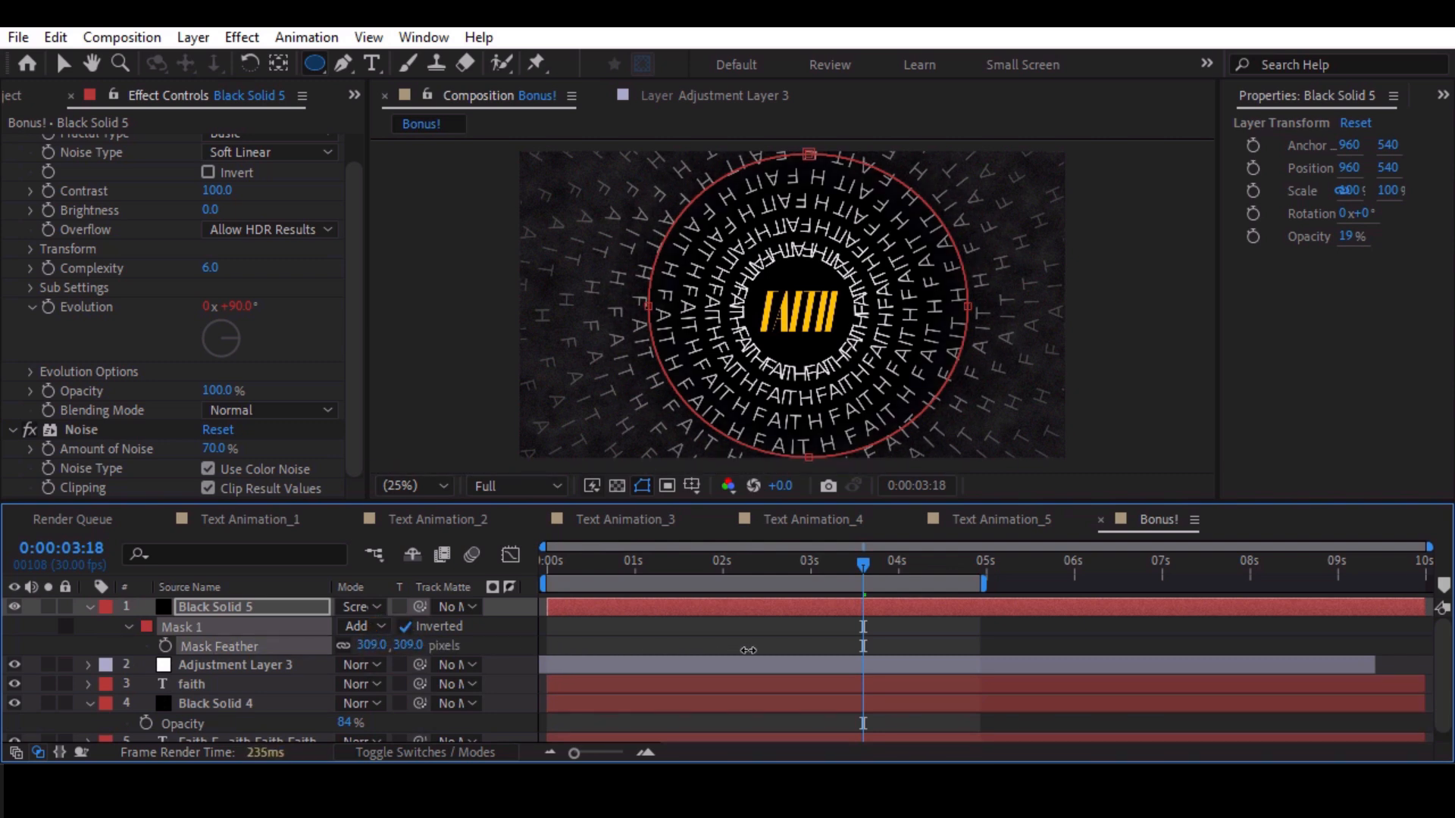
key("t")
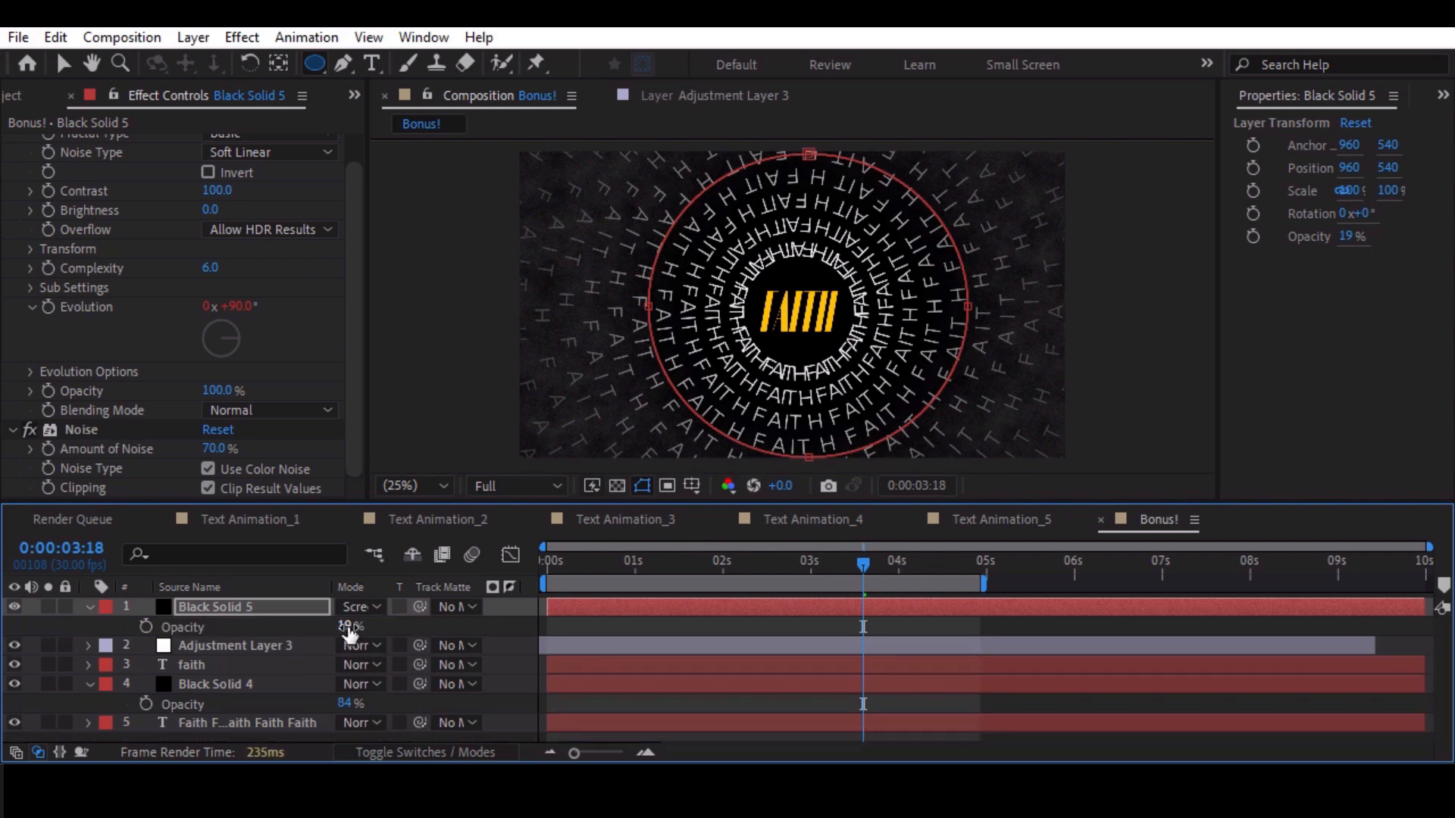
left_click(349, 627)
key("ctrl+z")
type("1")
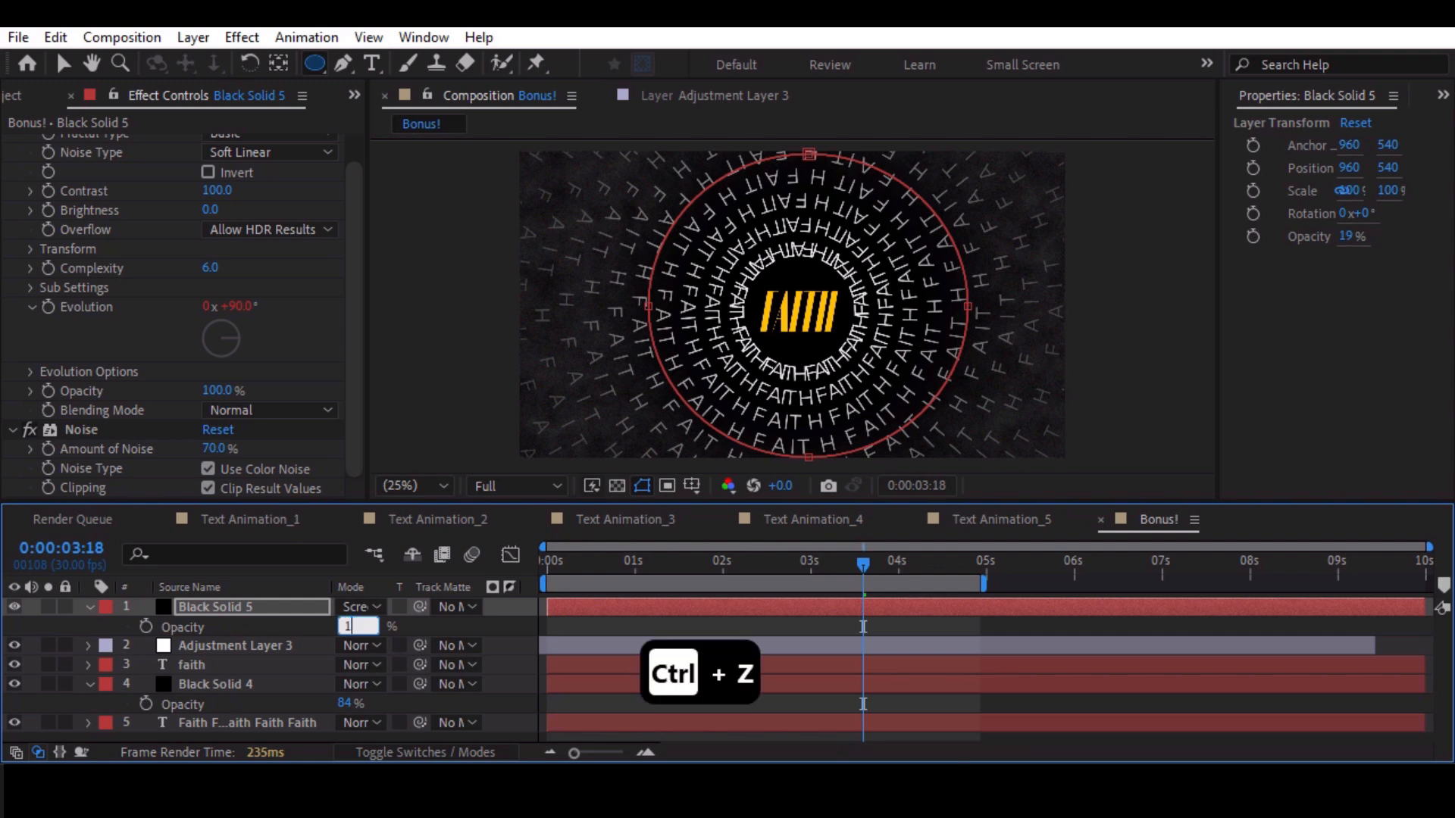
type("5")
key("Return")
Reduce the noise solid's Amount of Noise to 40% and the Turbulent Noise Contrast to 86.
left_click(212, 447)
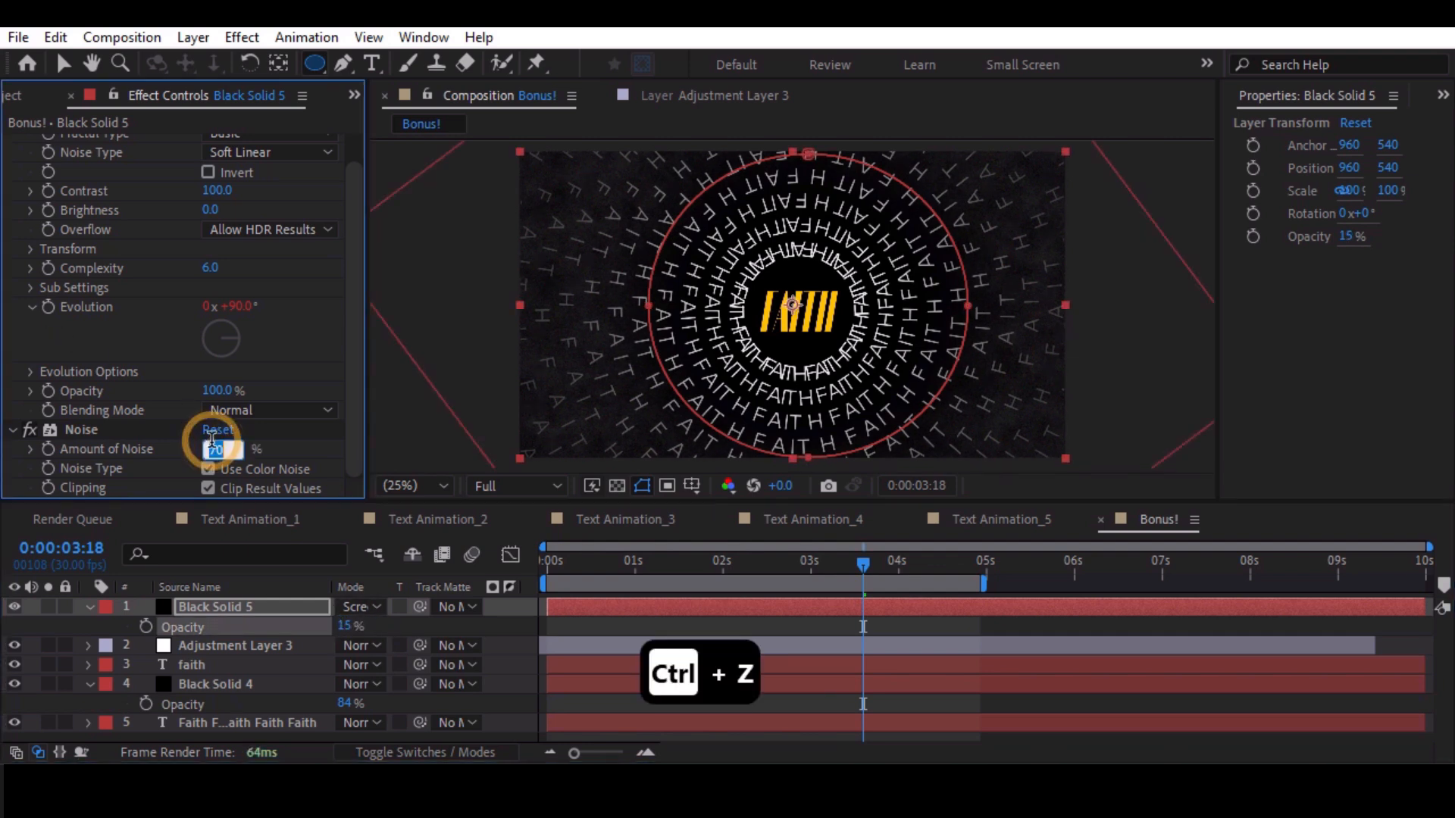
key("Return")
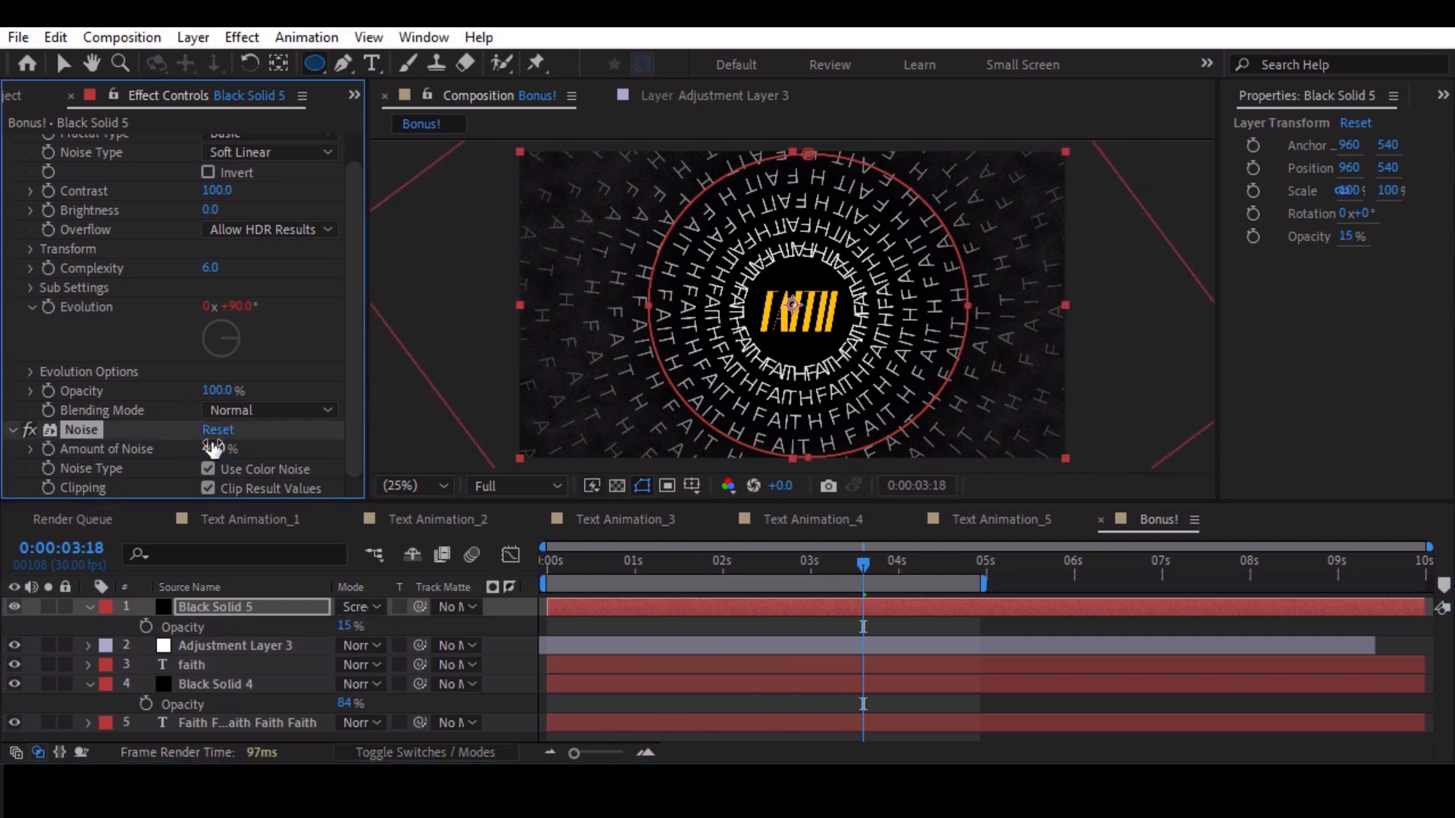
scroll(118, 324, "up", 1)
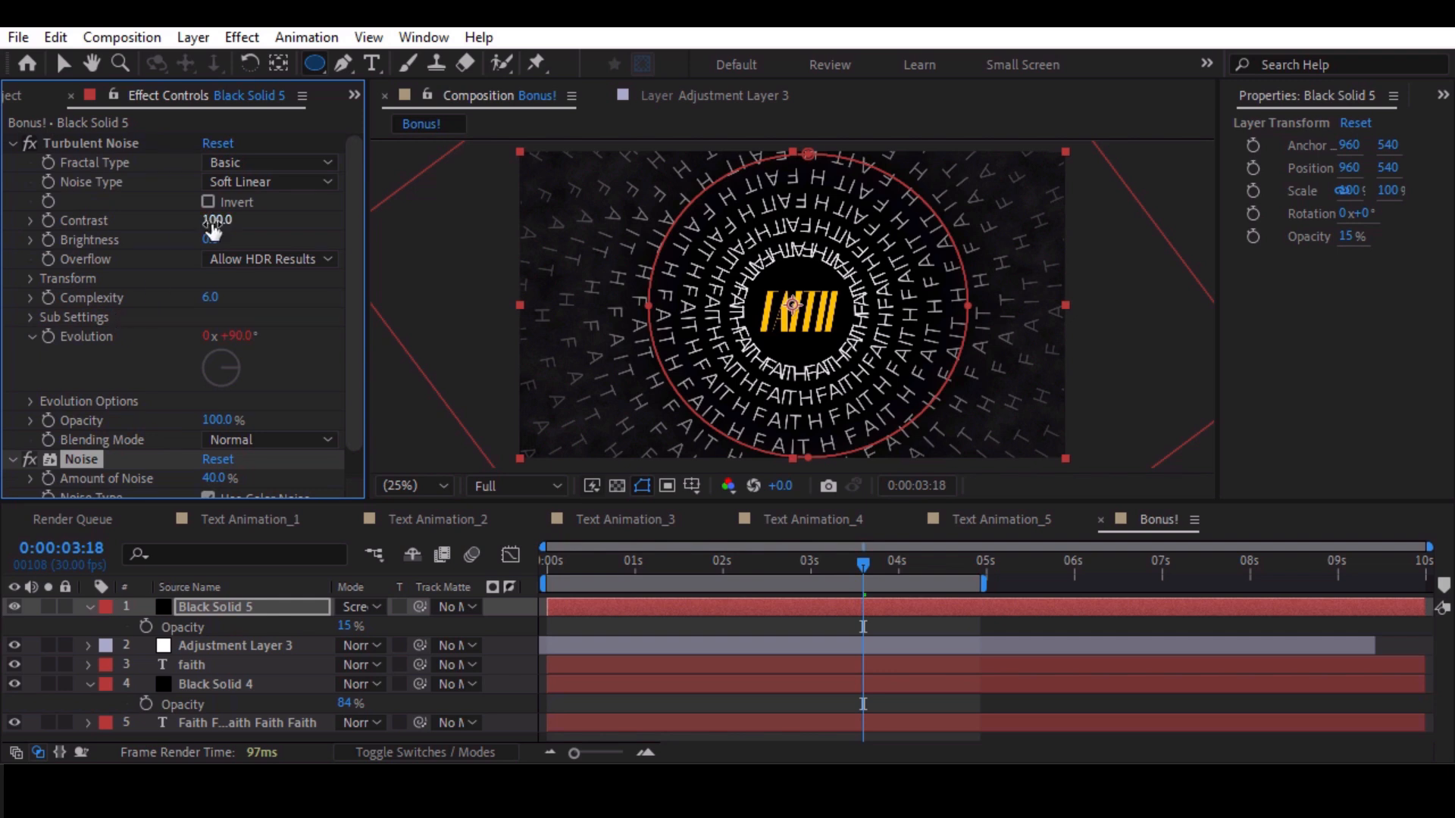
left_click_drag(213, 230, 196, 223)
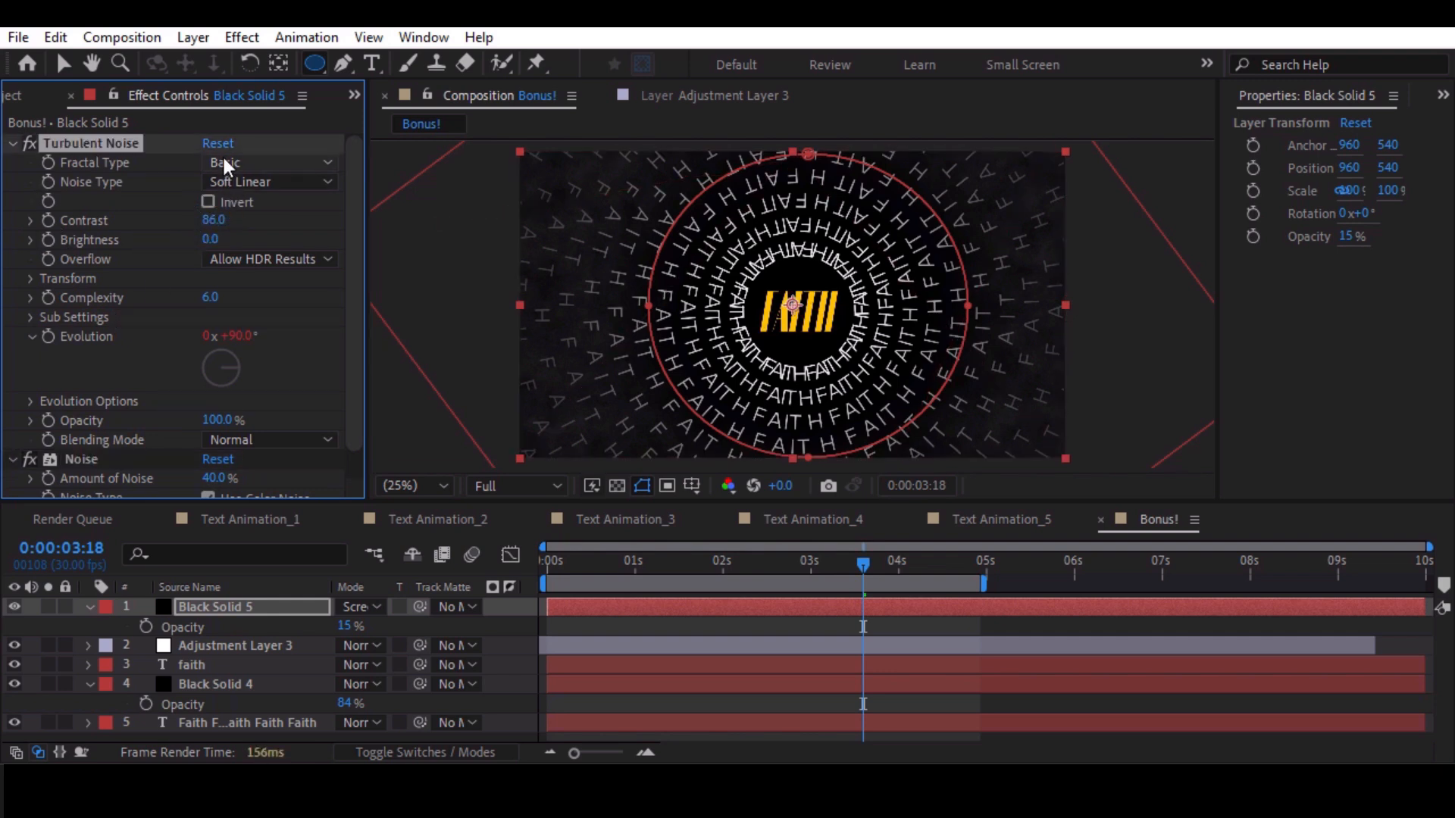
left_click(12, 144)
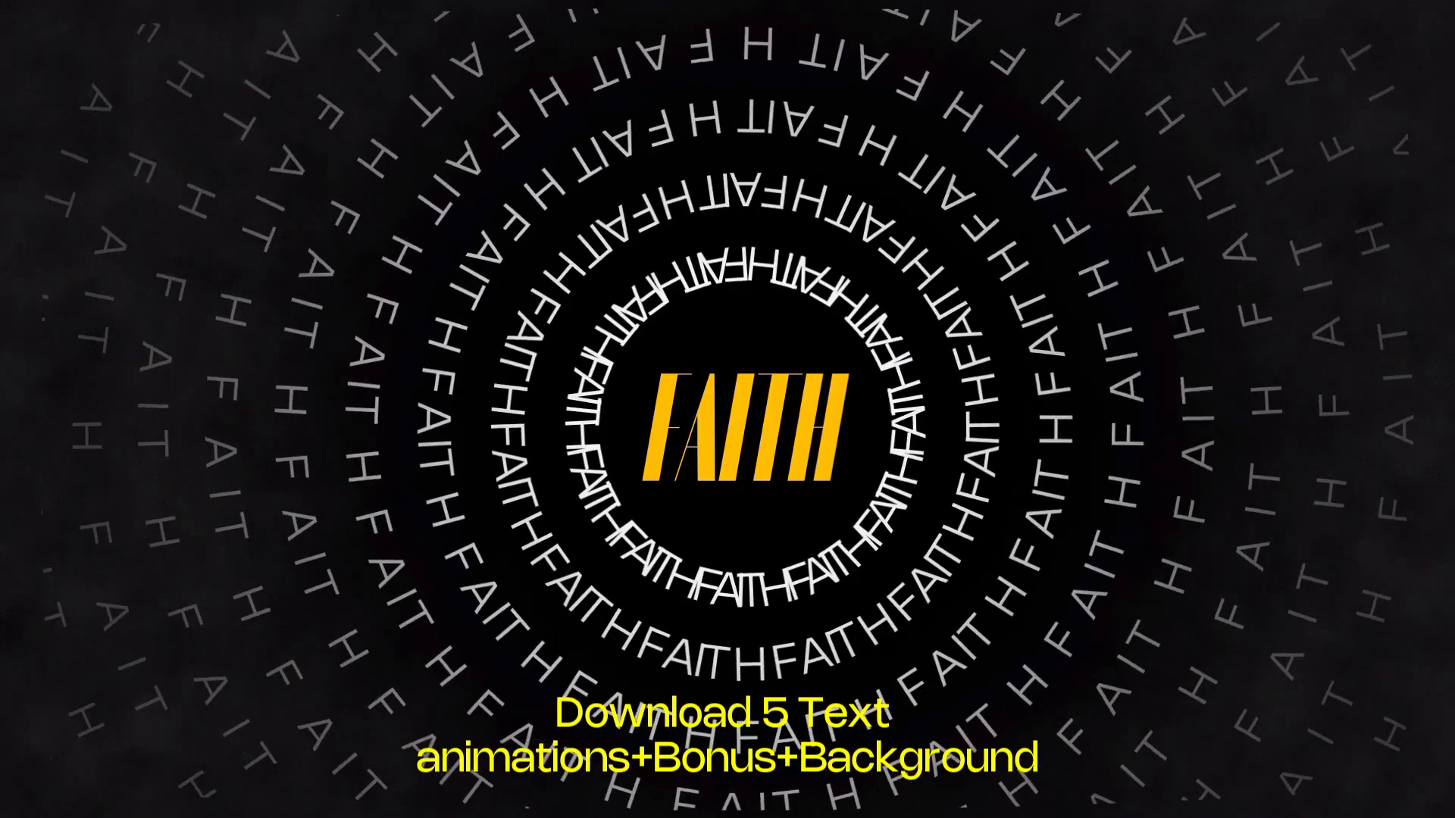